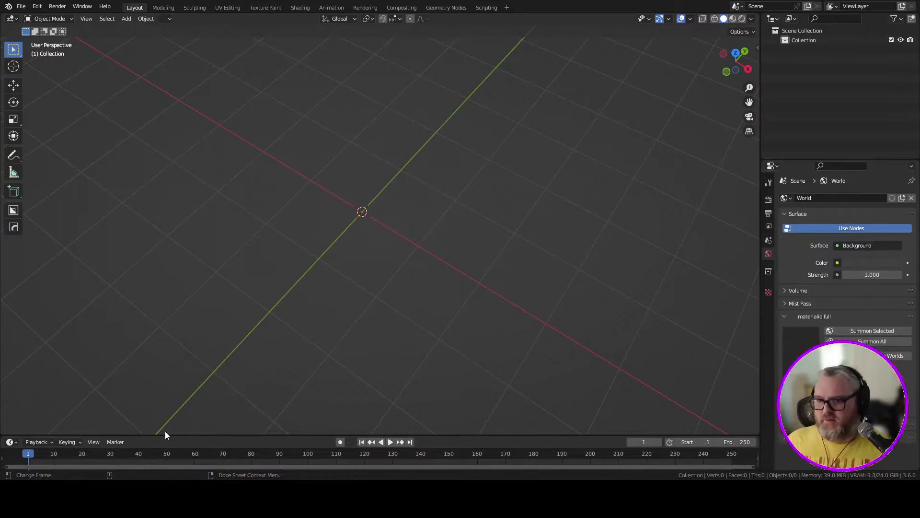
# Orbit the empty scene to a more top-down view of the grid.
pyautogui.moveTo(165, 430); pyautogui.dragTo(364, 280)
pyautogui.moveTo(377, 250); pyautogui.dragTo(379, 312)
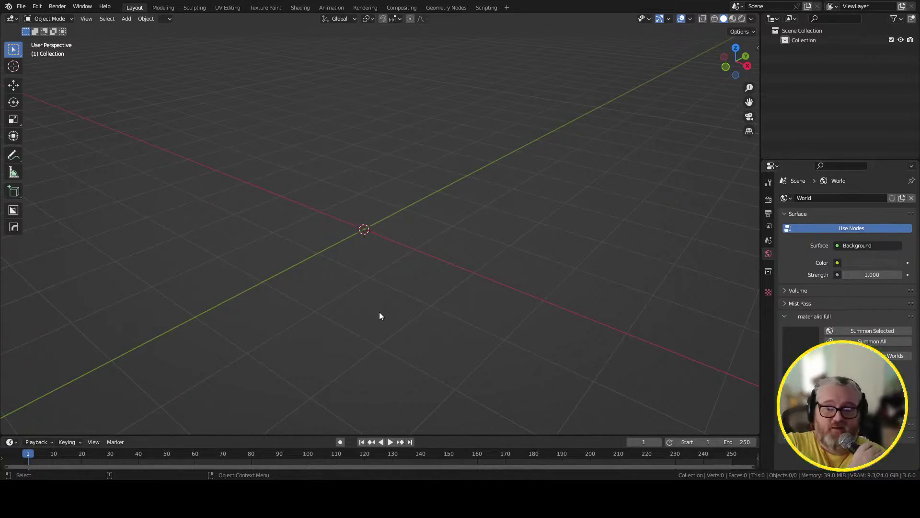
pyautogui.hotkey('shift', 'a')
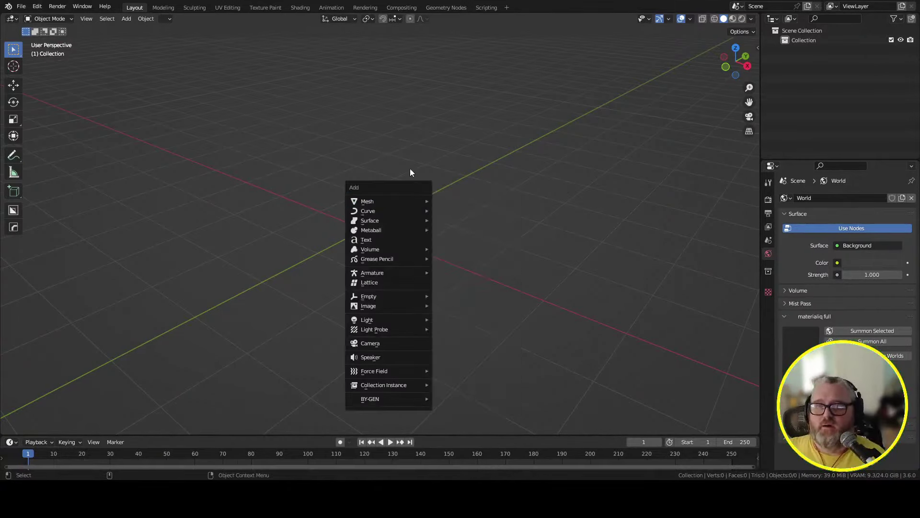
pyautogui.moveTo(404, 222); pyautogui.dragTo(453, 271)
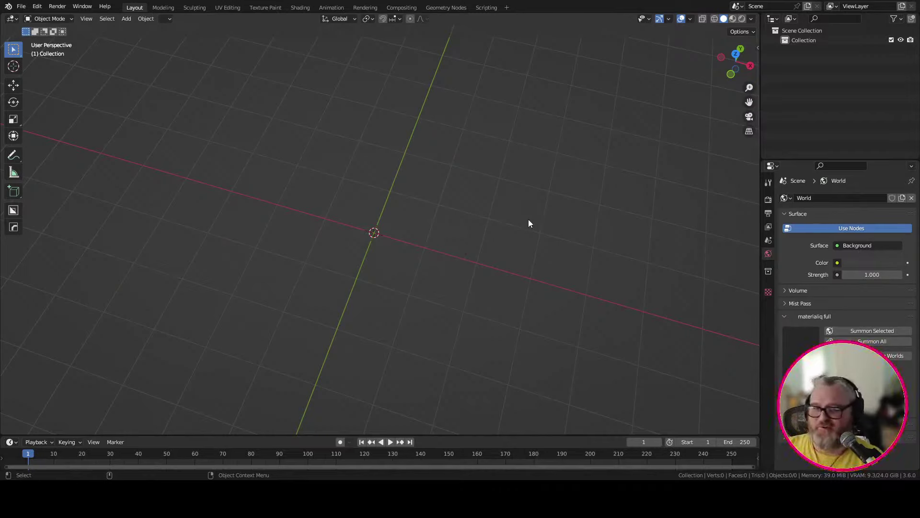
# Add a Plane mesh at the scene centre and tilt the view toward its top.
pyautogui.hotkey('shift', 'a')
pyautogui.moveTo(444, 194)
pyautogui.press('Escape')
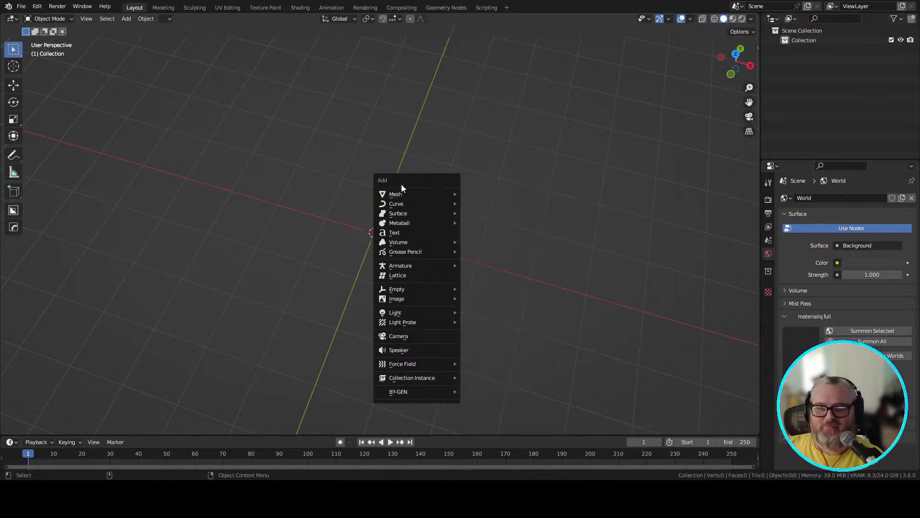
pyautogui.press('Escape')
pyautogui.hotkey('shift', 'a')
pyautogui.moveTo(334, 184)
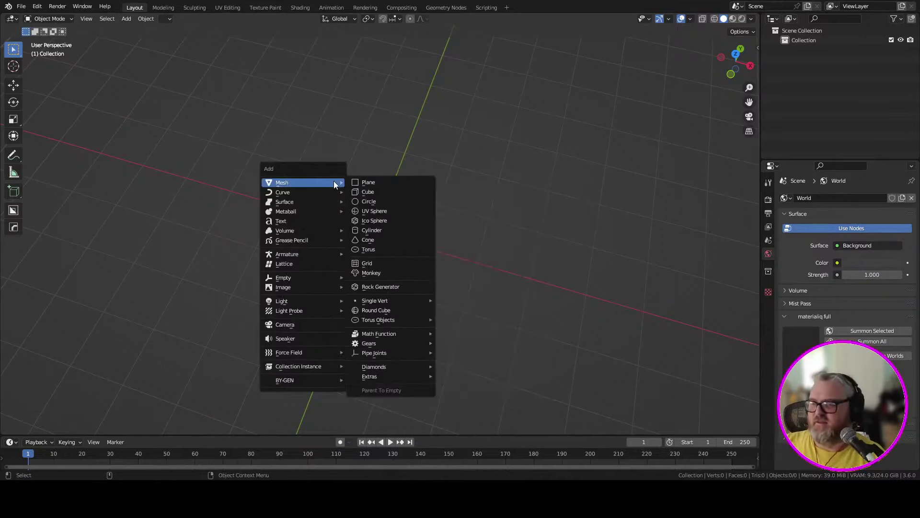
pyautogui.click(384, 180)
pyautogui.moveTo(453, 254); pyautogui.dragTo(495, 213)
pyautogui.hotkey('shift', 'a')
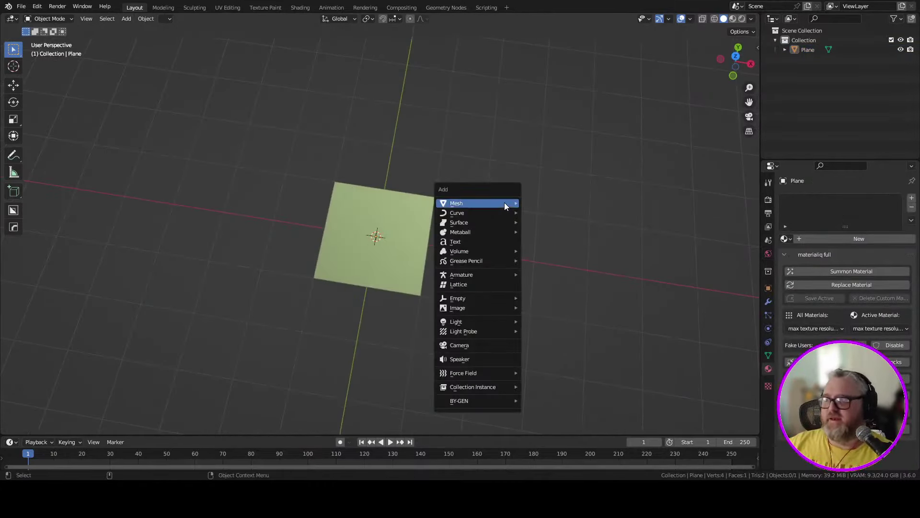
# Add a Camera, select it and set its lens type to Orthographic.
pyautogui.click(488, 345)
pyautogui.moveTo(652, 203); pyautogui.dragTo(748, 220)
pyautogui.click(805, 50)
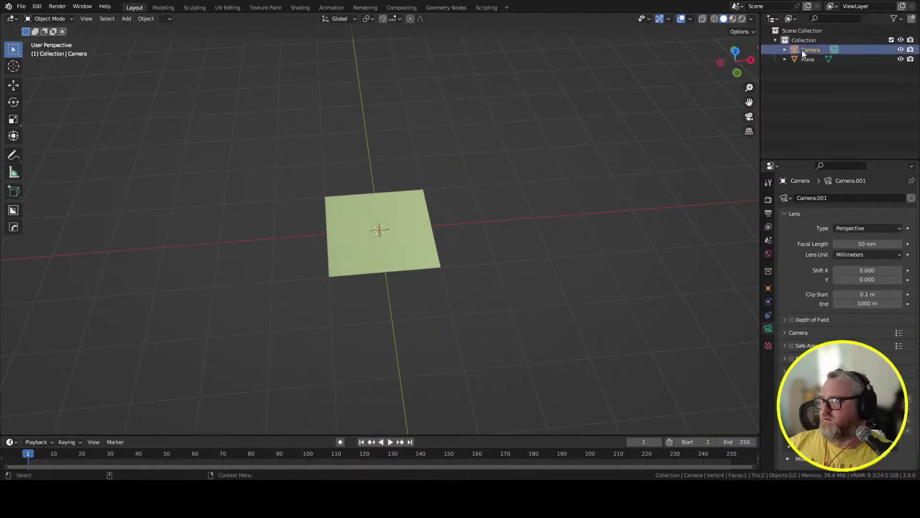
pyautogui.click(843, 230)
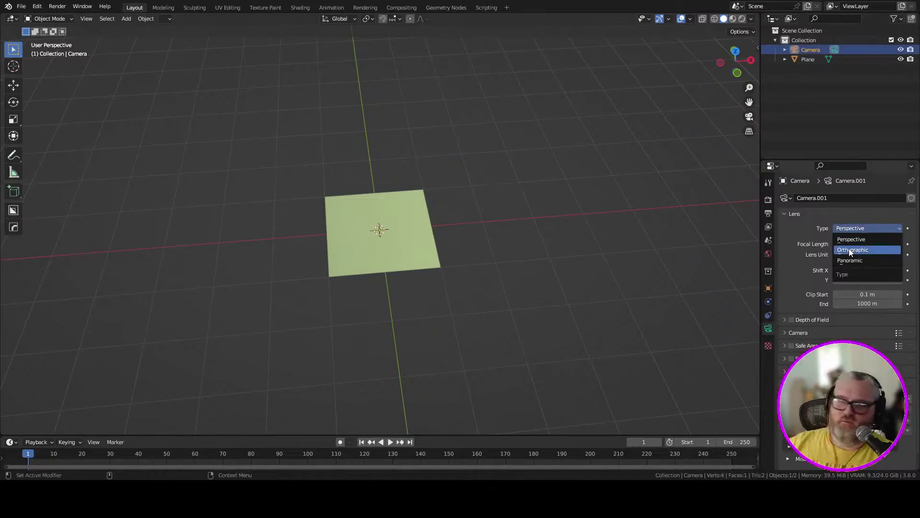
pyautogui.click(849, 248)
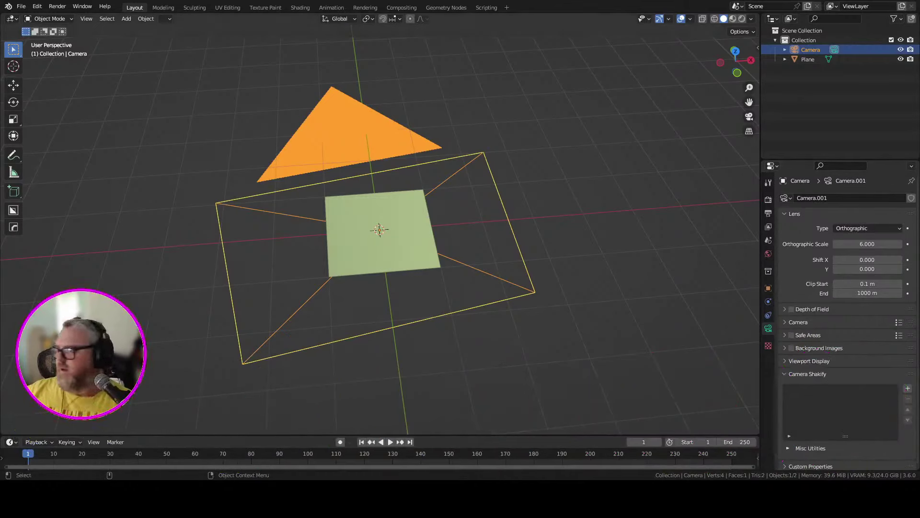
pyautogui.click(863, 228)
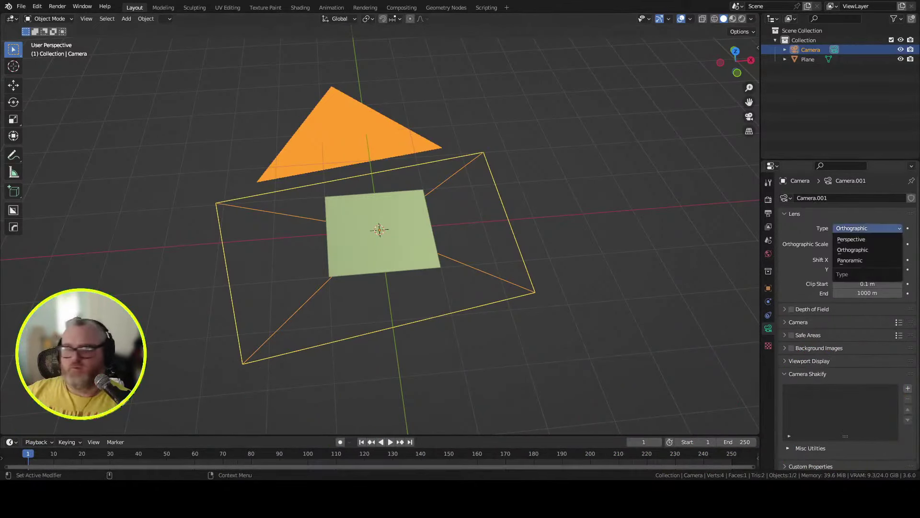
pyautogui.click(853, 250)
pyautogui.moveTo(476, 248); pyautogui.dragTo(454, 195)
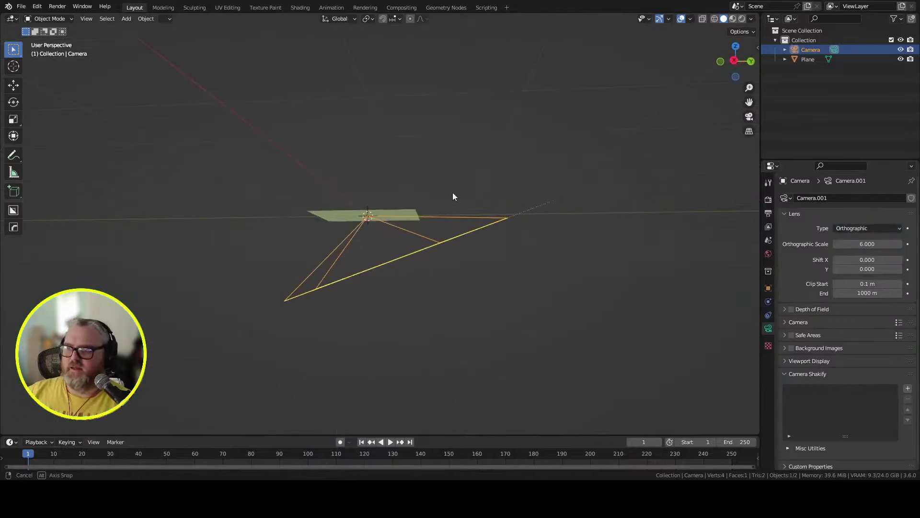
pyautogui.click(768, 288)
# Zero the camera's X, Y and Z rotation and set its Location Z to 2 m.
pyautogui.moveTo(862, 260); pyautogui.dragTo(862, 278)
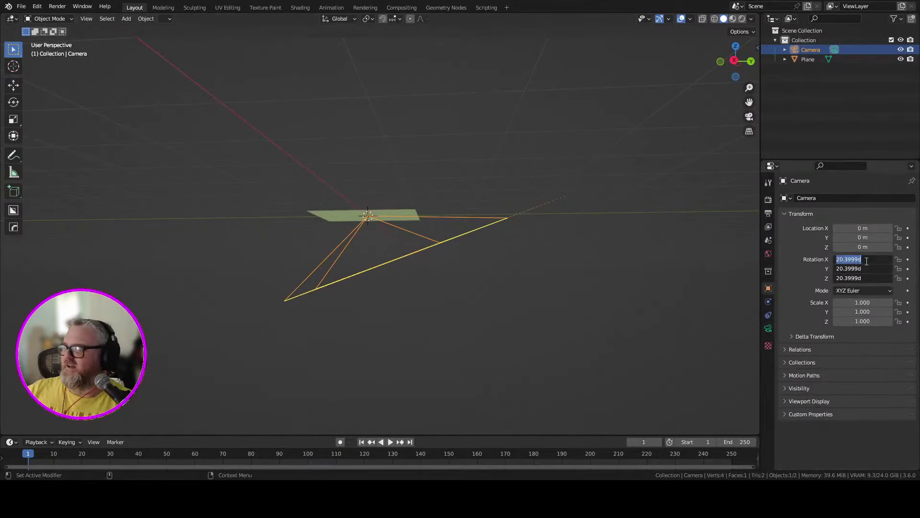
pyautogui.write('0')
pyautogui.press('Return')
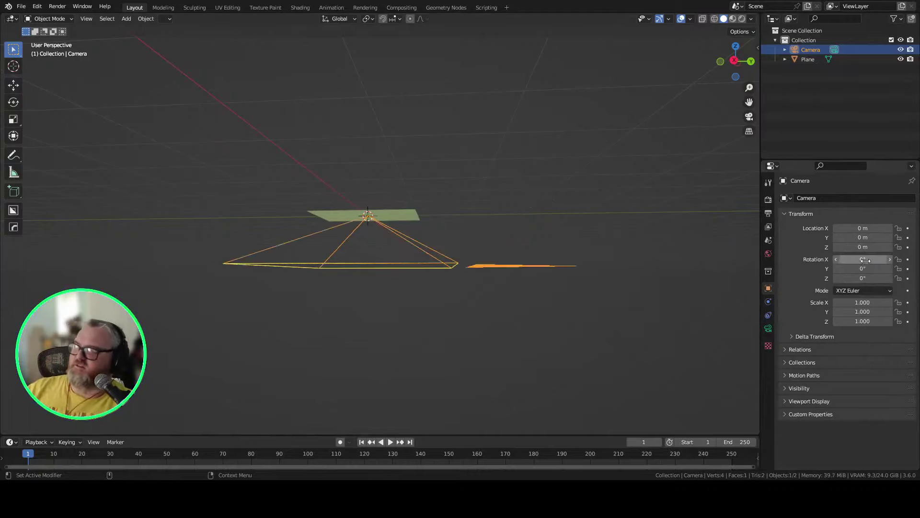
pyautogui.click(862, 247)
pyautogui.write('4')
pyautogui.press('Return')
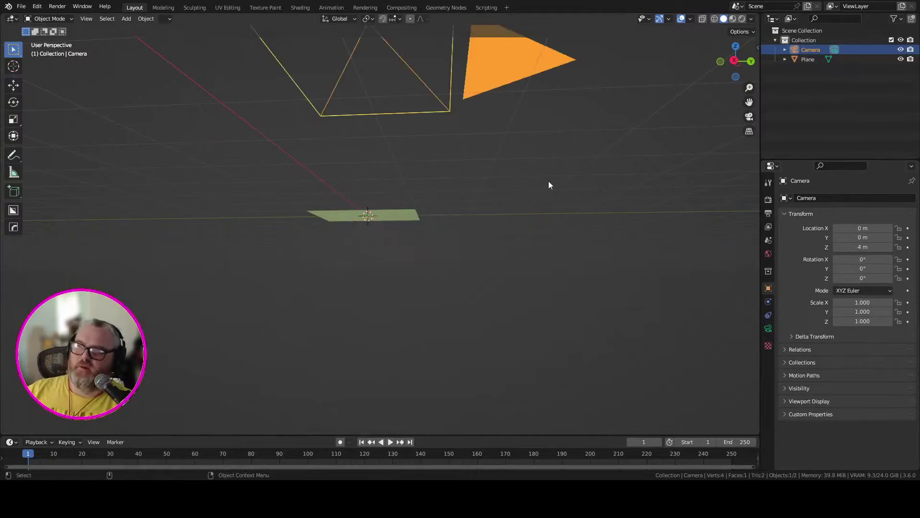
pyautogui.moveTo(550, 185); pyautogui.dragTo(507, 173)
pyautogui.moveTo(863, 247); pyautogui.dragTo(849, 247)
pyautogui.click(863, 247)
pyautogui.write('2')
pyautogui.press('Return')
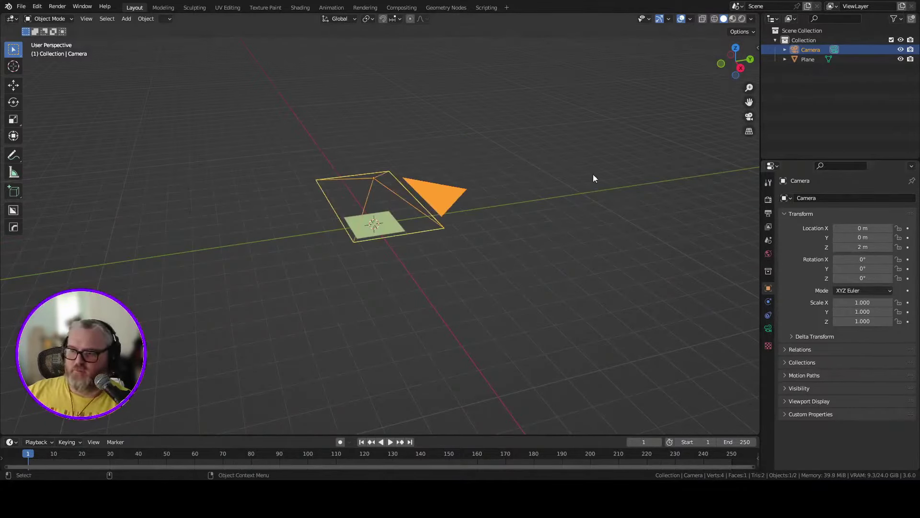
pyautogui.moveTo(593, 178); pyautogui.dragTo(594, 240)
# Set the camera's Orthographic Scale to 2.
pyautogui.click(769, 330)
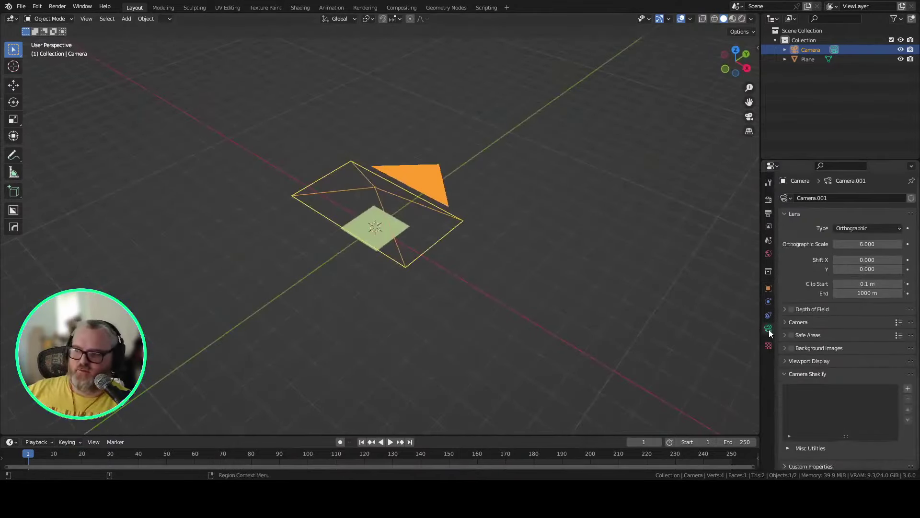
pyautogui.click(867, 243)
pyautogui.write('2')
pyautogui.press('Return')
pyautogui.moveTo(657, 237); pyautogui.dragTo(431, 104)
pyautogui.moveTo(423, 171); pyautogui.dragTo(431, 205)
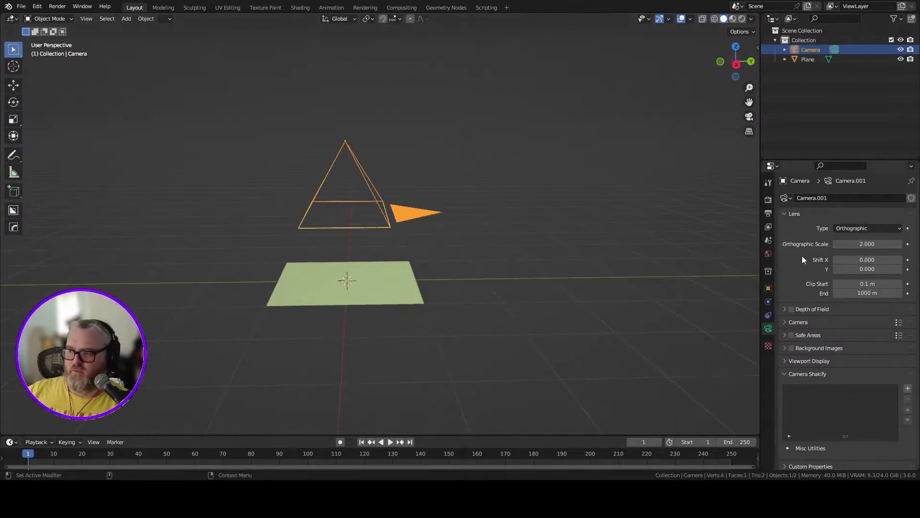
# Switch to the camera view and zoom so the camera frame fits the viewport.
pyautogui.click(749, 116)
pyautogui.scroll(-2, 498, 221)
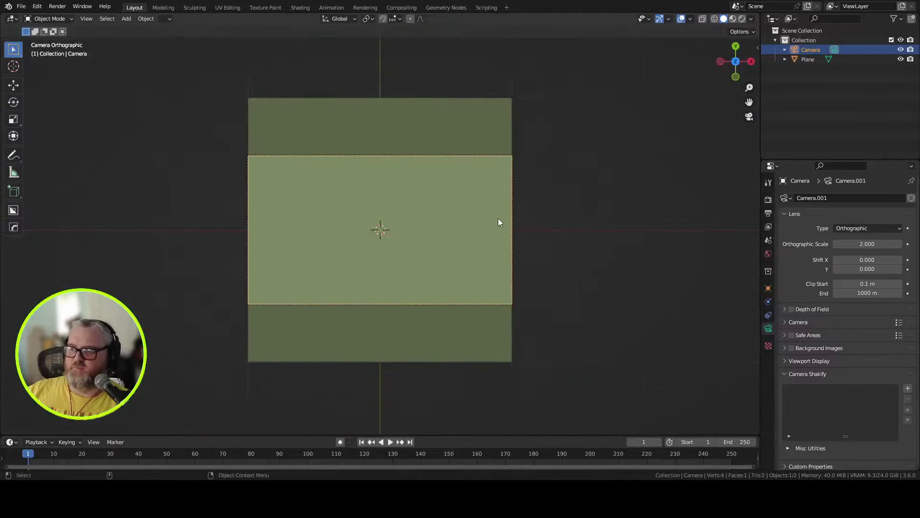
pyautogui.scroll(4, 401, 201)
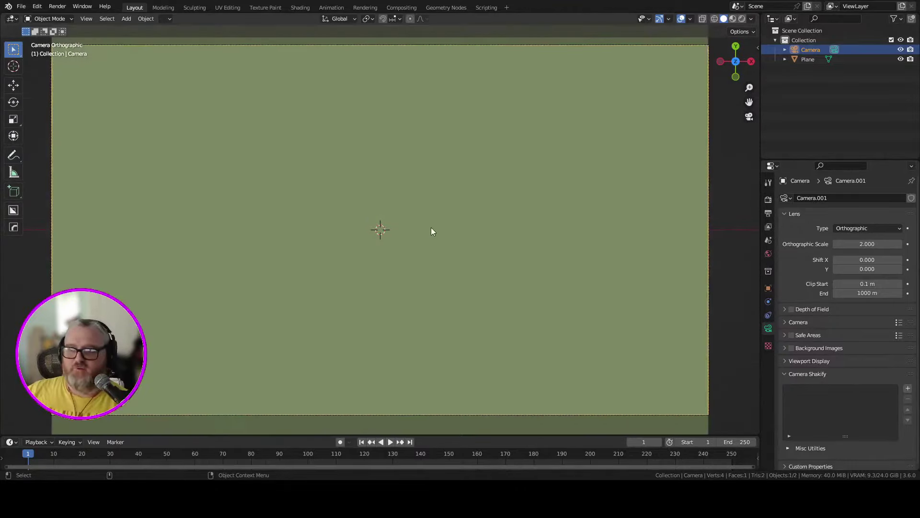
pyautogui.scroll(-2, 431, 229)
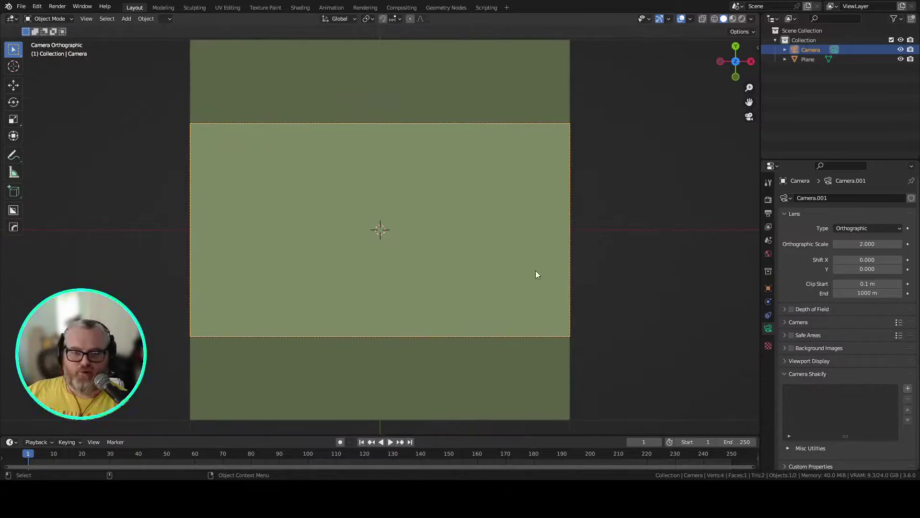
# Set both output Resolution X and Y to 1024 px, then deselect the camera.
pyautogui.click(768, 212)
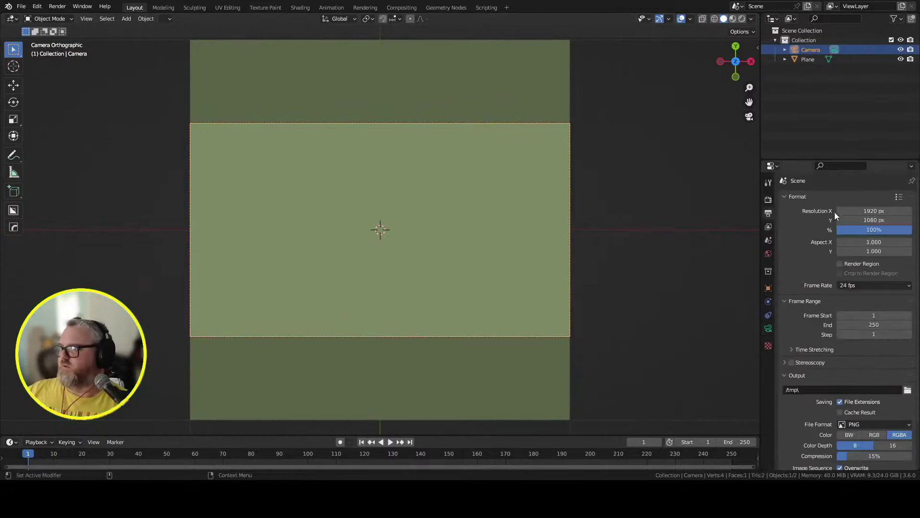
pyautogui.moveTo(834, 213); pyautogui.dragTo(836, 220)
pyautogui.write('1024')
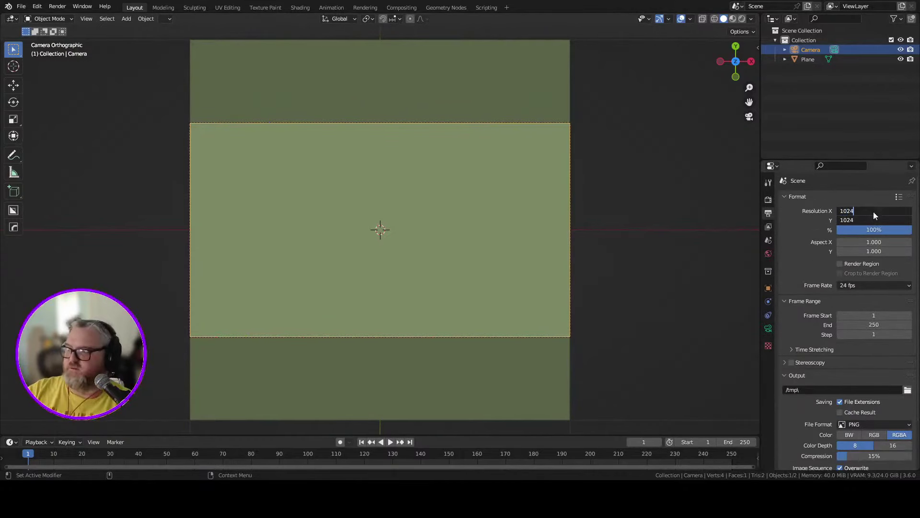
pyautogui.press('Return')
pyautogui.scroll(-2, 529, 171)
pyautogui.click(588, 202)
pyautogui.scroll(1, 569, 209)
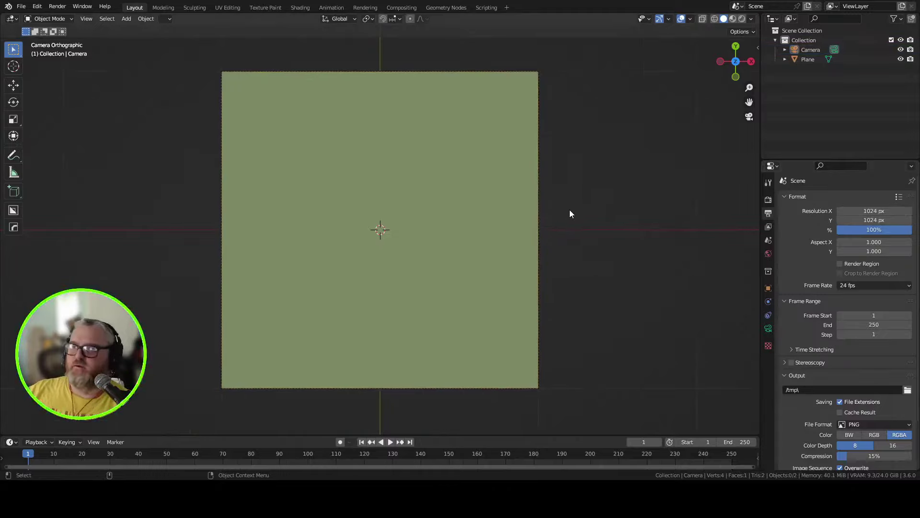
pyautogui.scroll(3, 663, 143)
pyautogui.scroll(-2, 589, 158)
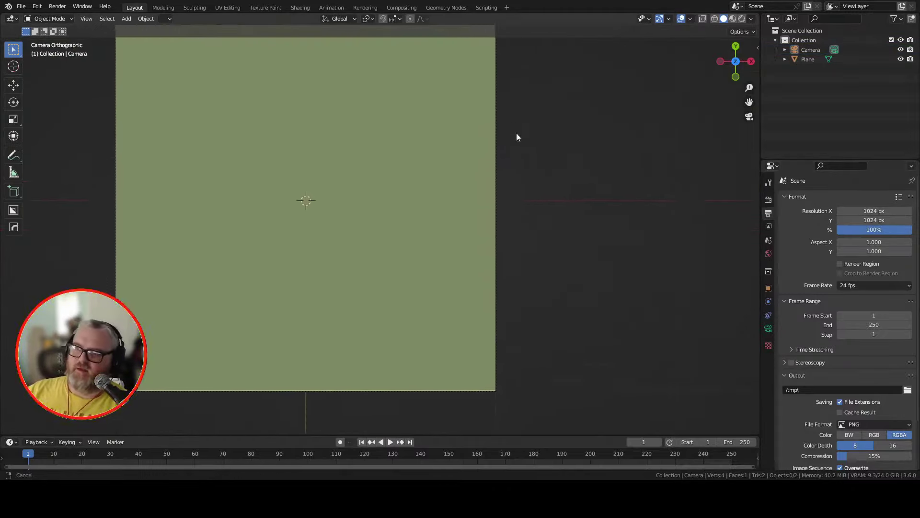
pyautogui.moveTo(516, 137); pyautogui.dragTo(501, 157)
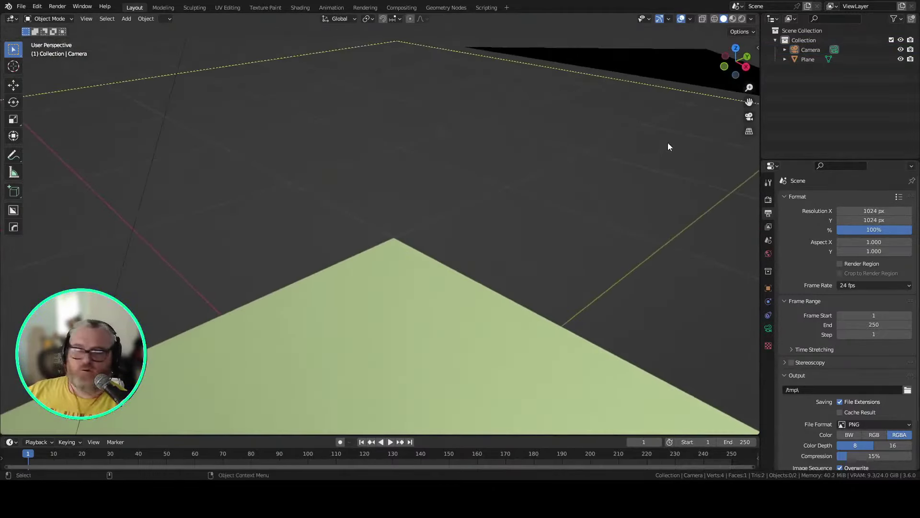
# View through the camera with overlays off and Rendered shading, showing the black World background.
pyautogui.click(748, 117)
pyautogui.click(768, 253)
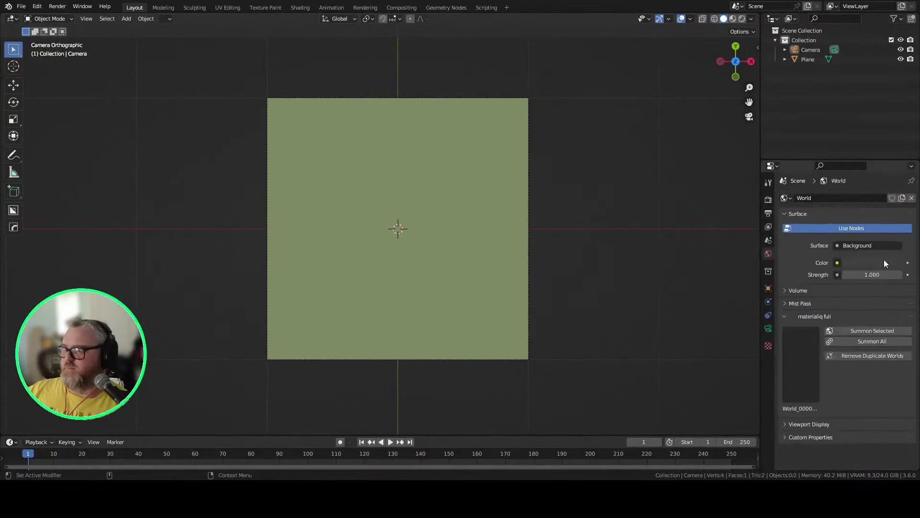
pyautogui.click(681, 18)
pyautogui.scroll(-2, 623, 162)
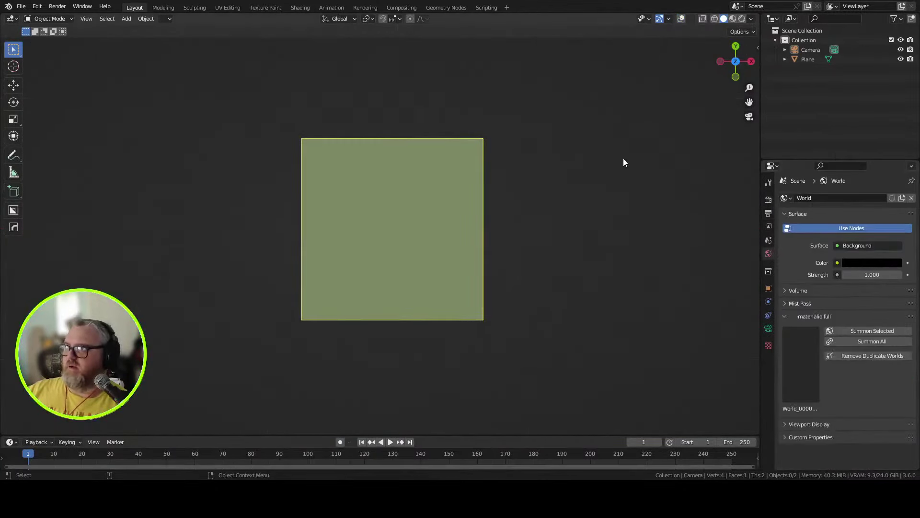
pyautogui.click(743, 19)
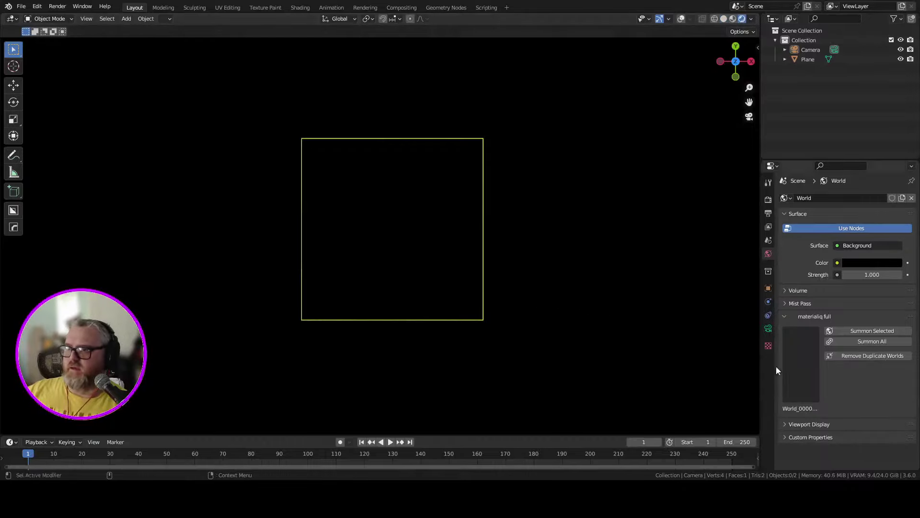
# Set the Plane's Material.002 surface to an Emission shader, then return to top view.
pyautogui.click(809, 59)
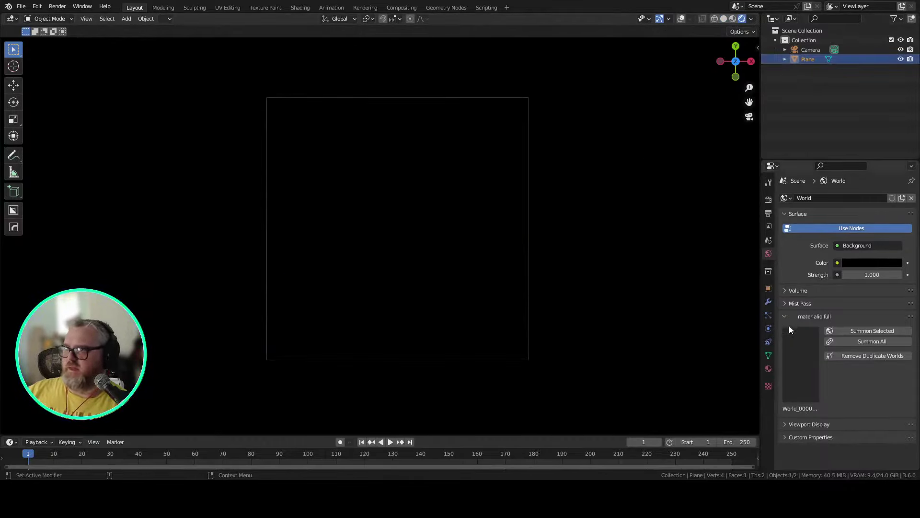
pyautogui.click(769, 369)
pyautogui.click(854, 298)
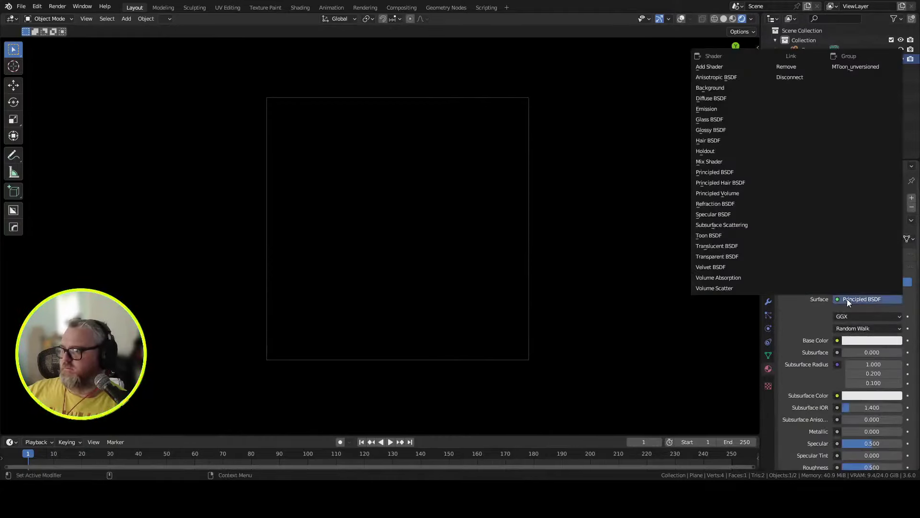
pyautogui.click(731, 111)
pyautogui.click(605, 318)
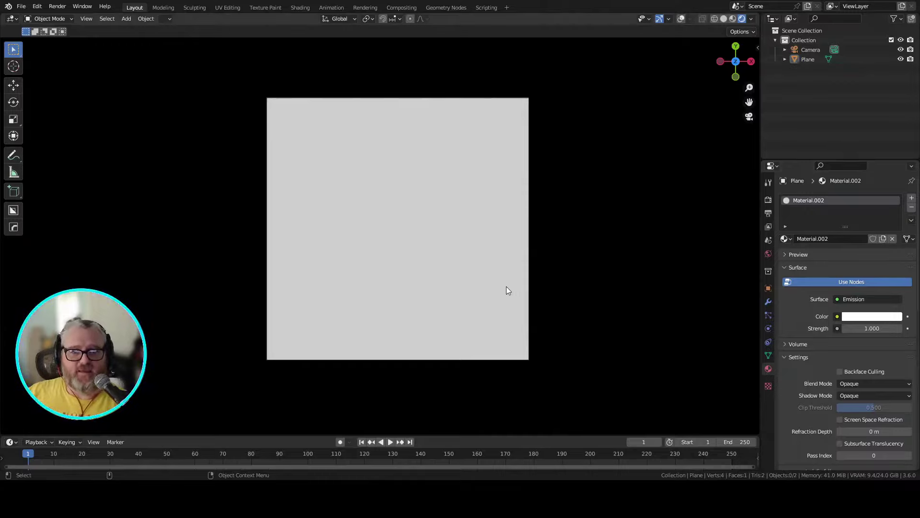
pyautogui.moveTo(533, 303); pyautogui.dragTo(464, 259)
pyautogui.press('KP_7')
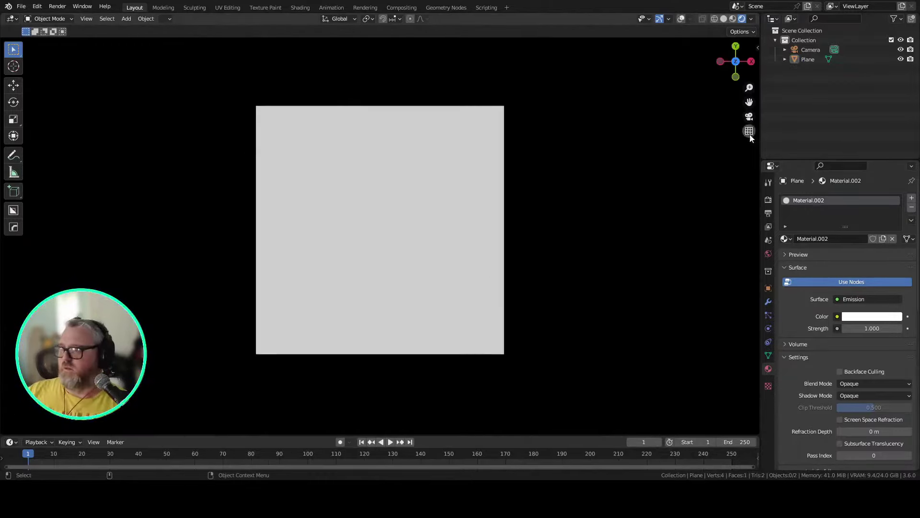
pyautogui.click(767, 199)
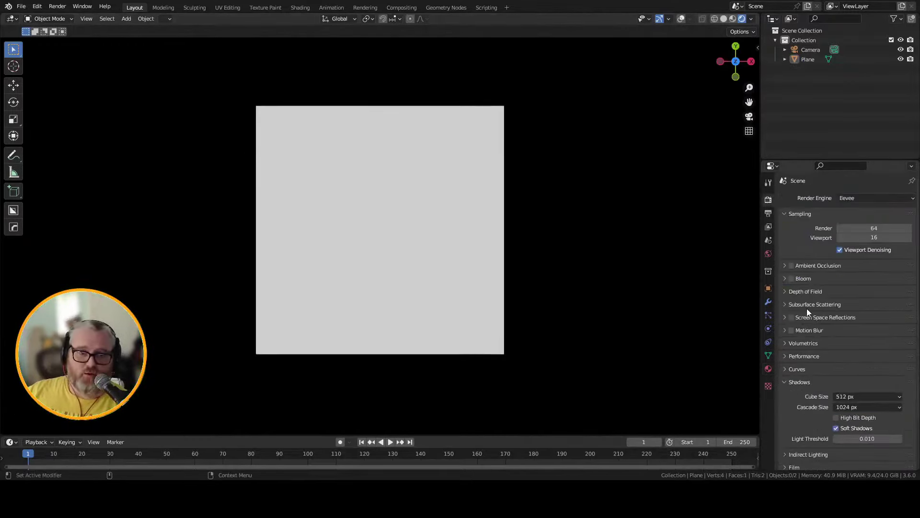
# In Color Management, try the Standard and Filmic view transforms.
pyautogui.scroll(-3, 804, 364)
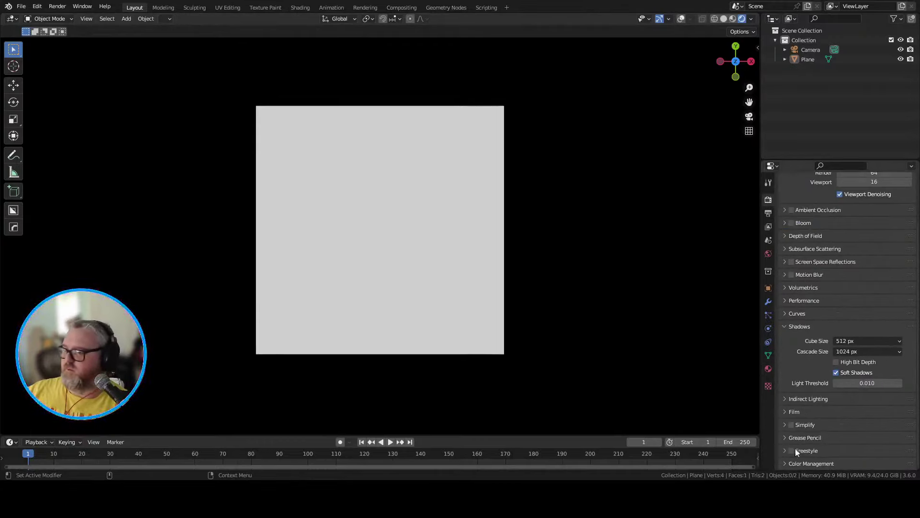
pyautogui.scroll(-5, 789, 432)
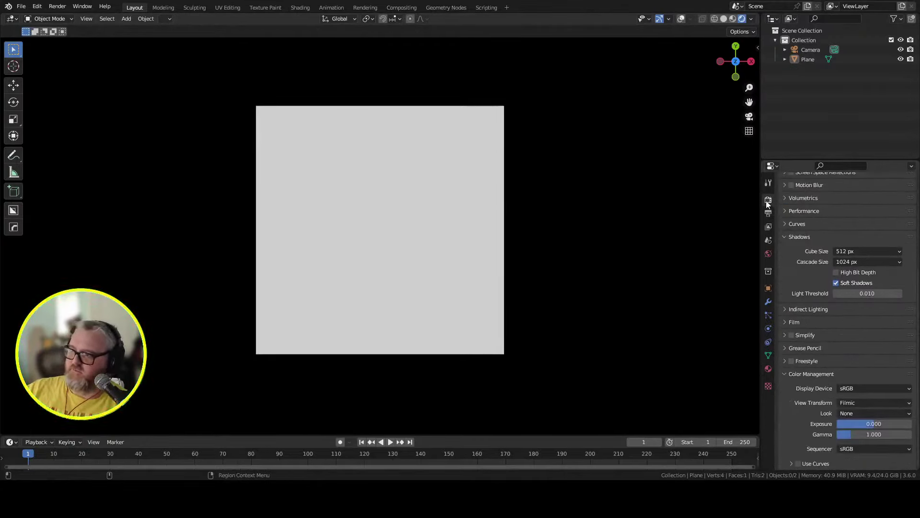
pyautogui.click(852, 401)
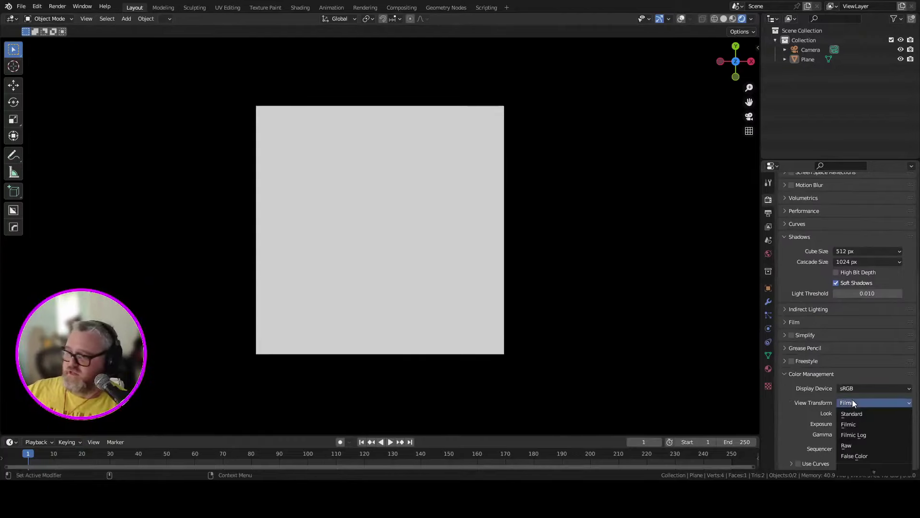
pyautogui.click(852, 413)
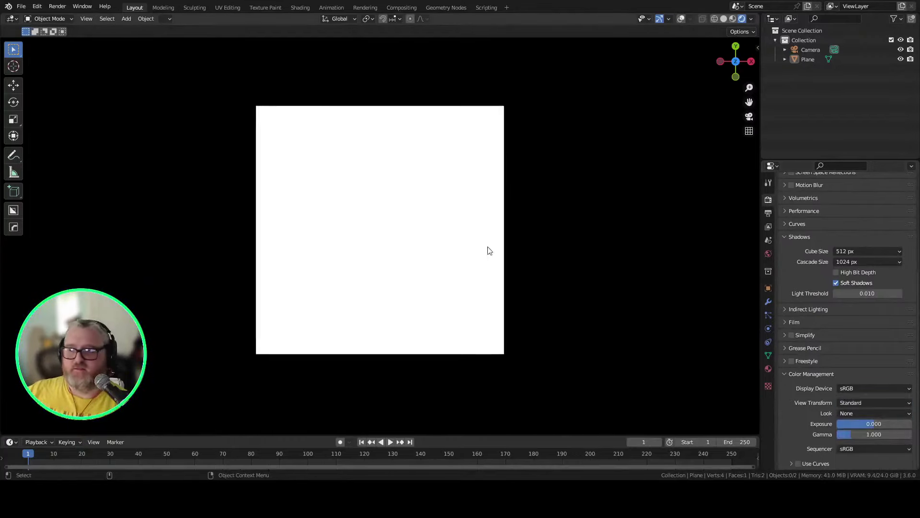
pyautogui.click(873, 402)
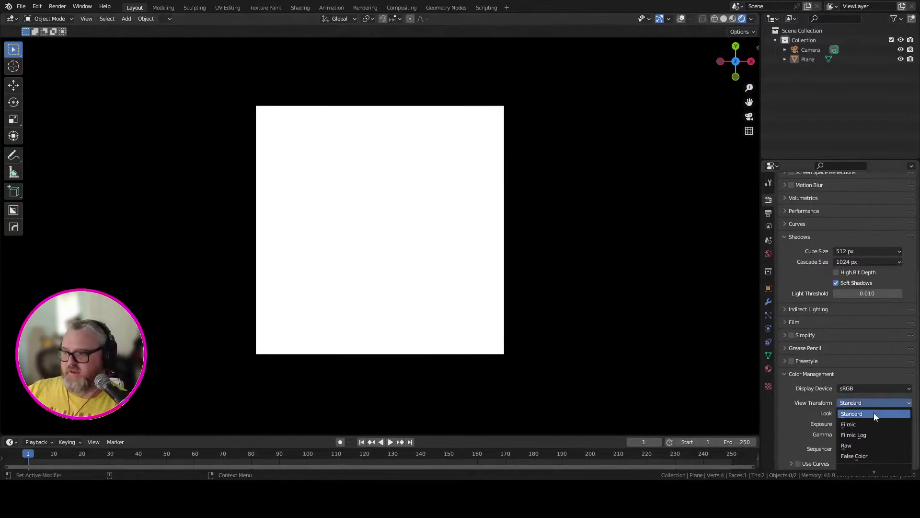
pyautogui.click(873, 413)
pyautogui.click(868, 402)
pyautogui.click(864, 423)
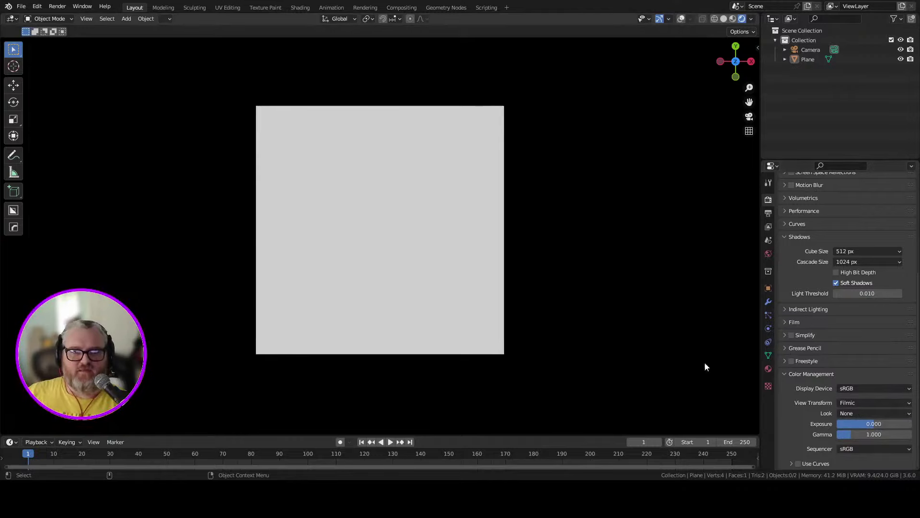
# Settle on the Standard view transform and leave Look at None.
pyautogui.click(852, 404)
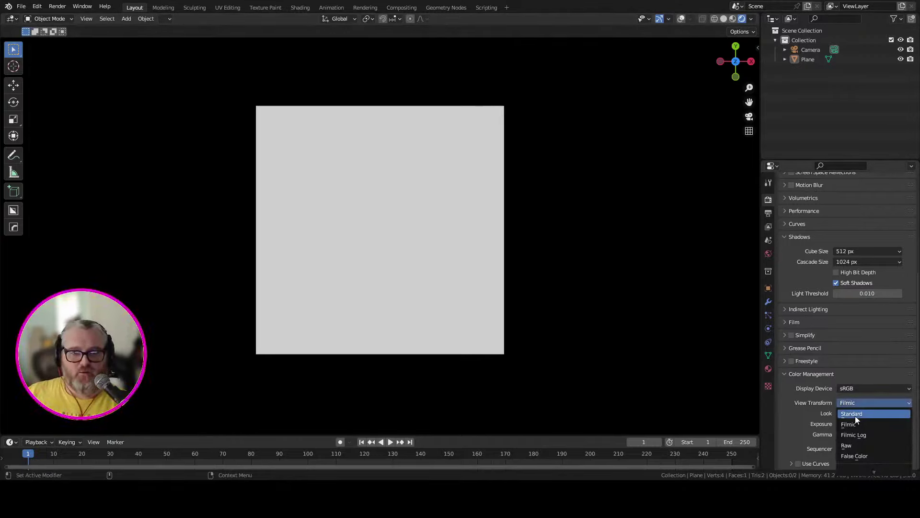
pyautogui.click(855, 415)
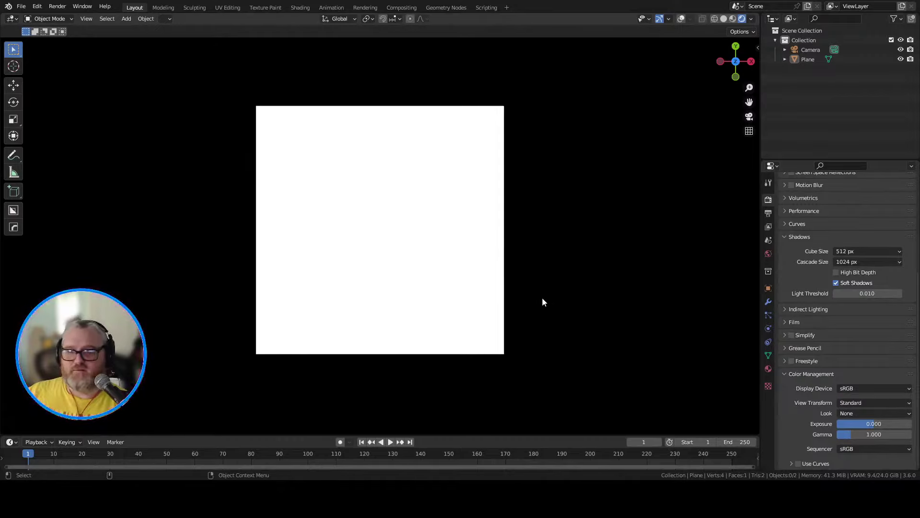
pyautogui.click(850, 402)
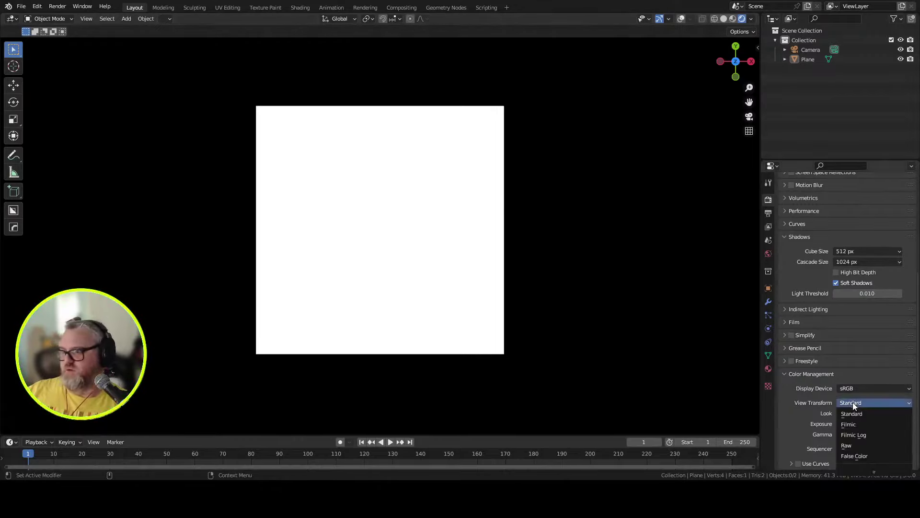
pyautogui.click(853, 402)
pyautogui.click(857, 413)
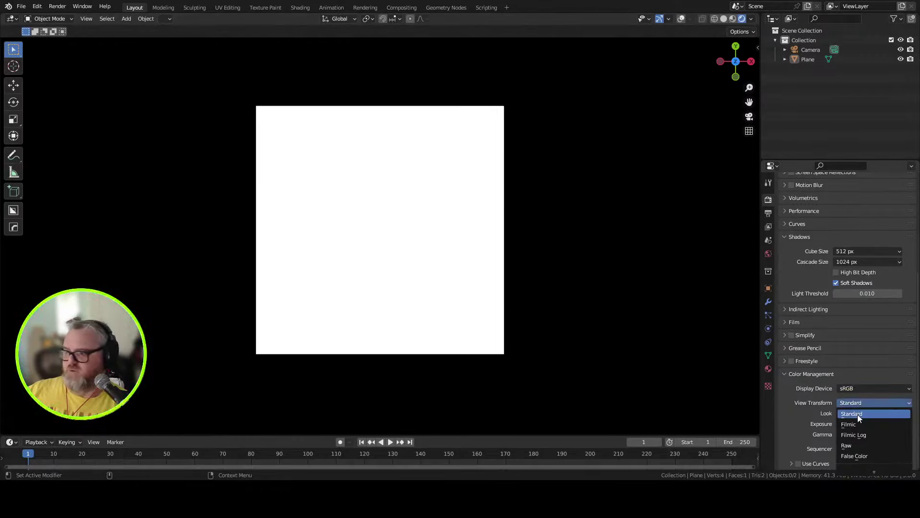
pyautogui.click(857, 414)
pyautogui.scroll(-2, 541, 271)
pyautogui.scroll(4, 541, 274)
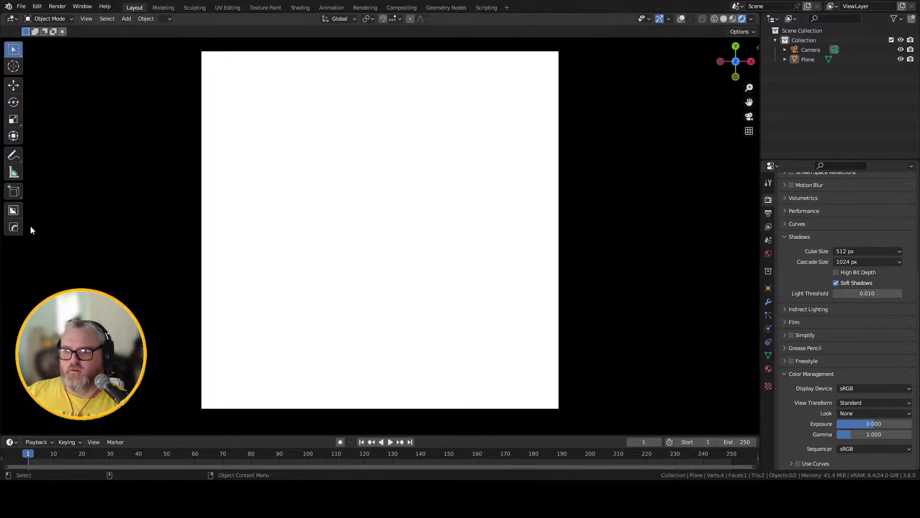
# Maximize the timeline as a 3D Viewport, split it, and show a Rendered camera view on the right.
pyautogui.hotkey('ctrl', 'space')
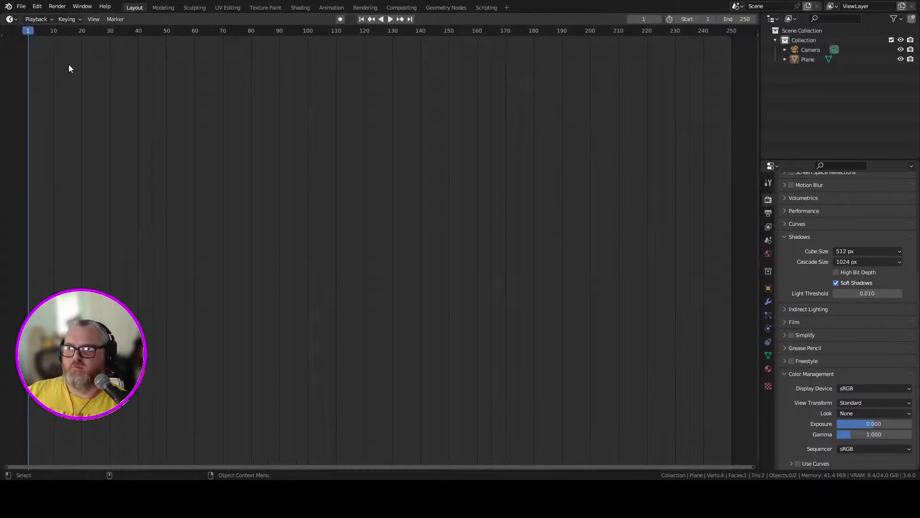
pyautogui.click(11, 19)
pyautogui.click(30, 48)
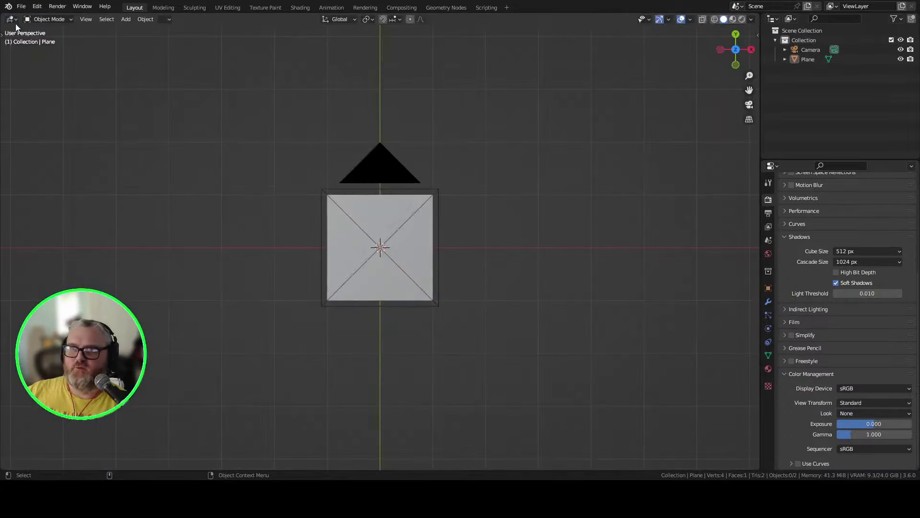
pyautogui.rightClick(7, 22)
pyautogui.click(46, 68)
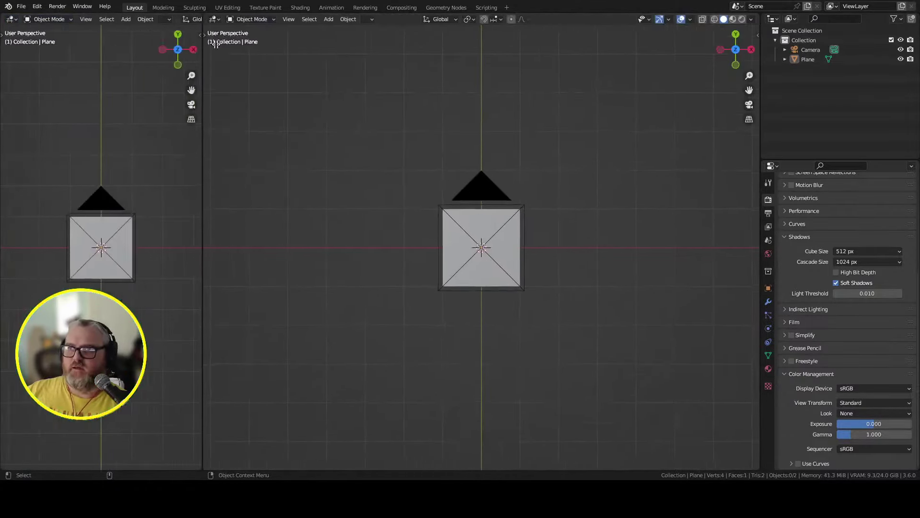
pyautogui.click(344, 192)
pyautogui.click(747, 20)
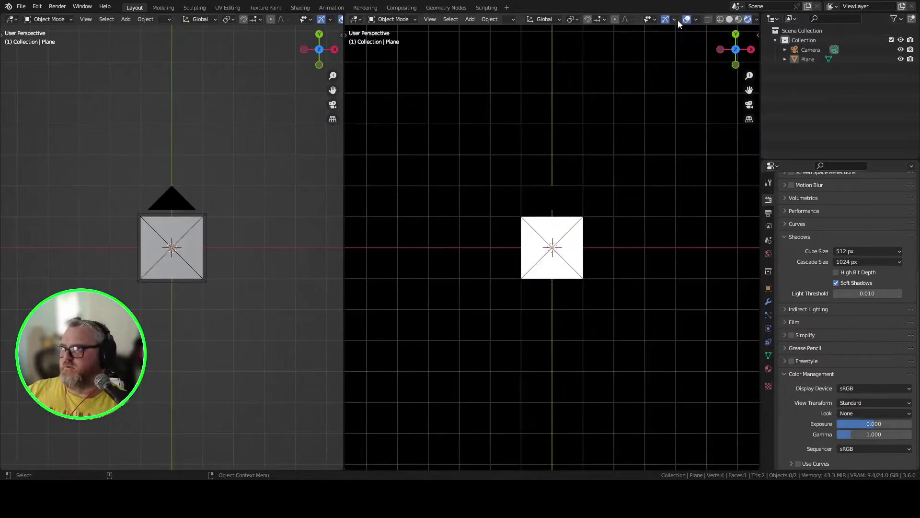
pyautogui.press('KP_0')
pyautogui.moveTo(343, 244); pyautogui.dragTo(450, 249)
# Turn the left area into a Shader Editor showing the Emission node at strength 1.000.
pyautogui.click(12, 21)
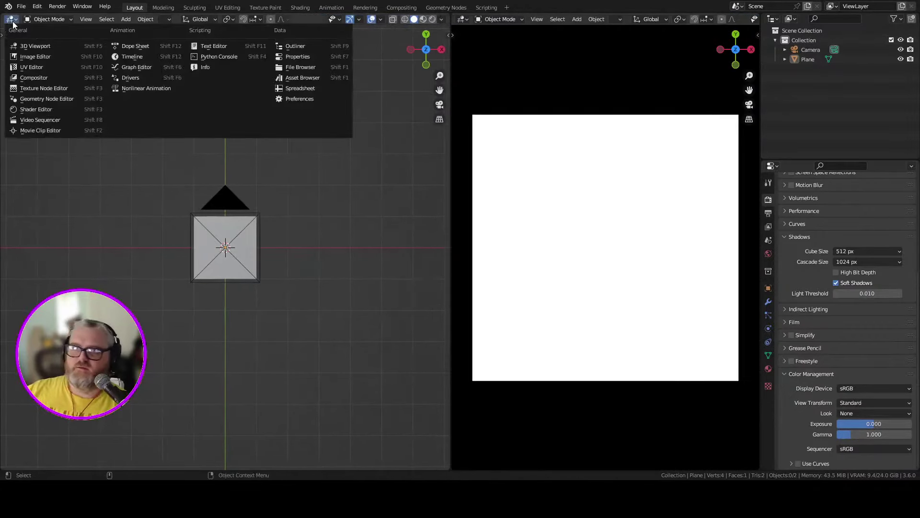
pyautogui.click(55, 109)
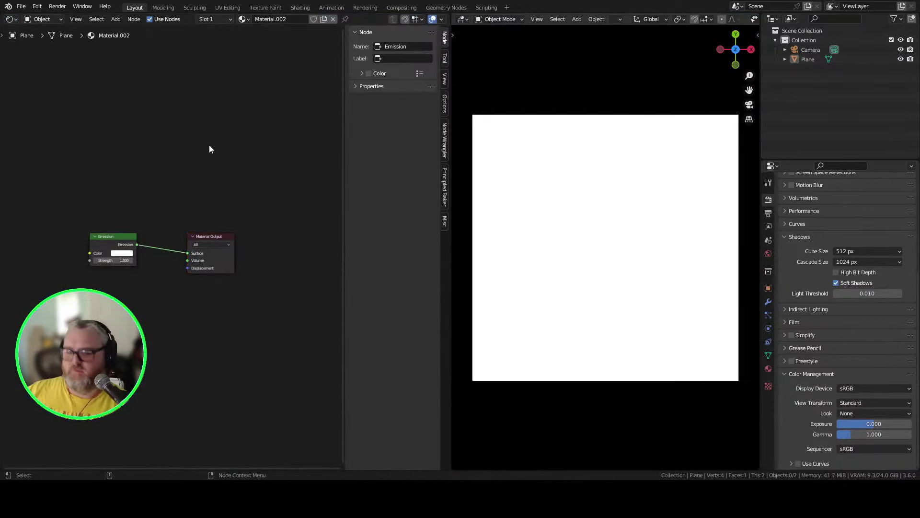
pyautogui.press('n')
pyautogui.scroll(3, 225, 113)
pyautogui.scroll(-2, 187, 112)
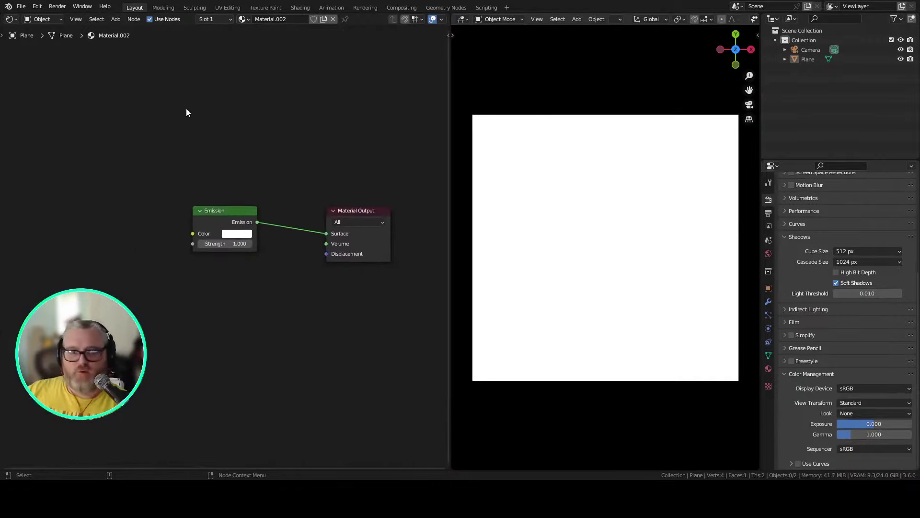
pyautogui.scroll(2, 118, 178)
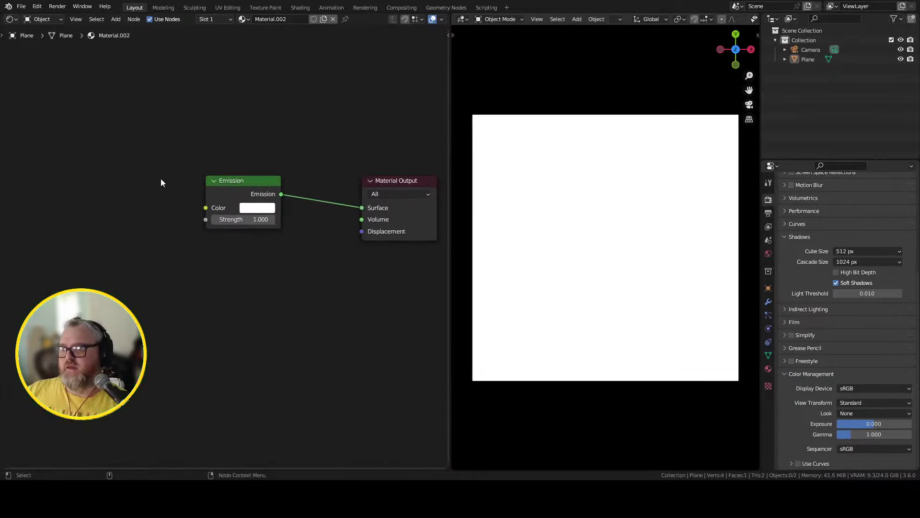
pyautogui.scroll(-1, 161, 182)
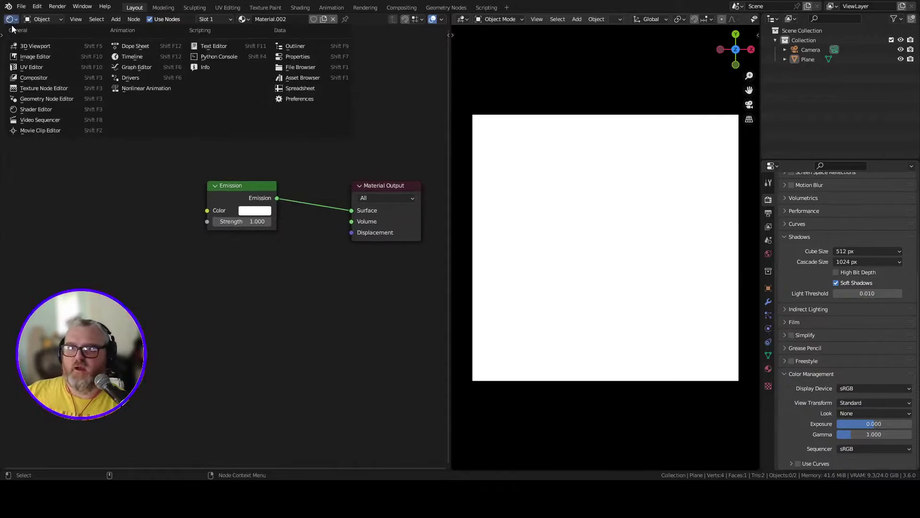
pyautogui.click(45, 110)
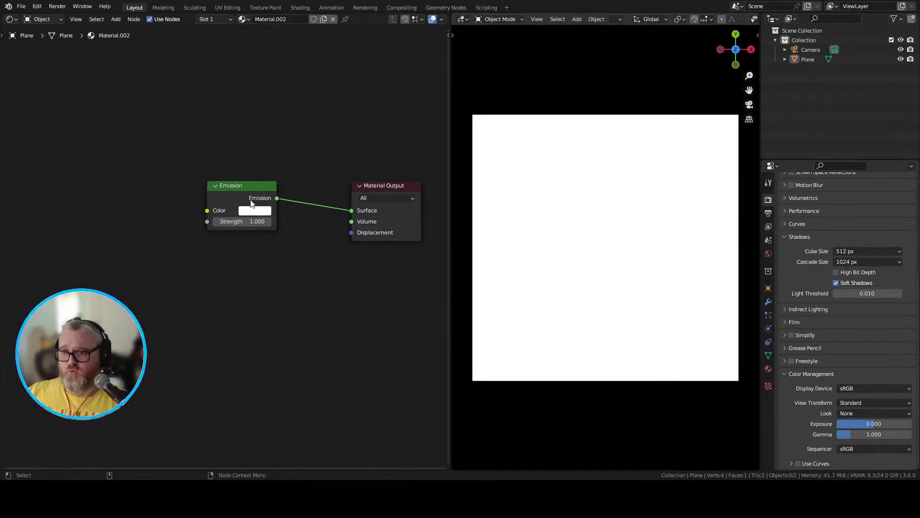
pyautogui.moveTo(257, 221); pyautogui.dragTo(230, 221)
pyautogui.hotkey('ctrl', 'z')
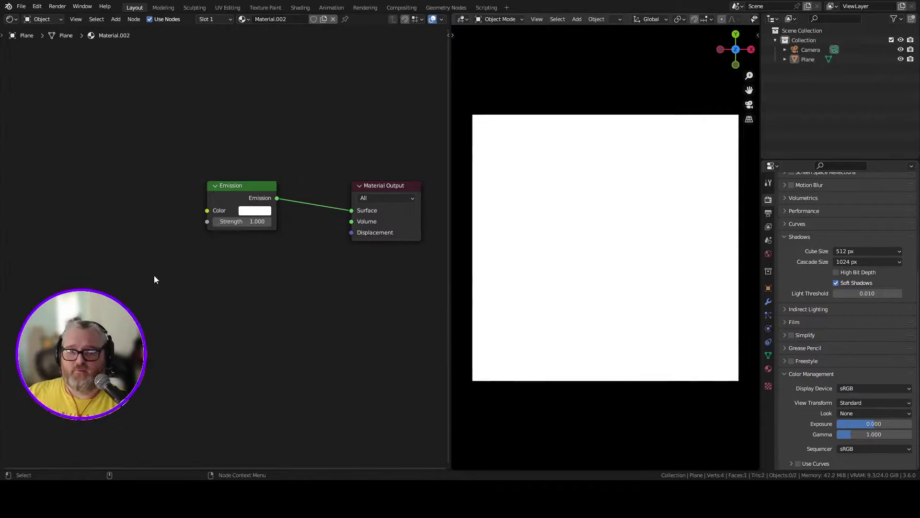
pyautogui.hotkey('shift', 'a')
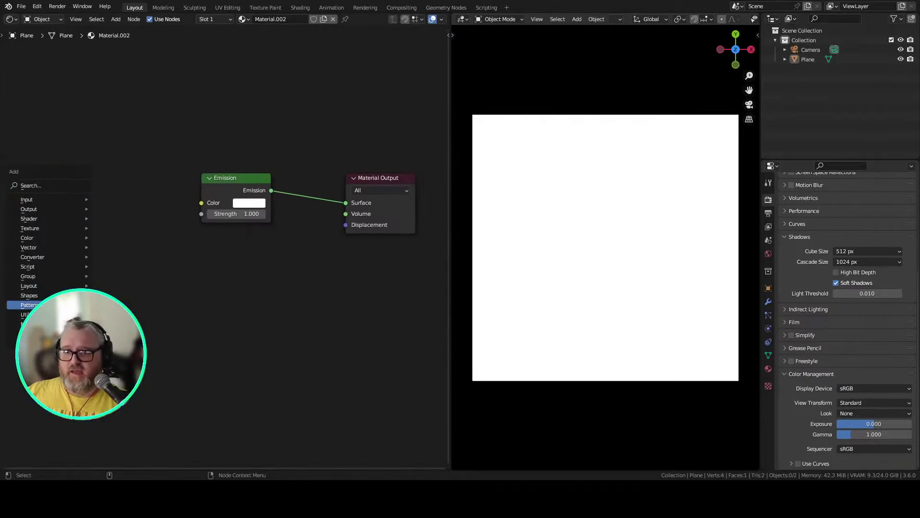
# Add a Wave Texture node and link it to the Emission Color input.
pyautogui.moveTo(44, 233)
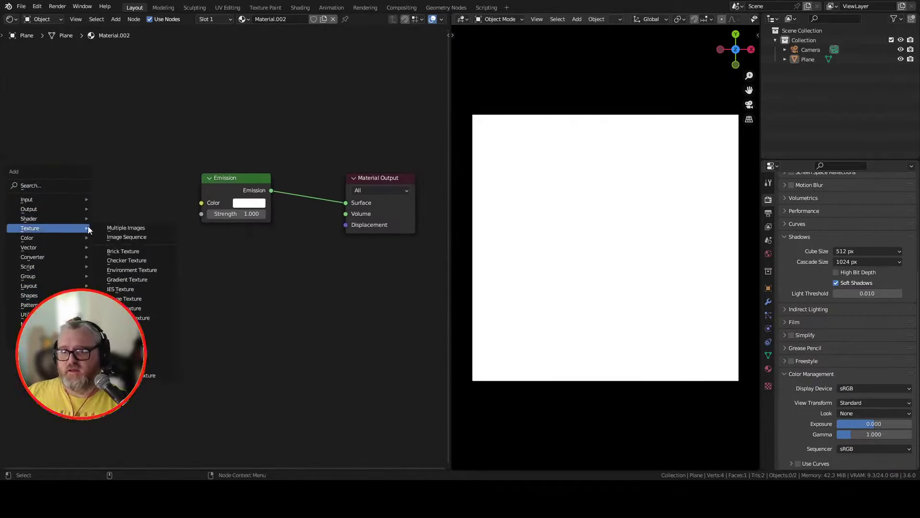
pyautogui.click(130, 366)
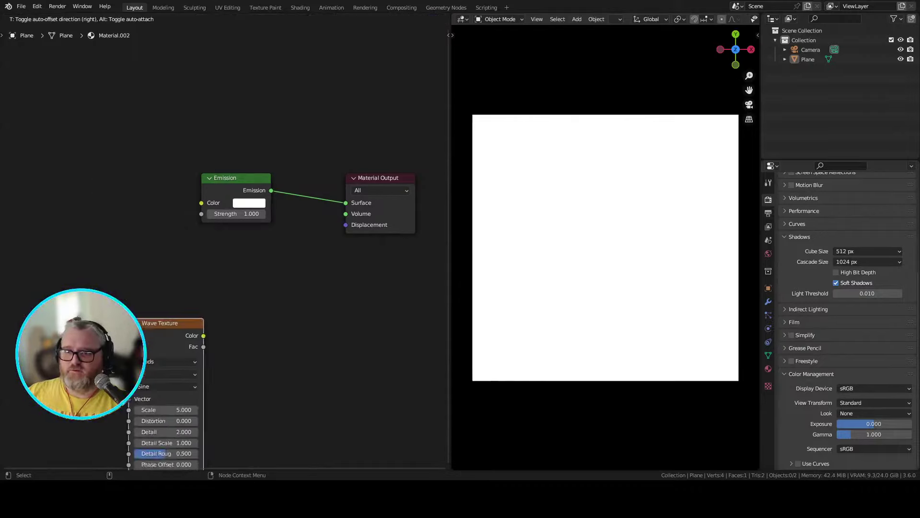
pyautogui.click(63, 214)
pyautogui.moveTo(137, 184); pyautogui.dragTo(202, 202)
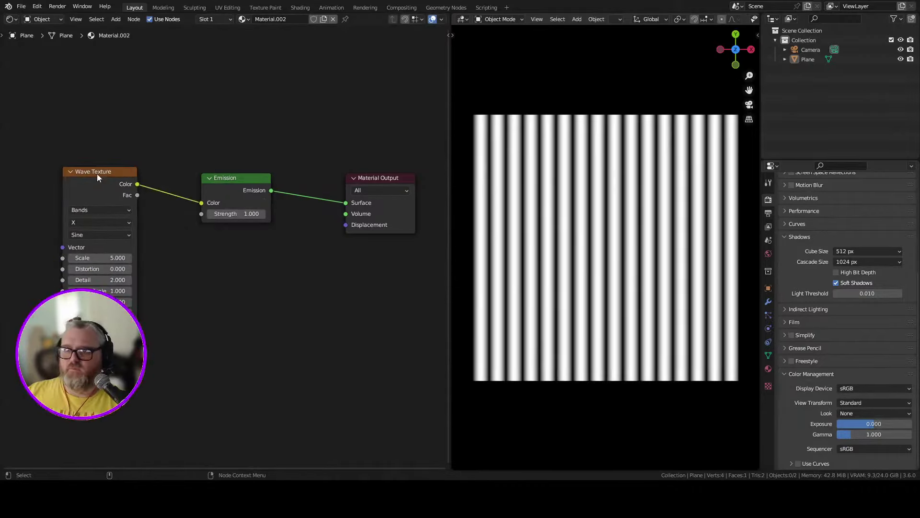
pyautogui.moveTo(97, 177); pyautogui.dragTo(77, 191)
# Search for 'colorra' and drop a Color Ramp onto the wave-to-emission link.
pyautogui.hotkey('shift', 'a')
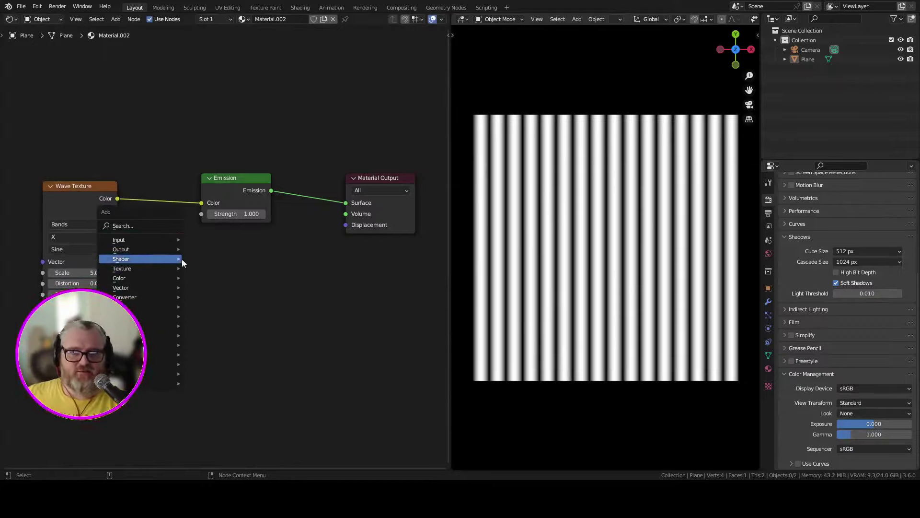
pyautogui.click(171, 225)
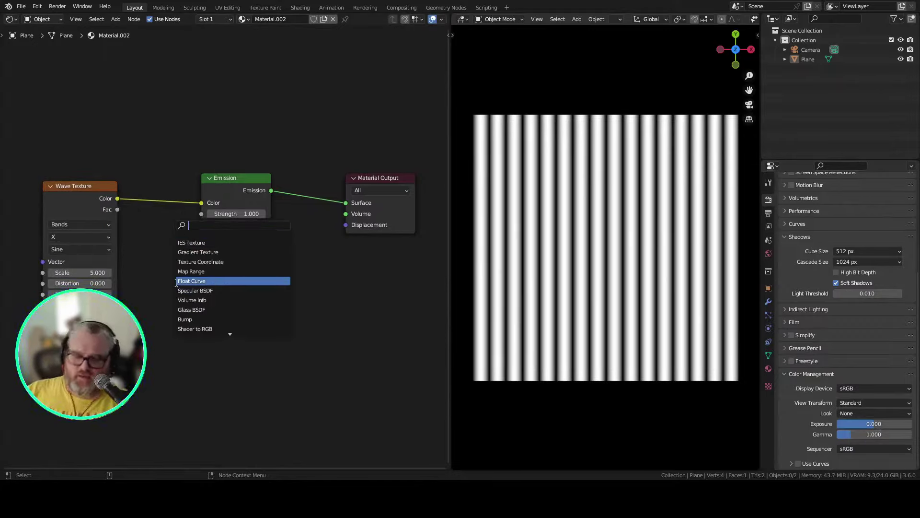
pyautogui.write('colorra')
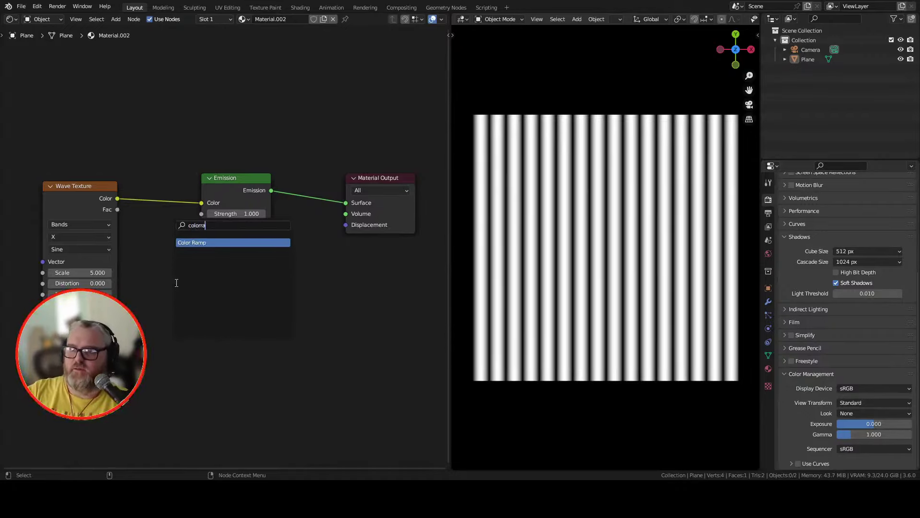
pyautogui.press('Return')
pyautogui.click(209, 298)
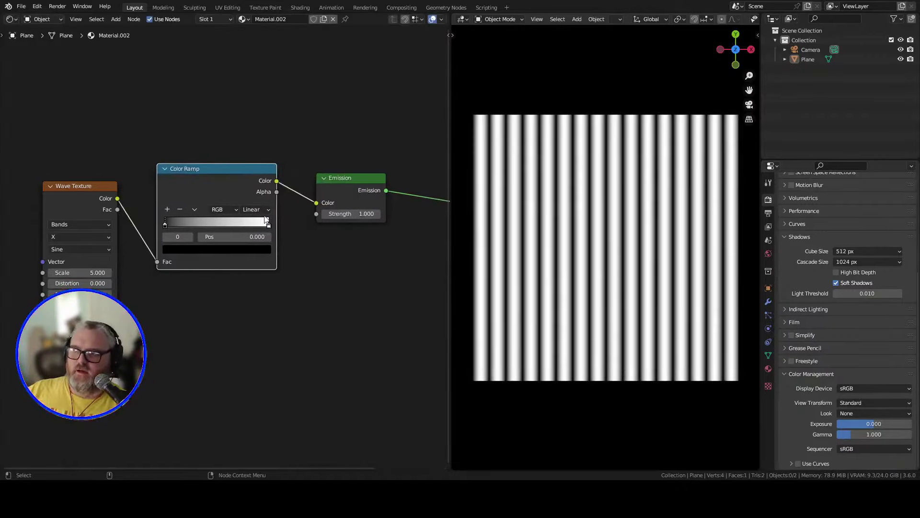
# Rearrange the Wave Texture and Color Ramp nodes and set the ramp interpolation to Constant.
pyautogui.moveTo(267, 222)
pyautogui.mouseDown()
pyautogui.moveTo(197, 225)
pyautogui.moveTo(275, 237)
pyautogui.mouseUp()
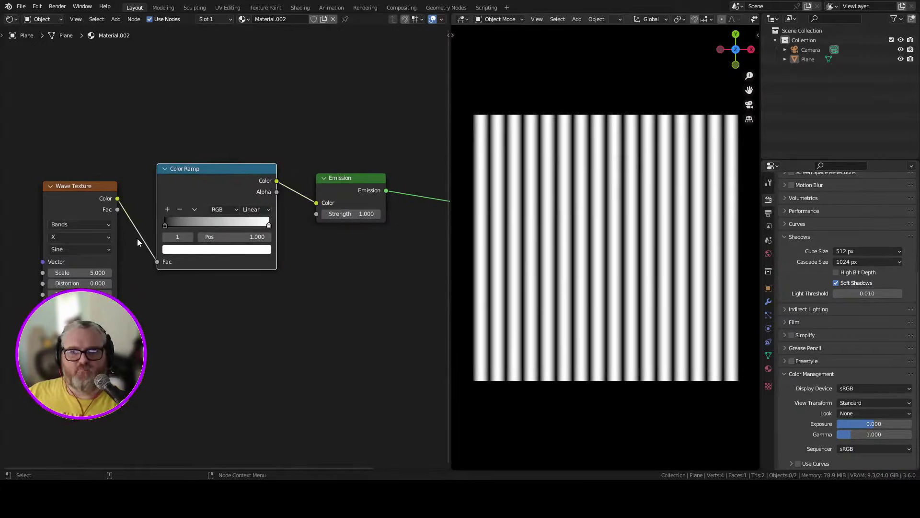
pyautogui.moveTo(102, 204); pyautogui.dragTo(99, 240)
pyautogui.moveTo(199, 194); pyautogui.dragTo(188, 185)
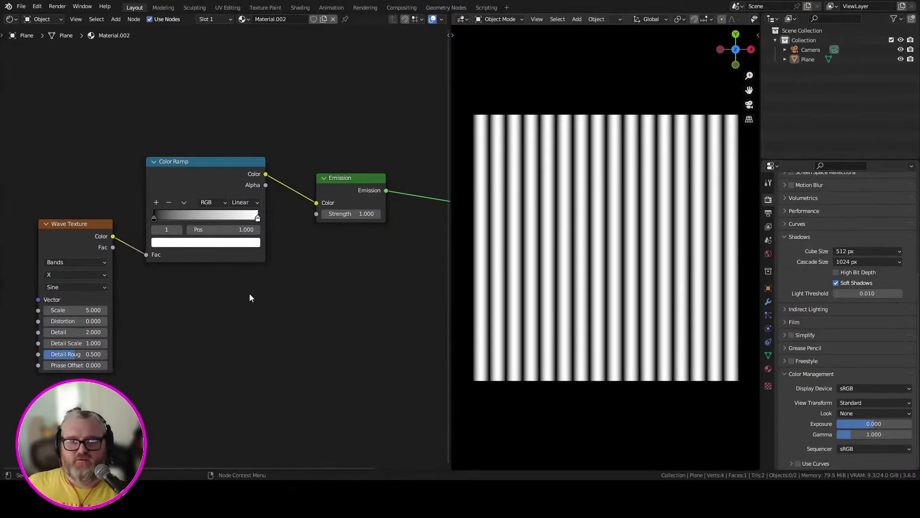
pyautogui.moveTo(249, 293); pyautogui.dragTo(262, 268)
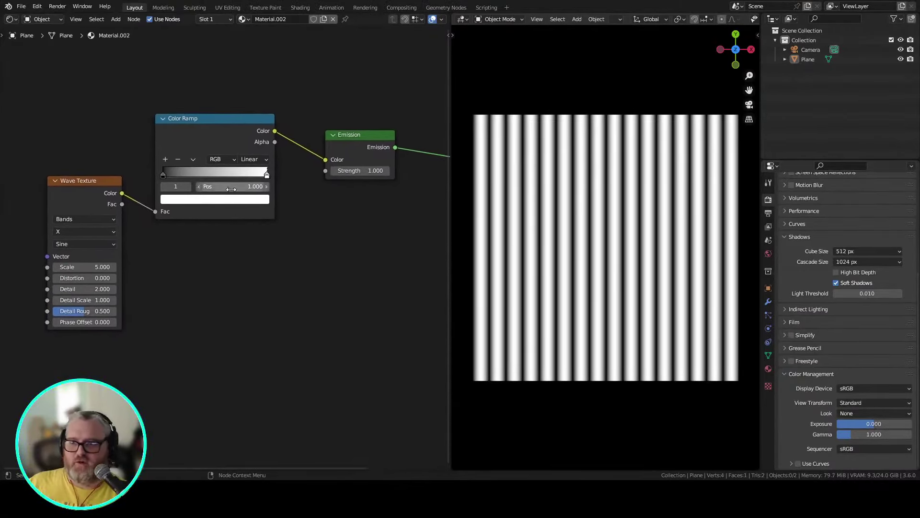
pyautogui.click(252, 160)
pyautogui.click(254, 215)
# Set the white ramp stop's position to exactly 0.500.
pyautogui.moveTo(91, 183); pyautogui.dragTo(80, 189)
pyautogui.click(199, 186)
pyautogui.write('0.5')
pyautogui.press('Return')
pyautogui.moveTo(230, 189); pyautogui.dragTo(247, 190)
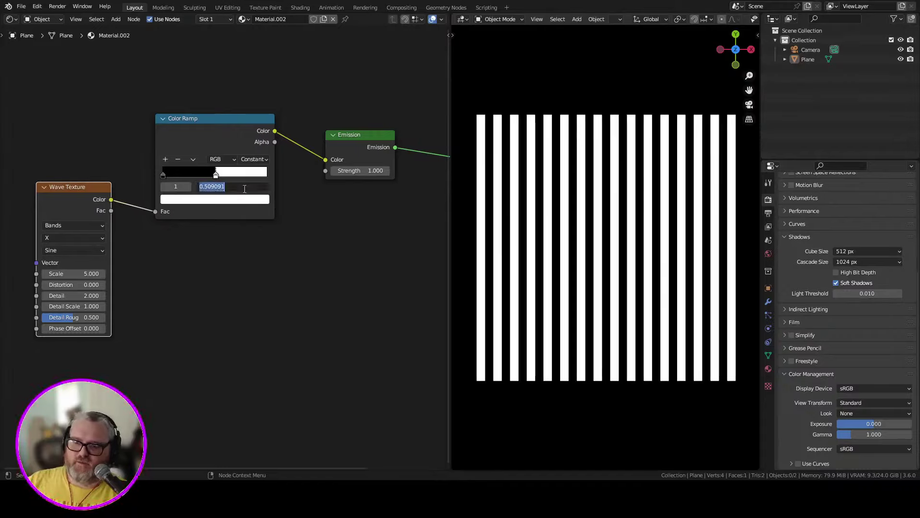
pyautogui.hotkey('ctrl', 'z')
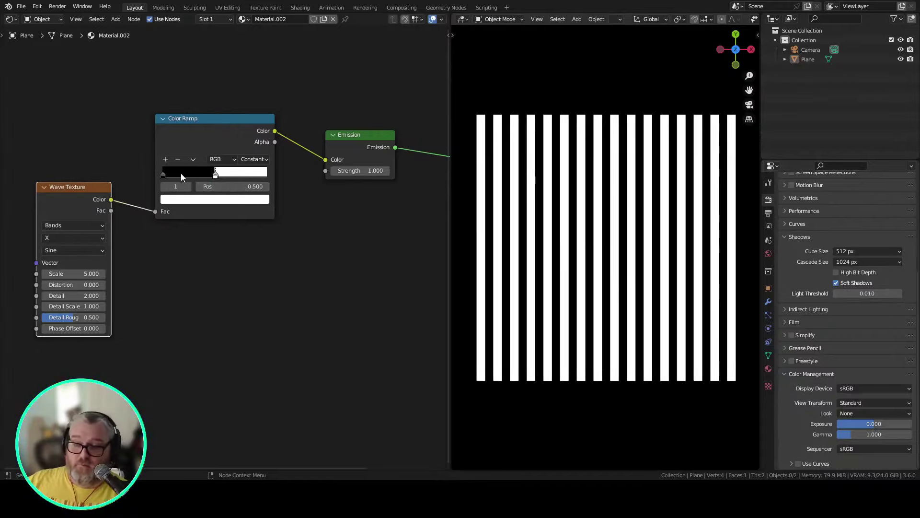
# Try Ease interpolation on the ramp, then return it to Constant for hard edges.
pyautogui.click(598, 245)
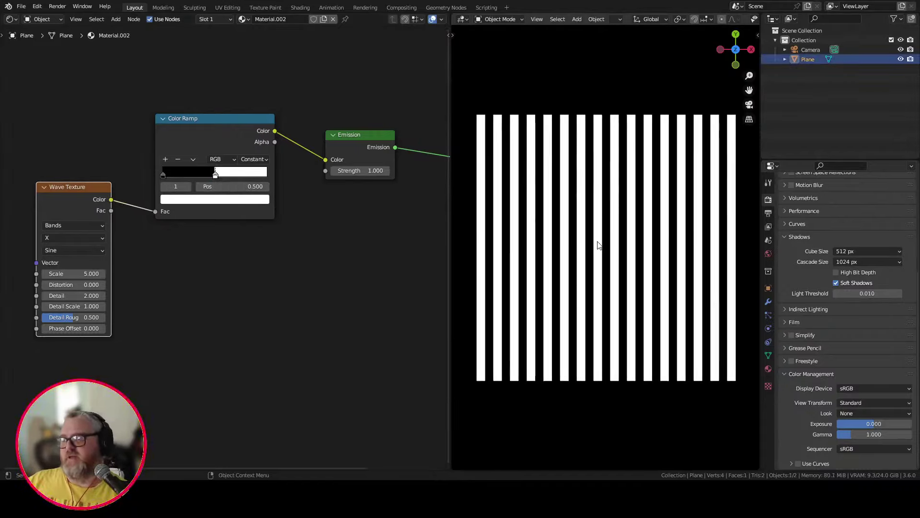
pyautogui.click(255, 158)
pyautogui.click(252, 174)
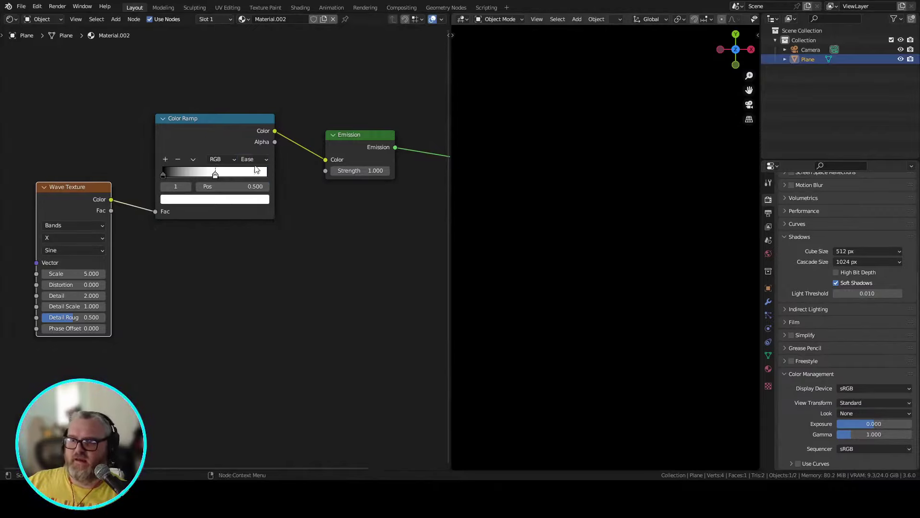
pyautogui.scroll(8, 563, 251)
pyautogui.scroll(3, 605, 254)
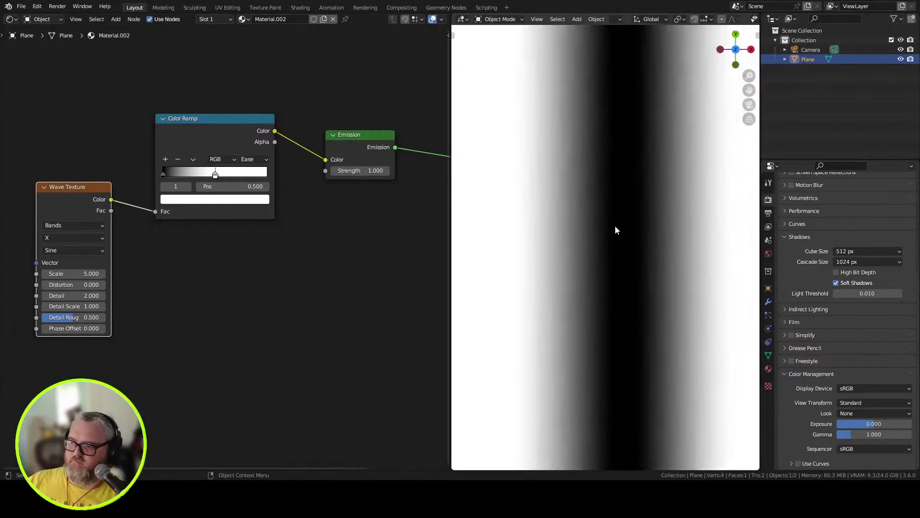
pyautogui.scroll(-12, 601, 251)
pyautogui.click(250, 162)
pyautogui.click(256, 208)
pyautogui.scroll(10, 586, 248)
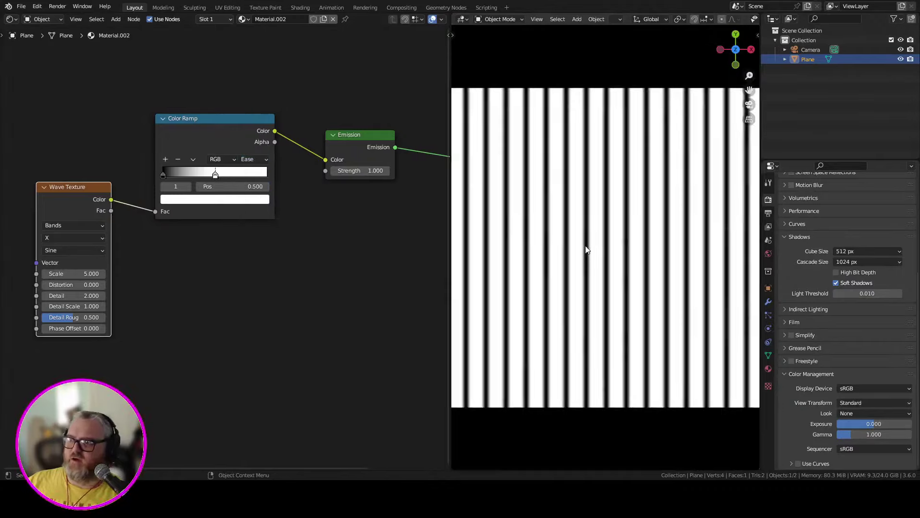
pyautogui.scroll(-5, 598, 254)
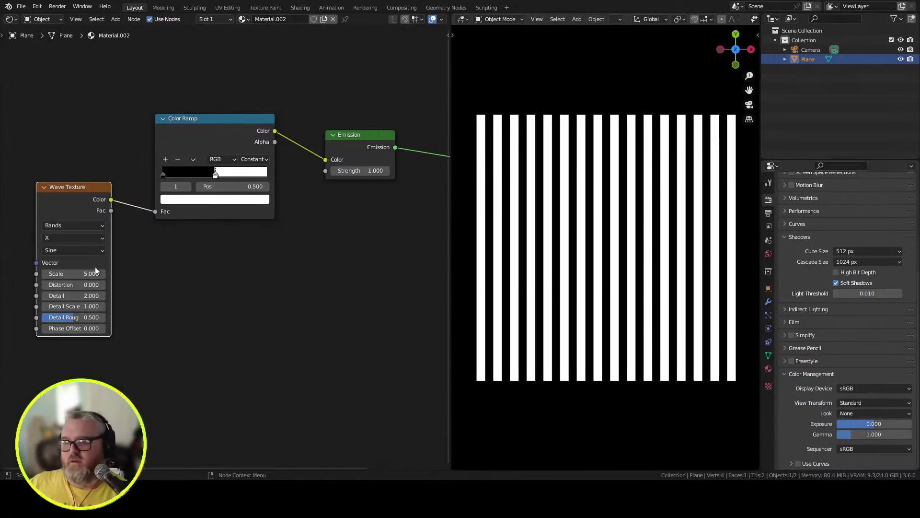
# Set the Wave Texture Scale to 1 for three wide stripes.
pyautogui.moveTo(80, 274); pyautogui.dragTo(58, 274)
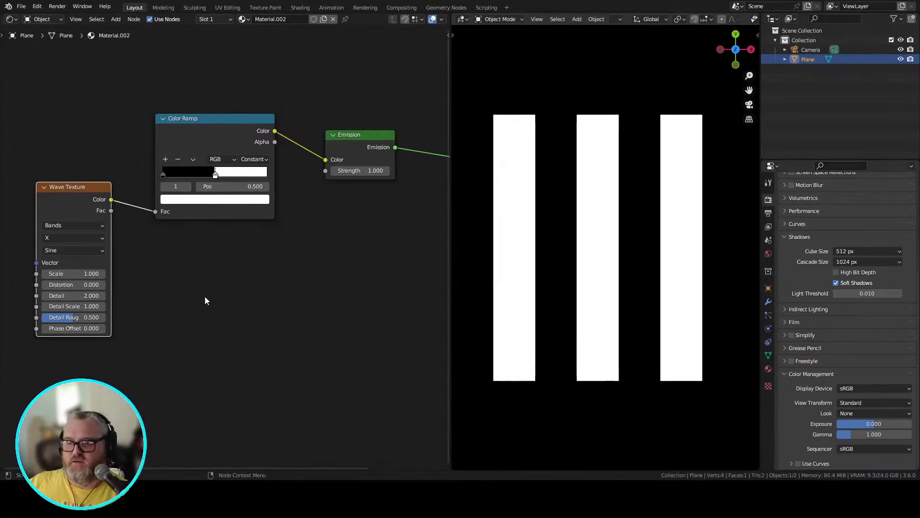
pyautogui.click(185, 330)
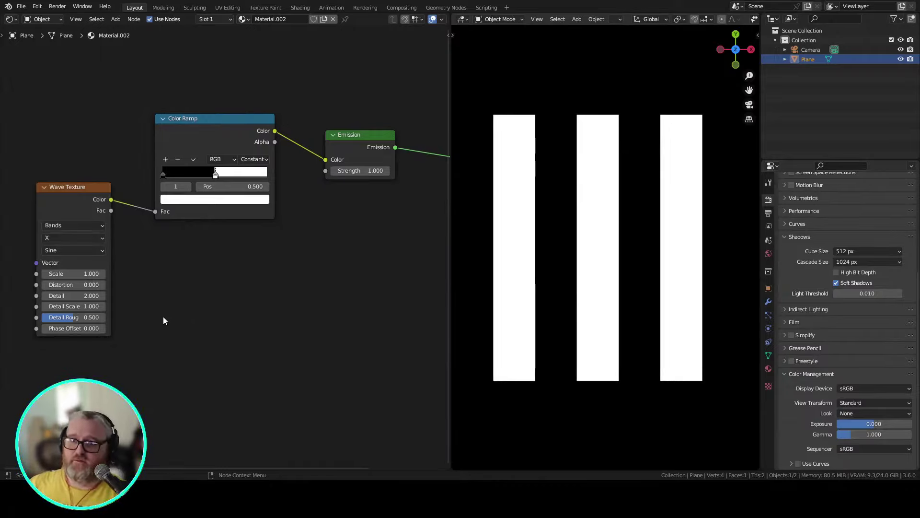
pyautogui.moveTo(163, 317); pyautogui.dragTo(232, 276)
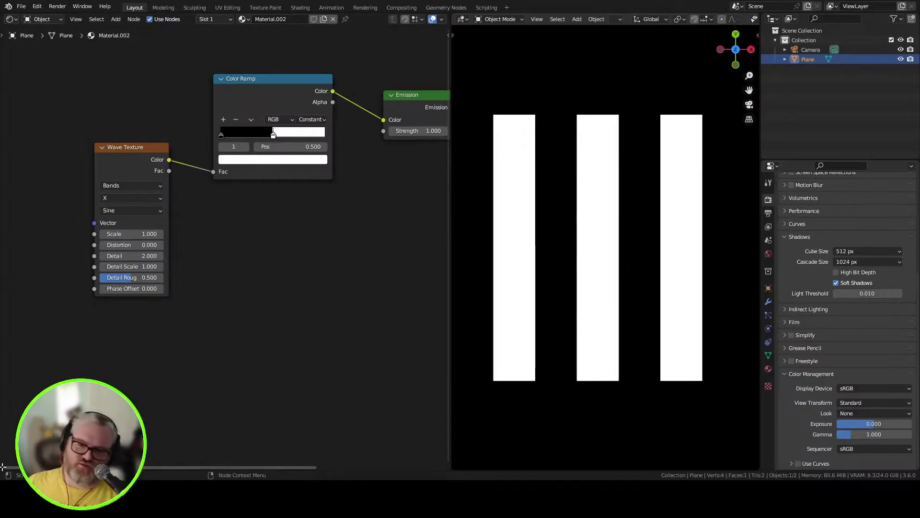
# Split off a new area below the node editor and make it a Timeline.
pyautogui.moveTo(2, 466); pyautogui.dragTo(9, 388)
pyautogui.click(10, 392)
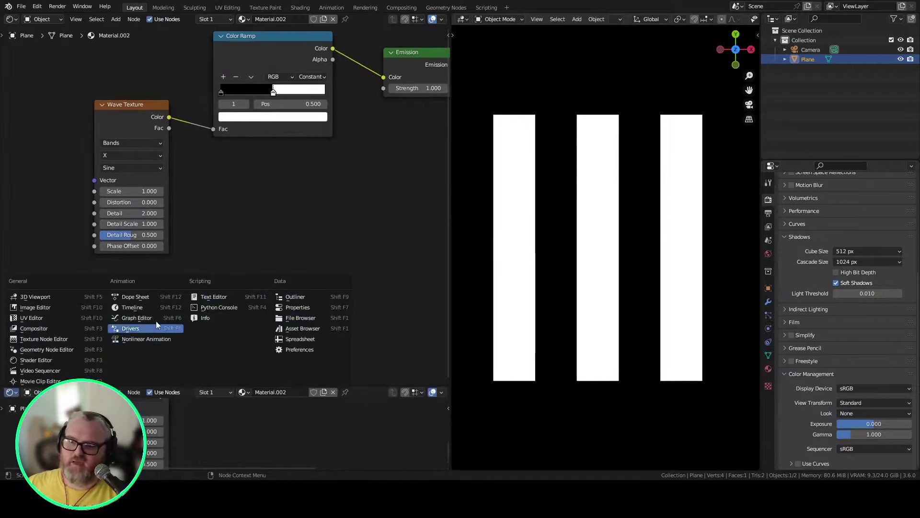
pyautogui.click(150, 307)
# Set the animation end frame to 140 and preview the playback.
pyautogui.moveTo(247, 382); pyautogui.dragTo(211, 429)
pyautogui.press('space')
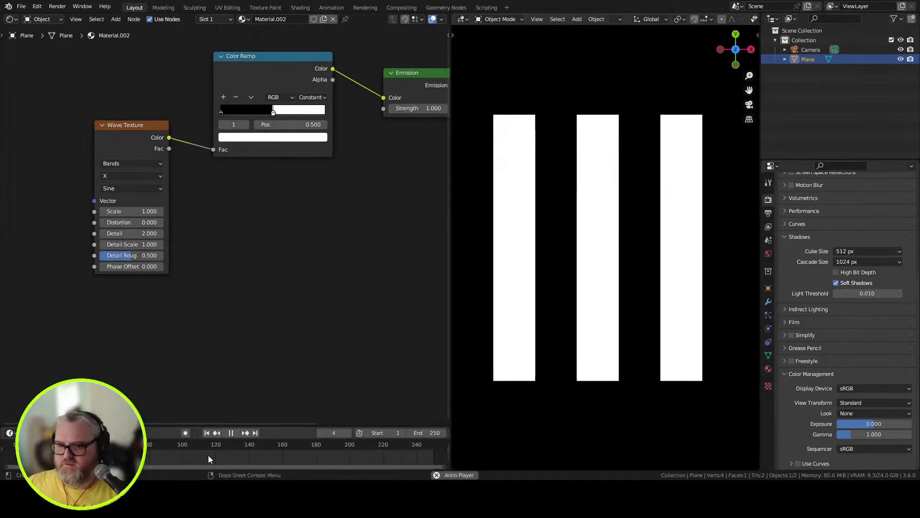
pyautogui.press('Escape')
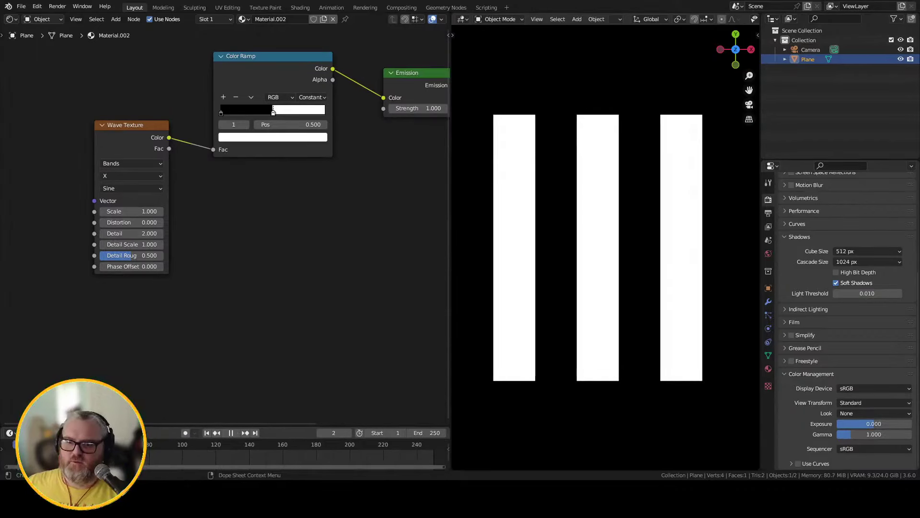
pyautogui.press('Escape')
pyautogui.click(428, 433)
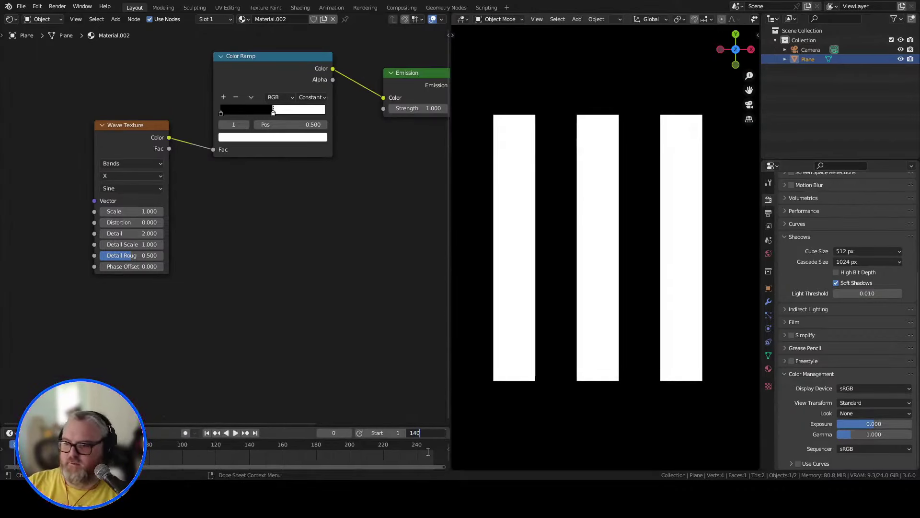
pyautogui.press('Return')
pyautogui.press('space')
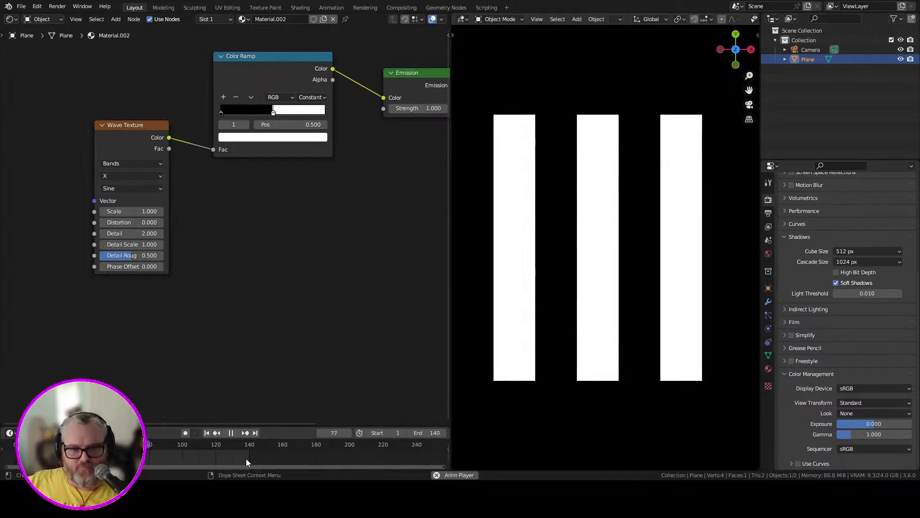
# Set the wave Phase Offset to 0 and keyframe it at frame 1.
pyautogui.moveTo(135, 267); pyautogui.dragTo(220, 266)
pyautogui.press('space')
pyautogui.click(149, 267)
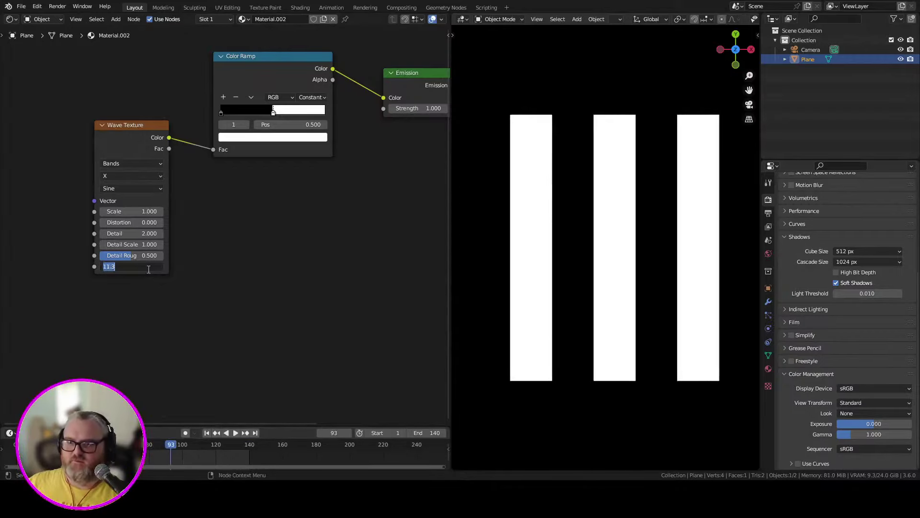
pyautogui.write('0')
pyautogui.press('Return')
pyautogui.hotkey('shift', 'Left')
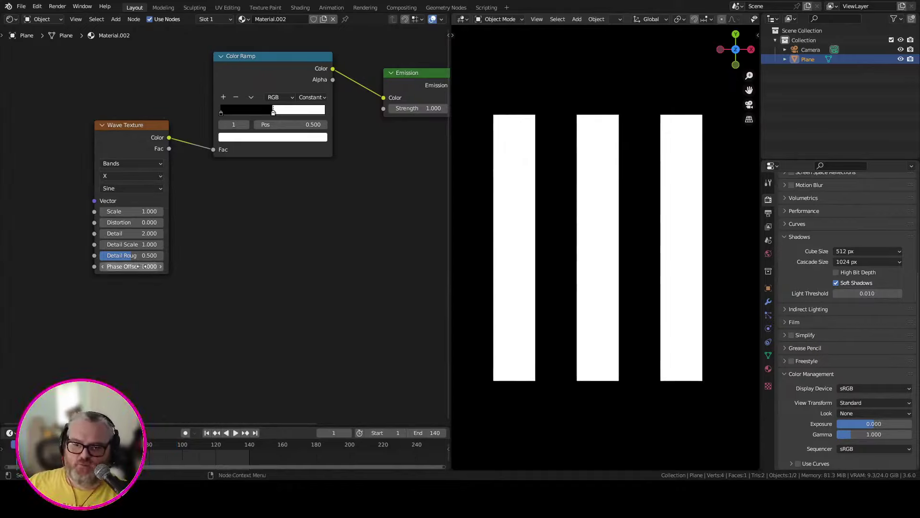
pyautogui.press('i')
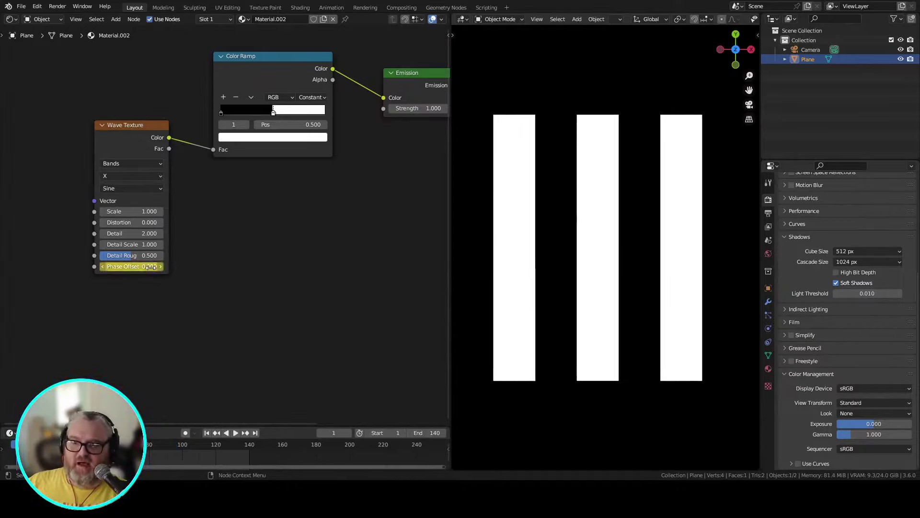
# Keyframe Phase Offset at 6.283 on frame 141 and play the sliding stripes.
pyautogui.click(235, 433)
pyautogui.moveTo(243, 444); pyautogui.dragTo(251, 449)
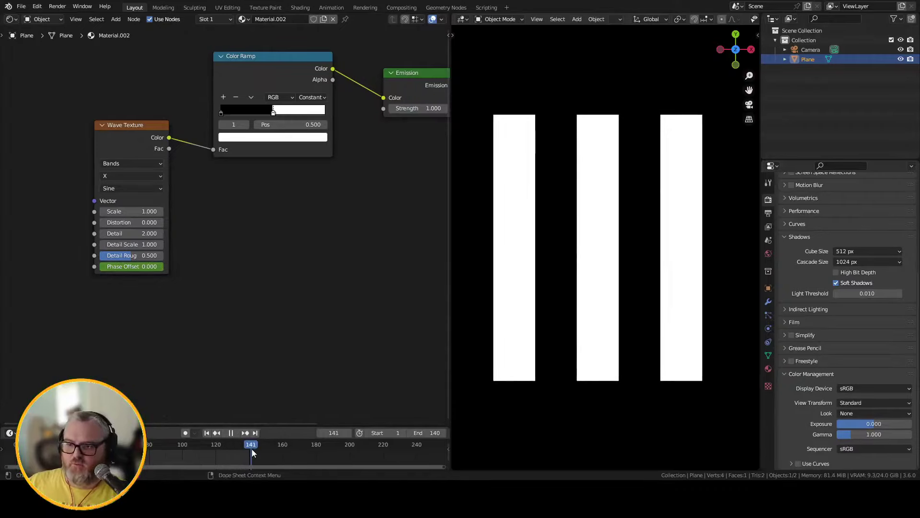
pyautogui.press('Escape')
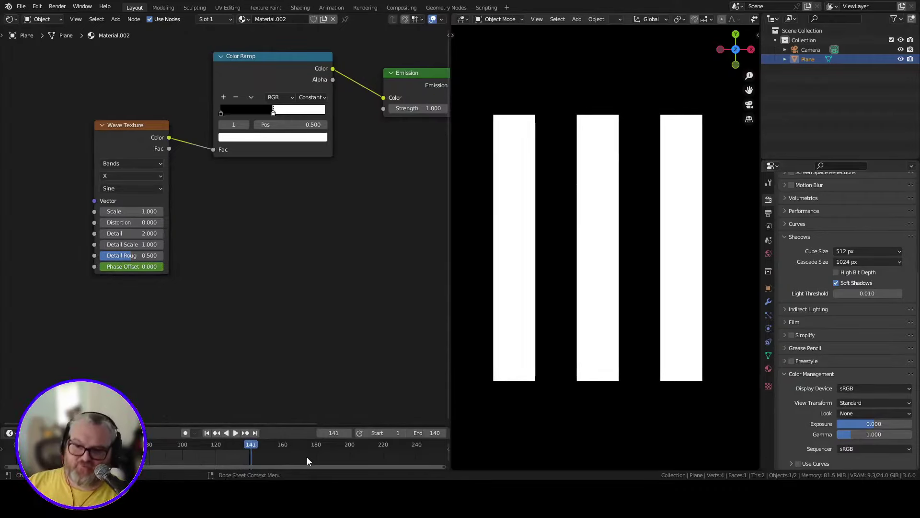
pyautogui.press('Left')
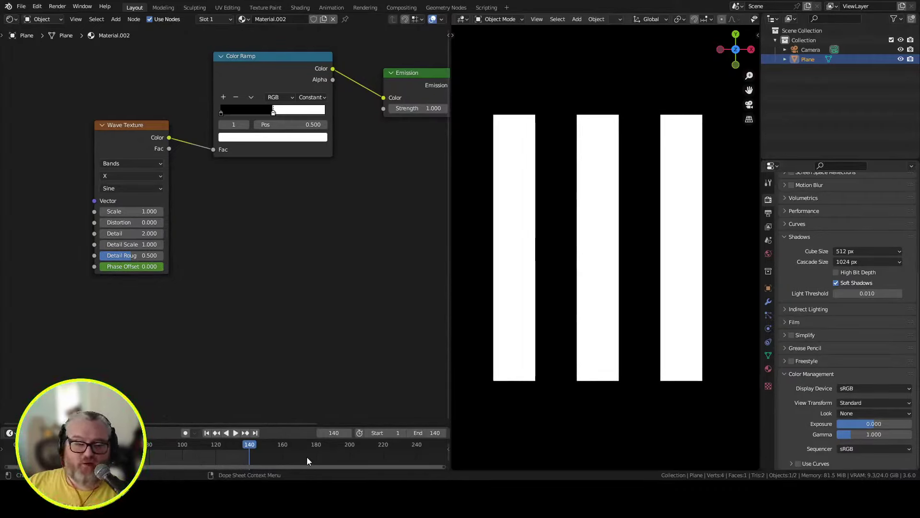
pyautogui.press('Right')
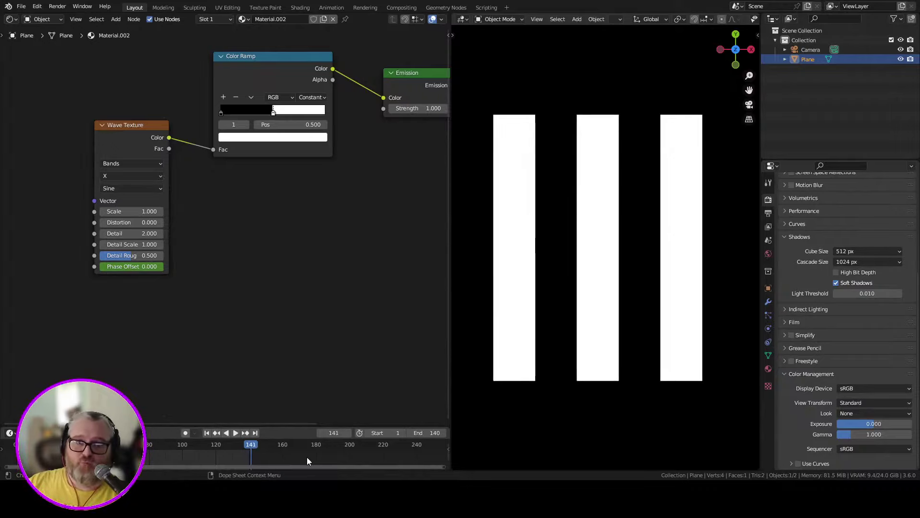
pyautogui.click(143, 266)
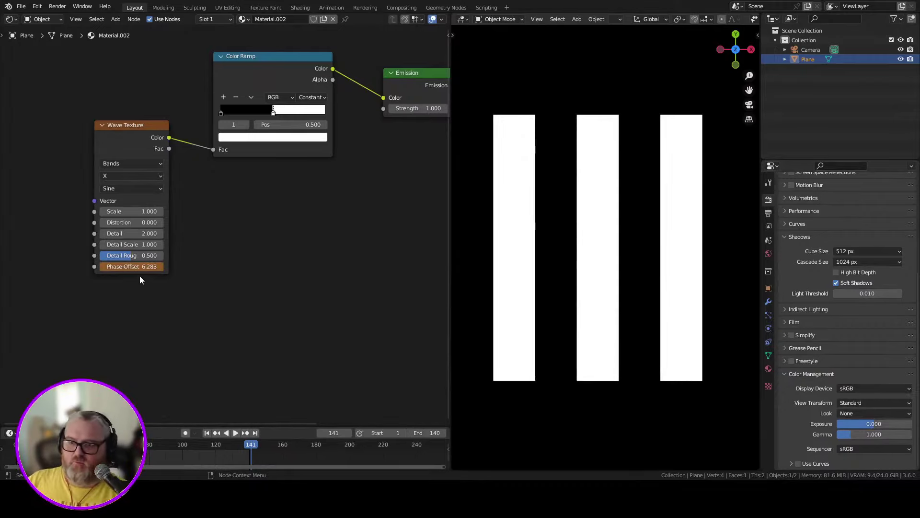
pyautogui.press('i')
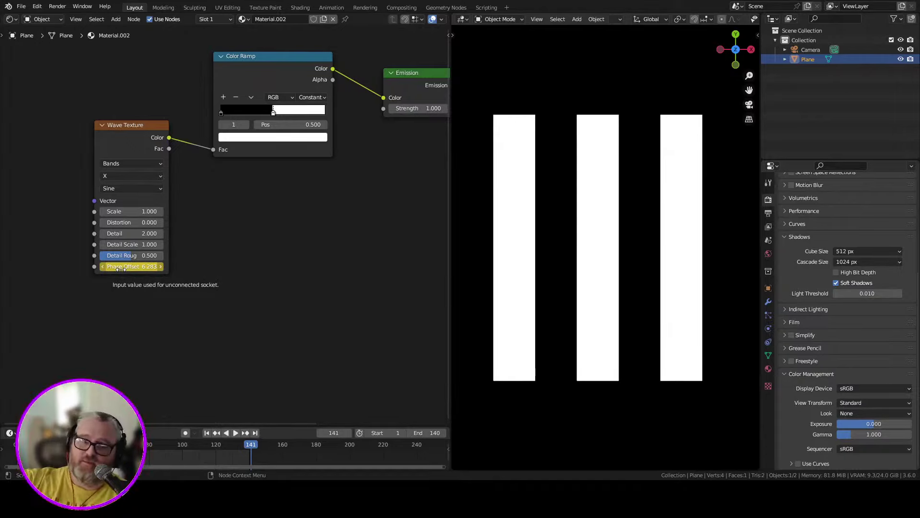
pyautogui.press('space')
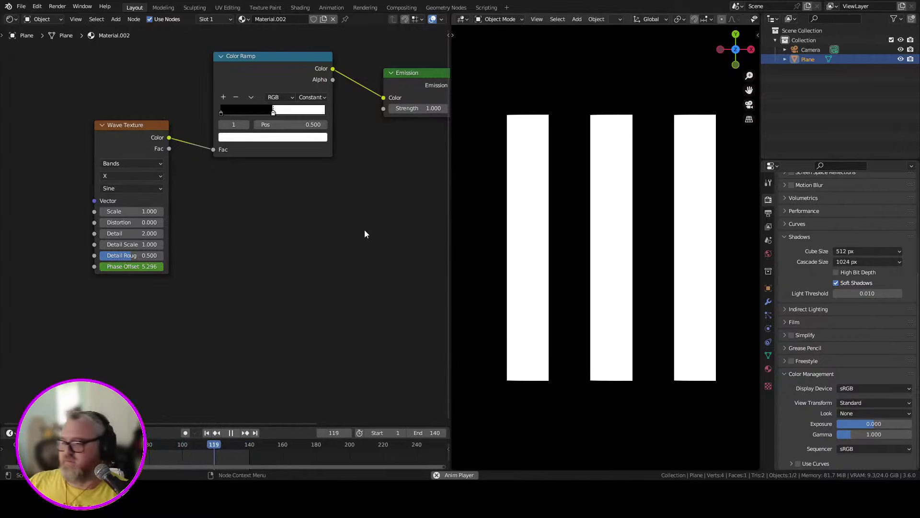
# Switch the Wave Texture from Bands to Rings with Z direction.
pyautogui.click(128, 163)
pyautogui.click(128, 184)
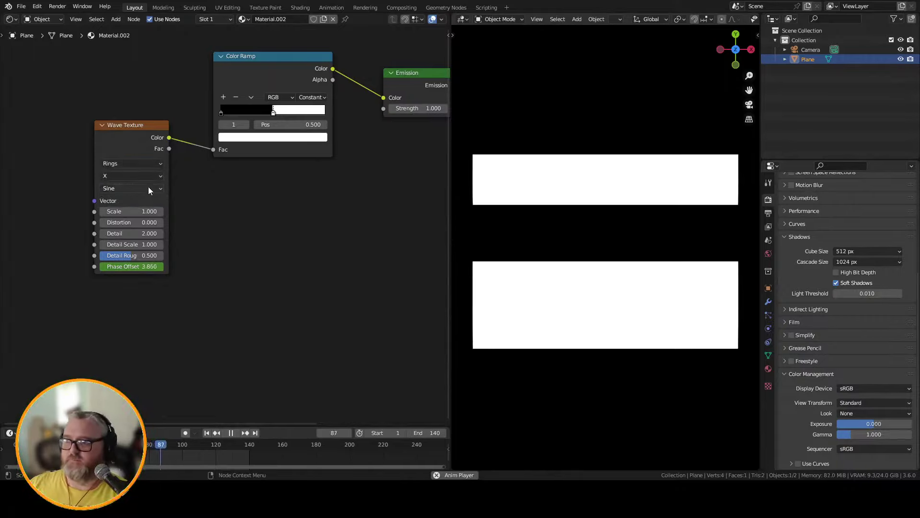
pyautogui.click(126, 176)
pyautogui.click(128, 208)
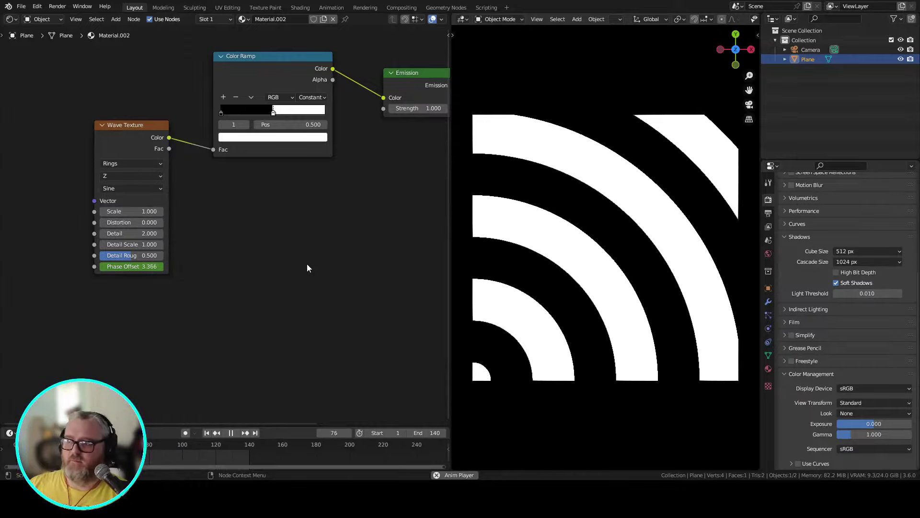
pyautogui.click(129, 140)
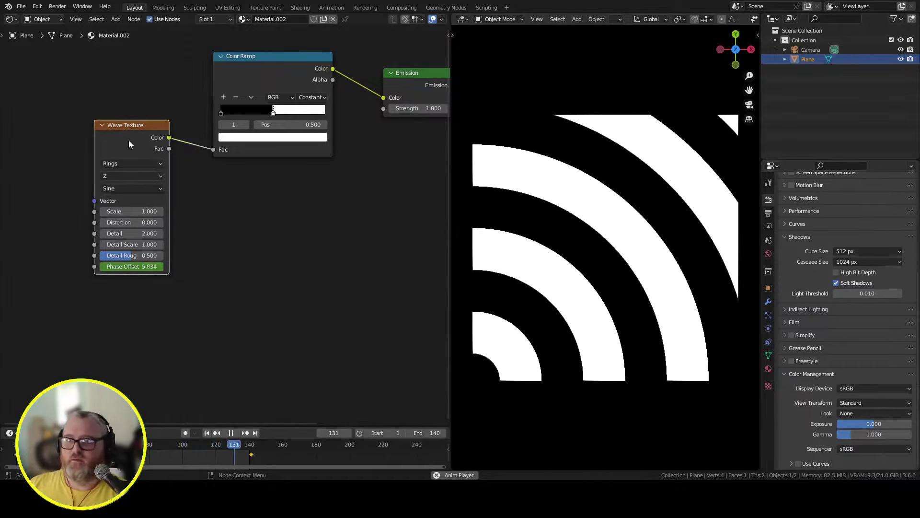
pyautogui.moveTo(219, 219); pyautogui.dragTo(167, 282)
pyautogui.scroll(-1, 165, 281)
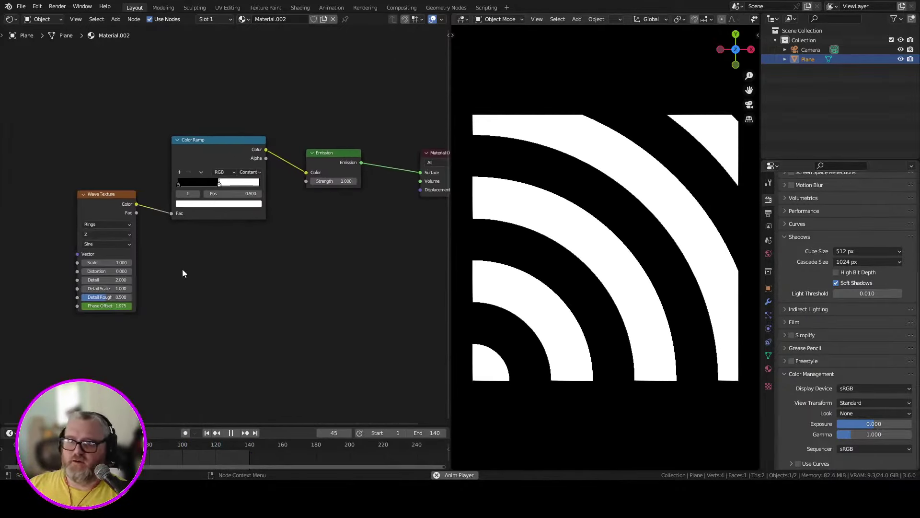
pyautogui.hscroll(-5, 101, 206)
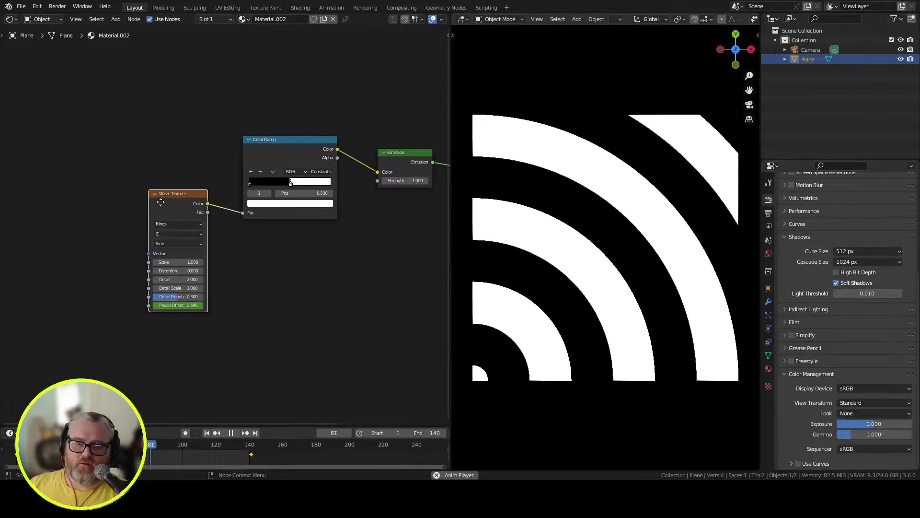
pyautogui.hotkey('shift', 'a')
# Add a Mapping node and connect its Vector output to the Wave Texture's Vector.
pyautogui.click(84, 192)
pyautogui.write('mapping')
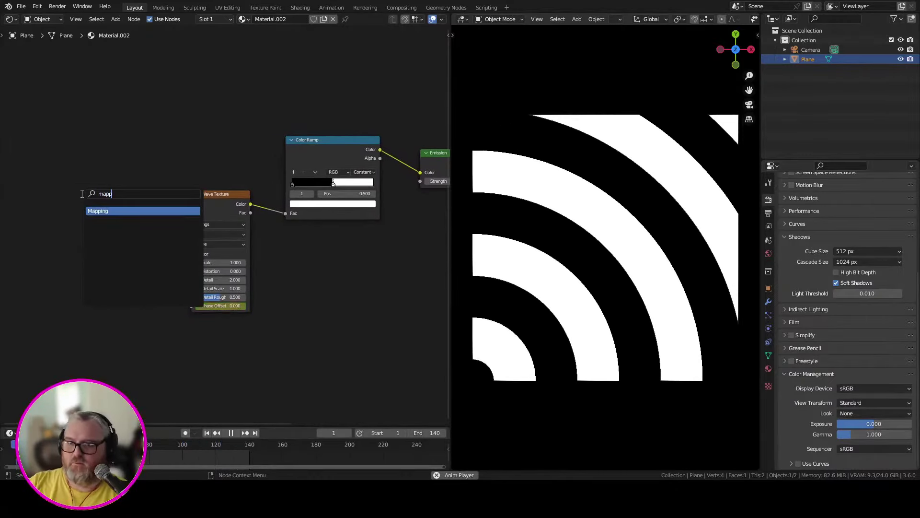
pyautogui.press('Return')
pyautogui.click(126, 200)
pyautogui.moveTo(127, 197); pyautogui.dragTo(195, 252)
pyautogui.moveTo(103, 191); pyautogui.dragTo(143, 207)
pyautogui.hscroll(-6, 134, 249)
pyautogui.scroll(2, 134, 250)
# Add a Texture Coordinate node and link its Object output into the Mapping node.
pyautogui.hotkey('shift', 'a')
pyautogui.click(144, 267)
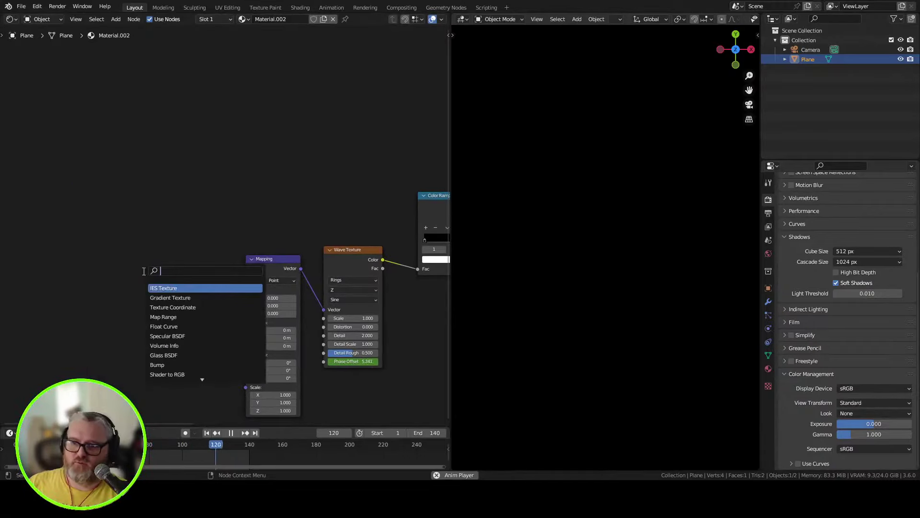
pyautogui.press('Escape')
pyautogui.hotkey('shift', 'a')
pyautogui.click(180, 289)
pyautogui.write('text')
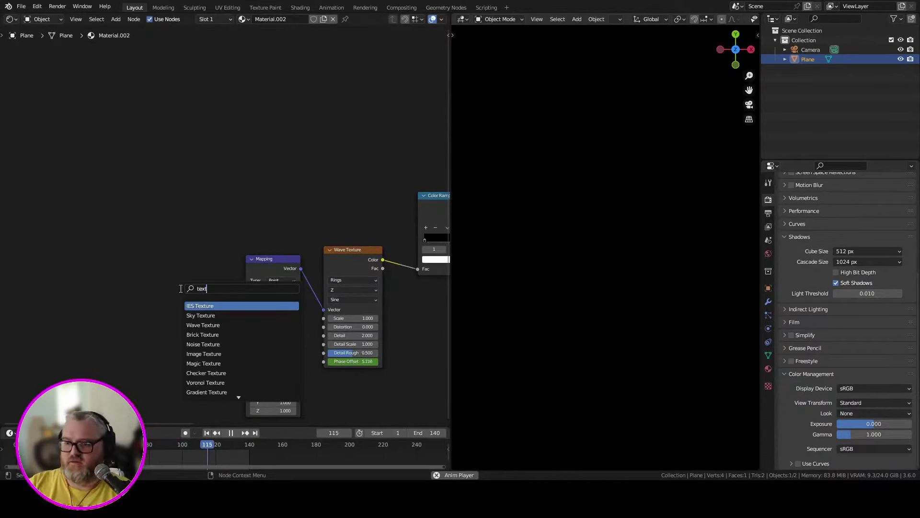
pyautogui.write('ure coord')
pyautogui.press('Return')
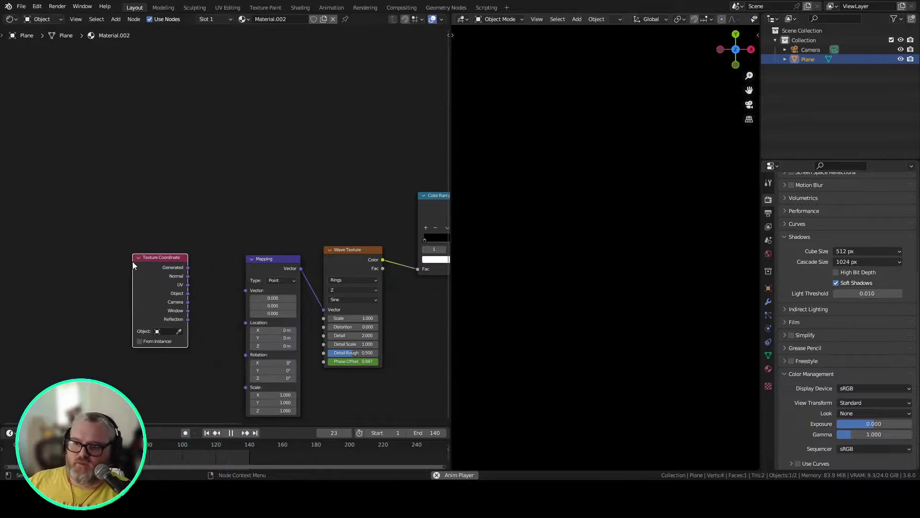
pyautogui.moveTo(188, 293); pyautogui.dragTo(246, 290)
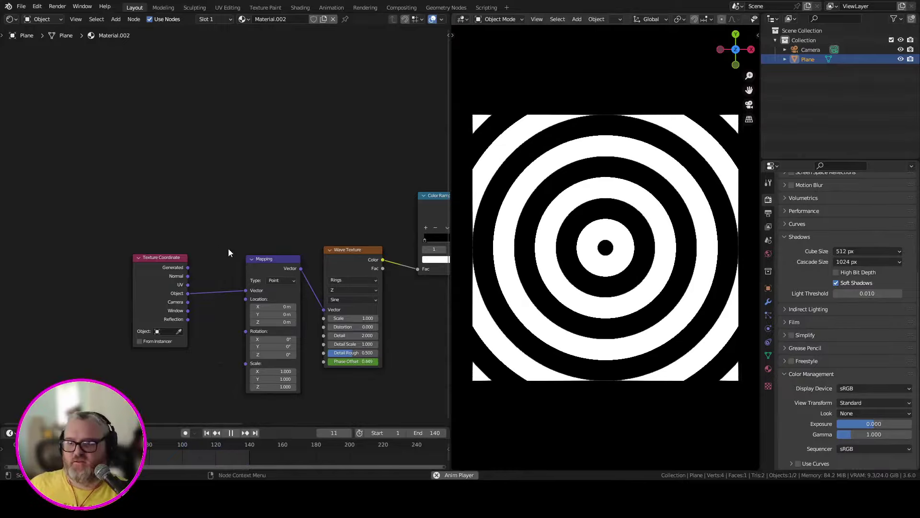
pyautogui.moveTo(267, 259); pyautogui.dragTo(229, 259)
pyautogui.click(185, 283)
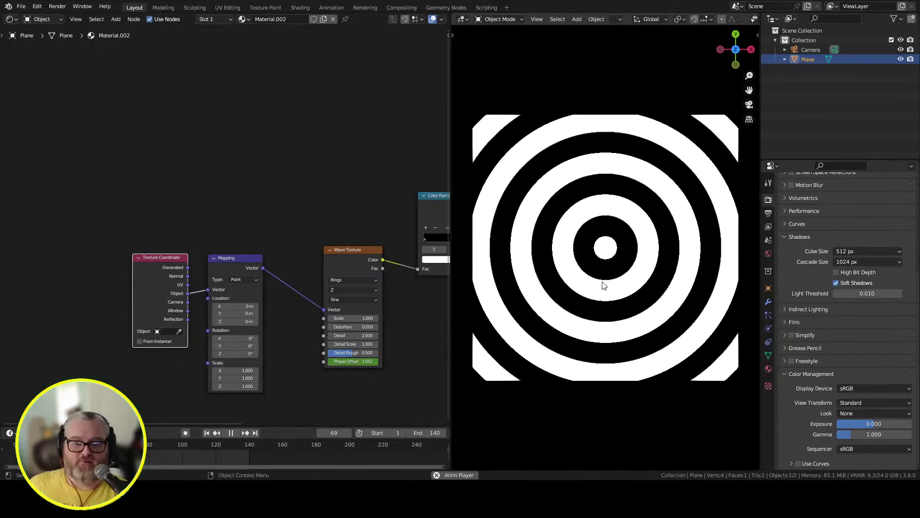
pyautogui.scroll(1, 640, 242)
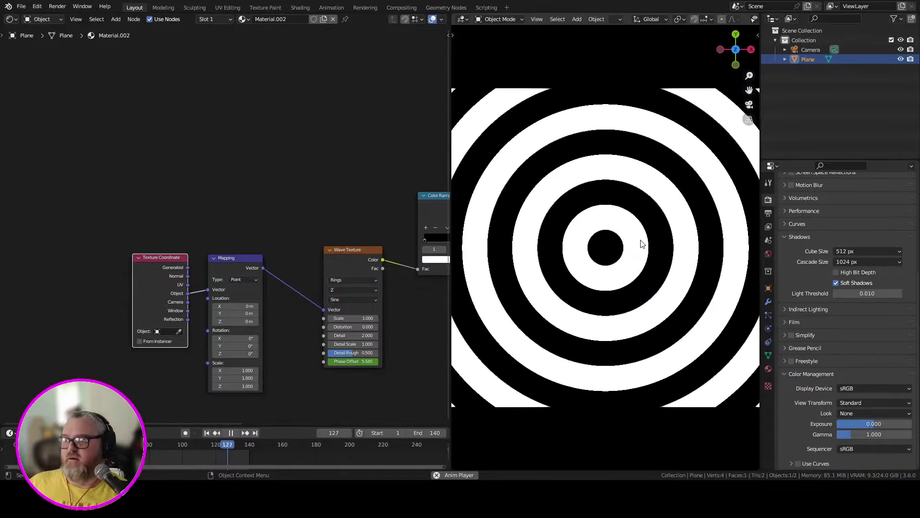
pyautogui.scroll(-2, 640, 239)
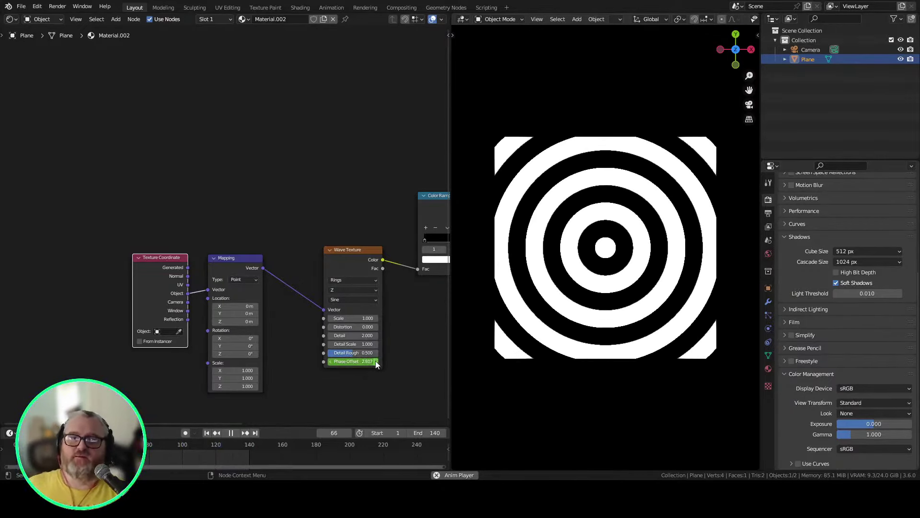
pyautogui.moveTo(390, 382); pyautogui.dragTo(298, 323)
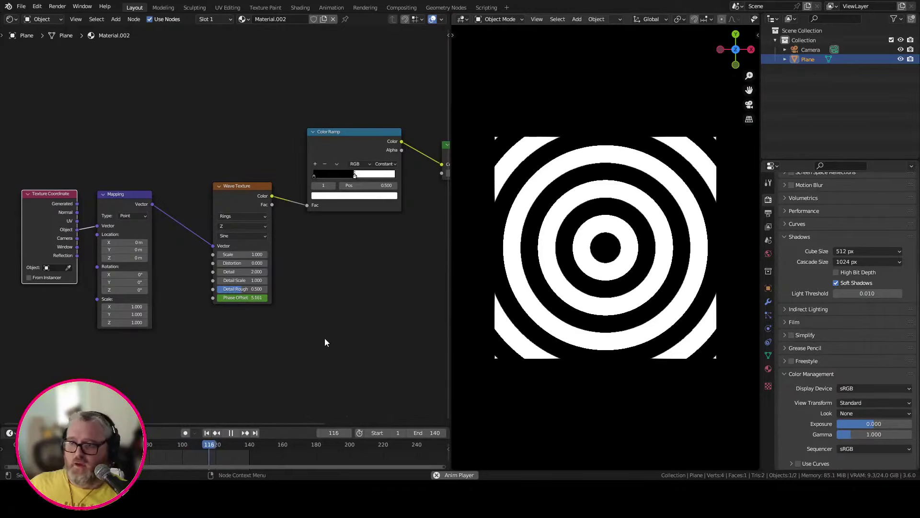
pyautogui.scroll(3, 324, 338)
pyautogui.scroll(-1, 338, 343)
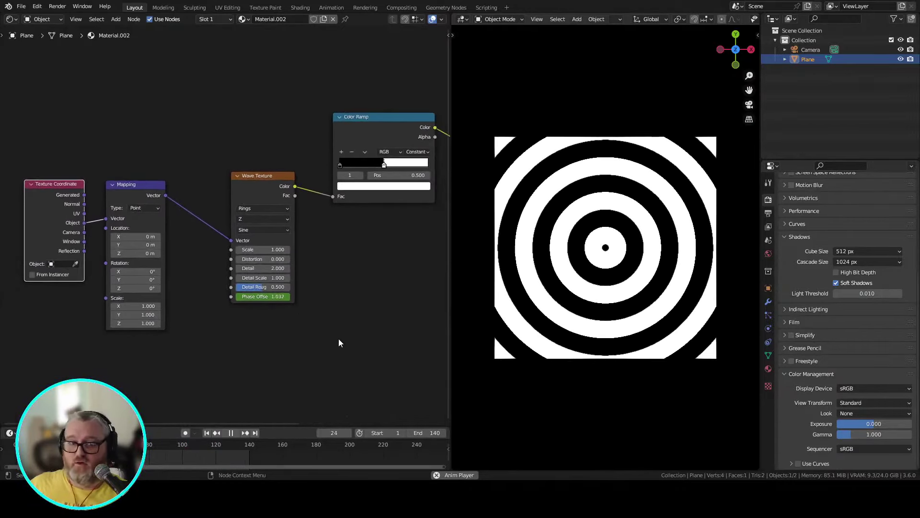
pyautogui.click(265, 248)
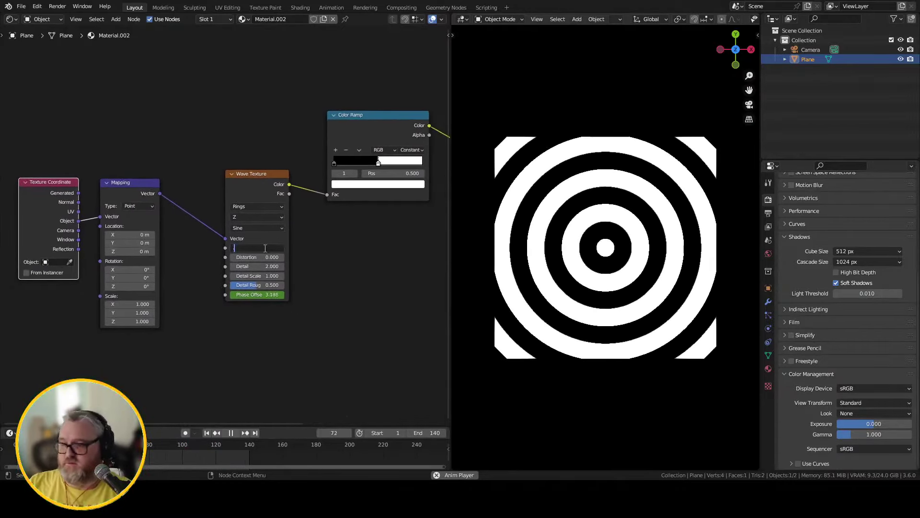
# Set the wave ring Scale to 0.25.
pyautogui.write('.2')
pyautogui.press('Return')
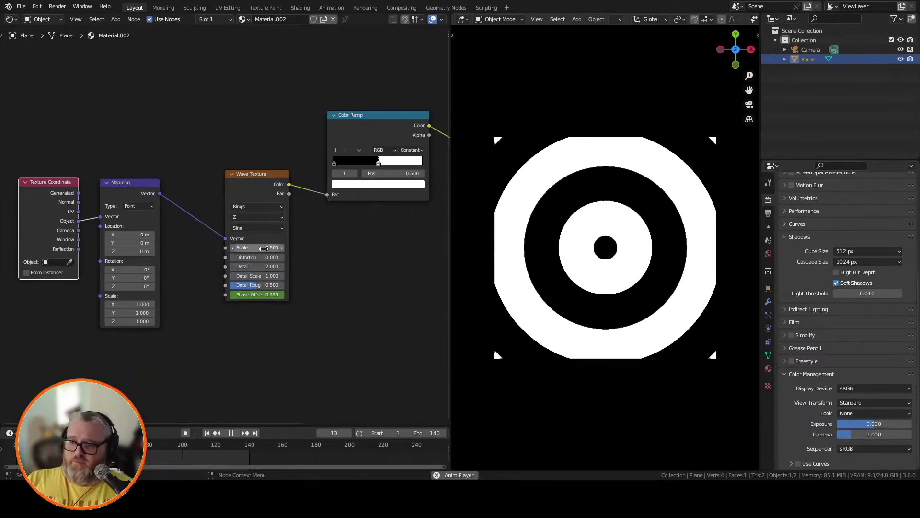
pyautogui.click(265, 248)
pyautogui.write('.25')
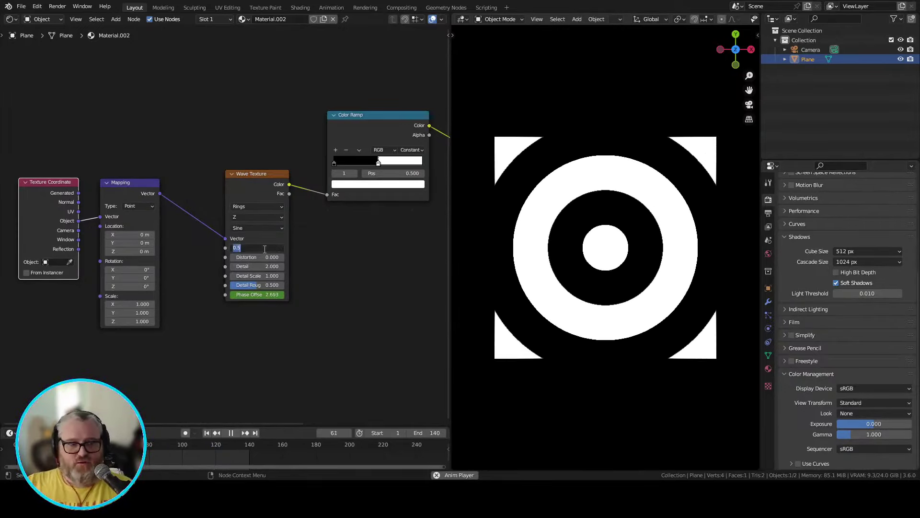
pyautogui.press('Return')
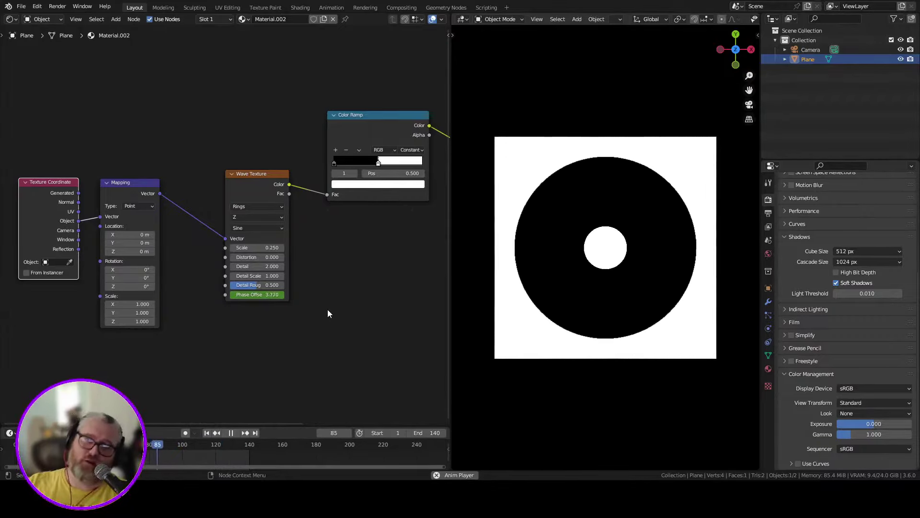
# Stop playback and check the Phase Offset keyframes at frames 1 and 141.
pyautogui.press('space')
pyautogui.press('Up')
pyautogui.hotkey('shift', 'Left')
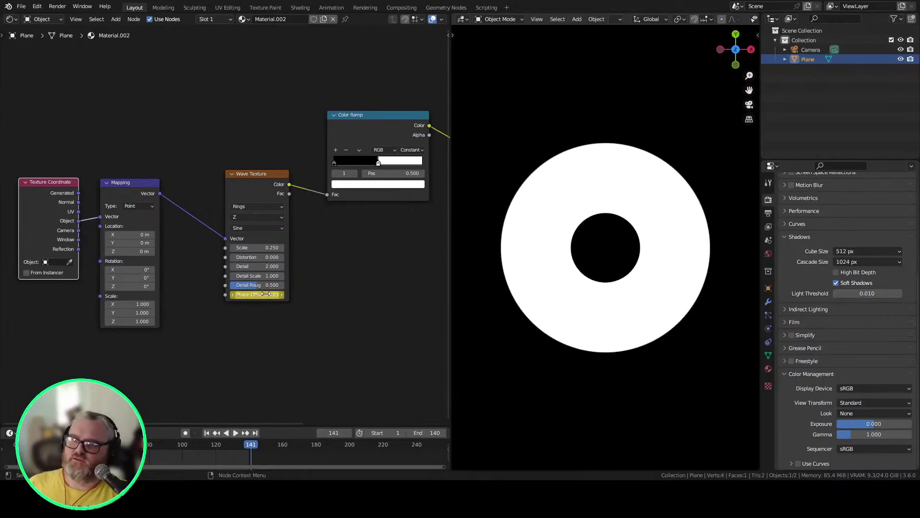
pyautogui.press('Up')
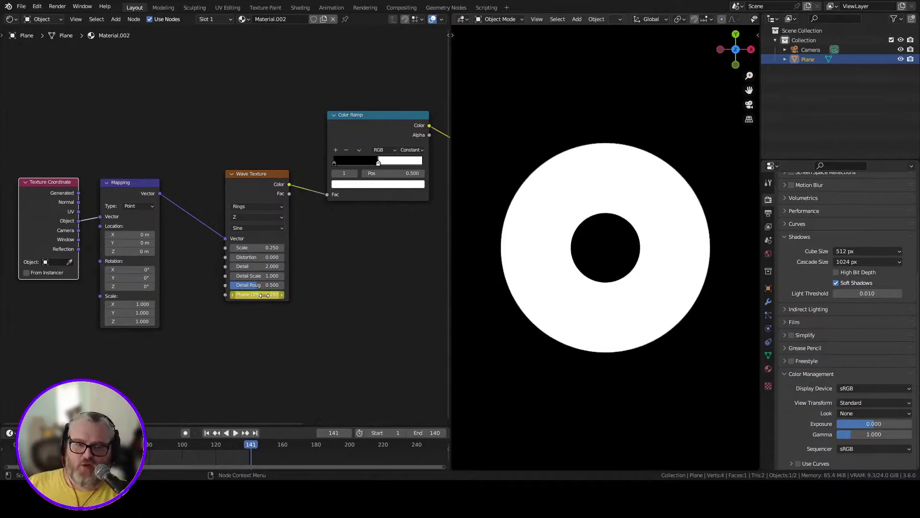
pyautogui.press('Up')
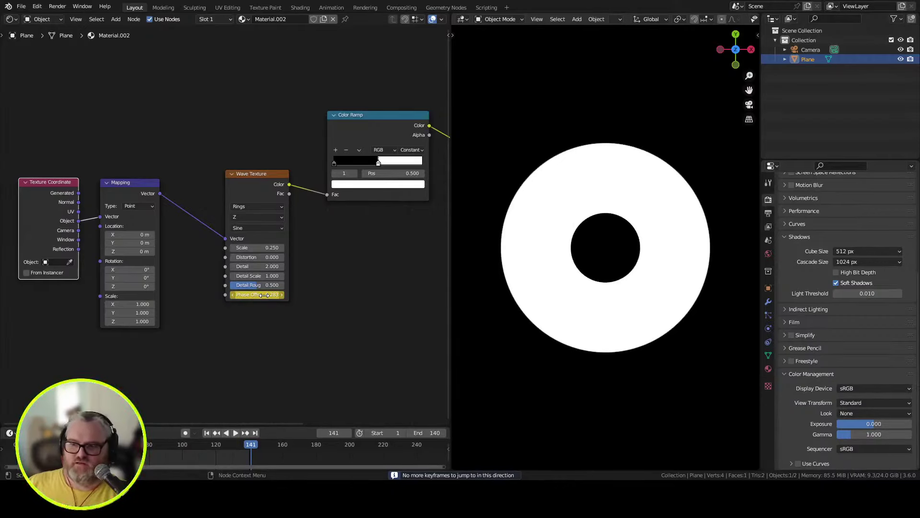
# Set the frame-141 Phase Offset to -pi * 2 (-6.283) and play the rings.
pyautogui.click(264, 295)
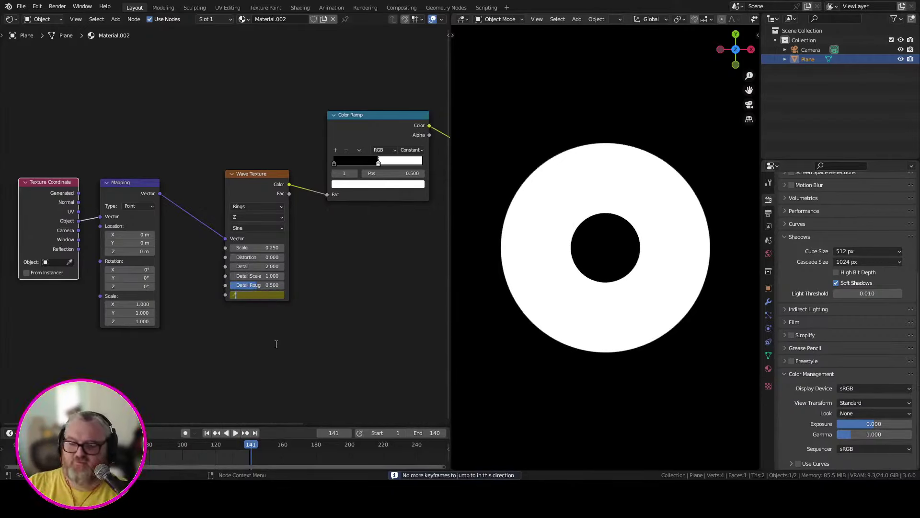
pyautogui.press('Return')
pyautogui.scroll(5, 276, 344)
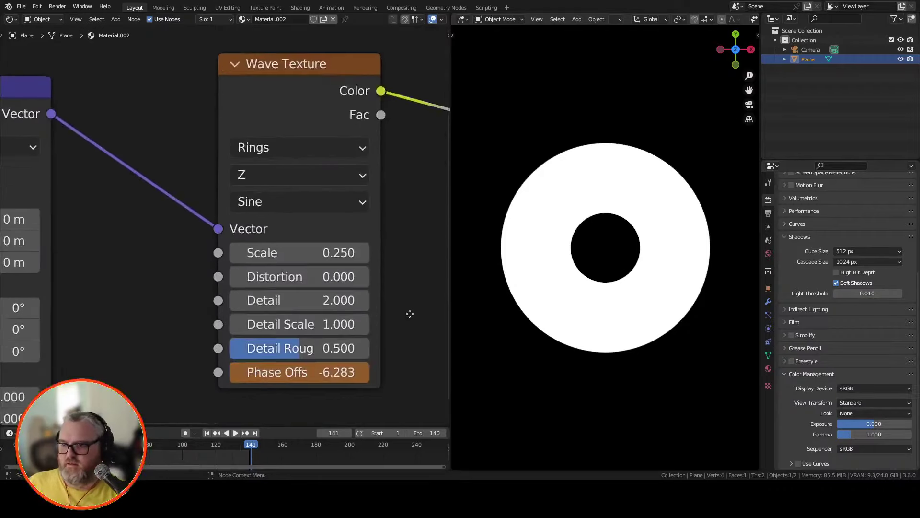
pyautogui.click(293, 286)
pyautogui.write('-tau p')
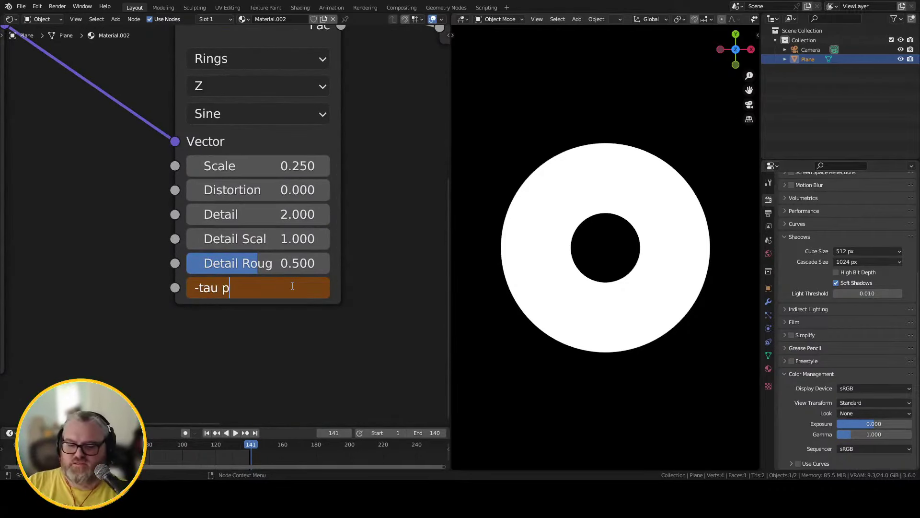
pyautogui.press('BackSpace')
pyautogui.write('-pi * 2')
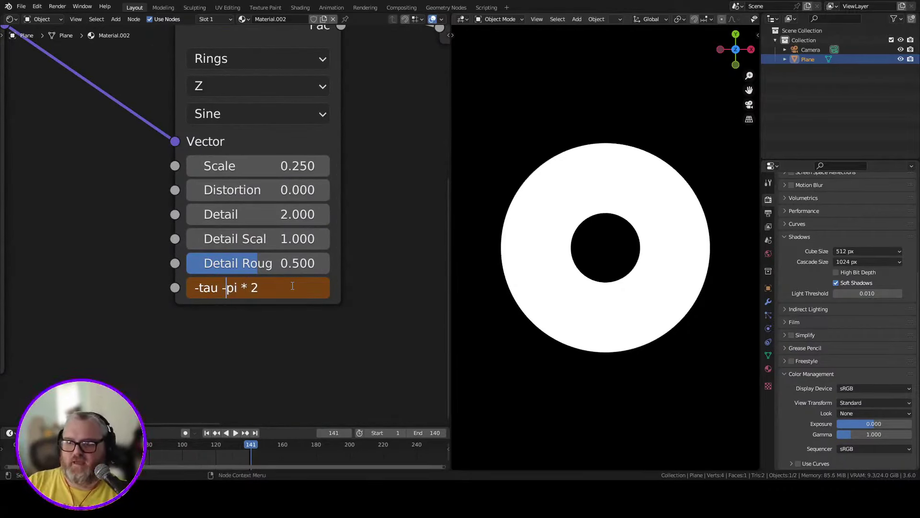
pyautogui.hotkey('ctrl', 'a')
pyautogui.press('BackSpace')
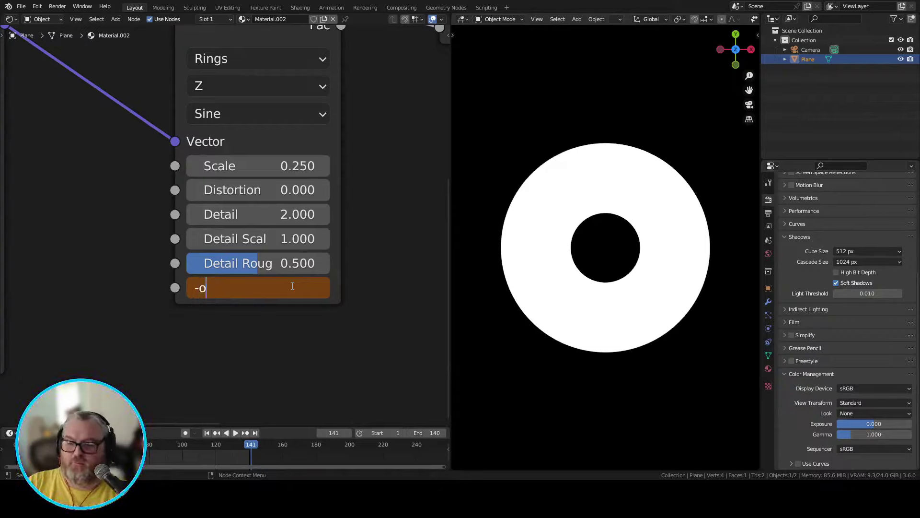
pyautogui.write('-pi * 2')
pyautogui.press('Return')
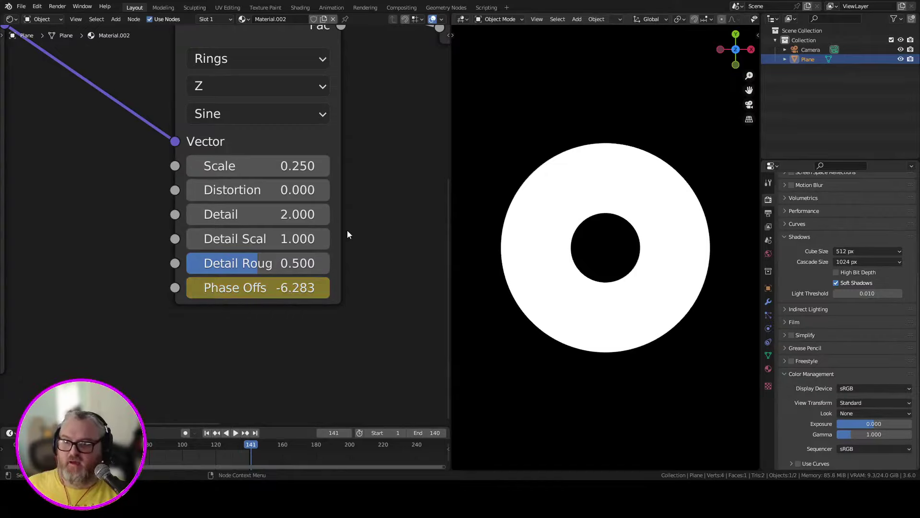
pyautogui.scroll(-6, 347, 229)
pyautogui.moveTo(375, 215); pyautogui.dragTo(333, 255)
pyautogui.press('space')
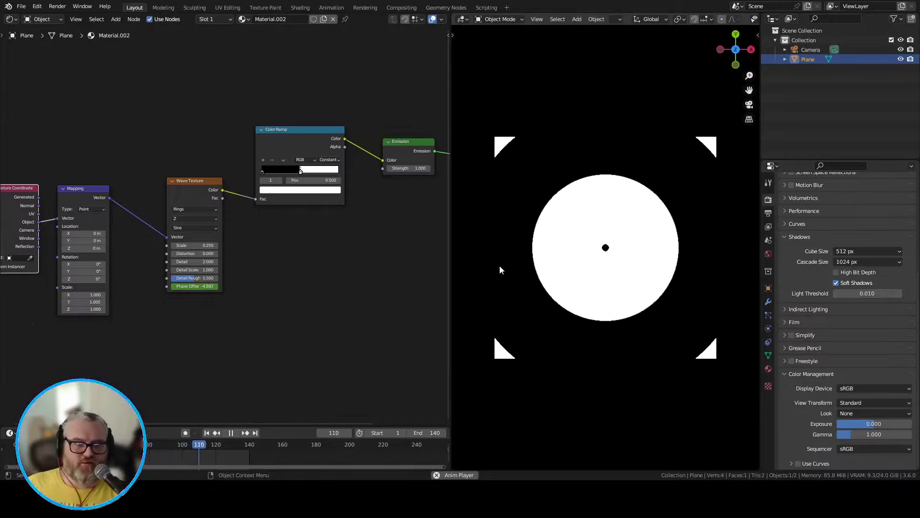
# Insert a Math Add node between the Wave Texture and the Color Ramp.
pyautogui.moveTo(197, 194); pyautogui.dragTo(244, 198)
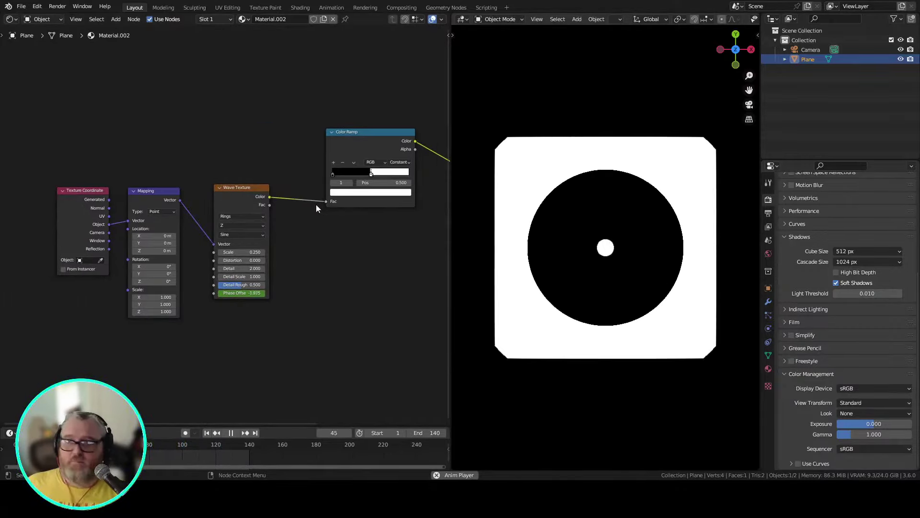
pyautogui.moveTo(338, 204); pyautogui.dragTo(340, 194)
pyautogui.hotkey('shift', 'a')
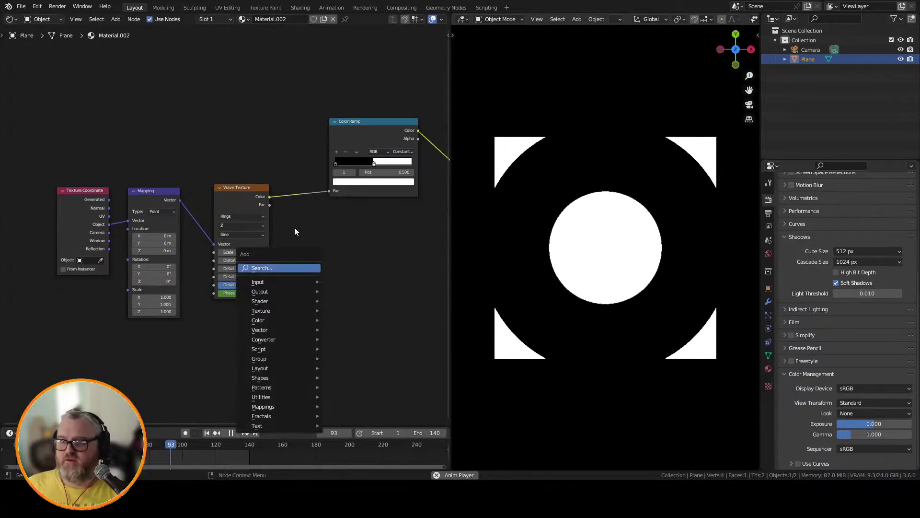
pyautogui.click(295, 269)
pyautogui.write('add')
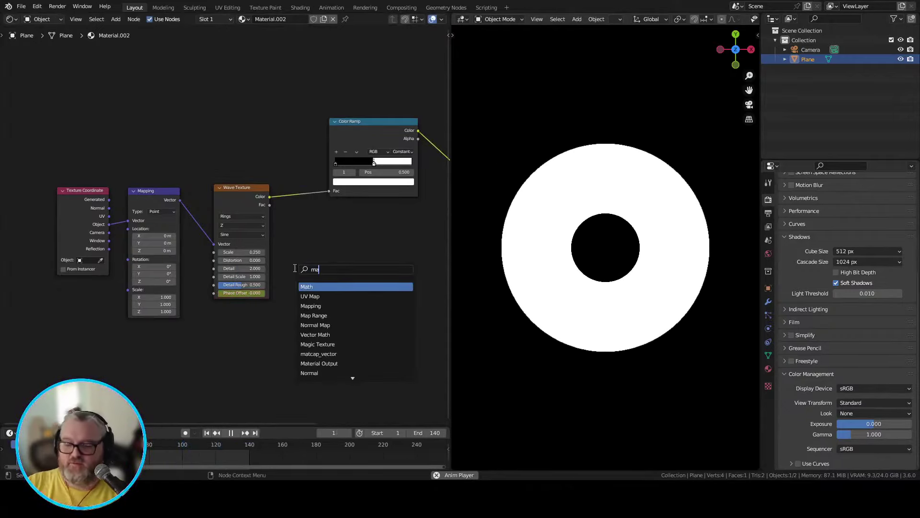
pyautogui.press('Return')
pyautogui.click(293, 184)
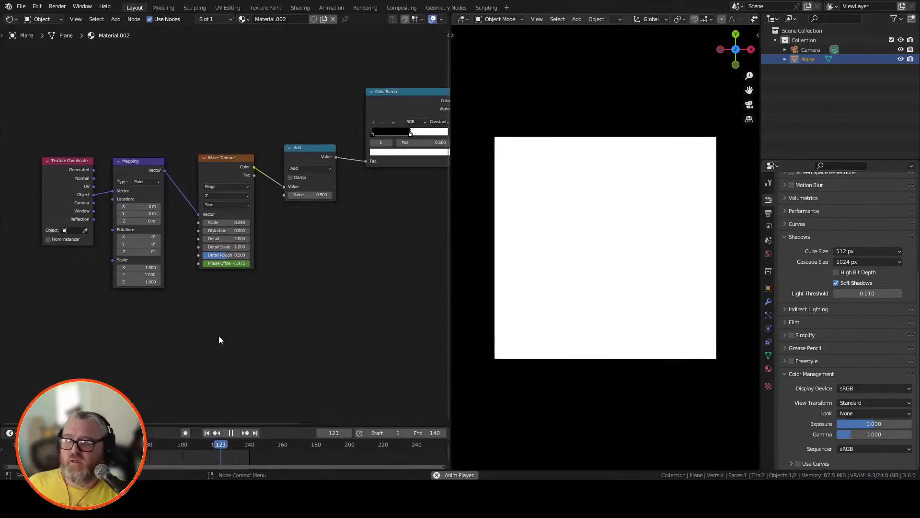
# Add a Smooth F1 Voronoi Texture fed by Mapping, with its Distance into the Add node.
pyautogui.hotkey('shift', 'a')
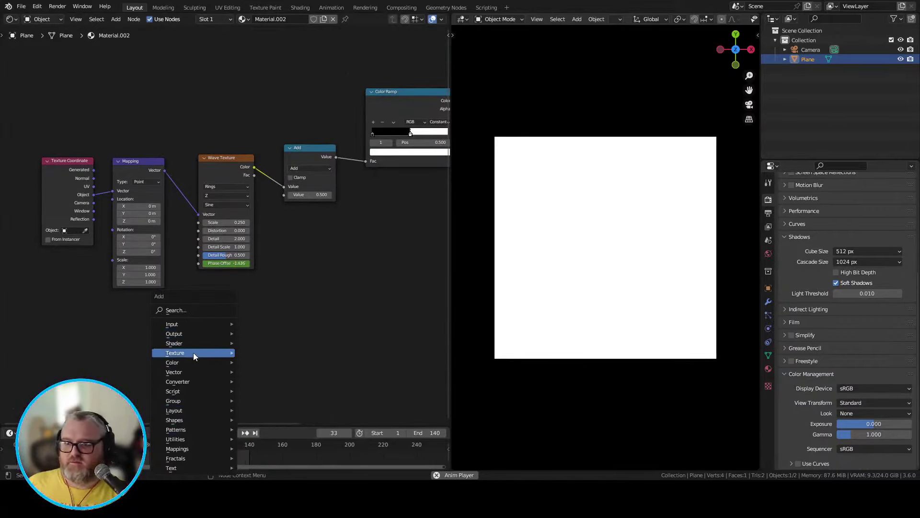
pyautogui.click(273, 439)
pyautogui.click(204, 289)
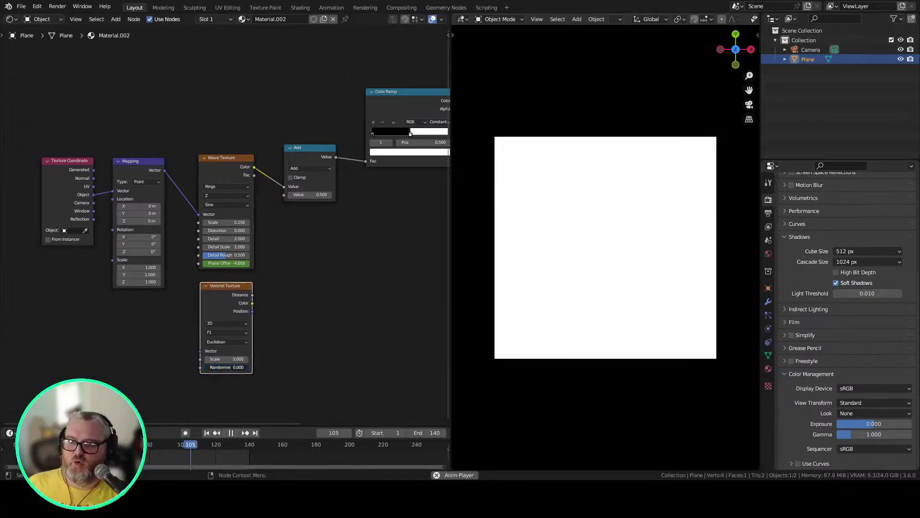
pyautogui.click(232, 333)
pyautogui.click(229, 357)
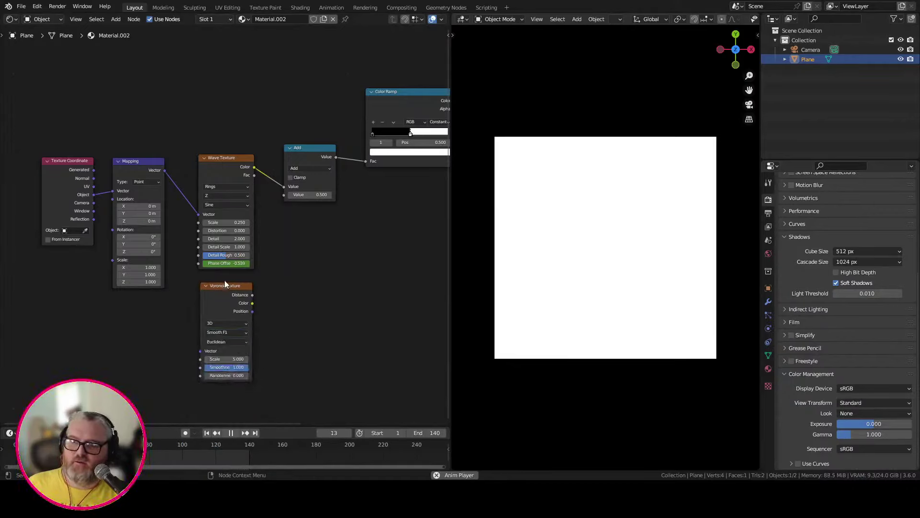
pyautogui.moveTo(164, 171); pyautogui.dragTo(203, 347)
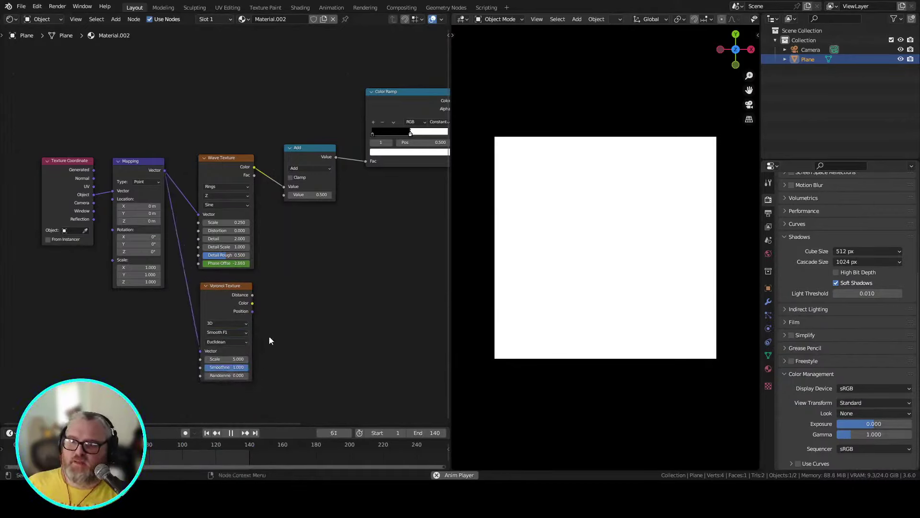
pyautogui.moveTo(253, 295); pyautogui.dragTo(283, 194)
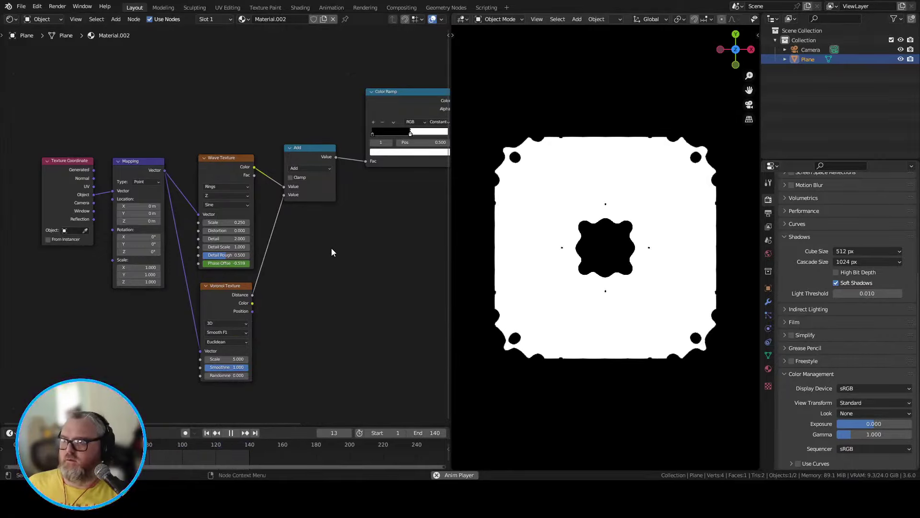
pyautogui.moveTo(311, 161); pyautogui.dragTo(307, 225)
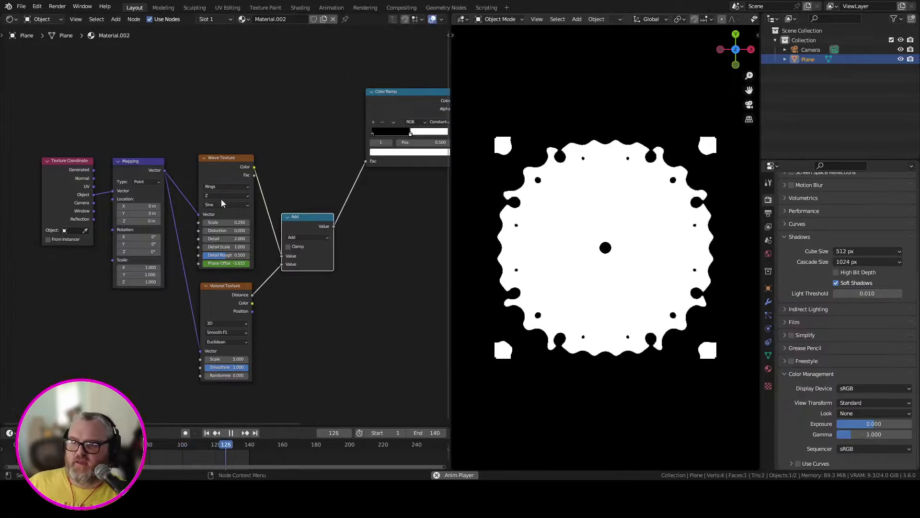
# Move the Mapping and Texture Coordinate nodes down side by side.
pyautogui.click(222, 169)
pyautogui.moveTo(142, 173); pyautogui.dragTo(144, 215)
pyautogui.moveTo(68, 163); pyautogui.dragTo(75, 204)
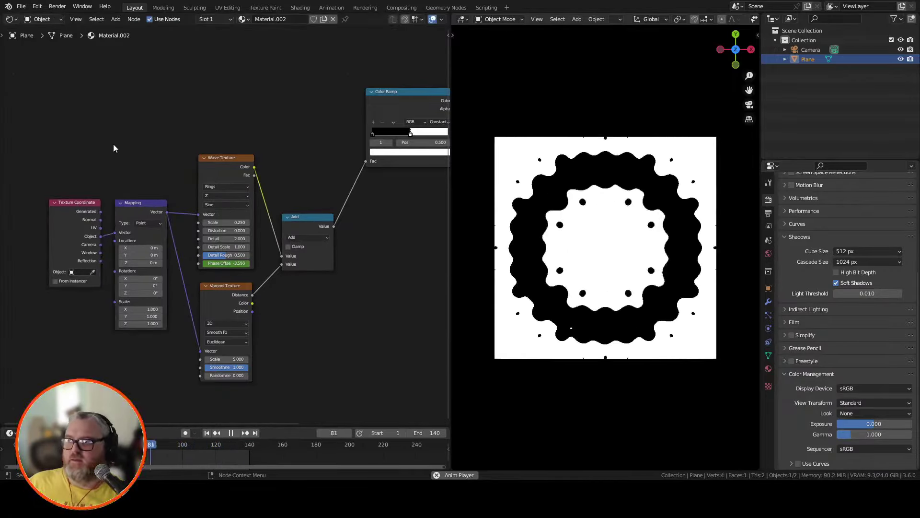
# Try Voronoi Scale 2.600 and Smoothness 0.633, then increase the wave Distortion.
pyautogui.moveTo(230, 359); pyautogui.dragTo(291, 367)
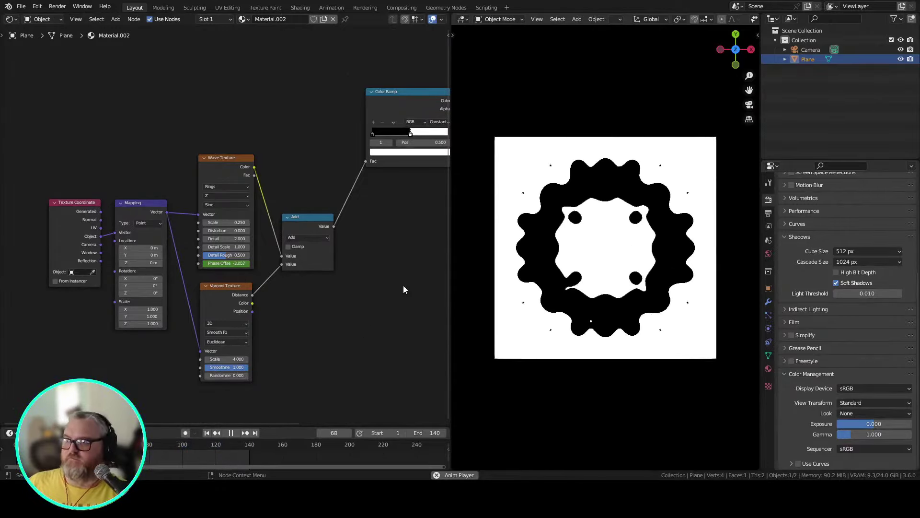
pyautogui.press('BackSpace')
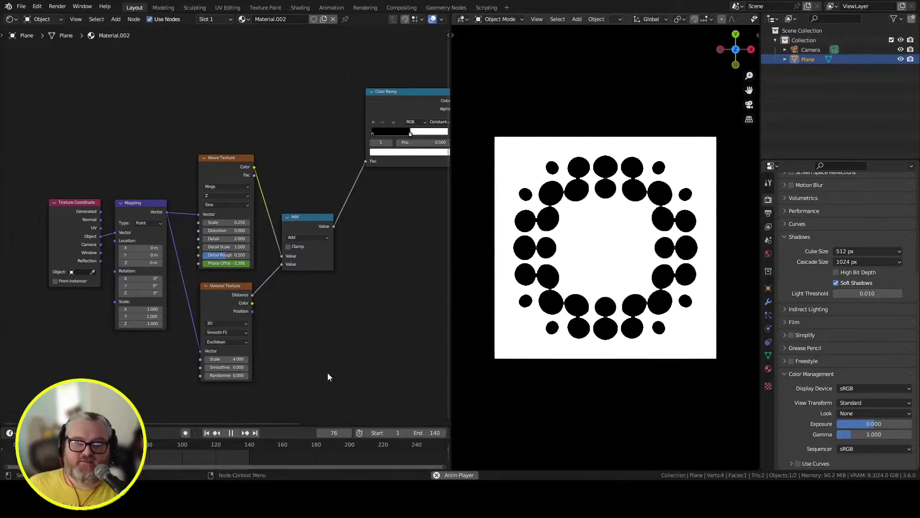
pyautogui.moveTo(244, 367); pyautogui.dragTo(182, 359)
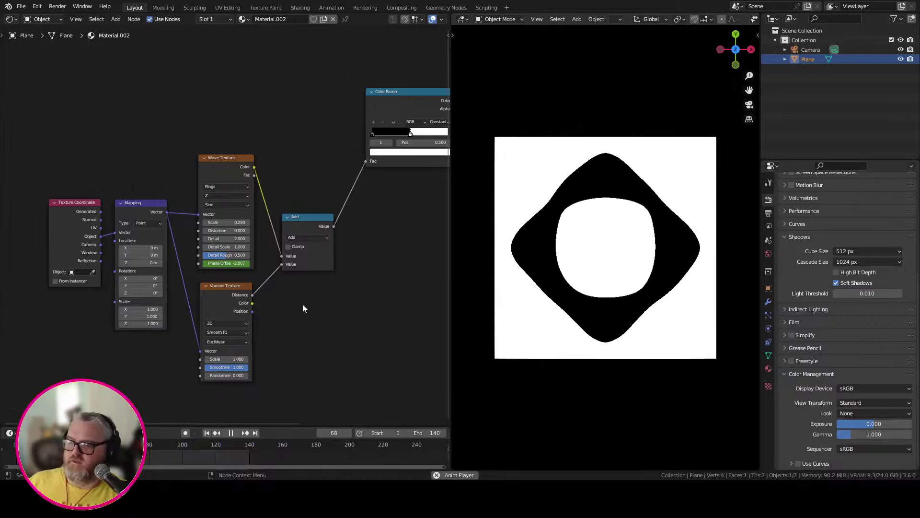
pyautogui.moveTo(226, 231); pyautogui.dragTo(283, 230)
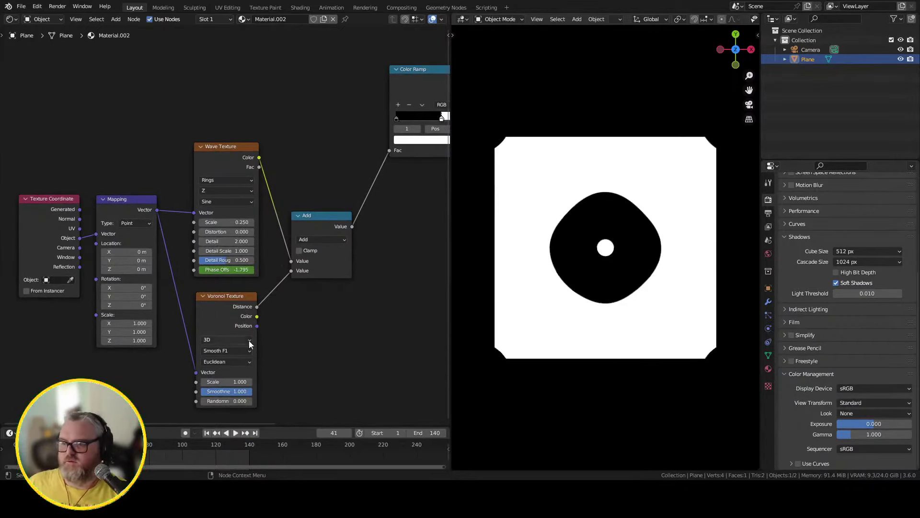
# Delete the Voronoi and Add nodes and connect Wave Color straight to the Color Ramp.
pyautogui.click(224, 315)
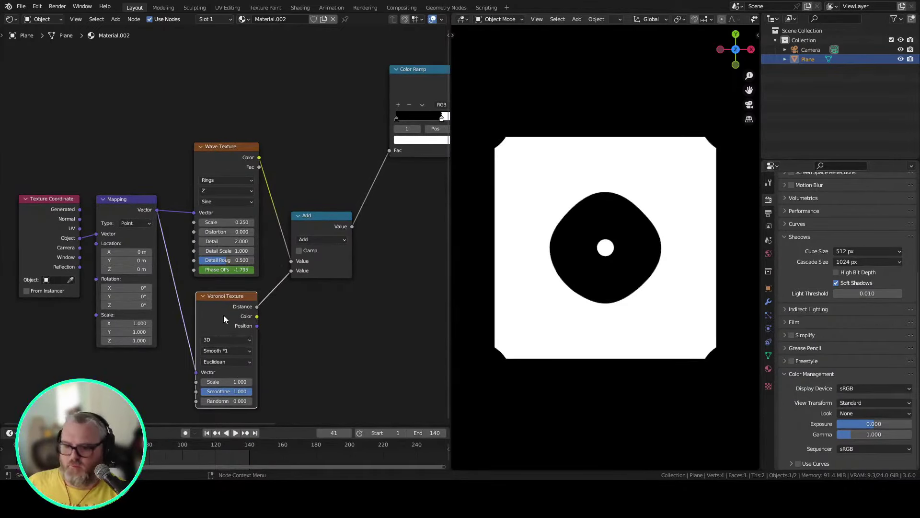
pyautogui.press('x')
pyautogui.click(309, 229)
pyautogui.press('x')
pyautogui.press('space')
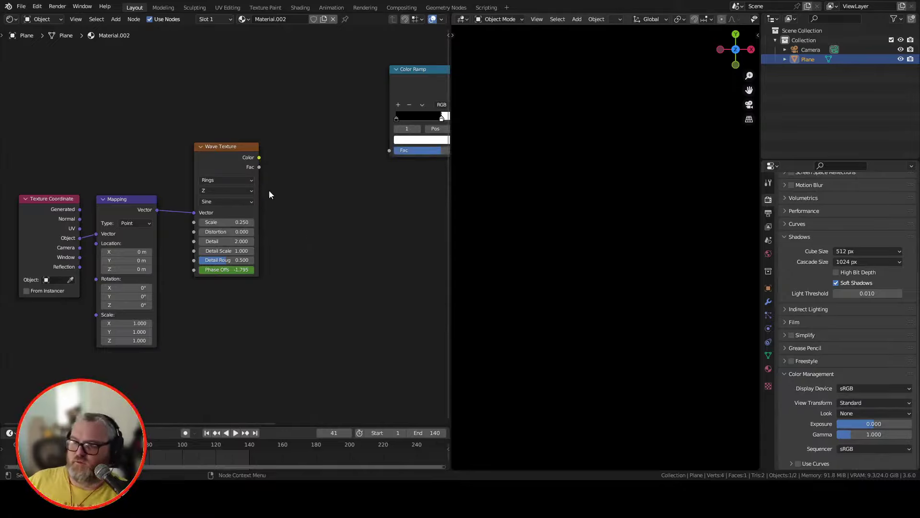
pyautogui.moveTo(258, 157); pyautogui.dragTo(389, 150)
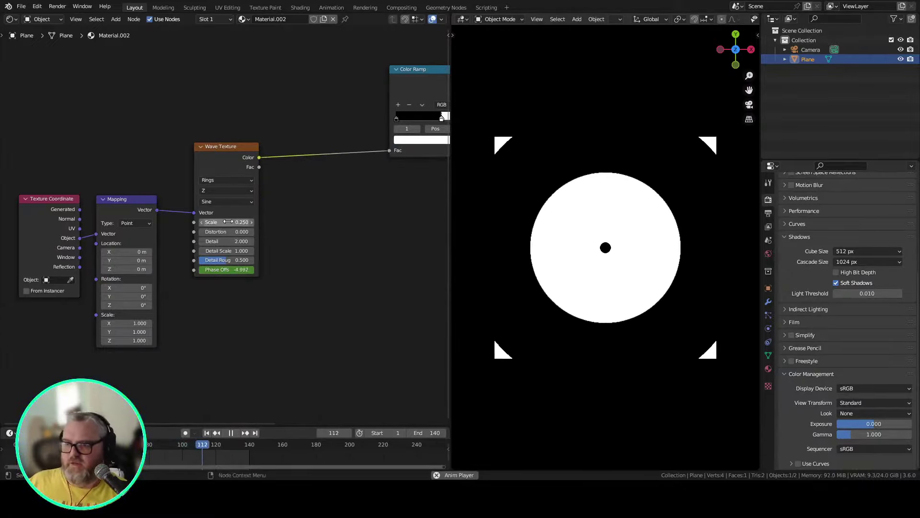
# Set the Wave Texture Scale to 0.500.
pyautogui.click(229, 222)
pyautogui.write('0.5')
pyautogui.press('Return')
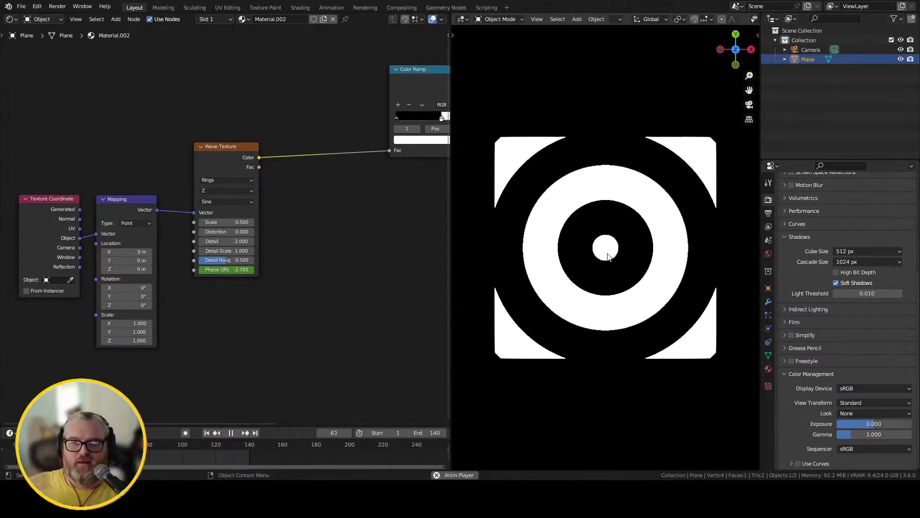
# Set the render output folder to C:\tmp\rings_bw\ and render the animation frames.
pyautogui.press('space')
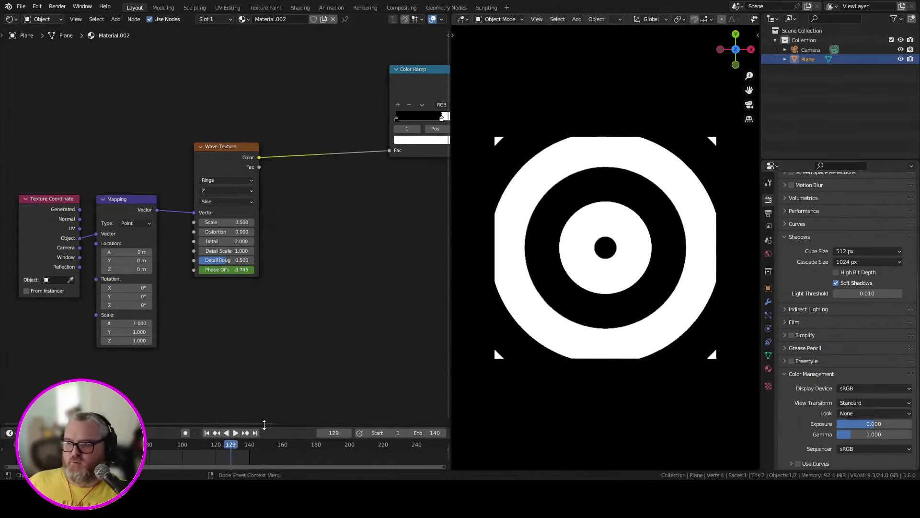
pyautogui.click(768, 213)
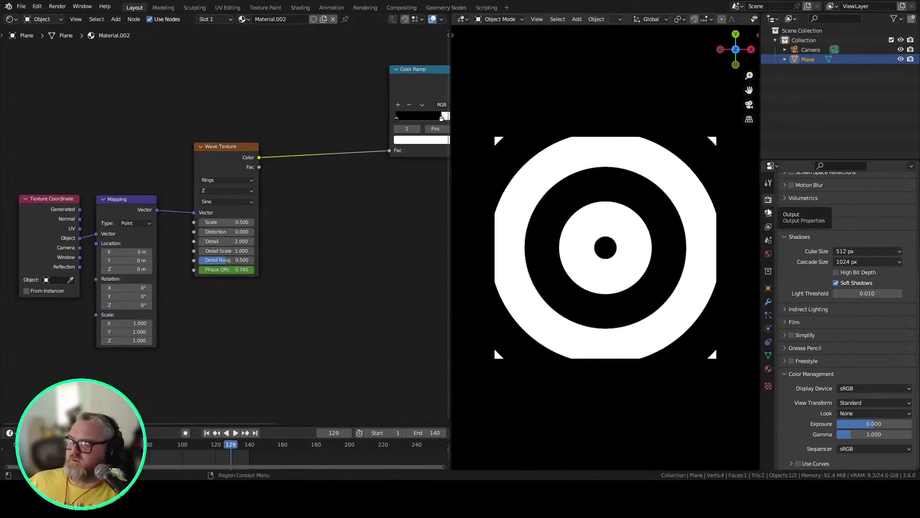
pyautogui.write('C:\\tmp\\')
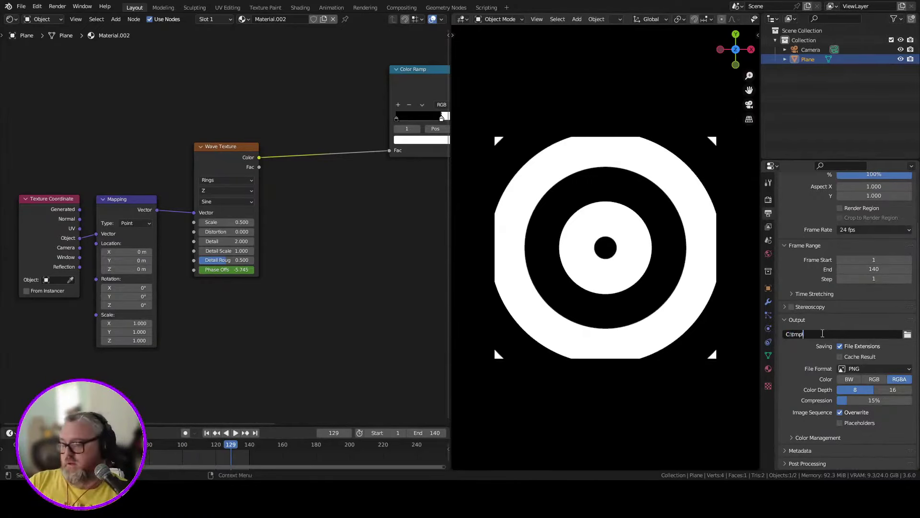
pyautogui.write('\tmp\rings_')
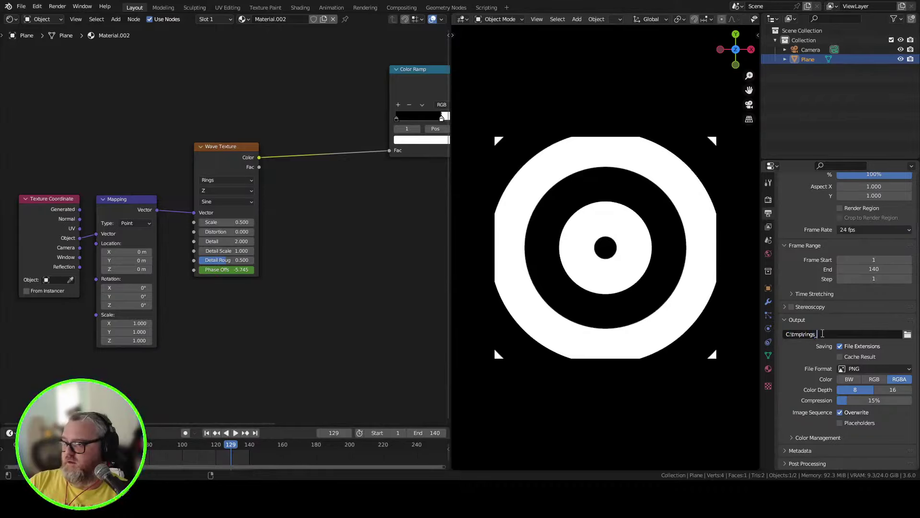
pyautogui.write('bw\\')
pyautogui.press('Return')
pyautogui.click(58, 6)
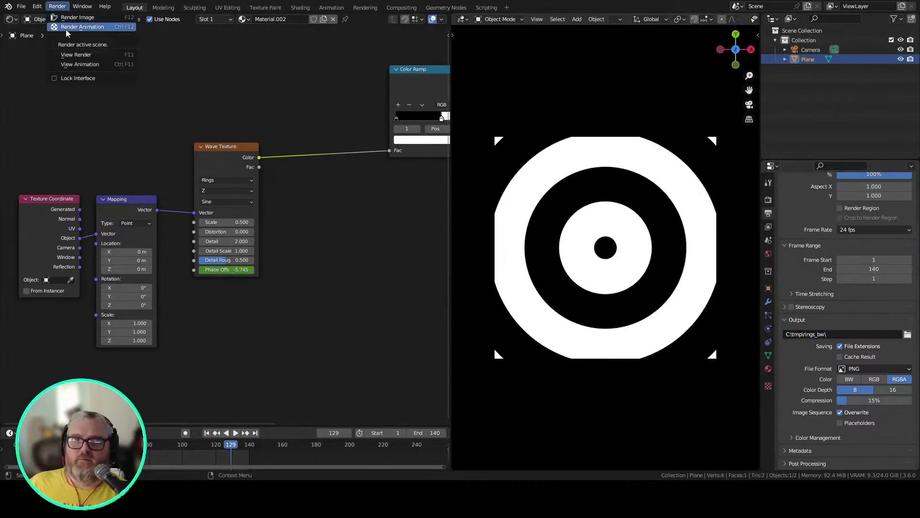
pyautogui.click(67, 28)
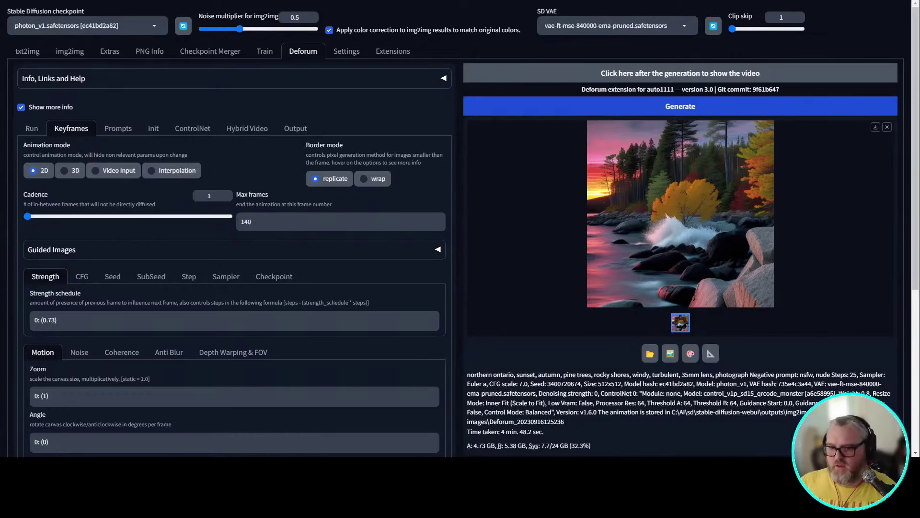
# On Deforum's ControlNet tab, confirm the model is control_v1p_sd15_qrcode_monster.
pyautogui.click(194, 129)
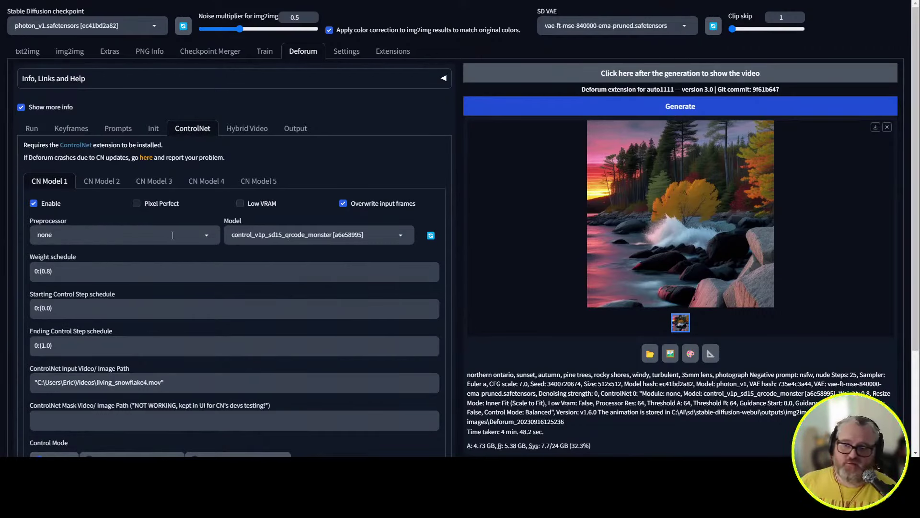
pyautogui.click(314, 235)
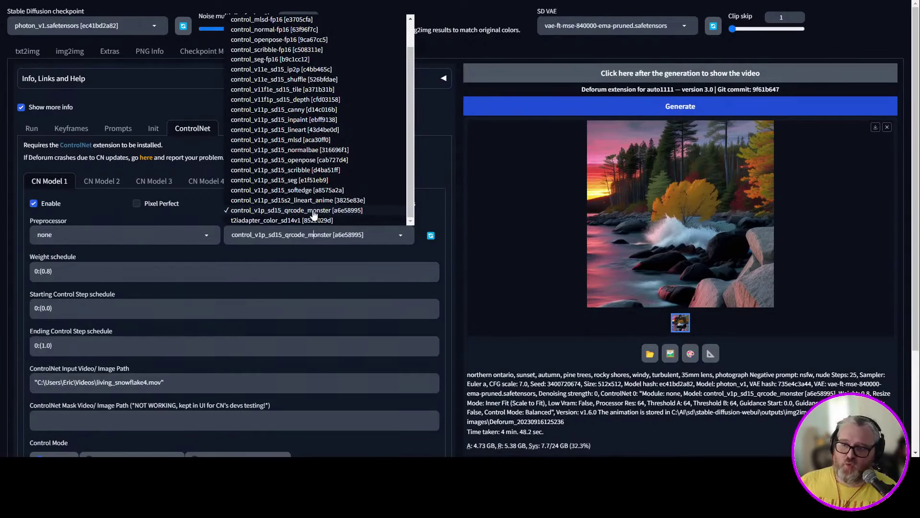
pyautogui.click(314, 211)
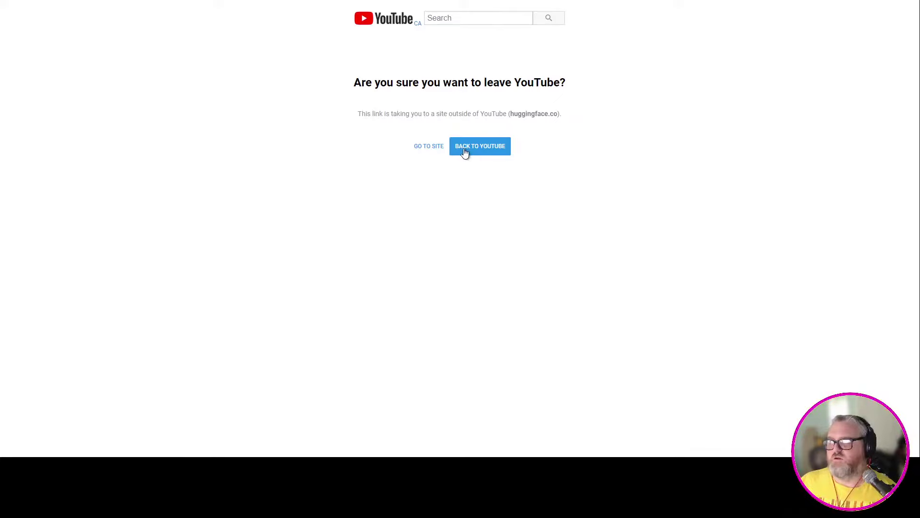
# Continue to the QR Code Monster Hugging Face page and view its Files and versions list.
pyautogui.click(431, 147)
pyautogui.scroll(-7, 386, 269)
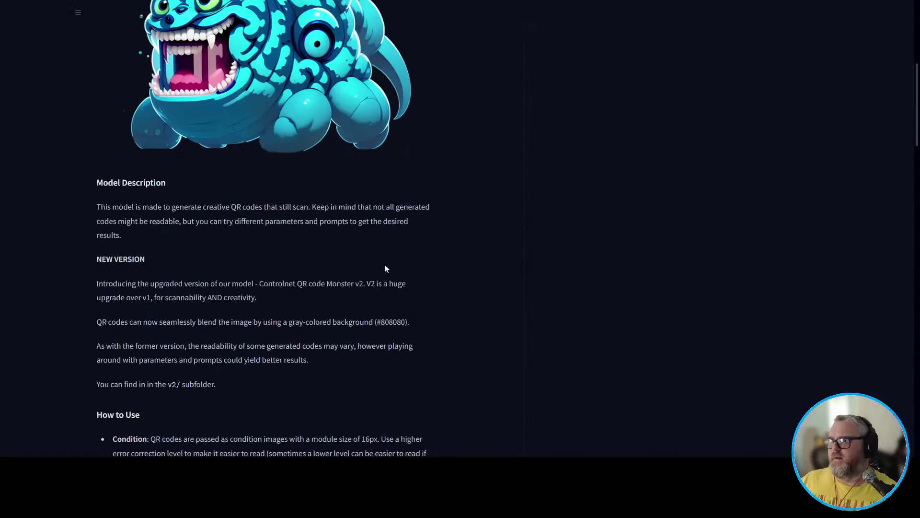
pyautogui.scroll(7, 386, 268)
pyautogui.click(203, 102)
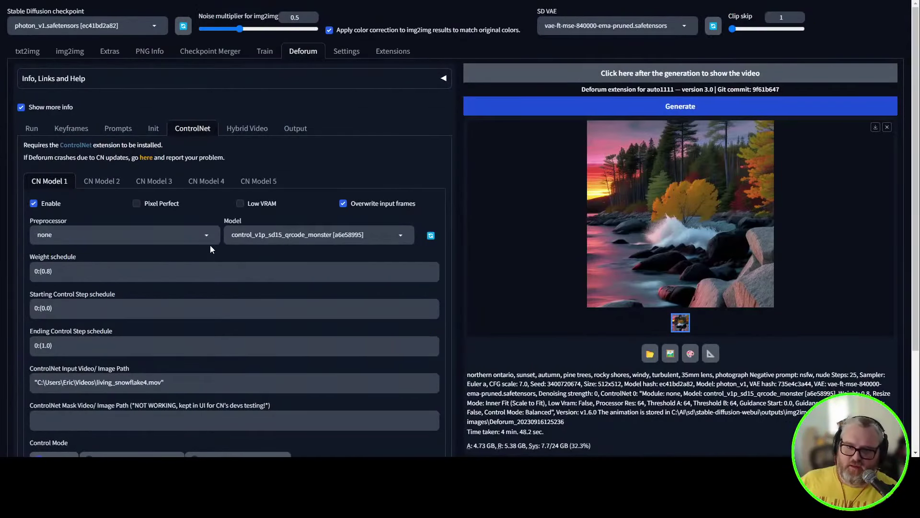
# Refresh the ControlNet model list, keeping qrcode_monster with weight 0.8.
pyautogui.click(431, 236)
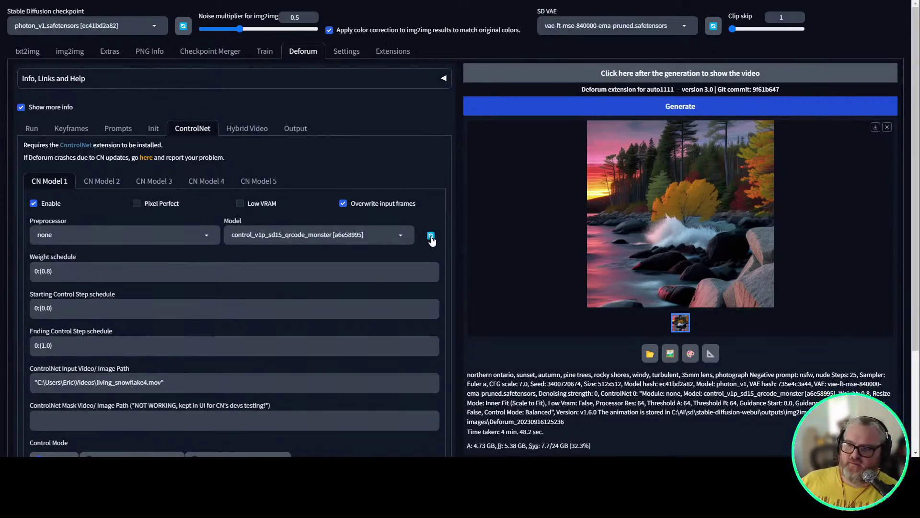
pyautogui.click(343, 235)
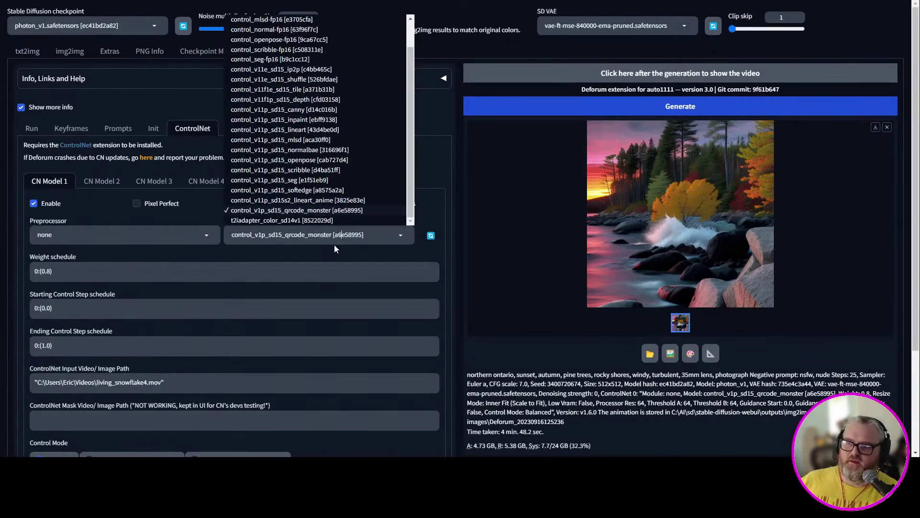
pyautogui.click(306, 211)
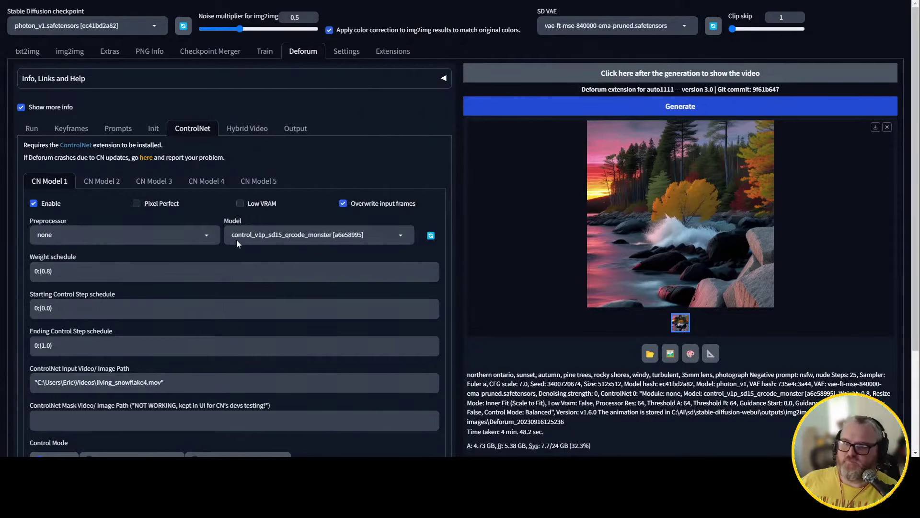
pyautogui.moveTo(51, 271); pyautogui.dragTo(42, 271)
pyautogui.click(48, 271)
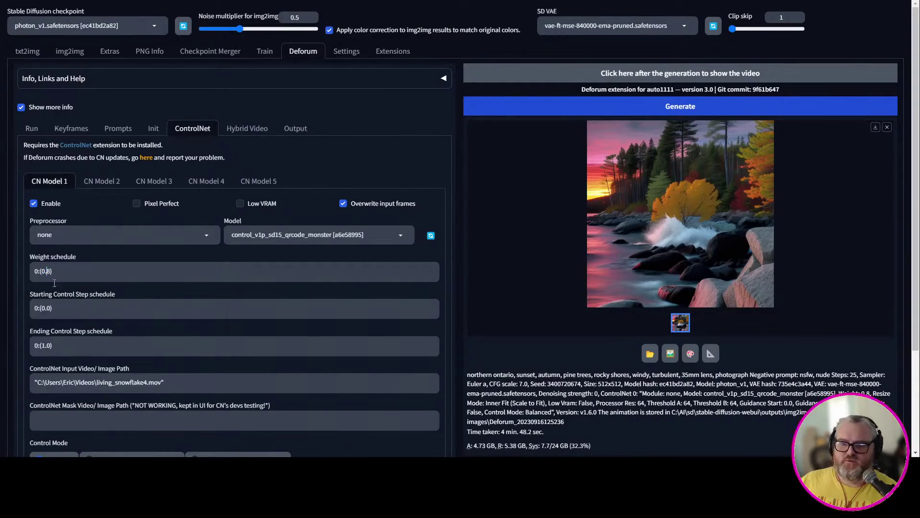
pyautogui.scroll(-3, 93, 287)
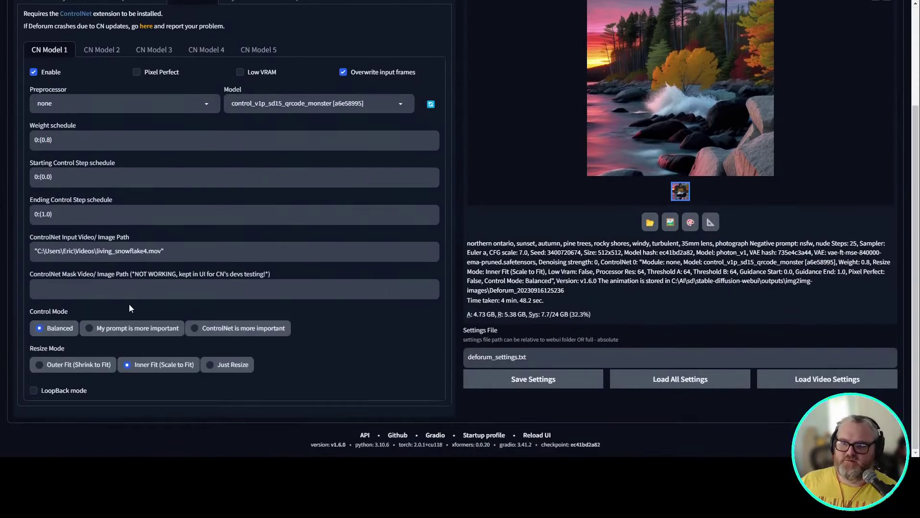
pyautogui.scroll(1, 129, 307)
# Set the ControlNet Input Video/Image Path to the rings_bw.mov video.
pyautogui.tripleClick(67, 298)
pyautogui.write('https://huggingface.co/monster-labs/control_v1p_sd15_qrcode_monster')
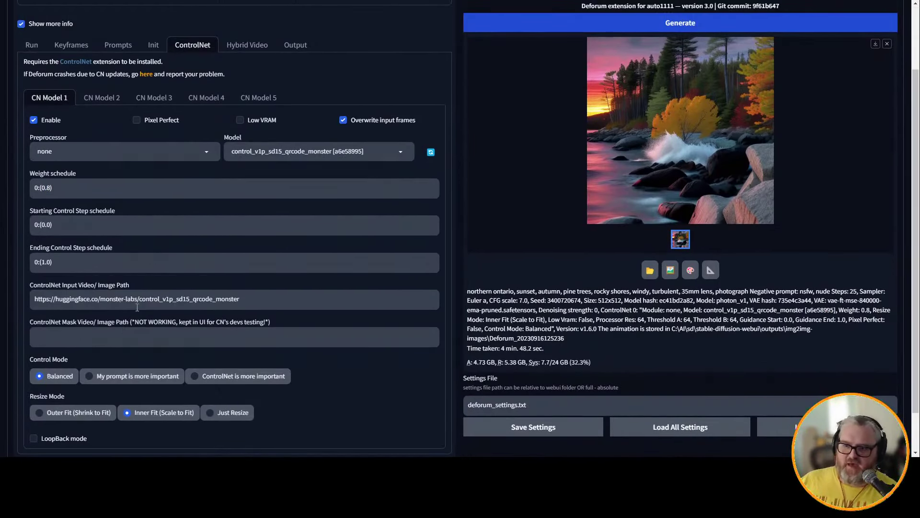
pyautogui.hotkey('ctrl', 'a')
pyautogui.press('BackSpace')
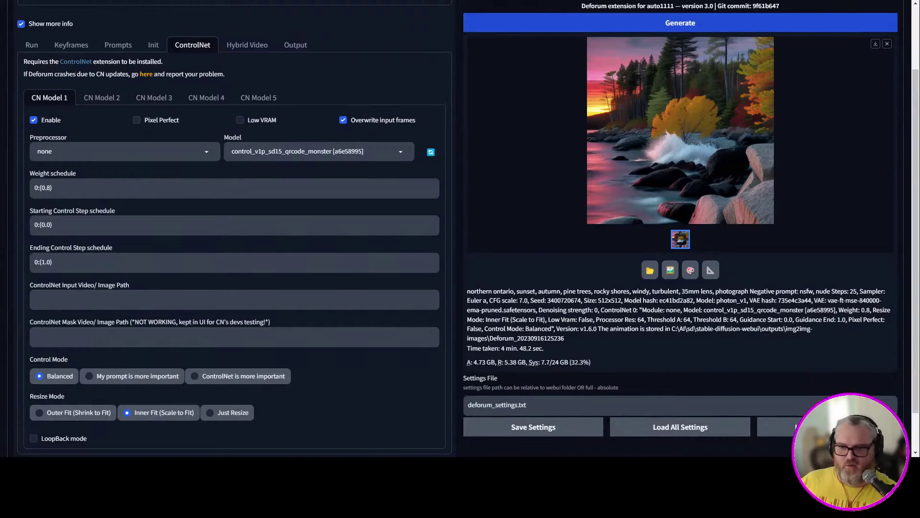
pyautogui.write('"C:\\Users\\Eric\\Videos\\rings_bw.mov"')
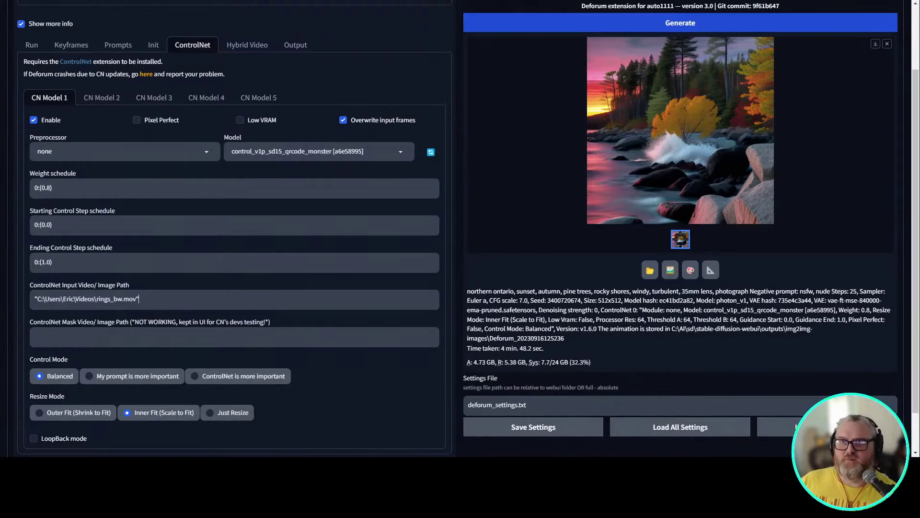
pyautogui.scroll(-1, 131, 355)
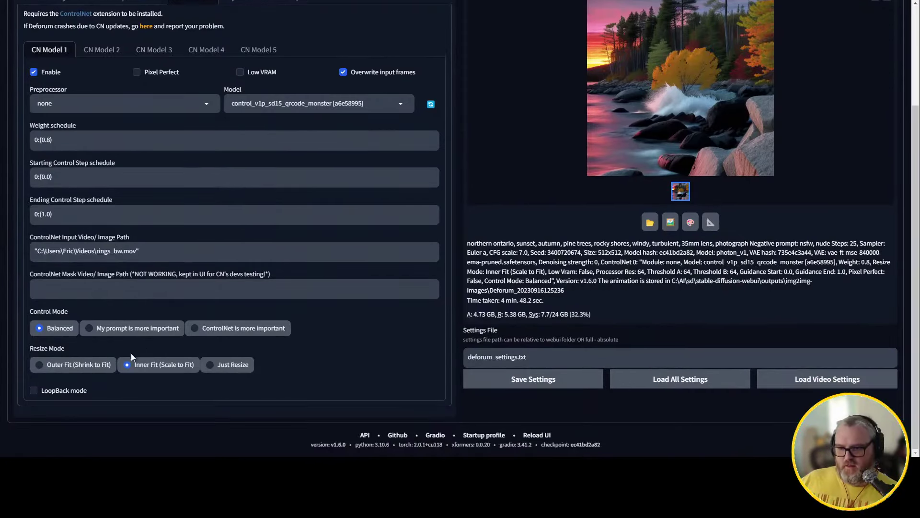
pyautogui.scroll(3, 125, 350)
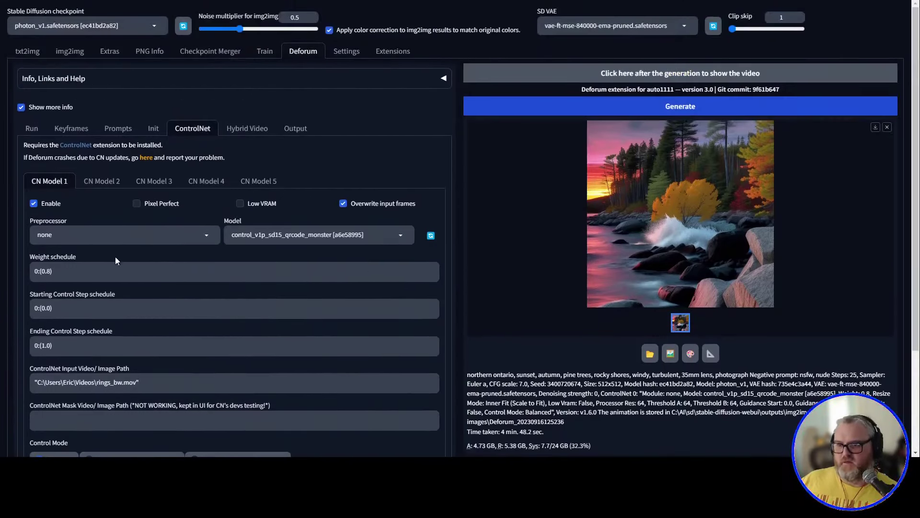
# Turn on Pixel Perfect for CN Model 1.
pyautogui.click(135, 203)
pyautogui.scroll(-2, 121, 202)
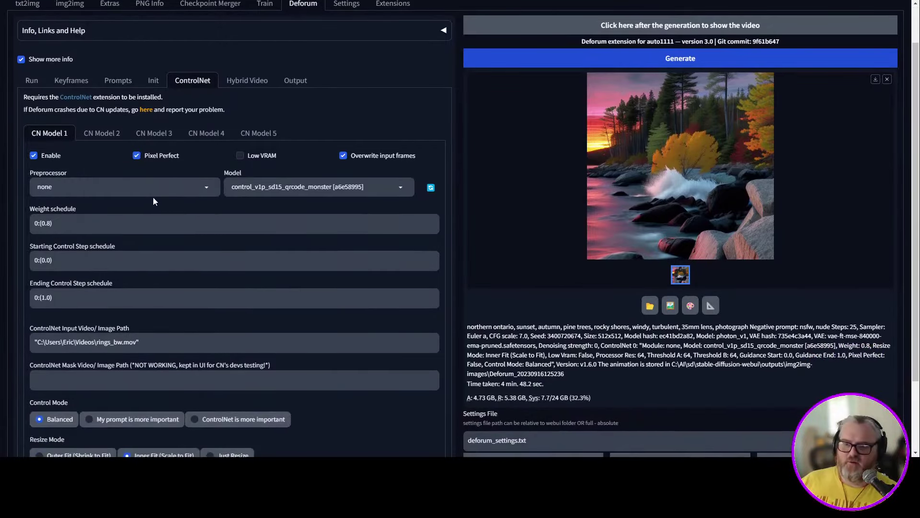
pyautogui.scroll(2, 147, 179)
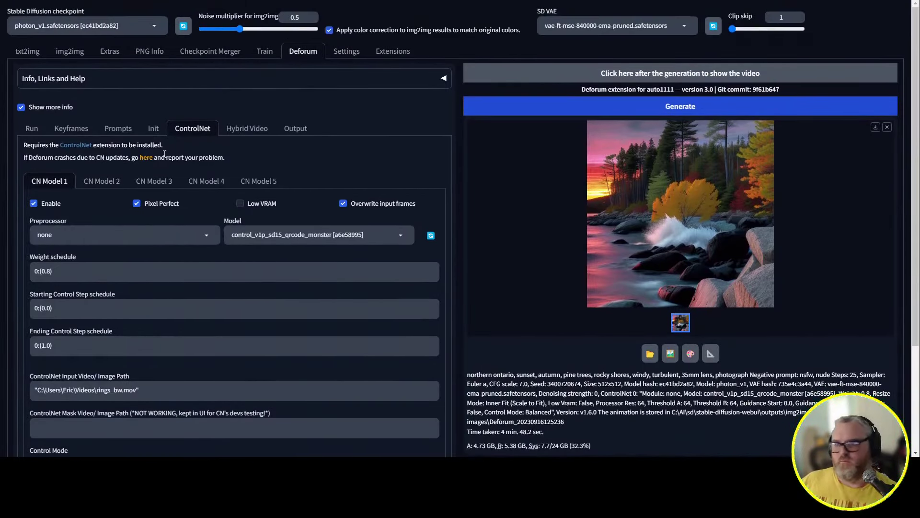
pyautogui.click(242, 128)
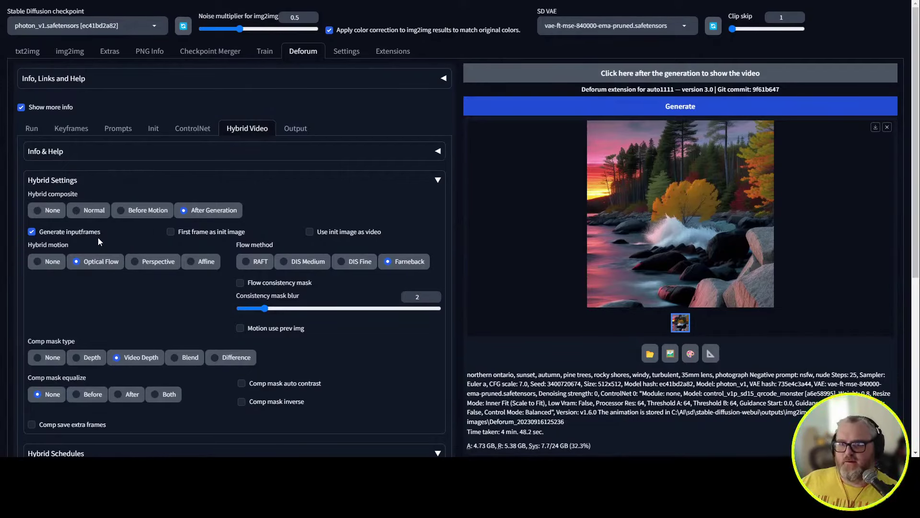
pyautogui.scroll(-1, 98, 241)
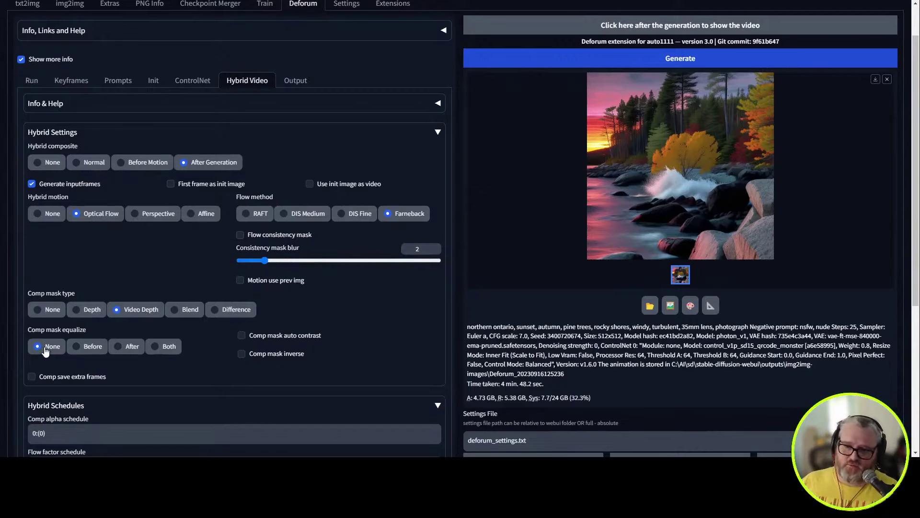
pyautogui.scroll(-3, 61, 317)
pyautogui.scroll(-1, 80, 299)
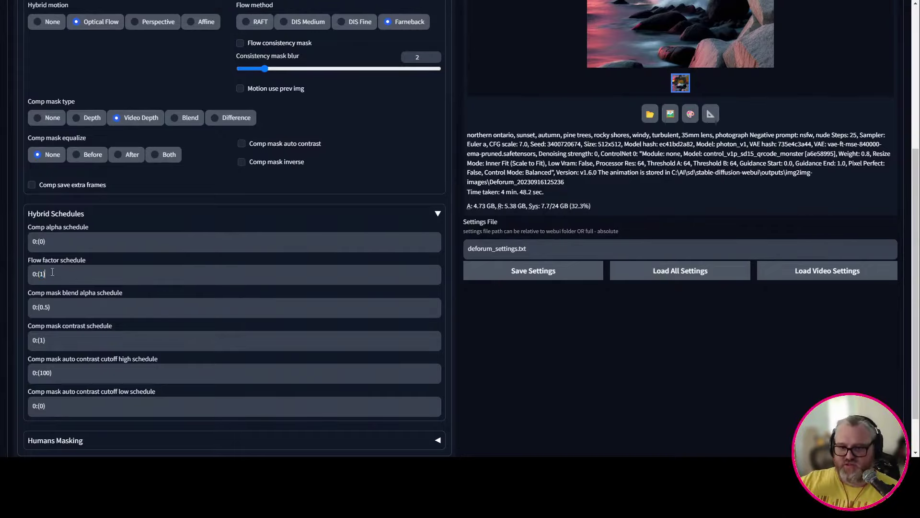
pyautogui.scroll(4, 136, 233)
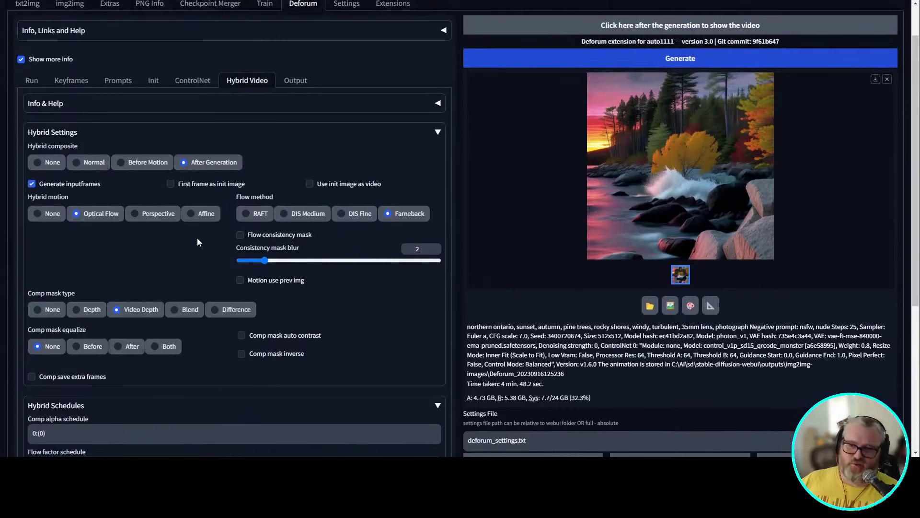
# Change the Keyframes strength schedule to 0: (0.75).
pyautogui.click(195, 84)
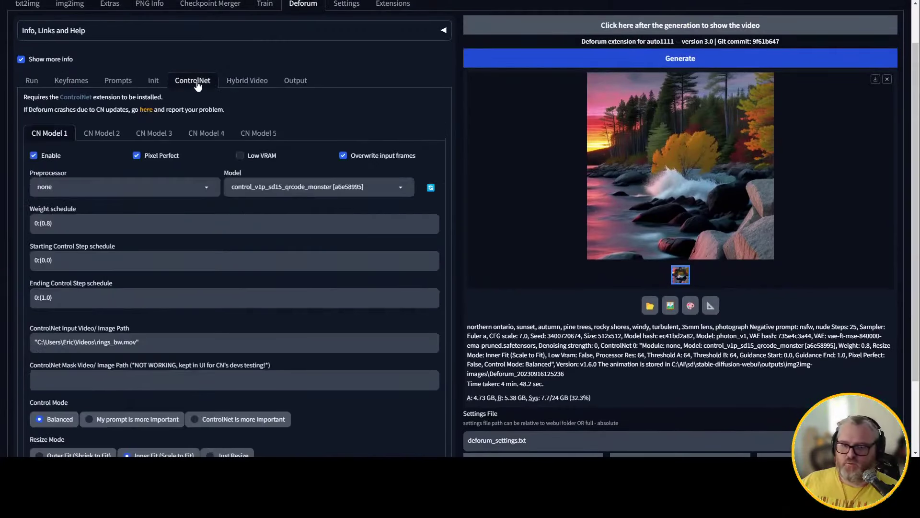
pyautogui.click(85, 82)
pyautogui.click(117, 81)
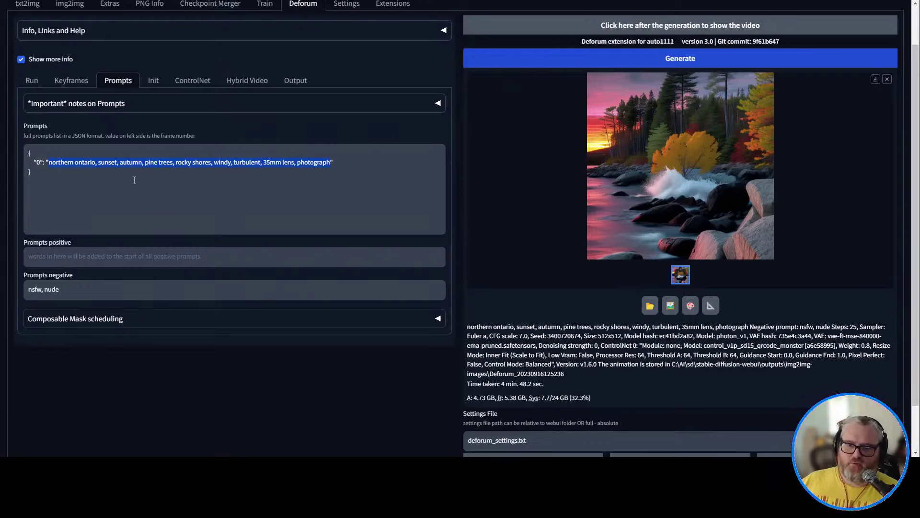
pyautogui.click(71, 82)
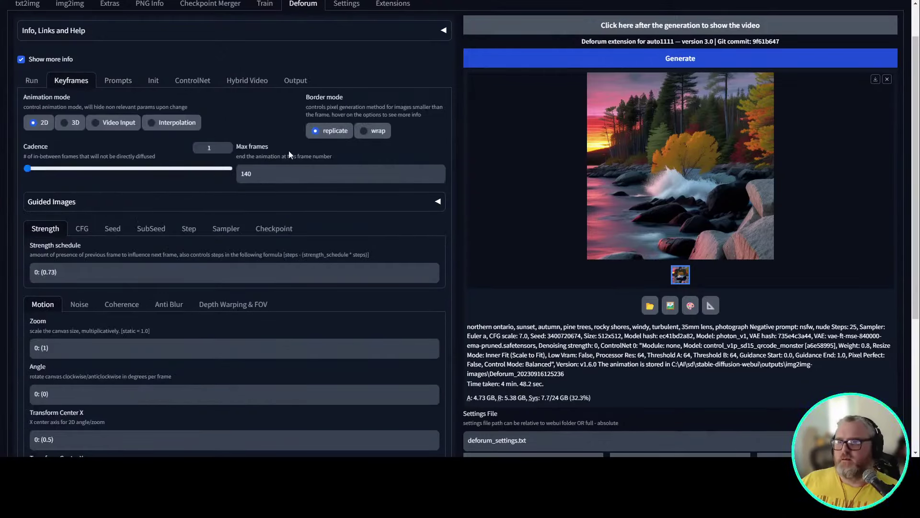
pyautogui.scroll(-1, 142, 214)
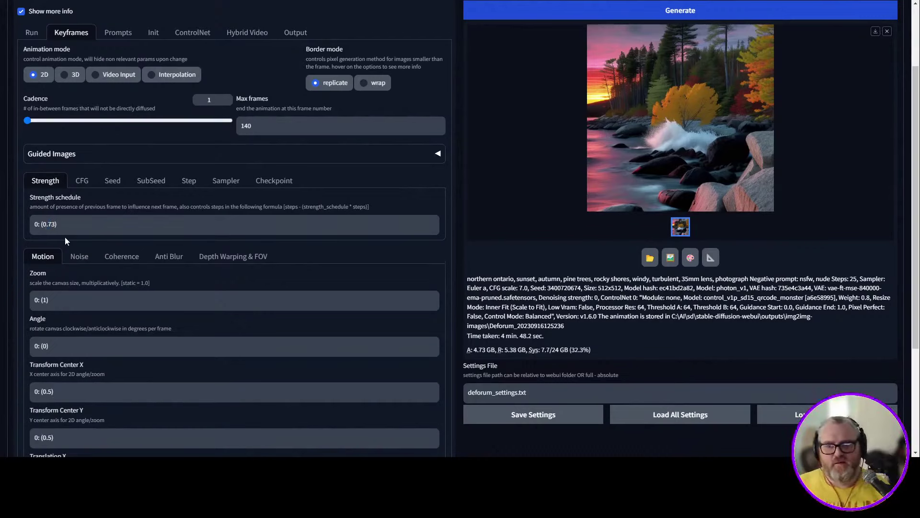
pyautogui.write('5')
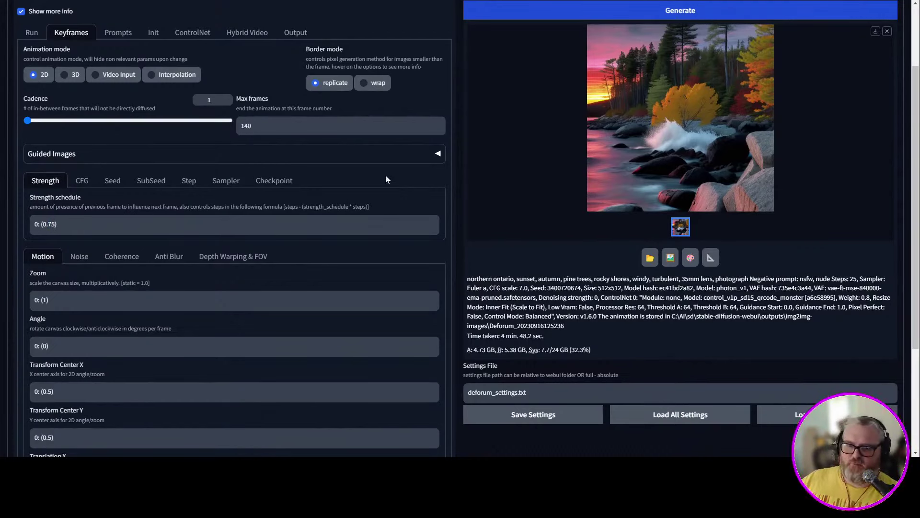
pyautogui.scroll(1, 342, 228)
pyautogui.scroll(1, 335, 211)
# Set the Output tab's FPS to 24.
pyautogui.click(299, 127)
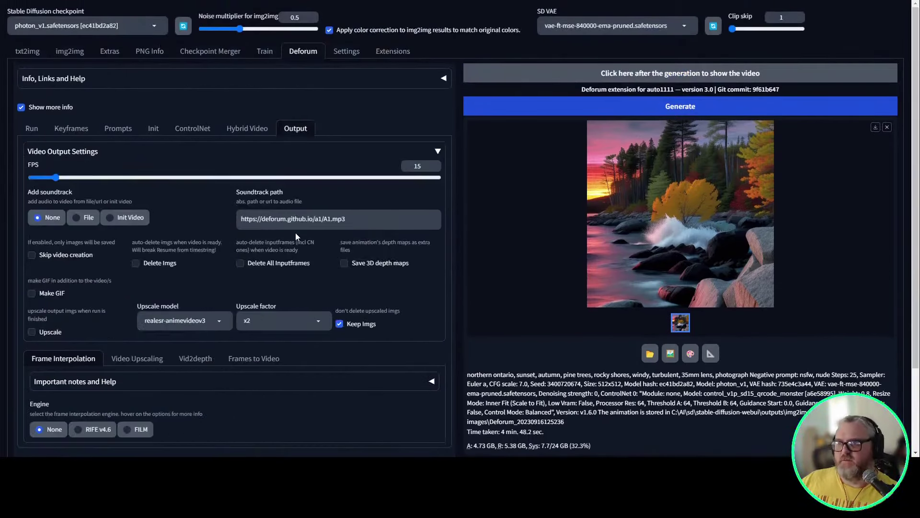
pyautogui.doubleClick(416, 166)
pyautogui.write('24')
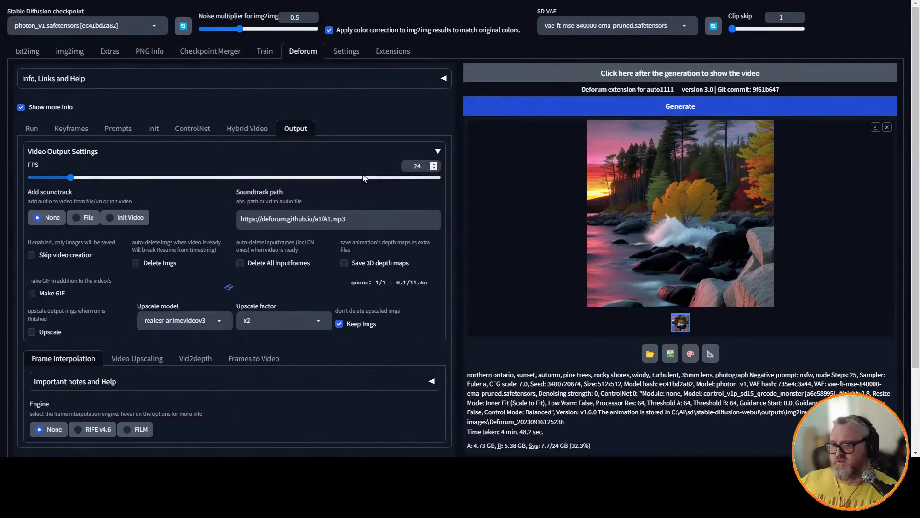
pyautogui.click(325, 151)
pyautogui.click(325, 151)
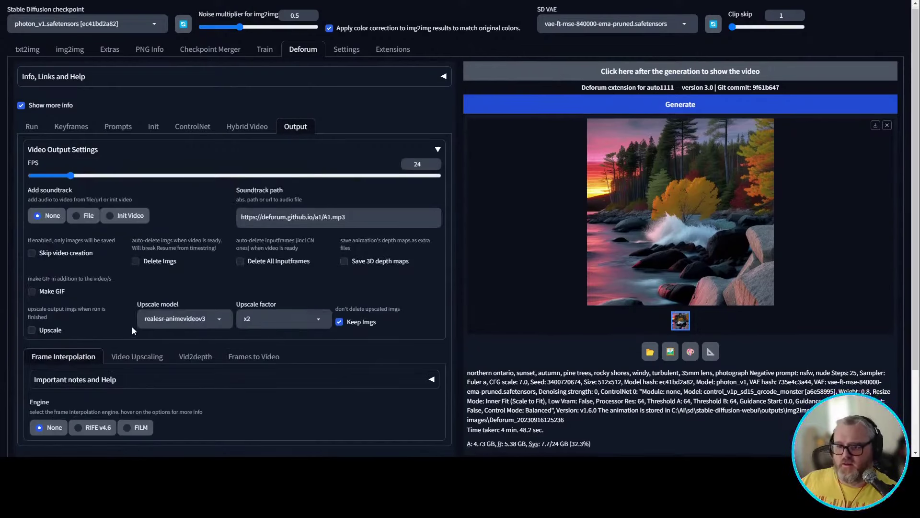
pyautogui.scroll(-2, 131, 326)
pyautogui.scroll(2, 130, 308)
# Look over the Hybrid Video, ControlNet and Prompts tabs, ending on Keyframes.
pyautogui.click(247, 128)
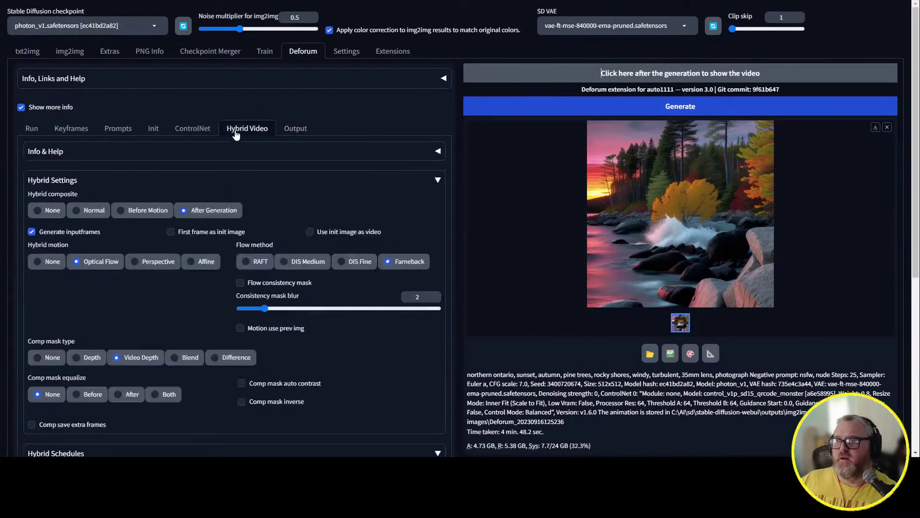
pyautogui.click(192, 128)
pyautogui.click(118, 128)
pyautogui.click(72, 129)
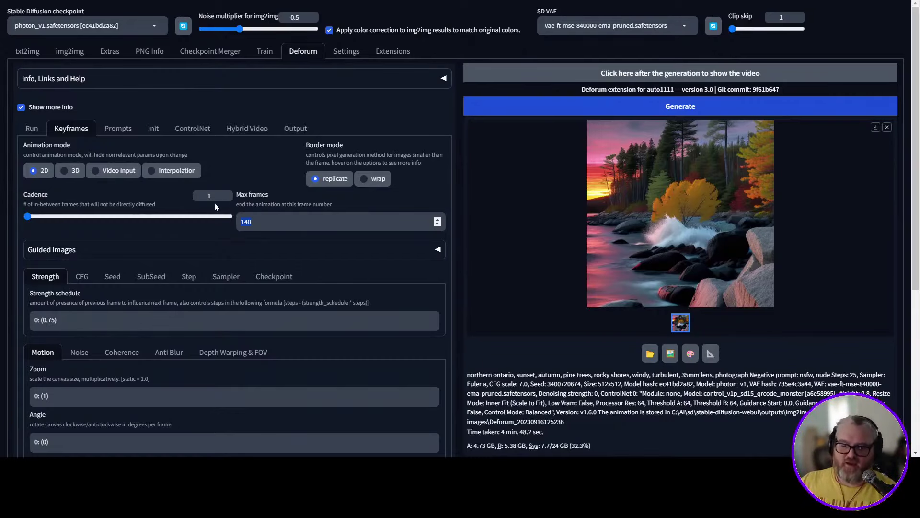
# Show Deforum's Run tab with sampler, steps, size and seed settings.
pyautogui.click(32, 128)
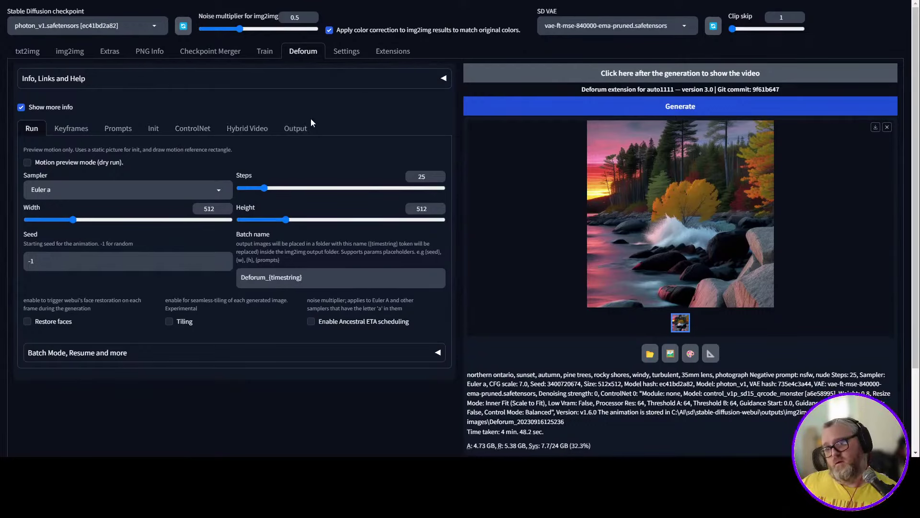
# Interrupt the running render and paste the rings_bw.mov path as the Video init path.
pyautogui.click(163, 135)
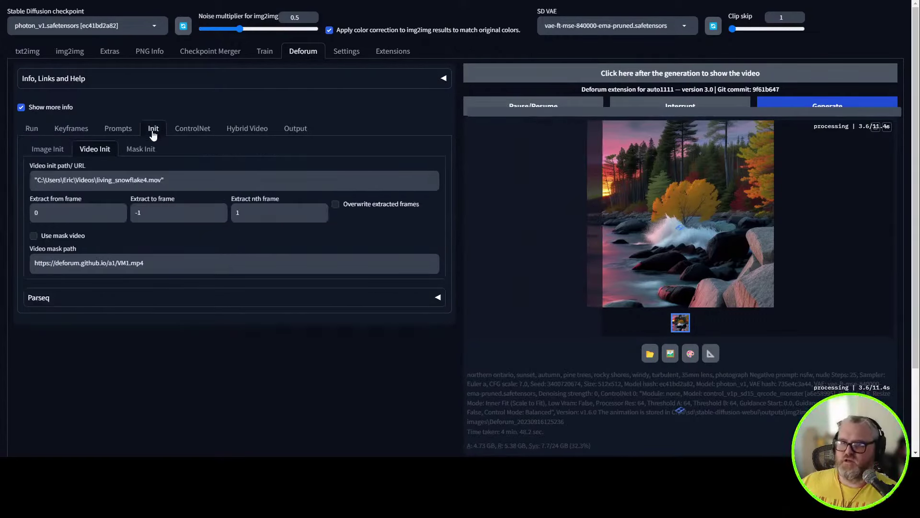
pyautogui.click(670, 105)
pyautogui.click(246, 128)
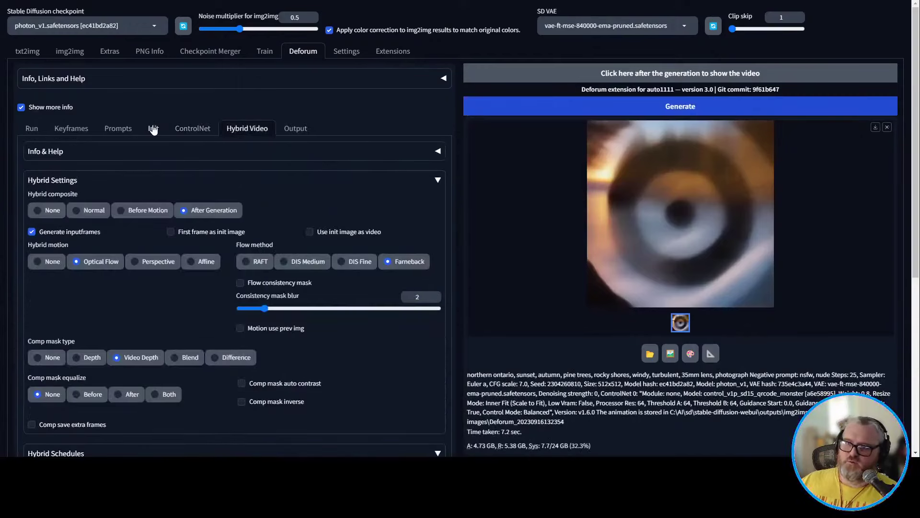
pyautogui.click(153, 128)
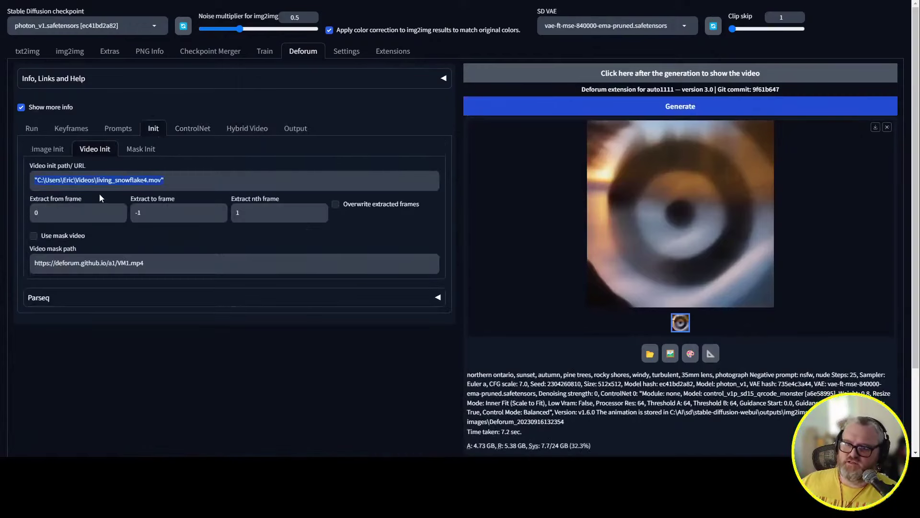
pyautogui.write('"C:\\Users\\Eric\\Videos\\rings_bw.mov"')
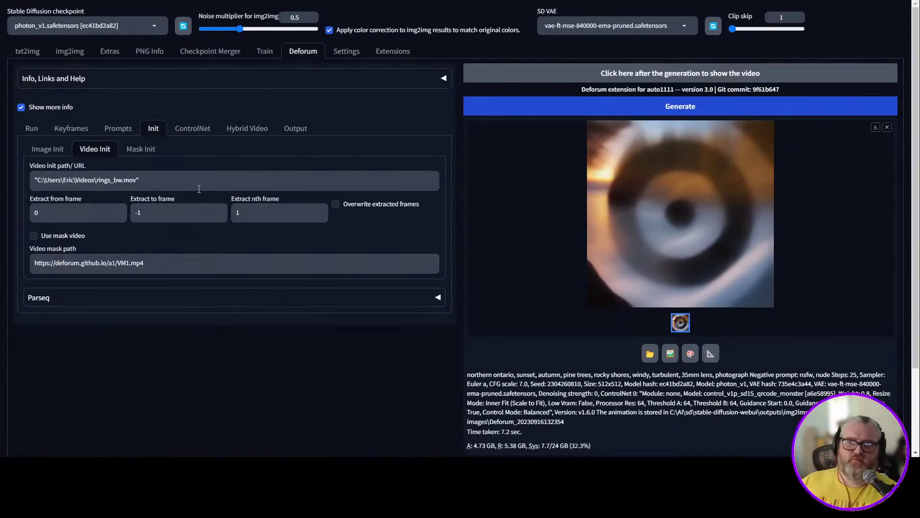
# Check that ControlNet uses the rings video, then look at the Image Init settings.
pyautogui.click(253, 129)
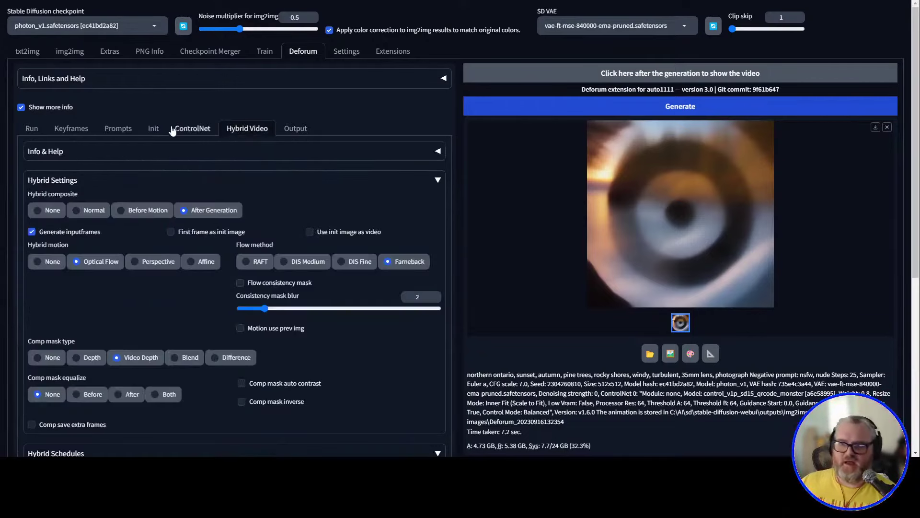
pyautogui.click(194, 127)
pyautogui.scroll(-1, 157, 326)
pyautogui.scroll(1, 156, 326)
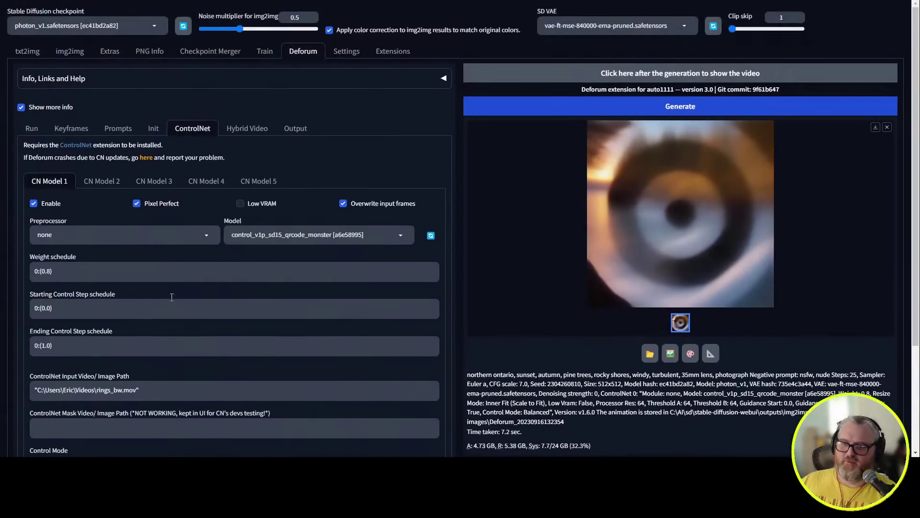
pyautogui.click(153, 129)
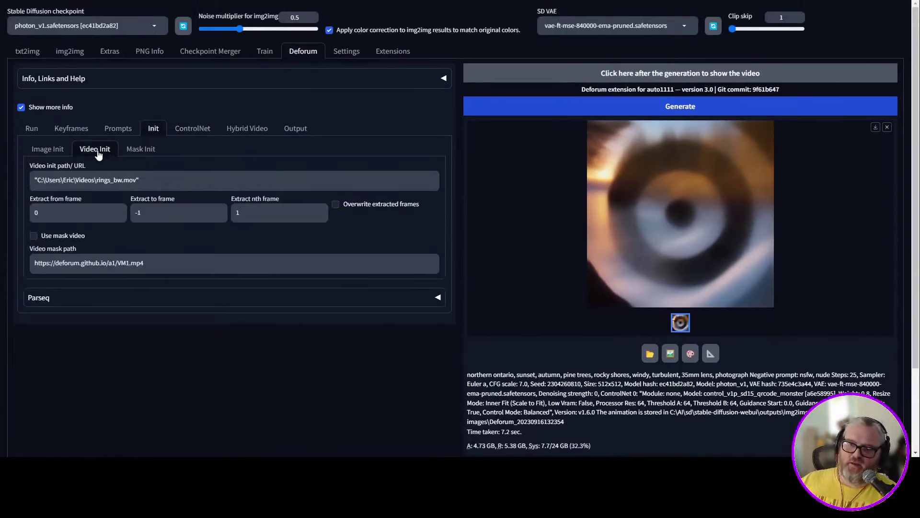
pyautogui.click(48, 148)
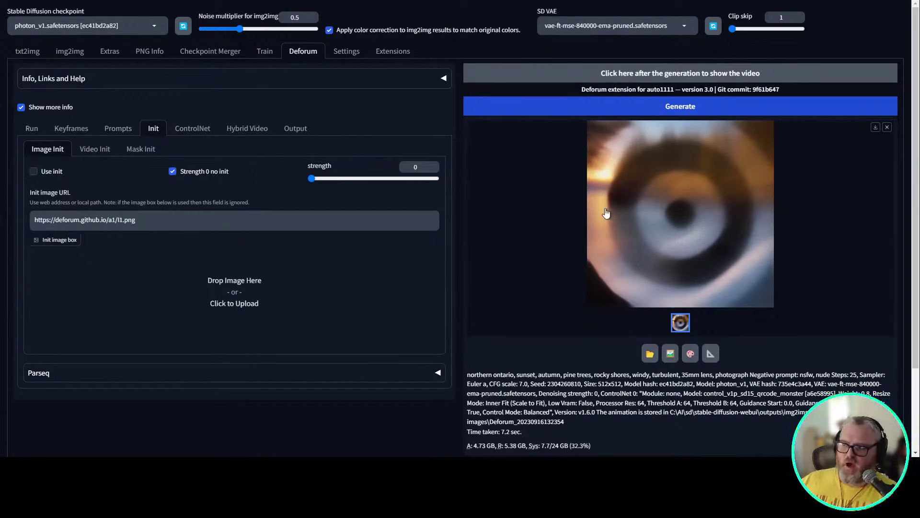
# Generate the Deforum animation driven by the rings video.
pyautogui.click(654, 110)
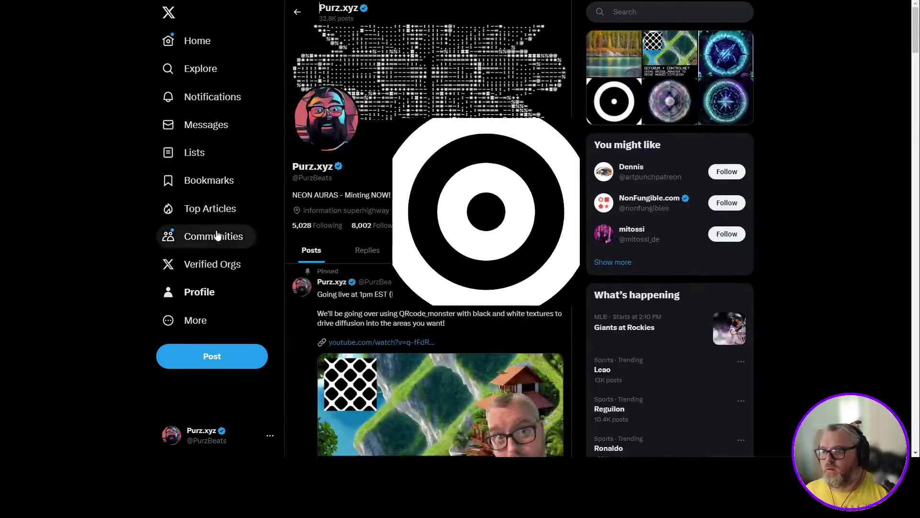
# Switch the X profile to its Media tab.
pyautogui.scroll(-5, 115, 192)
pyautogui.scroll(10, 311, 74)
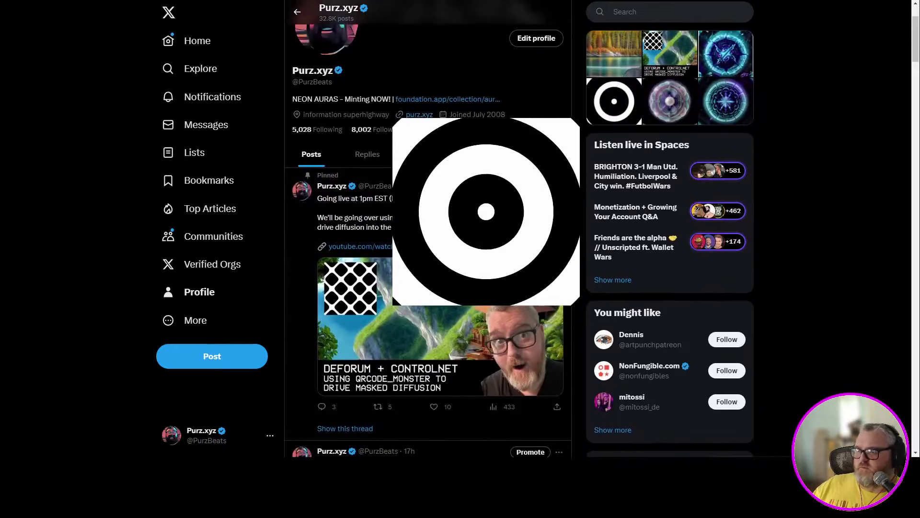
pyautogui.click(484, 155)
pyautogui.scroll(-3, 376, 26)
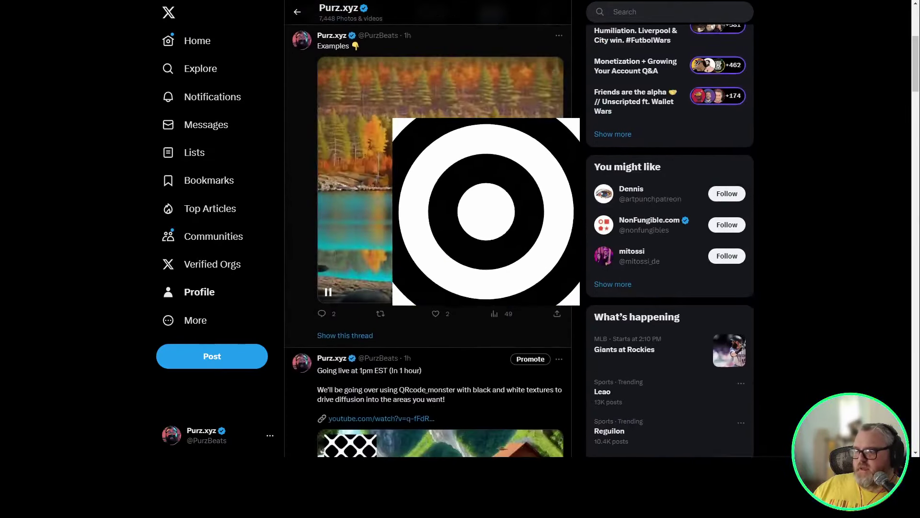
pyautogui.scroll(1, 376, 27)
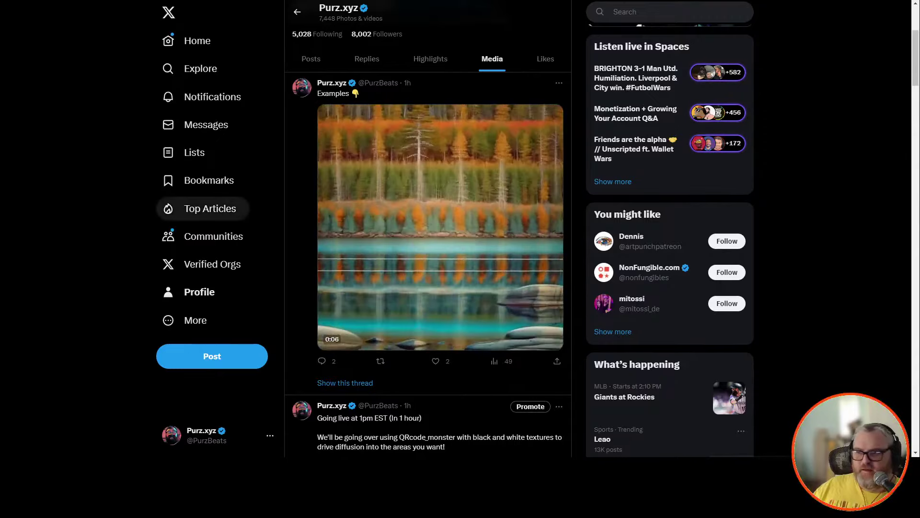
# Scroll through the profile's Deforum and ControlNet example videos down to the Slow-mo post.
pyautogui.moveTo(336, 304)
pyautogui.scroll(-10, 428, 239)
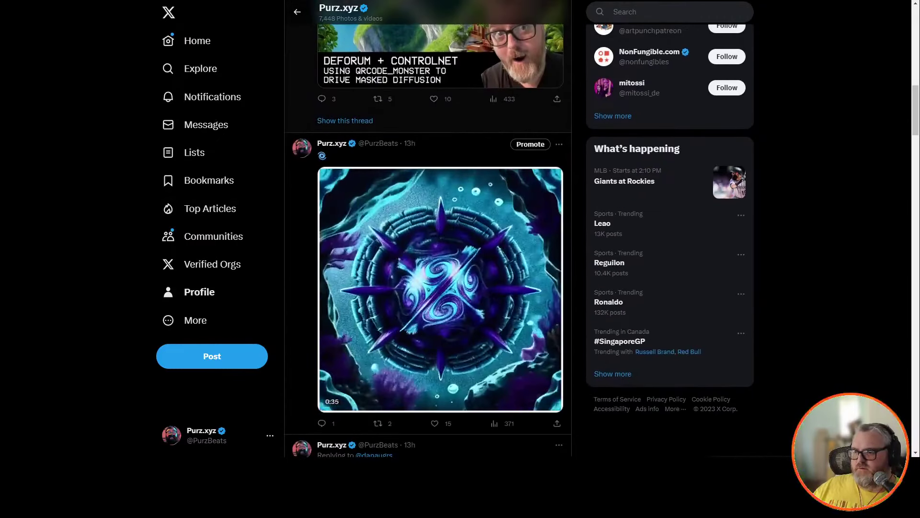
pyautogui.scroll(-1, 427, 240)
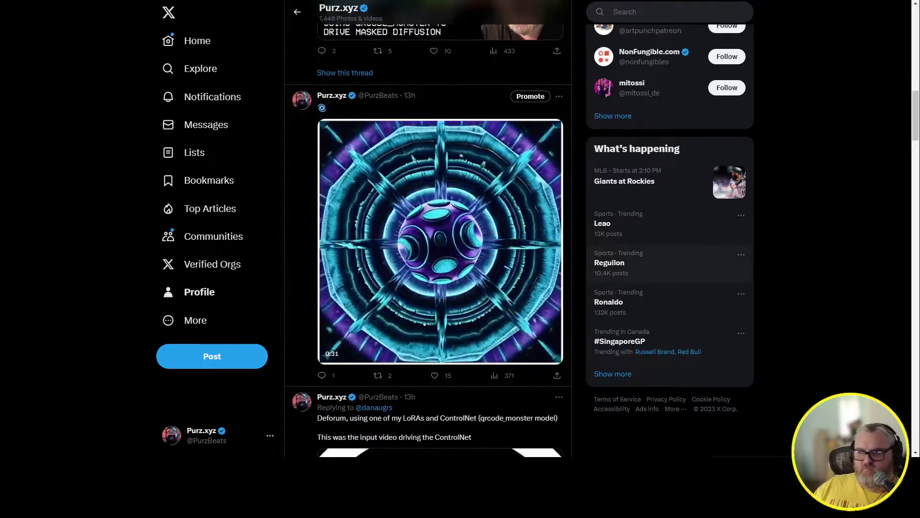
pyautogui.scroll(-10, 428, 240)
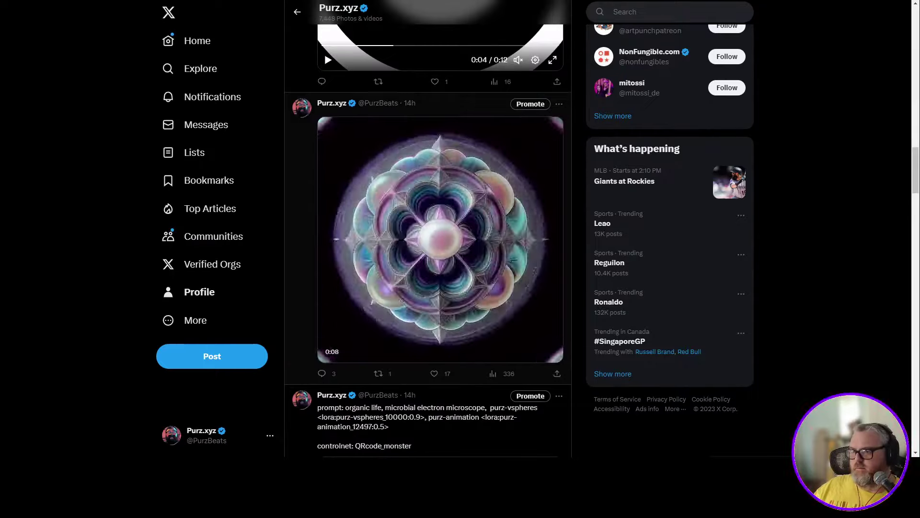
pyautogui.scroll(-7, 427, 239)
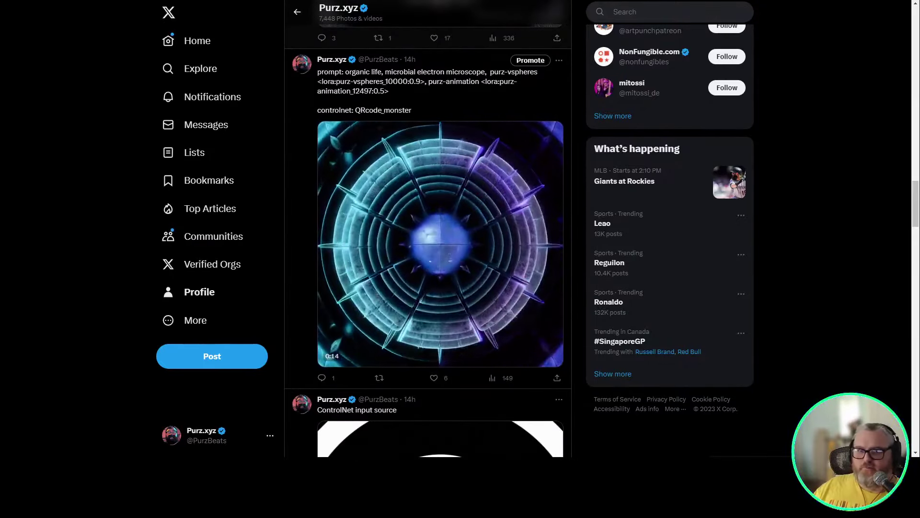
pyautogui.scroll(-10, 427, 240)
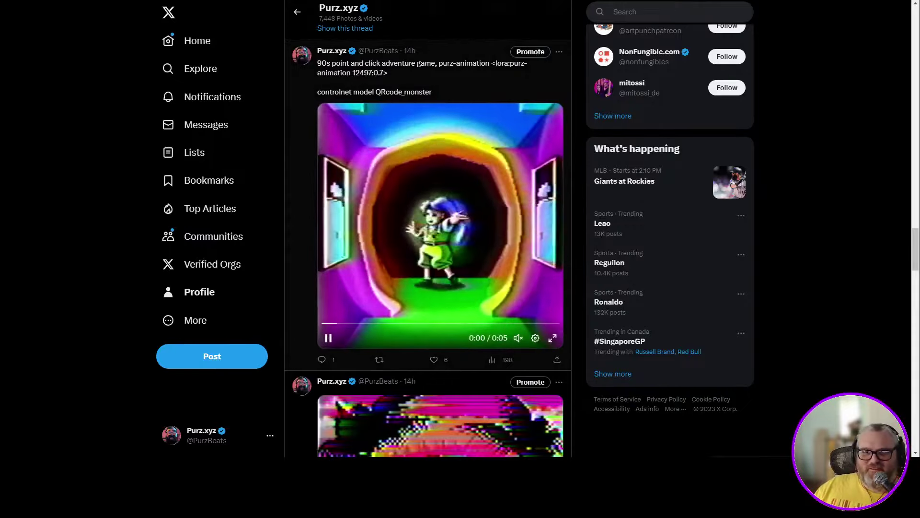
pyautogui.scroll(-6, 428, 239)
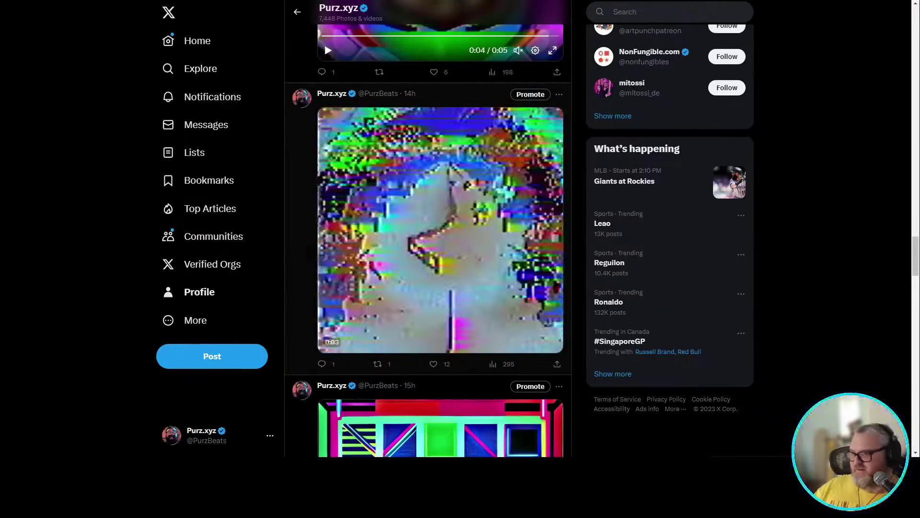
pyautogui.scroll(-7, 428, 239)
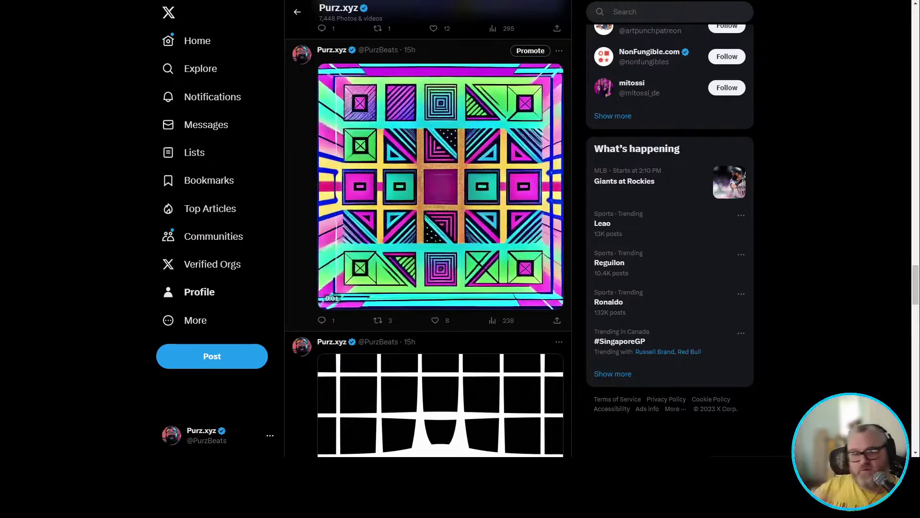
pyautogui.scroll(-6, 428, 229)
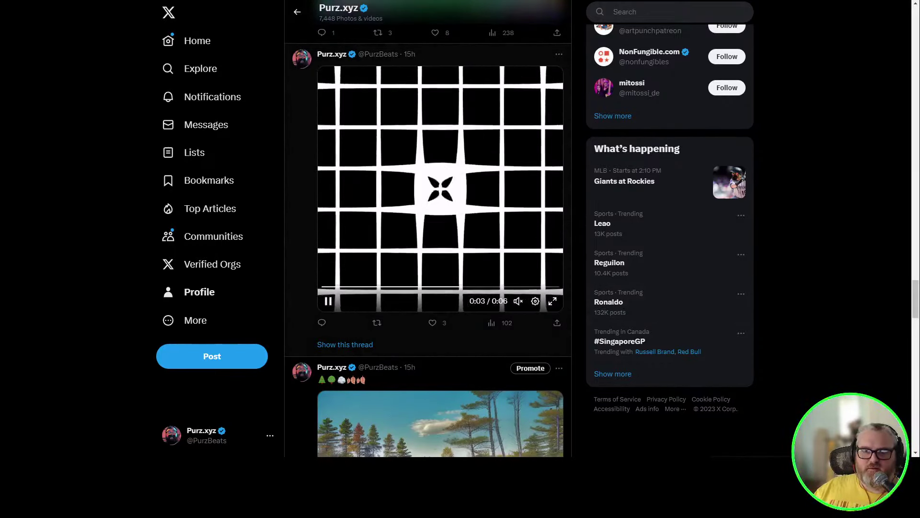
pyautogui.scroll(7, 428, 229)
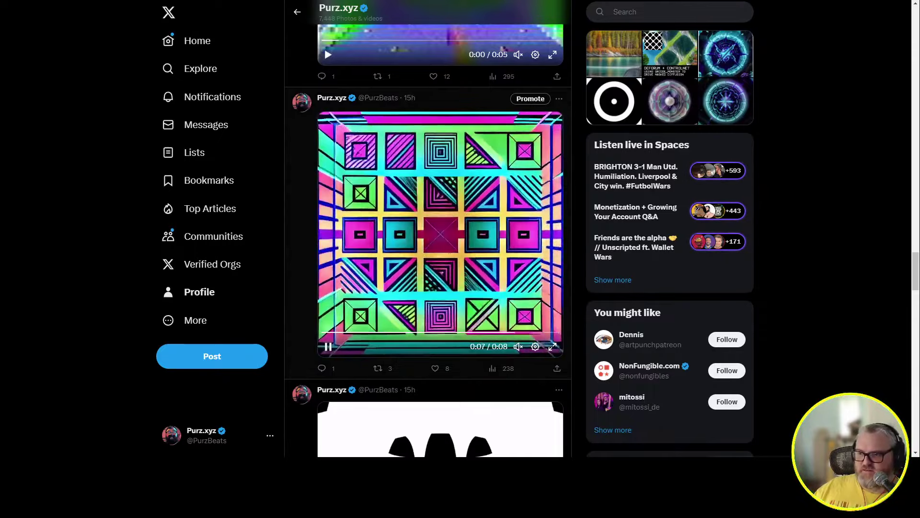
pyautogui.scroll(-6, 427, 229)
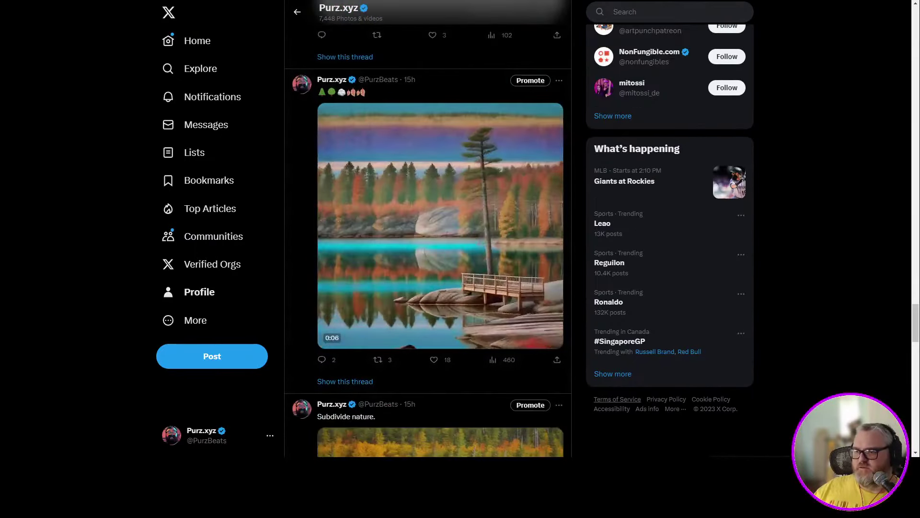
pyautogui.scroll(-7, 428, 228)
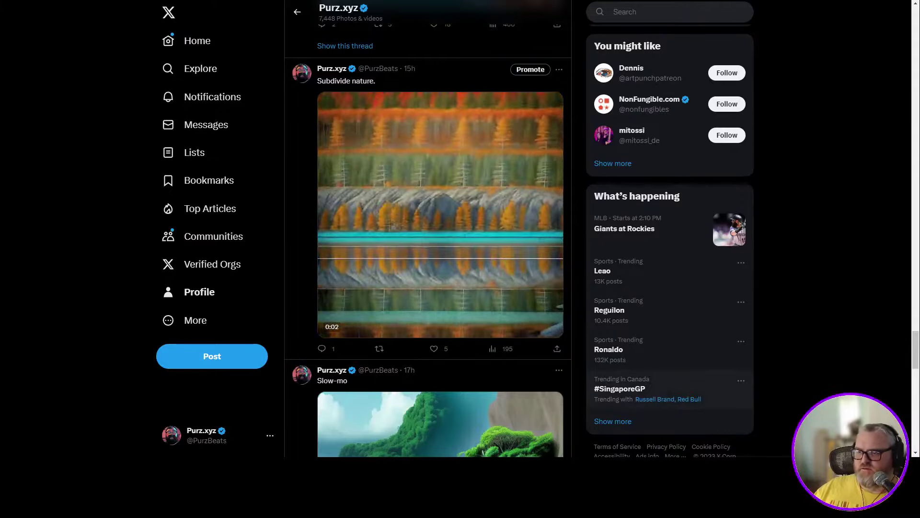
pyautogui.scroll(-6, 427, 229)
# Watch the Slow-mo example video full screen, then exit full screen.
pyautogui.scroll(-1, 553, 347)
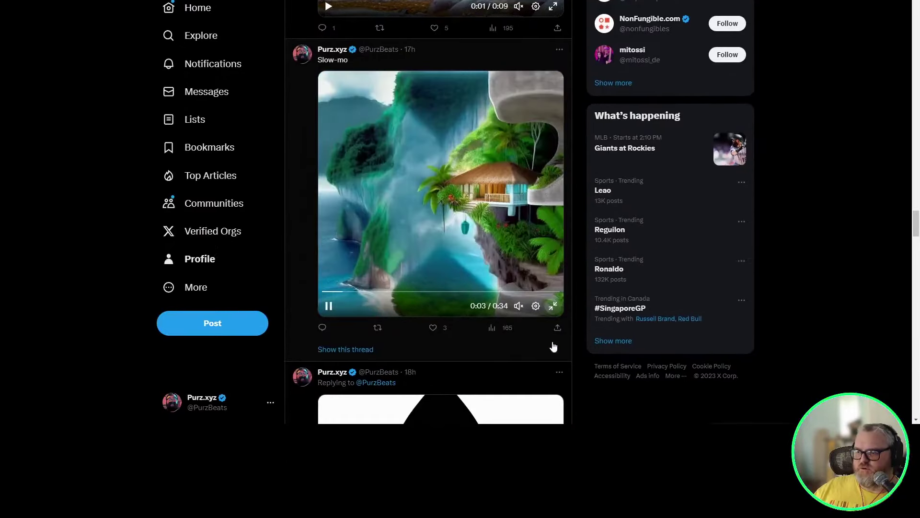
pyautogui.click(552, 305)
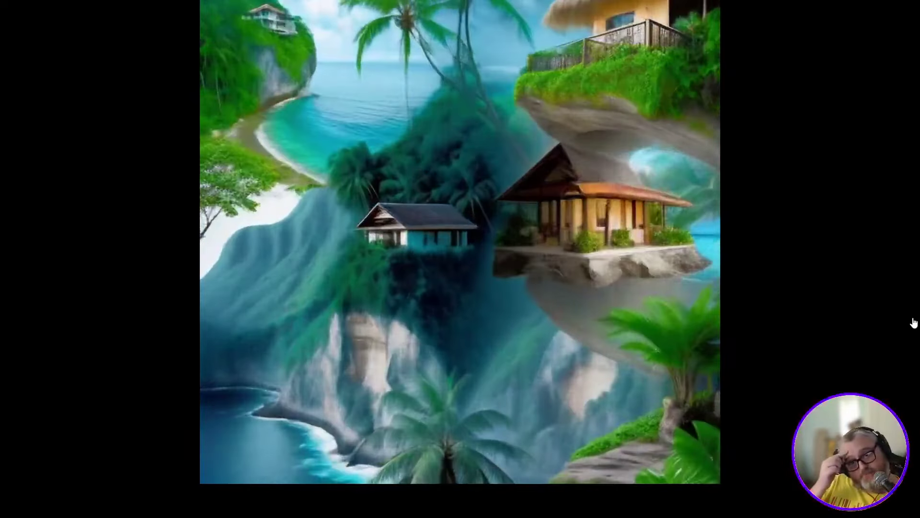
pyautogui.press('Escape')
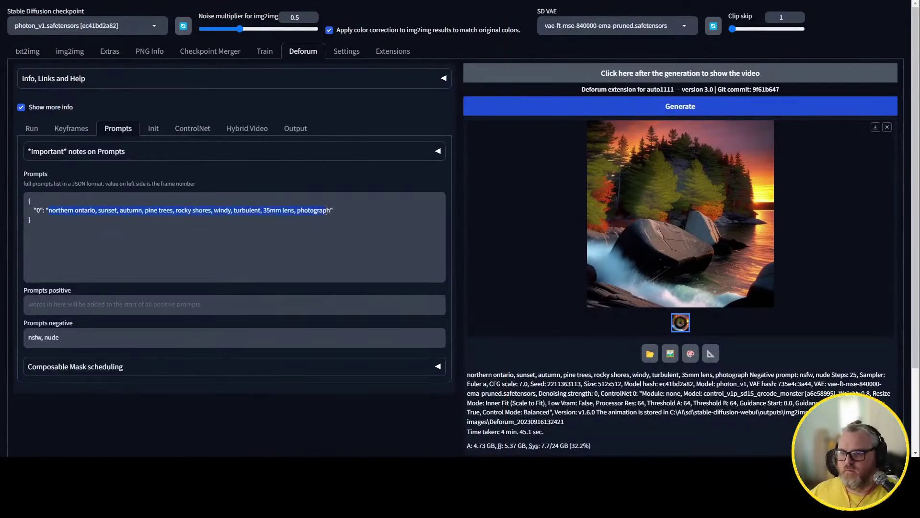
# Rewrite the frame-0 prompt as 'portal to another dimension, fantasy and science fiction book cover, 1970s, analog technology, nanopunk'.
pyautogui.write('portal to another ')
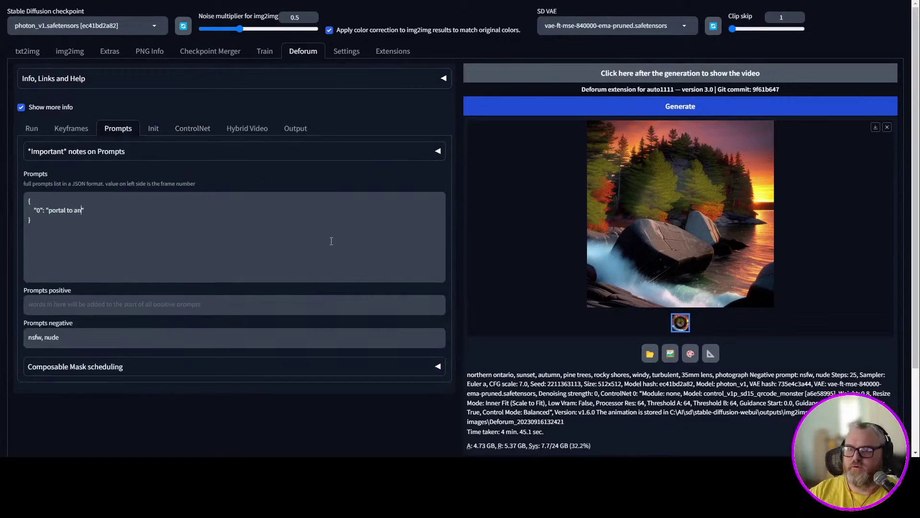
pyautogui.write('dimension, ')
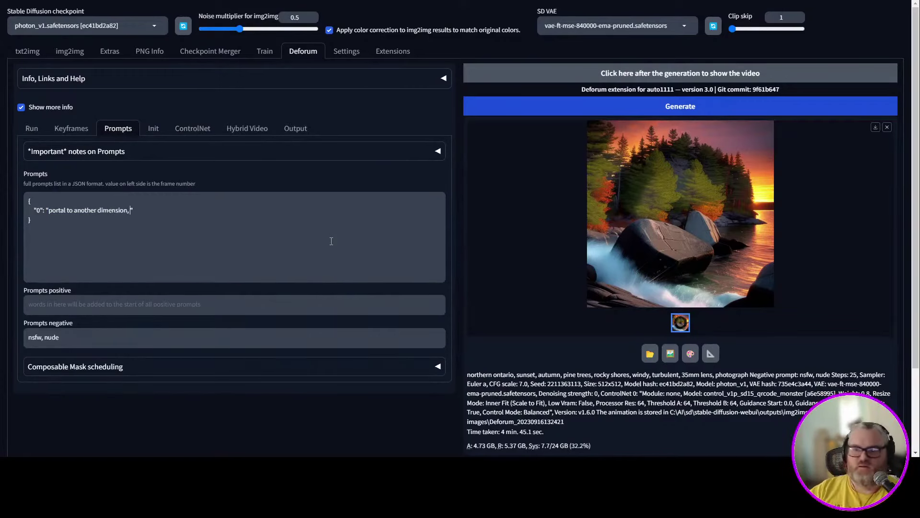
pyautogui.write('fantasy')
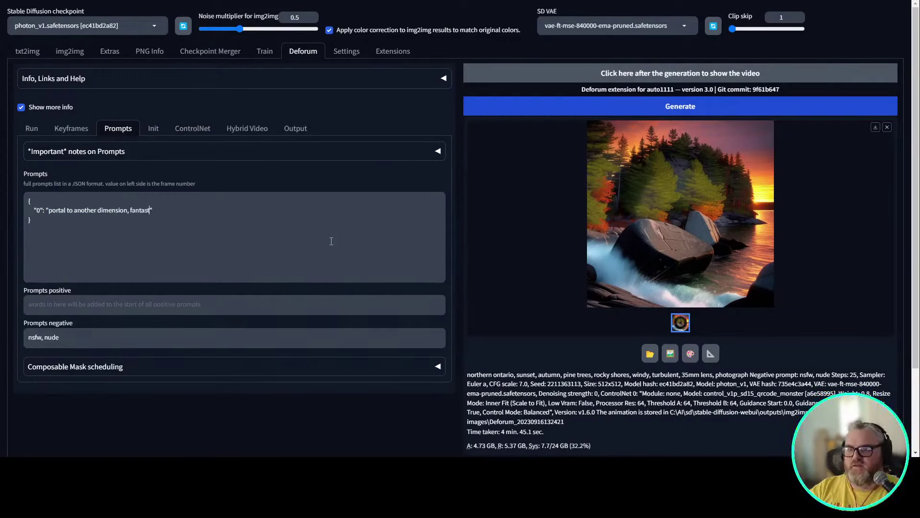
pyautogui.press('BackSpace')
pyautogui.press('BackSpace')
pyautogui.press('BackSpace')
pyautogui.write('asy and science fict')
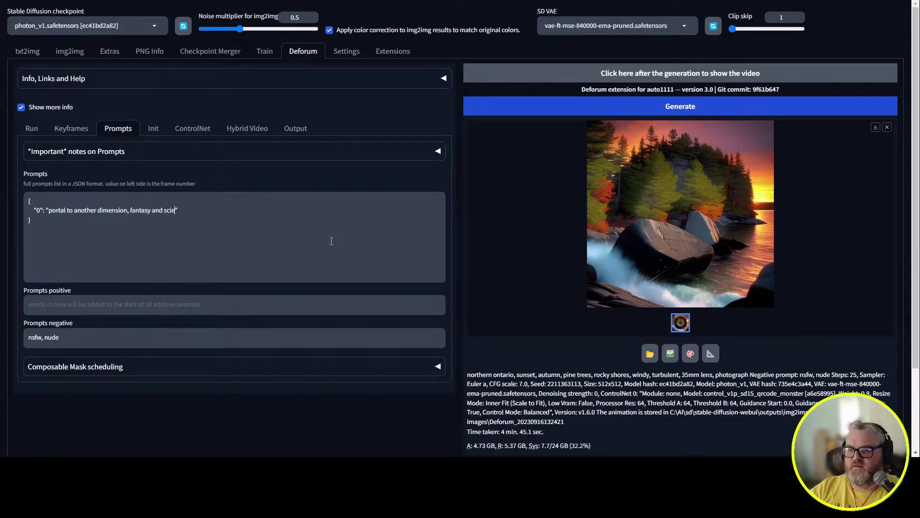
pyautogui.write('ion book cover, ')
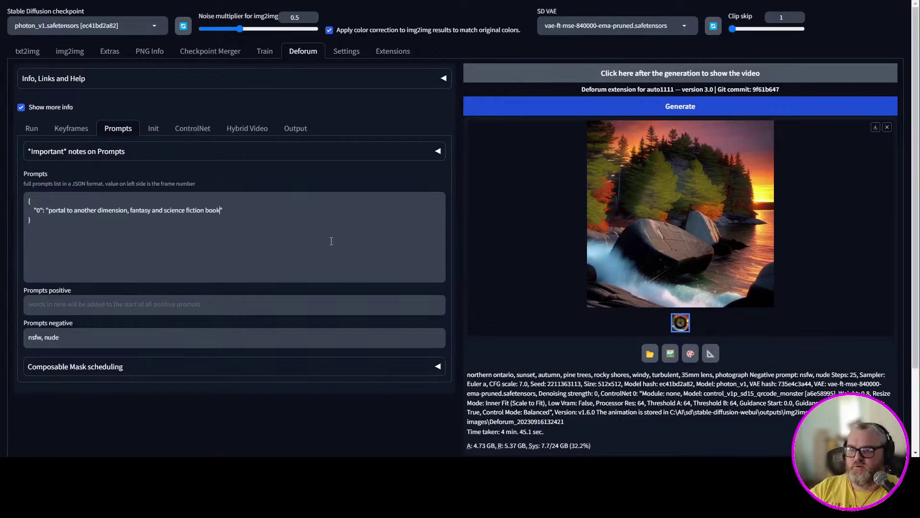
pyautogui.write('1970s, ')
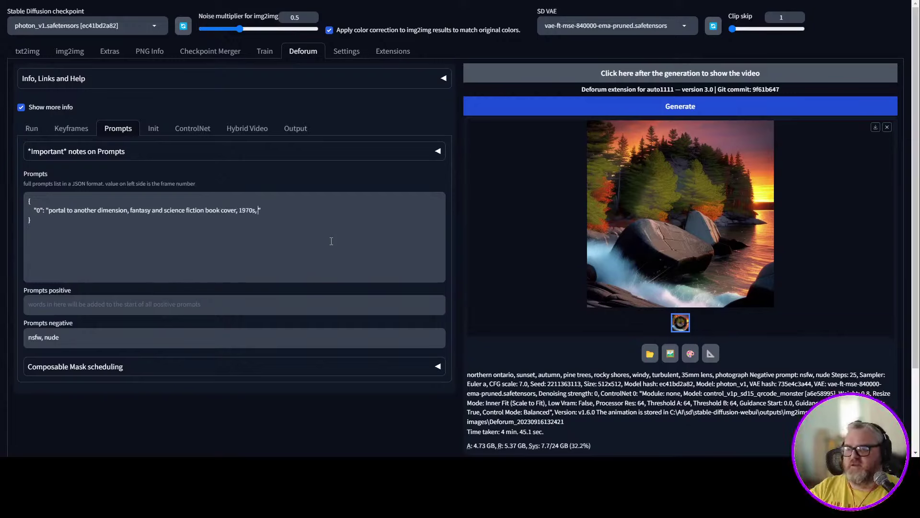
pyautogui.write('analog')
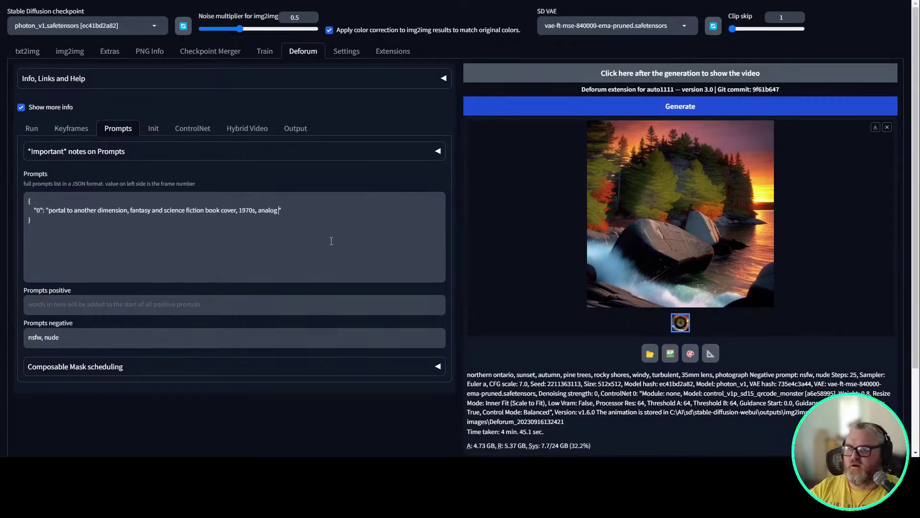
pyautogui.write(' technology, ')
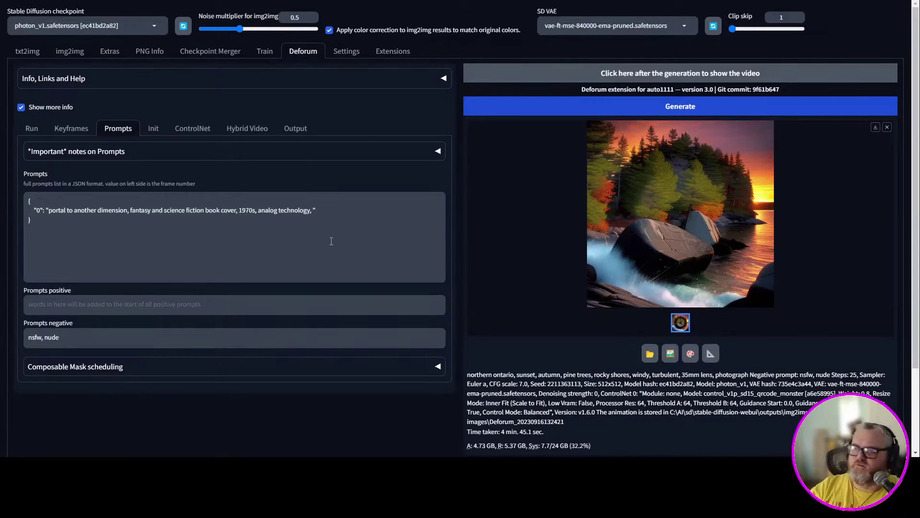
pyautogui.write('nanopunk')
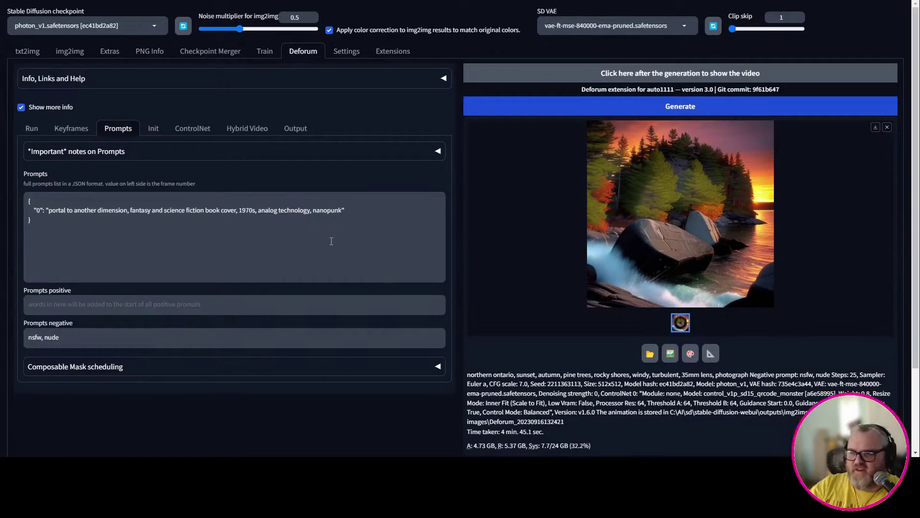
# Start the Deforum render with the portal prompt and briefly preview the latest output frame.
pyautogui.click(702, 108)
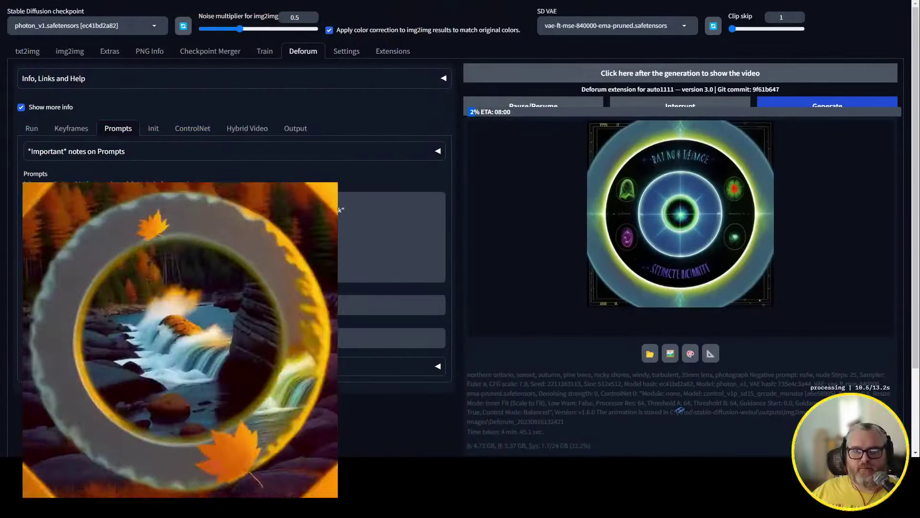
pyautogui.click(527, 176)
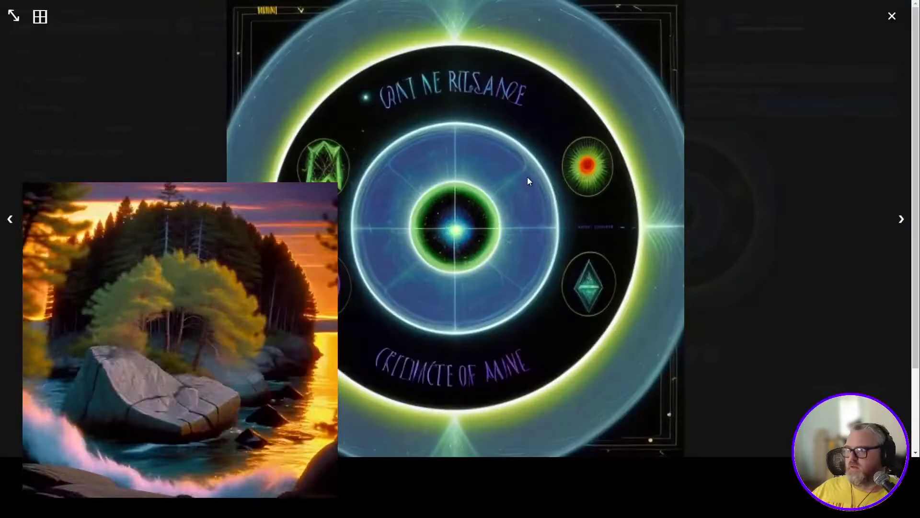
pyautogui.click(819, 226)
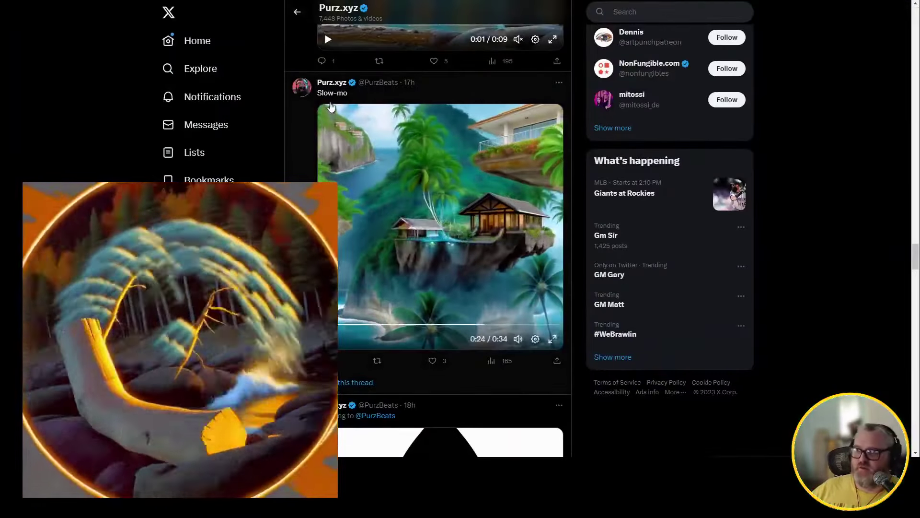
pyautogui.scroll(-10, 376, 219)
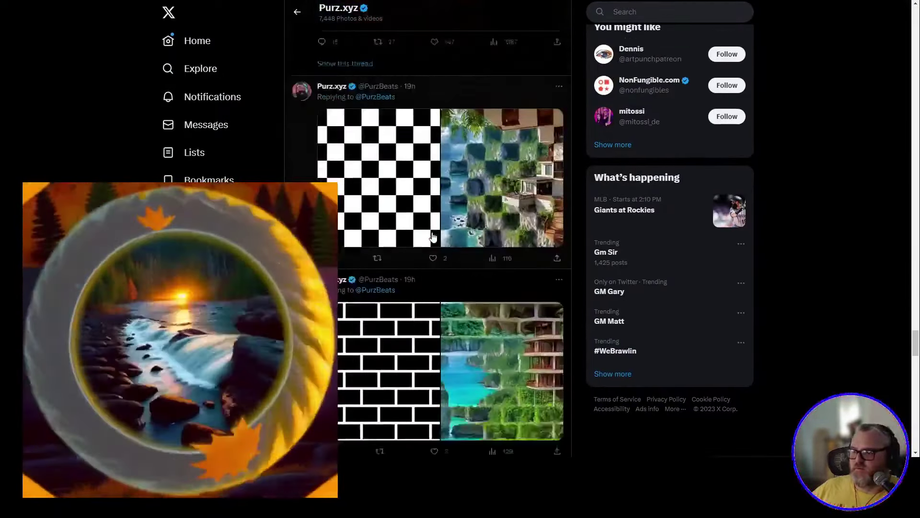
pyautogui.scroll(-15, 432, 237)
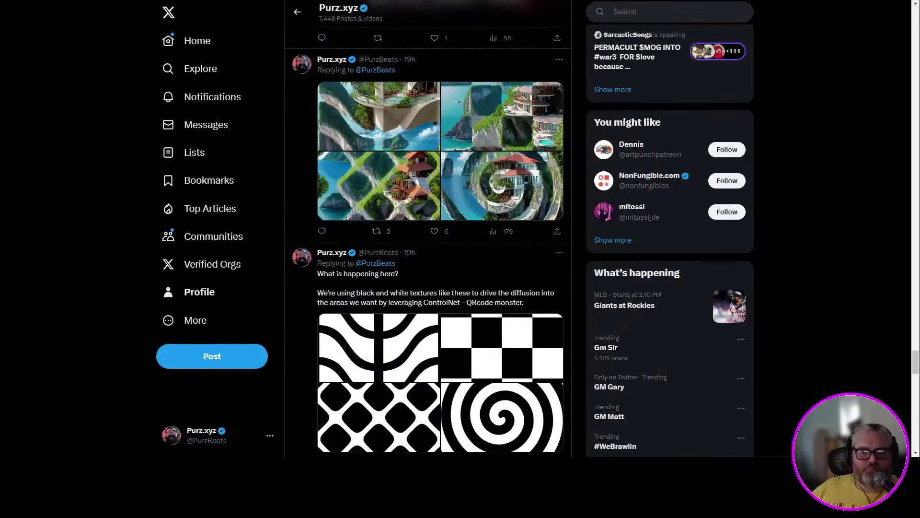
pyautogui.click(391, 123)
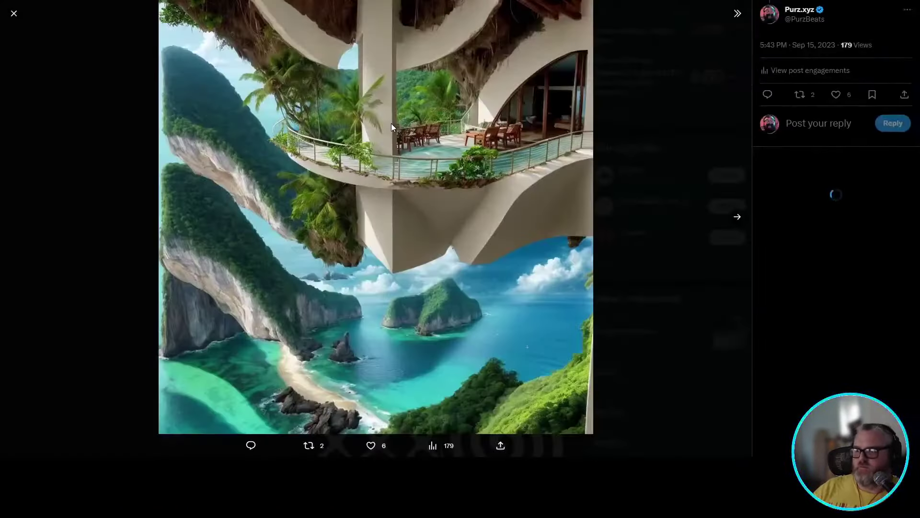
pyautogui.press('Right')
pyautogui.press('Right')
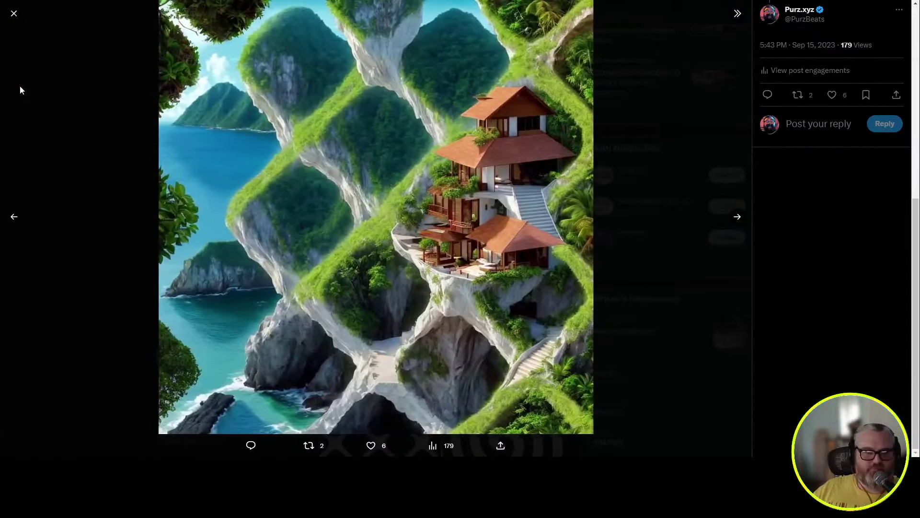
pyautogui.press('Right')
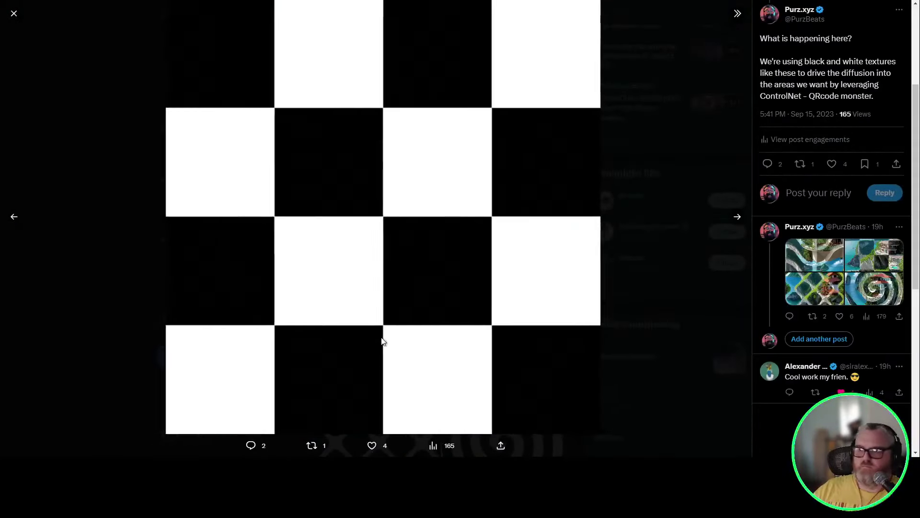
pyautogui.press('Right')
pyautogui.press('Right')
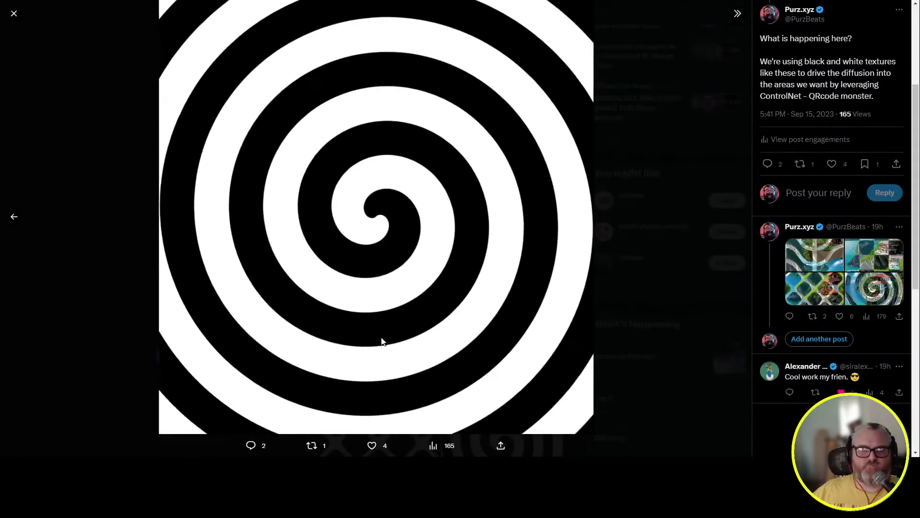
pyautogui.press('Escape')
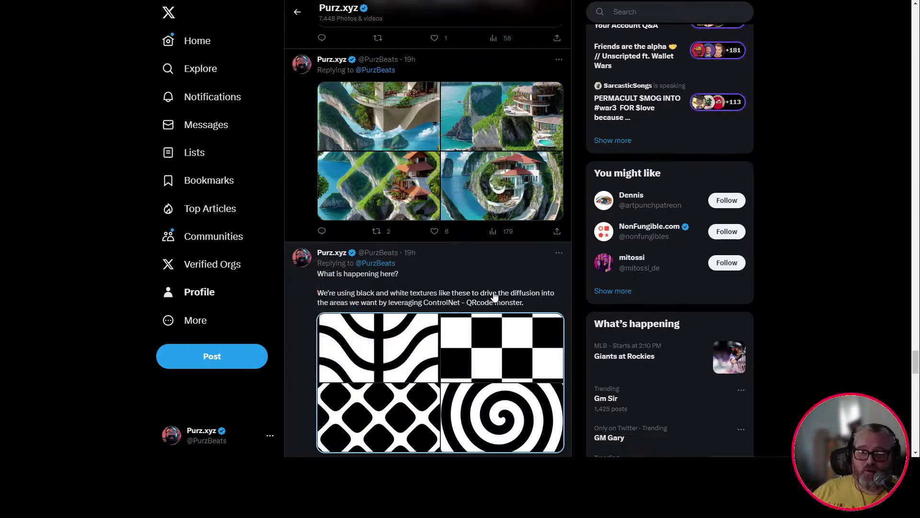
# Scroll up to the checkerboard texture post and view its generated image full size.
pyautogui.scroll(10, 350, 183)
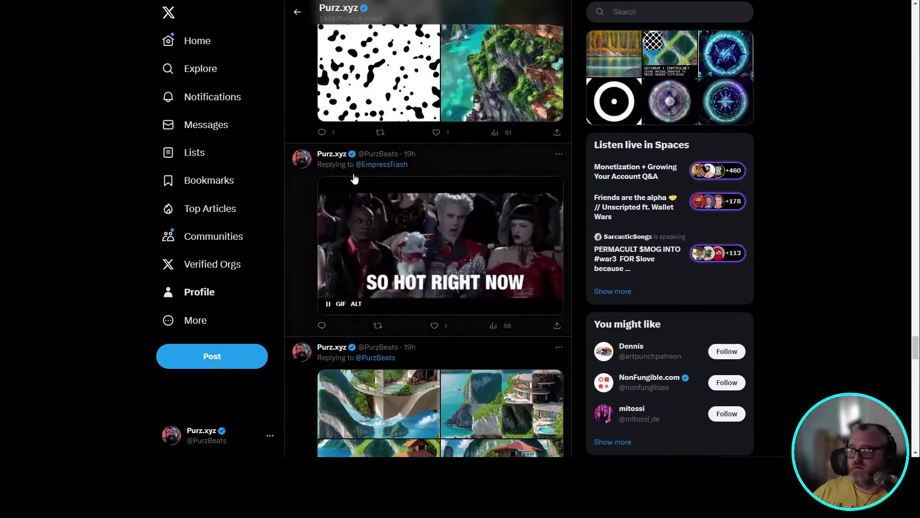
pyautogui.scroll(3, 360, 179)
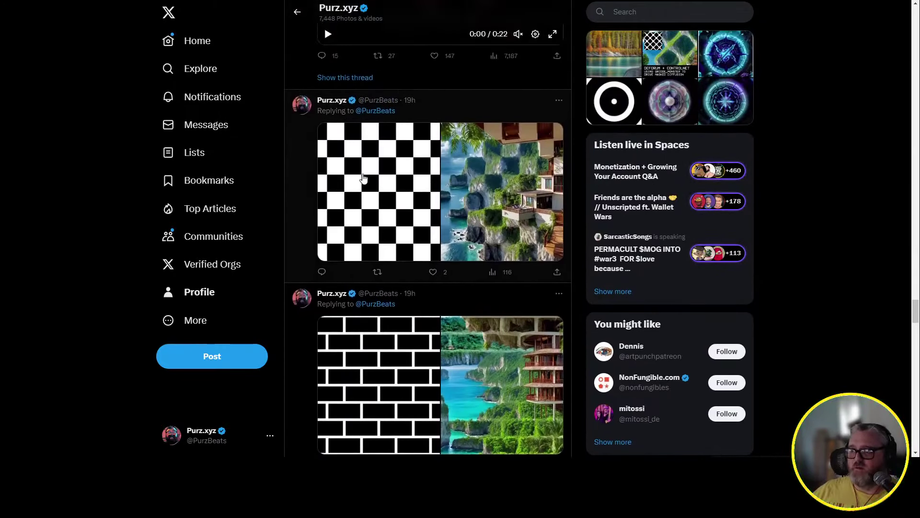
pyautogui.click(453, 182)
pyautogui.click(493, 131)
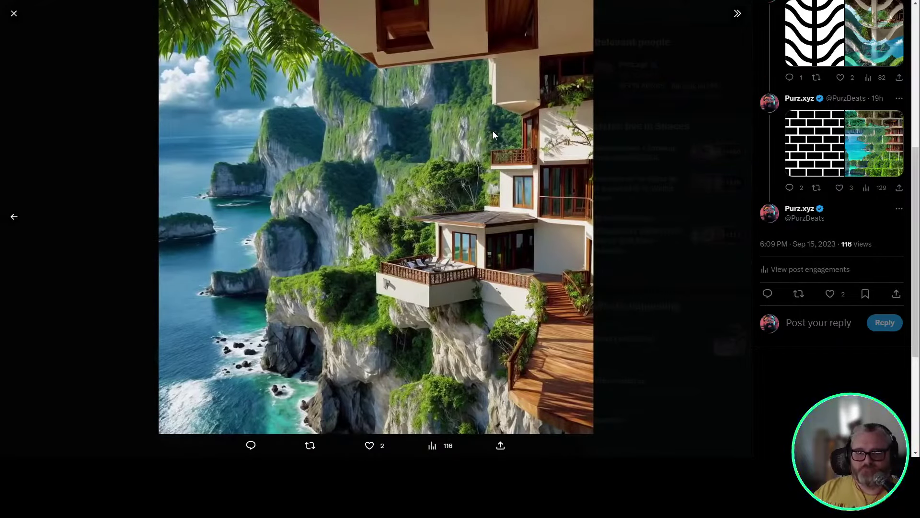
pyautogui.press('Escape')
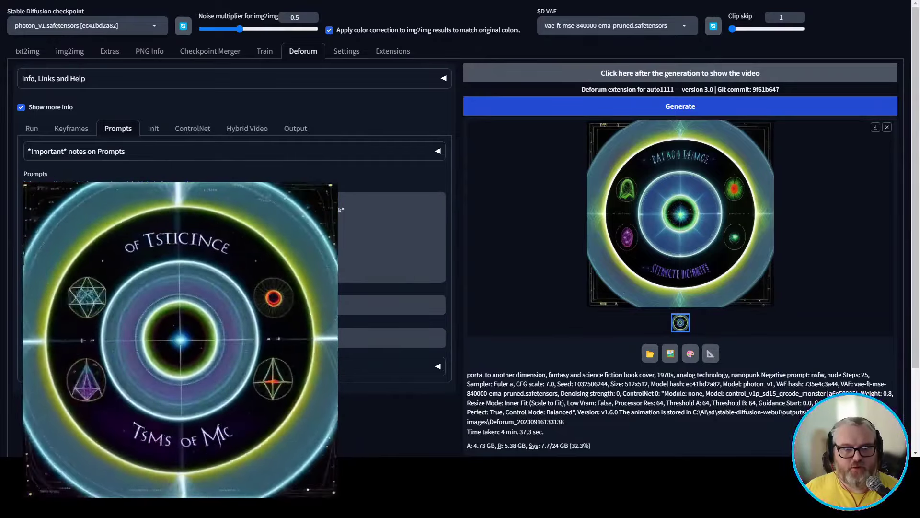
# Preview the finished portal frame, then launch a fresh Deforum render of the animation.
pyautogui.click(680, 213)
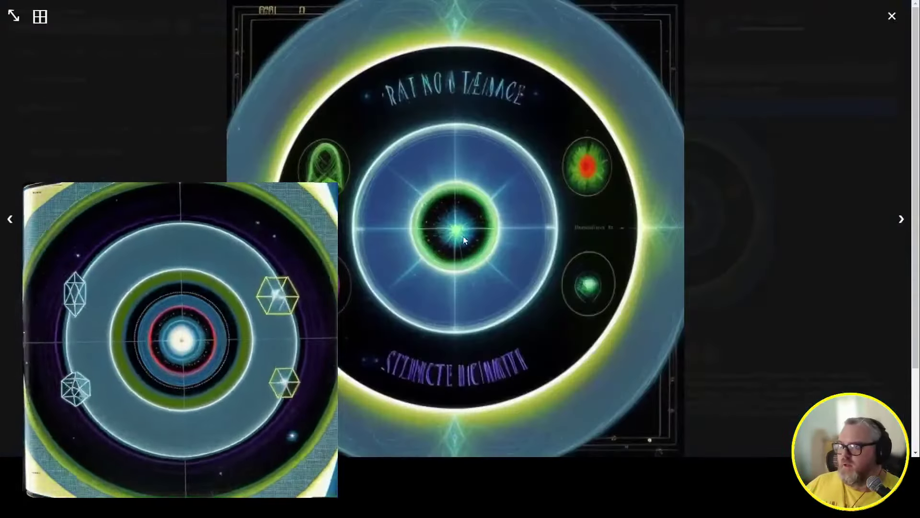
pyautogui.click(464, 240)
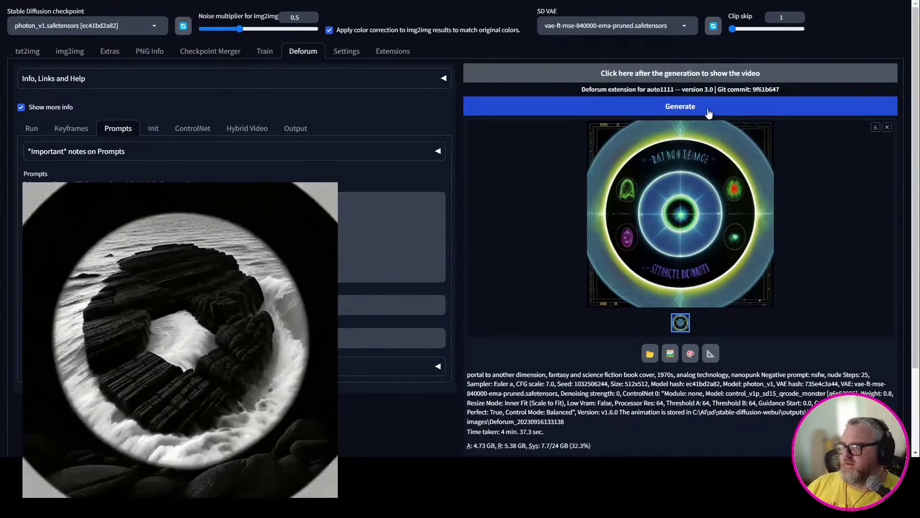
pyautogui.click(709, 112)
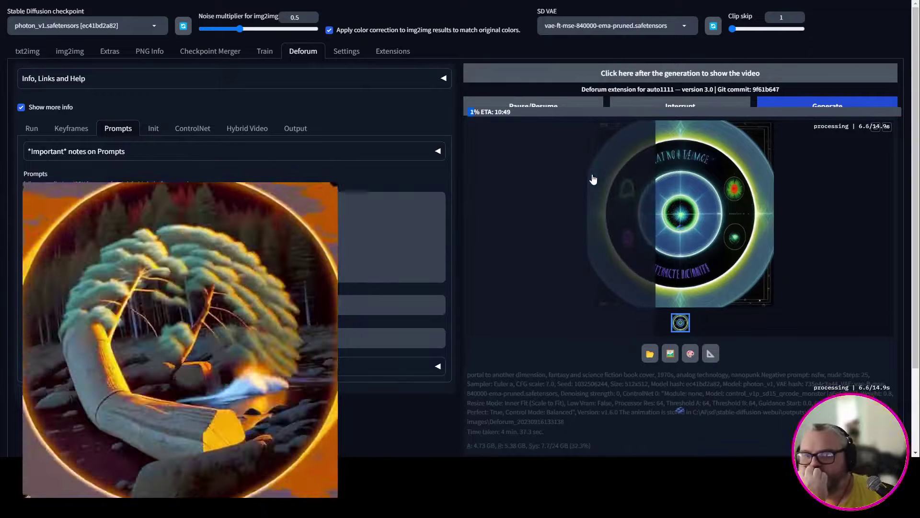
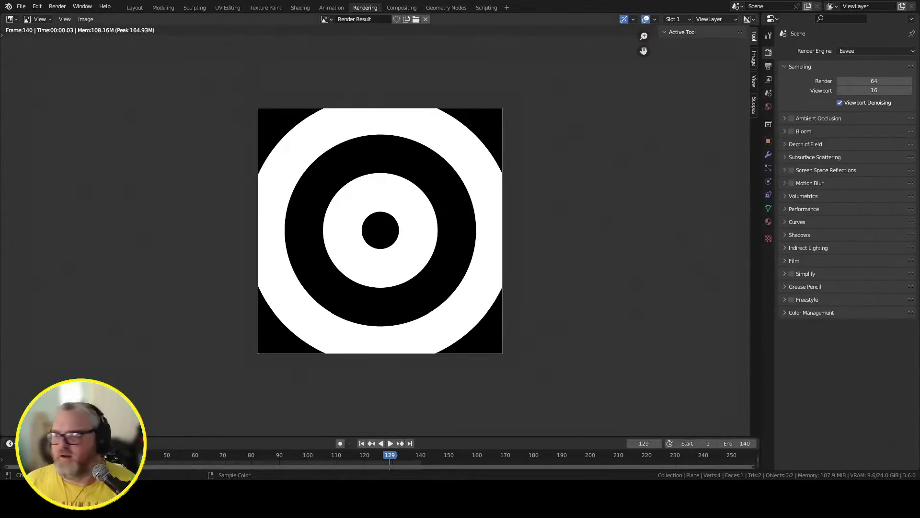
# Insert a Math node set to Divide between the Wave Texture and the Color Ramp.
pyautogui.click(135, 8)
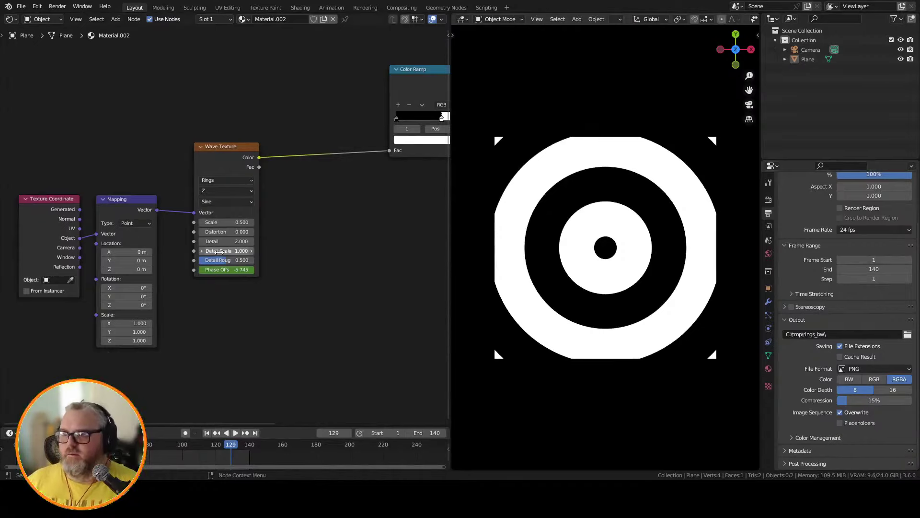
pyautogui.moveTo(238, 173); pyautogui.dragTo(240, 172)
pyautogui.hotkey('shift', 'a')
pyautogui.click(292, 188)
pyautogui.write('math')
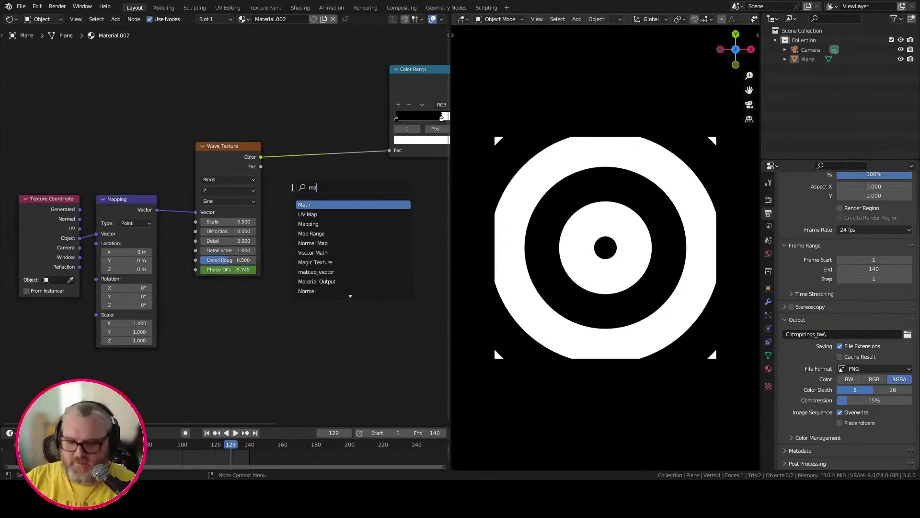
pyautogui.press('Return')
pyautogui.click(331, 158)
pyautogui.click(330, 172)
pyautogui.click(319, 229)
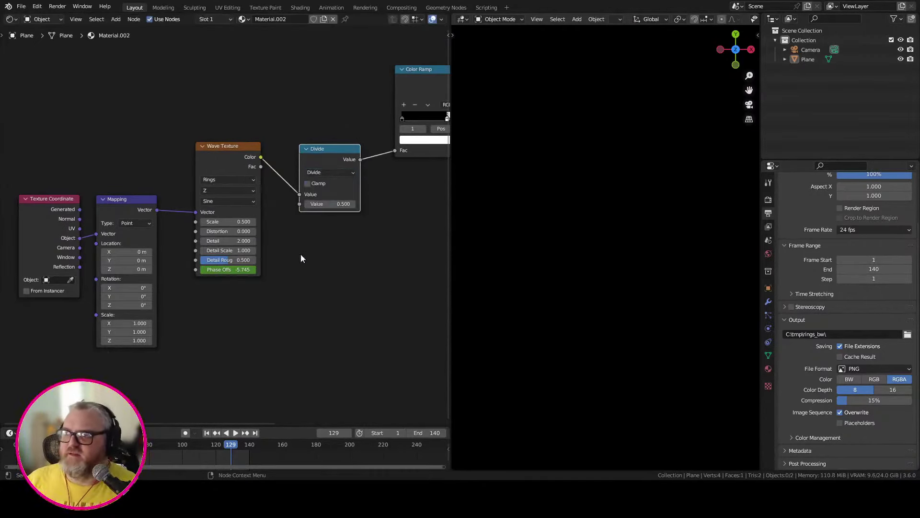
# Add a Magic Texture fed by the Mapping vector and connect it into the Divide node.
pyautogui.hotkey('shift', 'a')
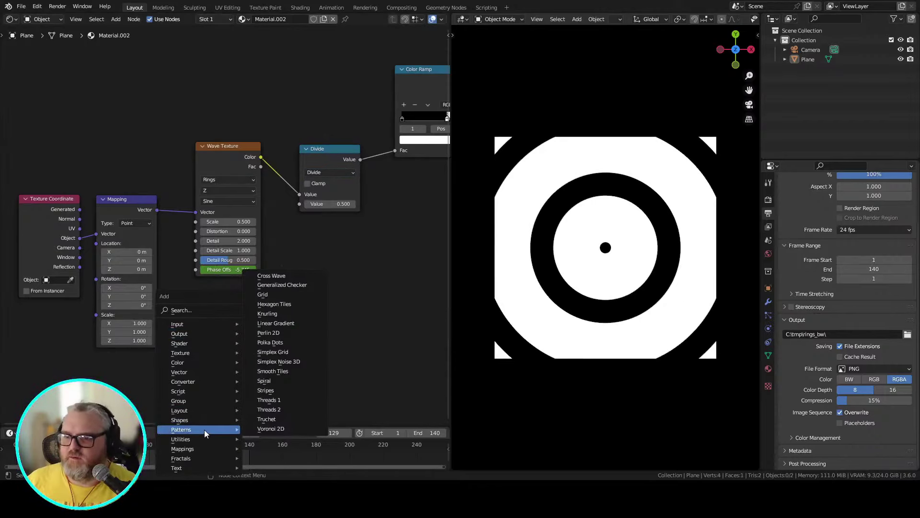
pyautogui.moveTo(213, 353)
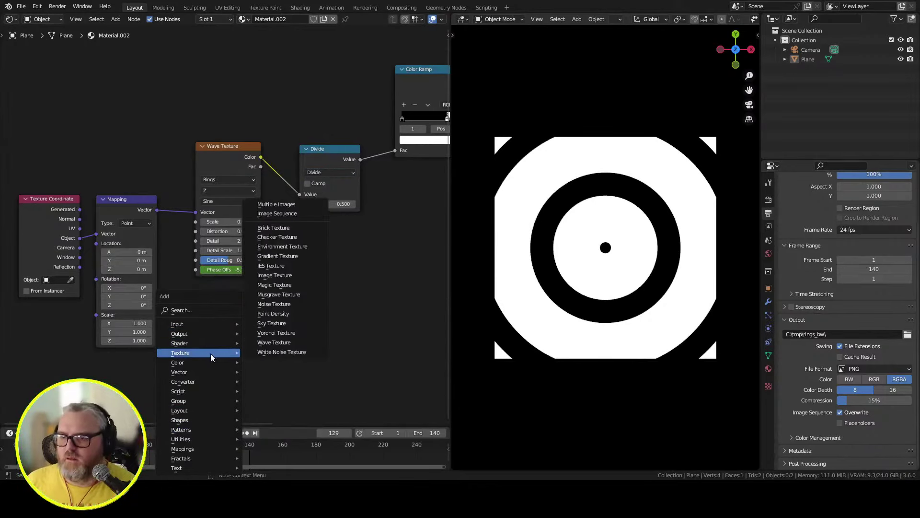
pyautogui.click(288, 285)
pyautogui.click(187, 278)
pyautogui.moveTo(257, 302); pyautogui.dragTo(299, 203)
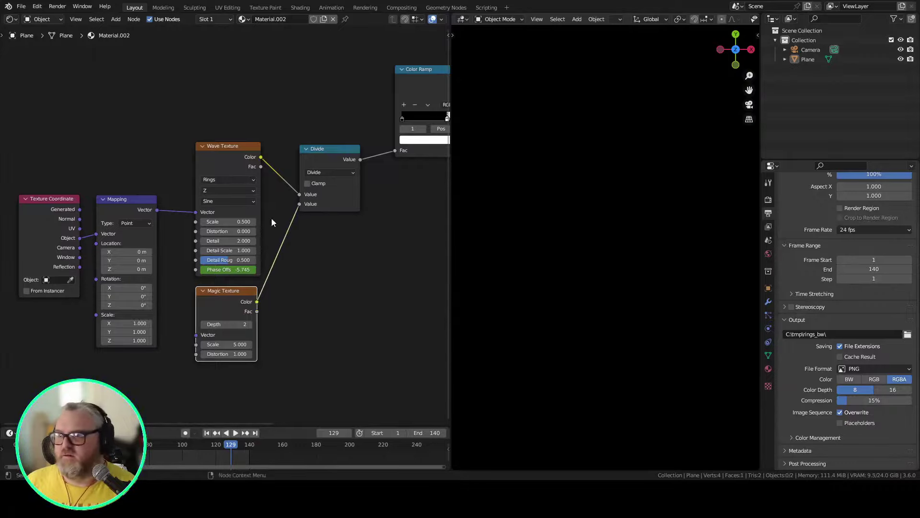
pyautogui.moveTo(157, 209); pyautogui.dragTo(249, 354)
# Preview the animation, lower the Magic Texture scale and raise its depth to 3.
pyautogui.hotkey('shift', 'ctrl', 'space')
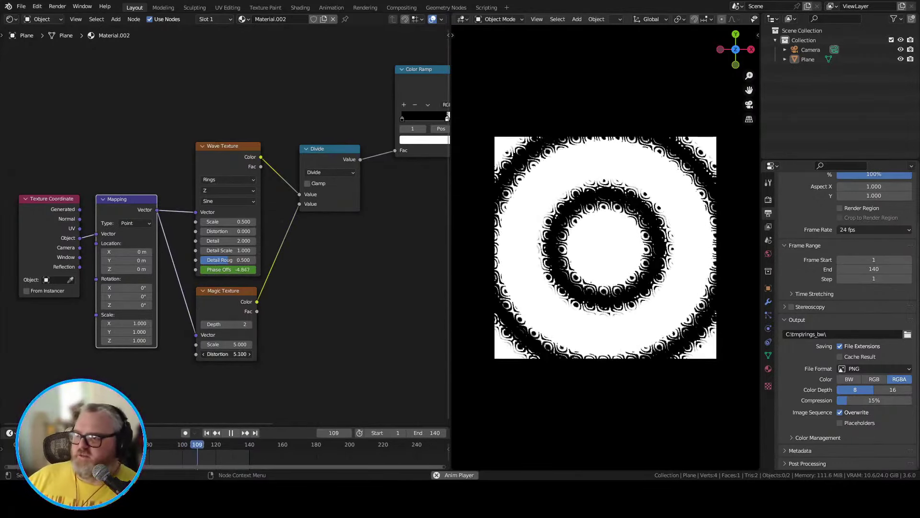
pyautogui.hotkey('ctrl', 'z')
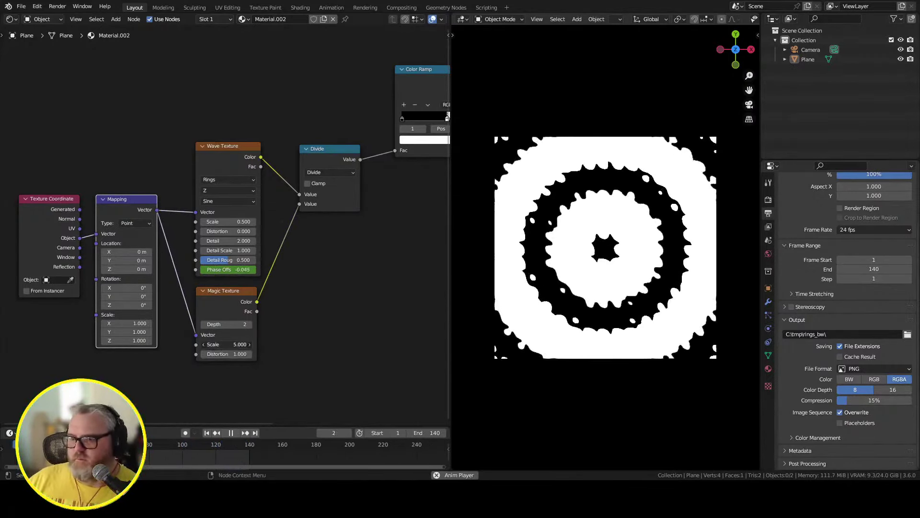
pyautogui.moveTo(238, 343); pyautogui.dragTo(300, 204)
pyautogui.click(252, 324)
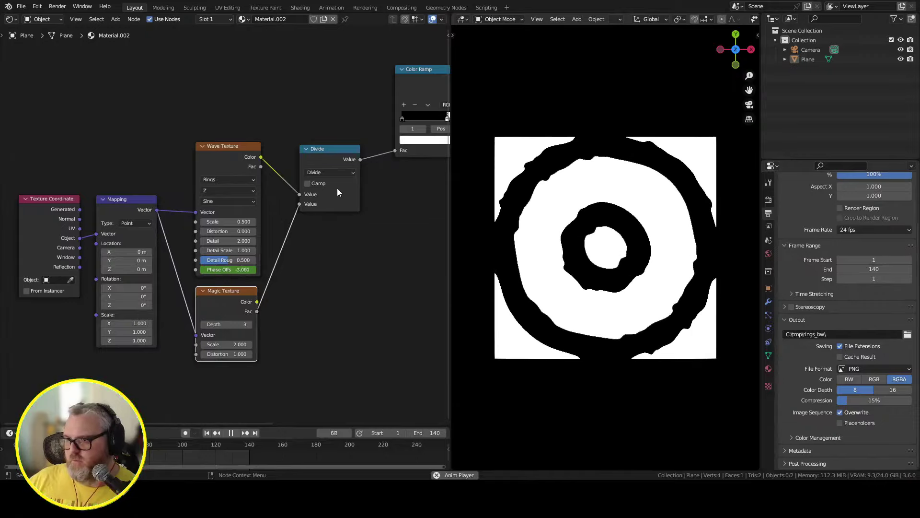
# Set the Wave Texture to direction Y, Saw profile and scale 1.0.
pyautogui.click(228, 190)
pyautogui.click(225, 211)
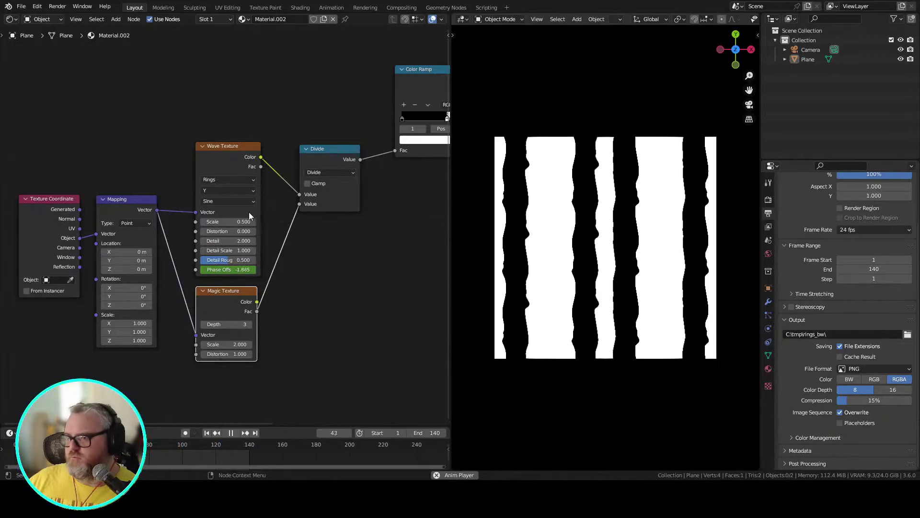
pyautogui.click(228, 201)
pyautogui.click(228, 218)
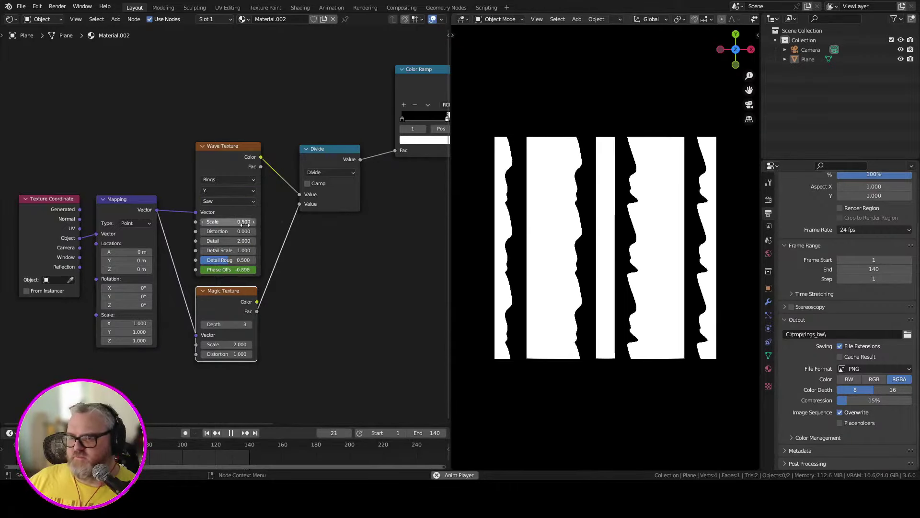
pyautogui.moveTo(228, 231); pyautogui.dragTo(370, 259)
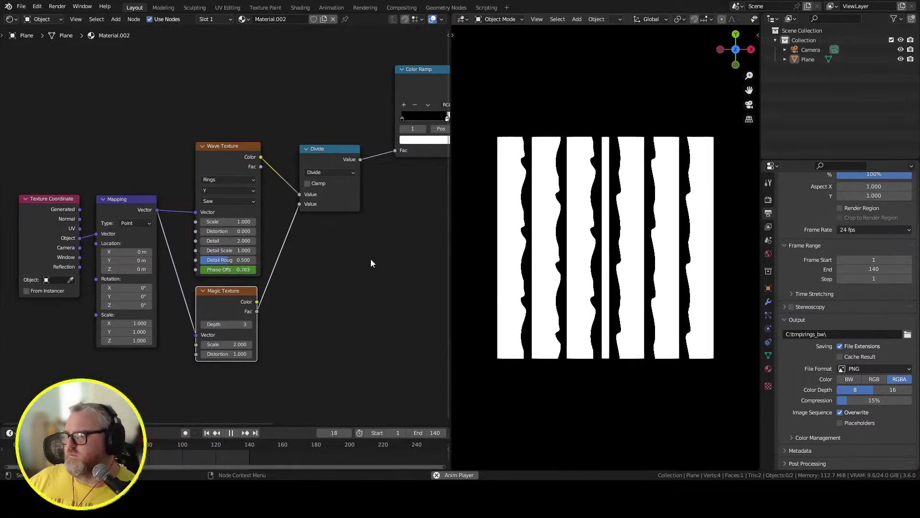
# Raise Magic Texture depth to 4 and move the Color Ramp's second stop to 0.968.
pyautogui.click(249, 324)
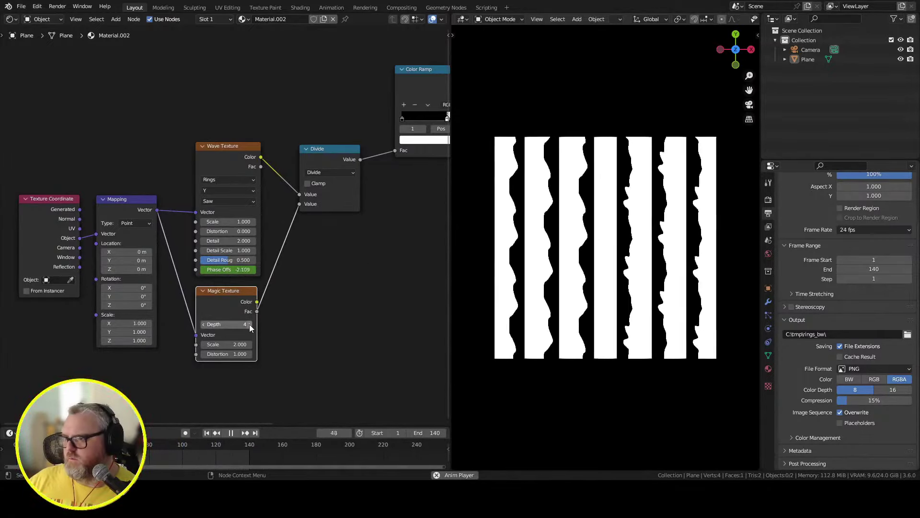
pyautogui.moveTo(249, 324); pyautogui.dragTo(185, 354)
pyautogui.moveTo(358, 150); pyautogui.dragTo(426, 149)
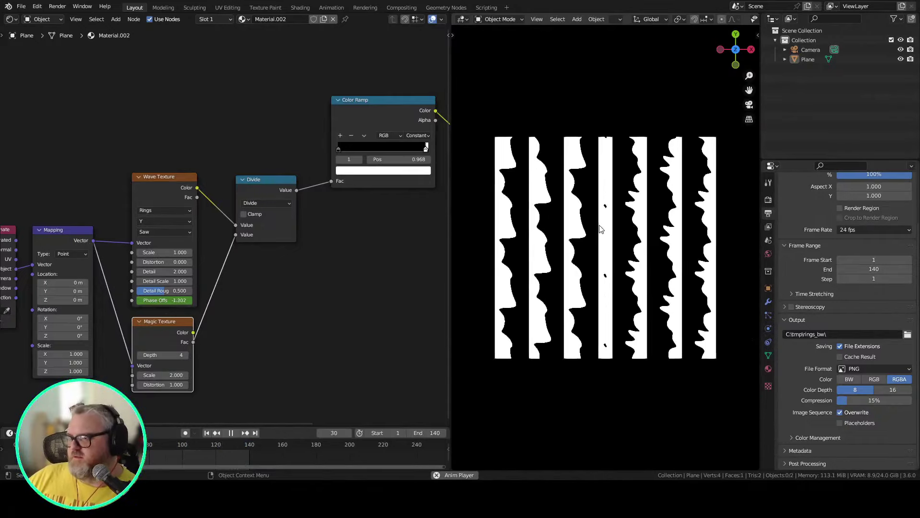
# Change the output path to C:\tmp\saw_blades\ and render the full animation.
pyautogui.press('space')
pyautogui.click(804, 334)
pyautogui.press('BackSpace')
pyautogui.press('BackSpace')
pyautogui.press('BackSpace')
pyautogui.press('BackSpace')
pyautogui.press('BackSpace')
pyautogui.press('BackSpace')
pyautogui.press('BackSpace')
pyautogui.press('BackSpace')
pyautogui.press('BackSpace')
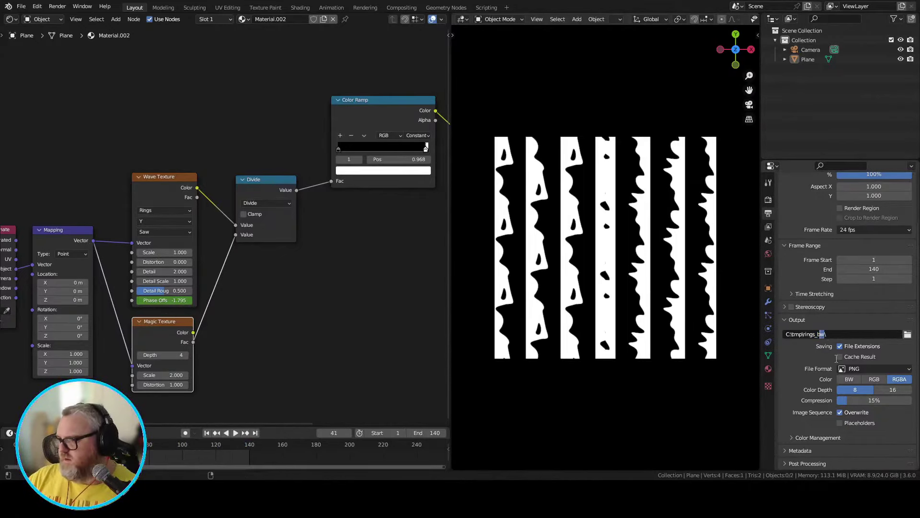
pyautogui.write('saw\\_blades\\')
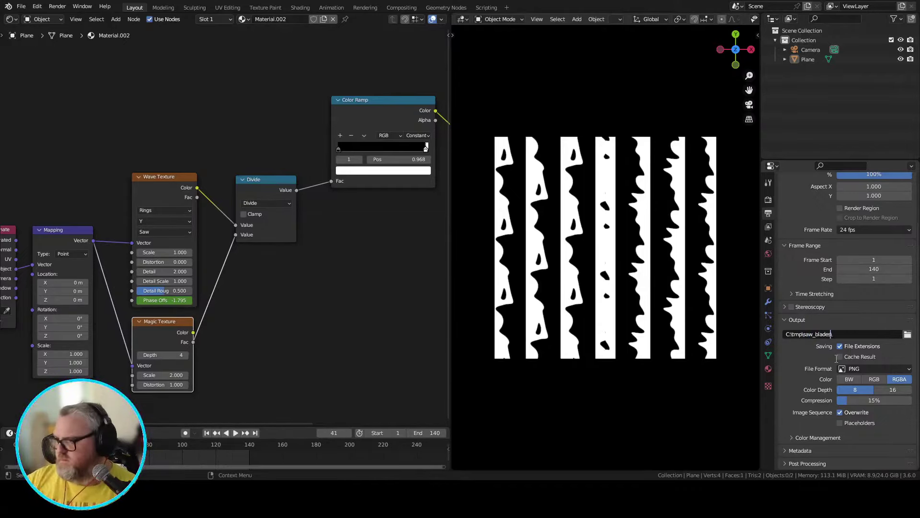
pyautogui.click(58, 6)
pyautogui.click(67, 24)
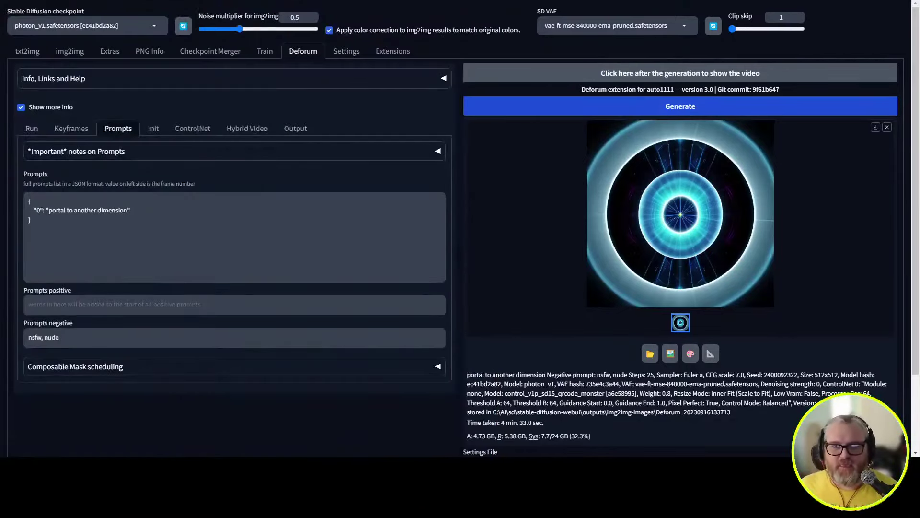
# In Keyframes > Seed, switch seed behavior to schedule and begin editing the seed schedule.
pyautogui.click(71, 128)
pyautogui.scroll(-1, 86, 167)
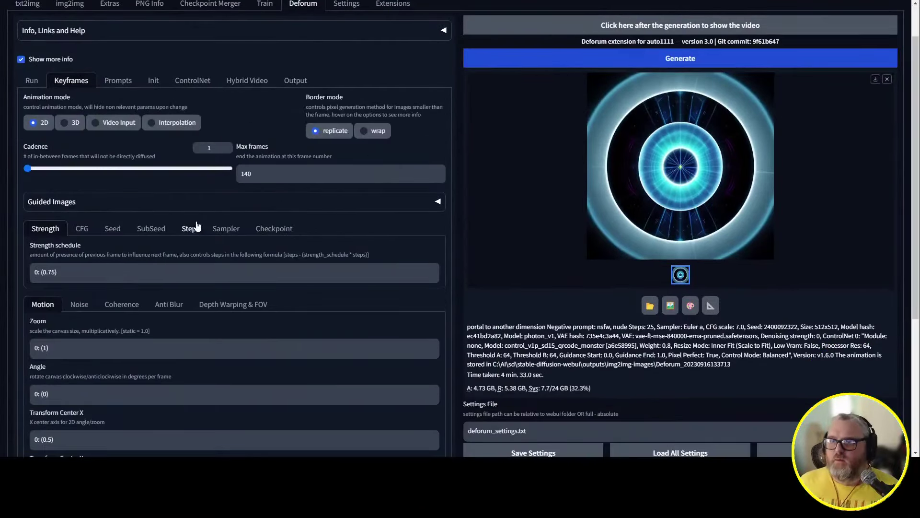
pyautogui.click(115, 229)
pyautogui.scroll(-1, 123, 229)
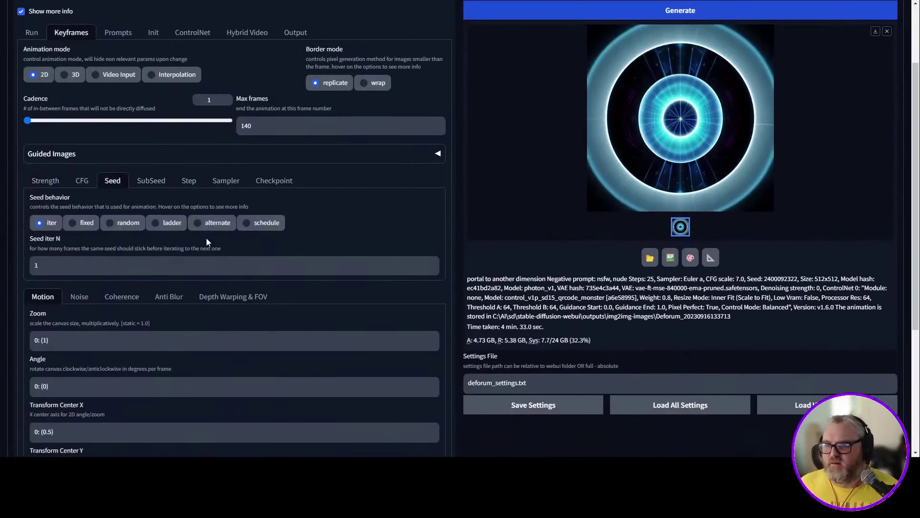
pyautogui.click(262, 222)
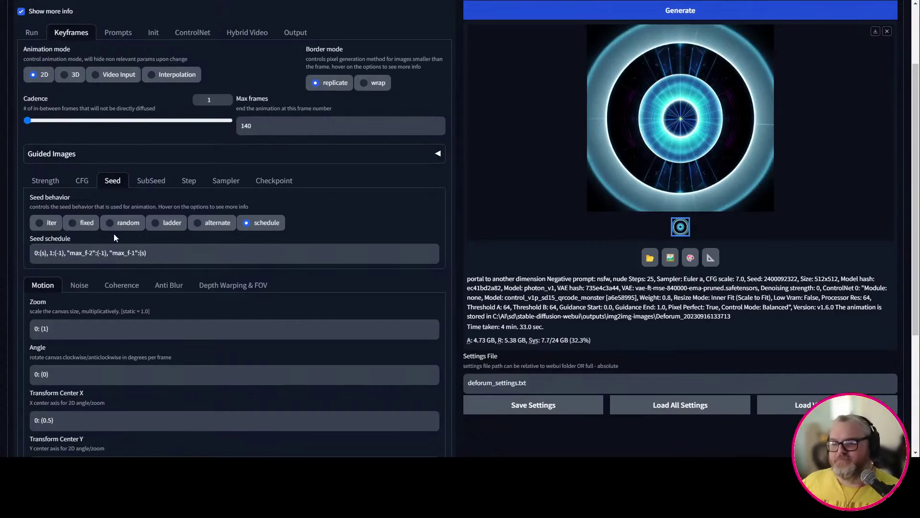
pyautogui.click(136, 254)
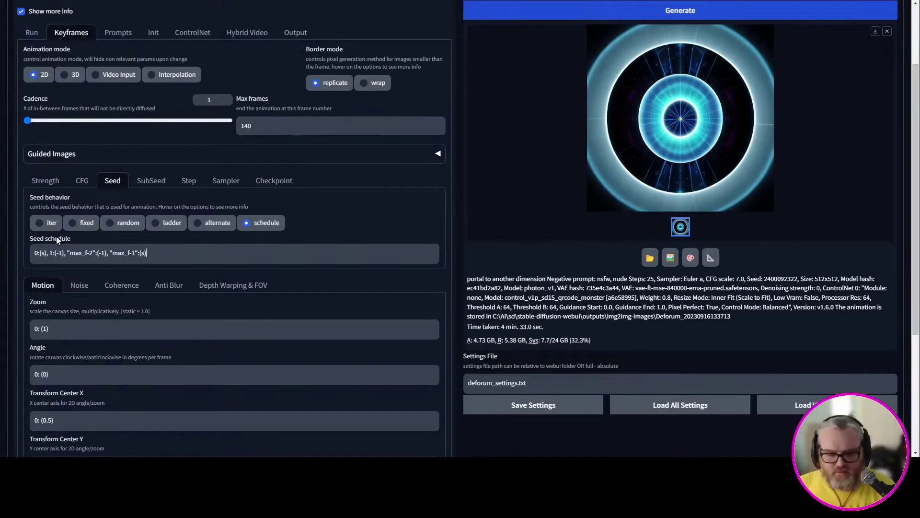
pyautogui.hotkey('ctrl', 't')
pyautogui.write('how does seed s')
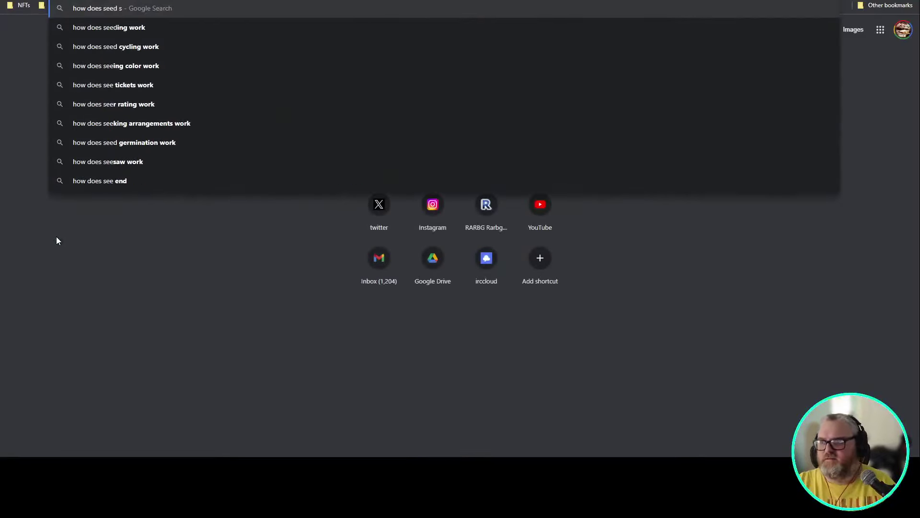
pyautogui.write('chedulin')
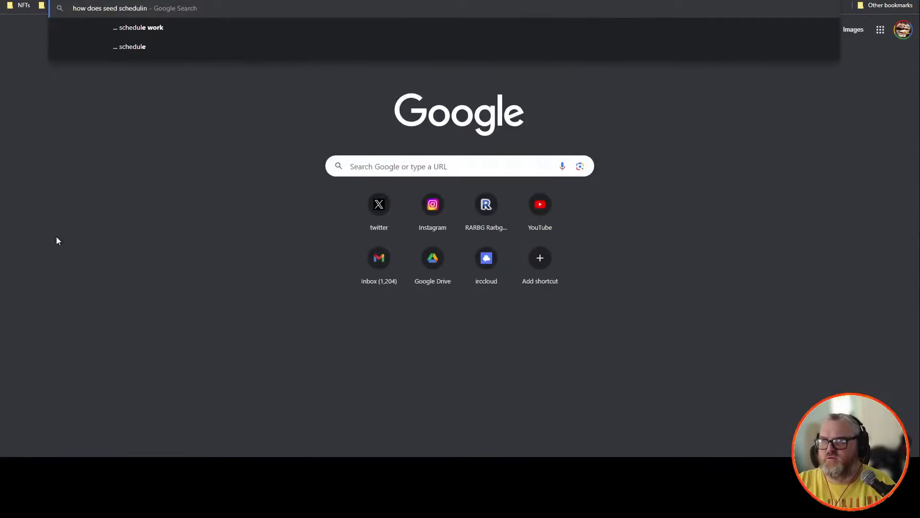
pyautogui.write('g work in deforum')
pyautogui.press('Return')
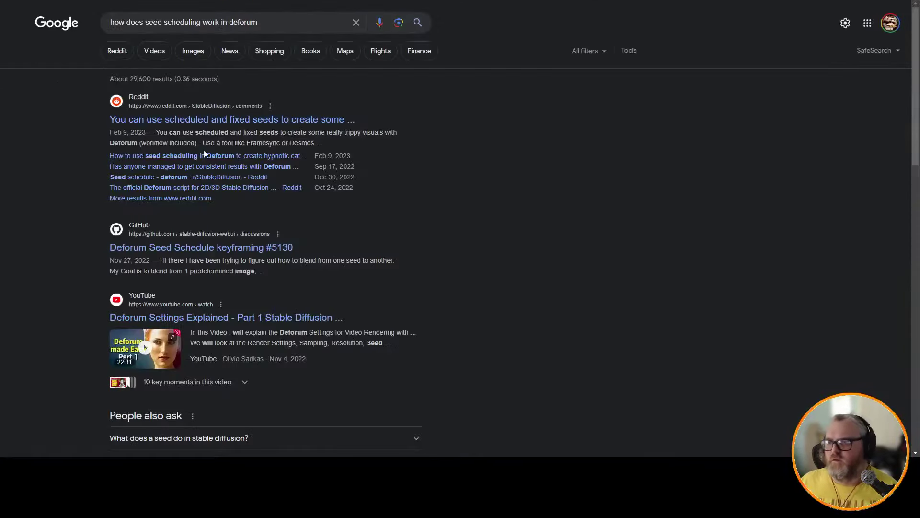
pyautogui.click(223, 247)
pyautogui.scroll(-3, 241, 262)
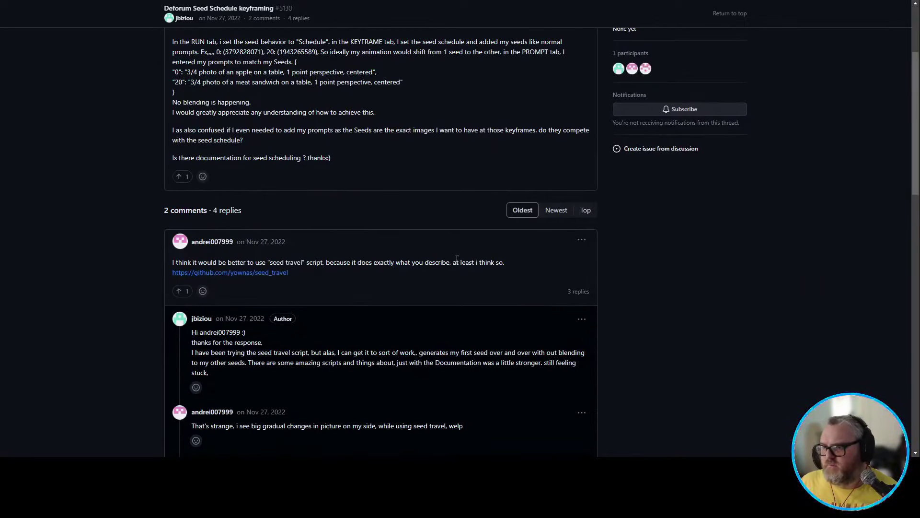
pyautogui.scroll(-8, 456, 259)
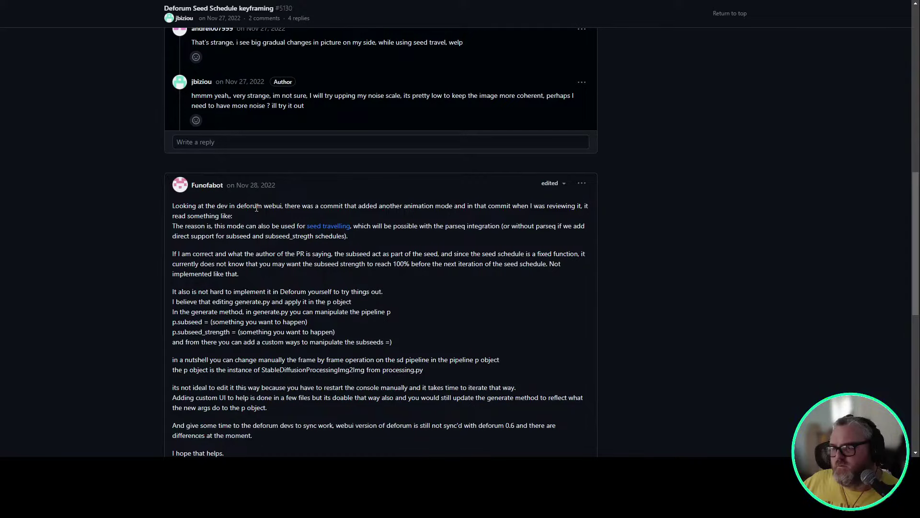
pyautogui.scroll(-10, 256, 207)
pyautogui.scroll(15, 252, 212)
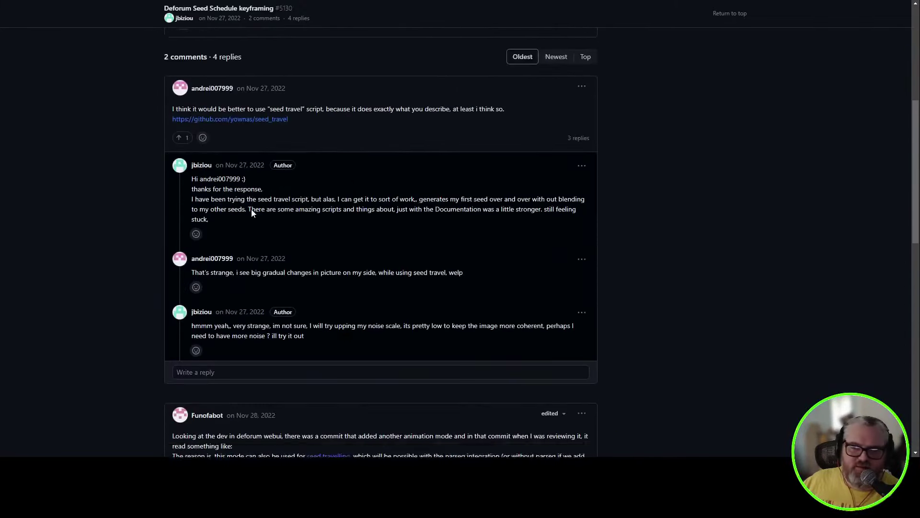
pyautogui.scroll(6, 253, 213)
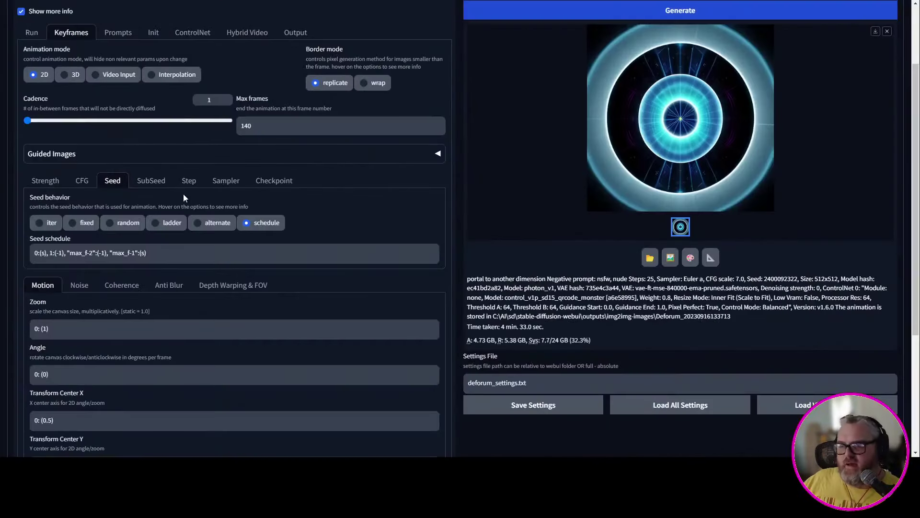
pyautogui.click(147, 252)
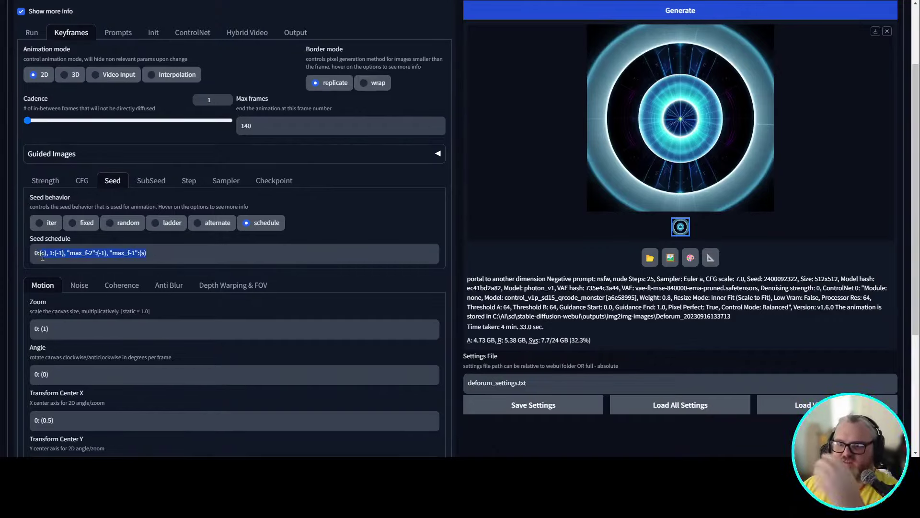
# Type the first seed schedule entries 0:(1), 1:(2), 2:(3).
pyautogui.write('1), (1:')
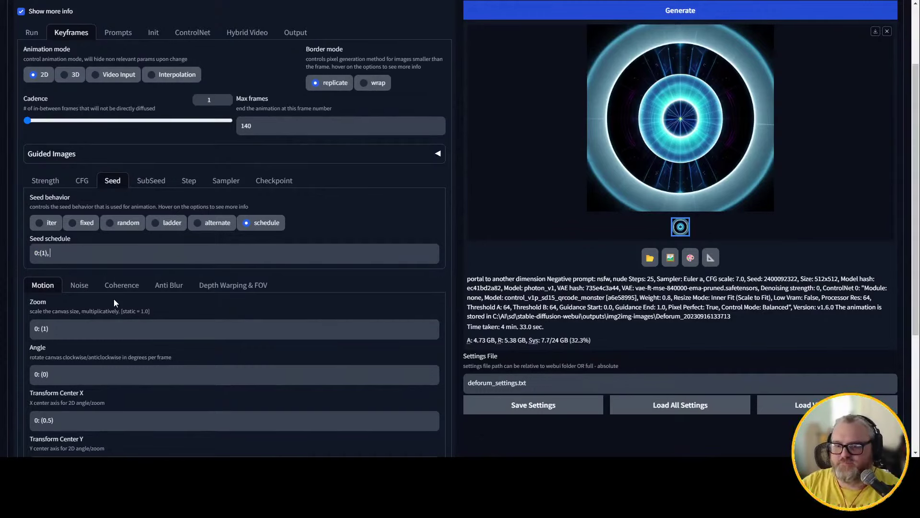
pyautogui.press('BackSpace')
pyautogui.press('BackSpace')
pyautogui.press('BackSpace')
pyautogui.write('1:(')
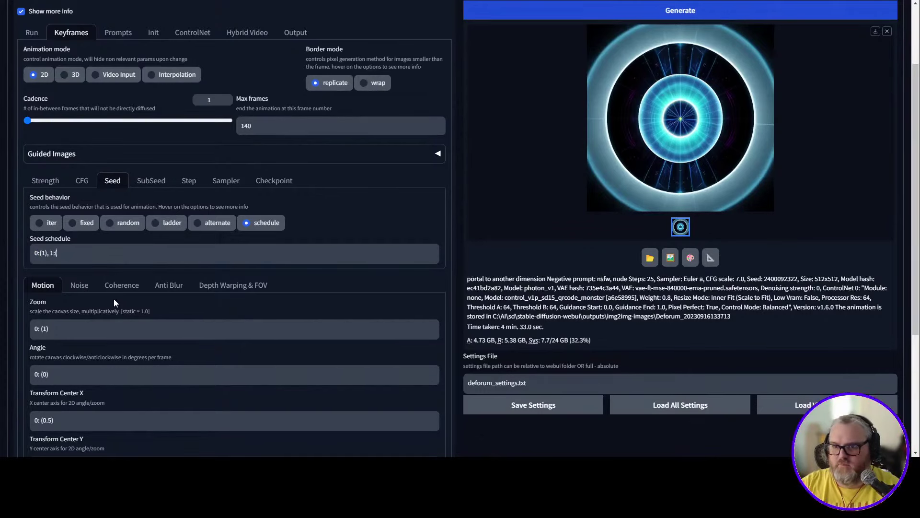
pyautogui.write('2), ')
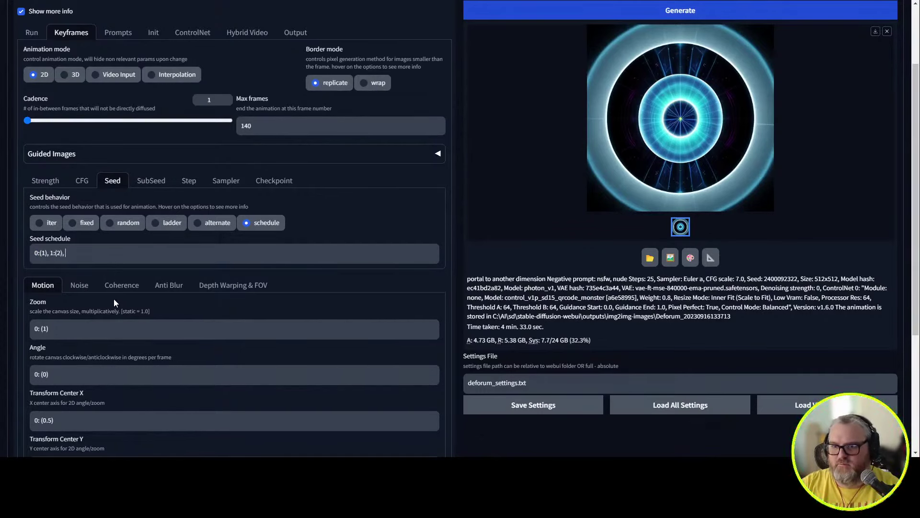
pyautogui.write('2:9')
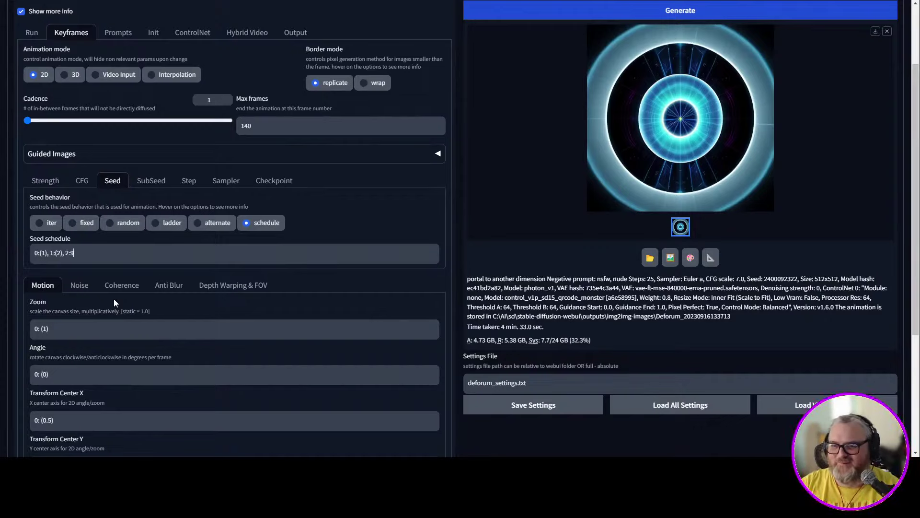
pyautogui.press('BackSpace')
pyautogui.write('(3),')
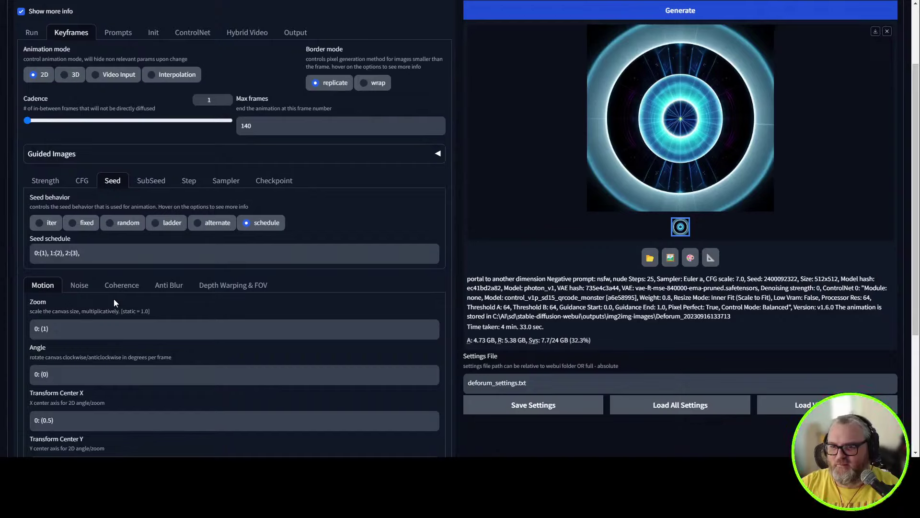
# Duplicate the entries and renumber the copies to 3:(4), 4:(5), 5:(6).
pyautogui.press('End')
pyautogui.write('0:(1), 1:(2), 2:(3),')
pyautogui.press('Left')
pyautogui.press('Left')
pyautogui.press('Left')
pyautogui.press('Left')
pyautogui.press('Left')
pyautogui.press('Left')
pyautogui.press('Left')
pyautogui.press('Left')
pyautogui.press('Left')
pyautogui.press('Left')
pyautogui.press('Left')
pyautogui.press('Left')
pyautogui.press('Left')
pyautogui.press('Left')
pyautogui.press('Left')
pyautogui.press('Left')
pyautogui.press('Left')
pyautogui.press('Left')
pyautogui.press('Left')
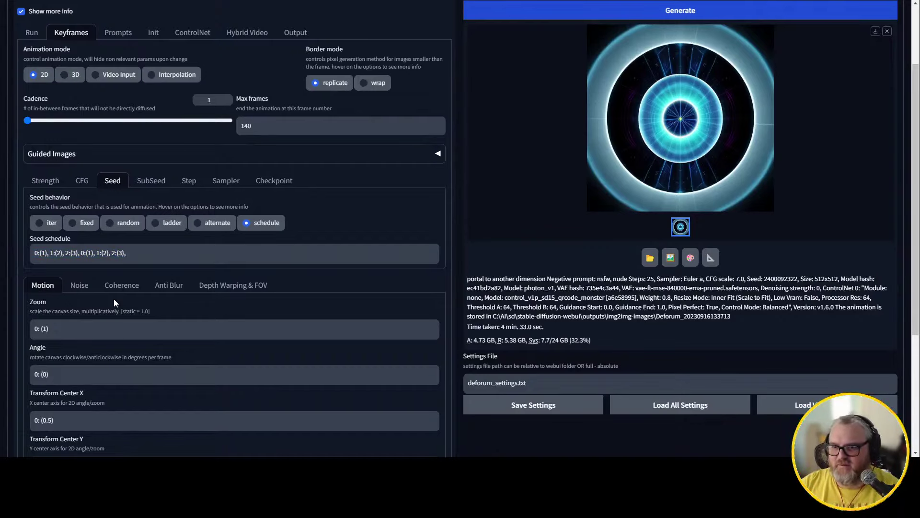
pyautogui.press('BackSpace')
pyautogui.write('3')
pyautogui.press('Right')
pyautogui.press('Right')
pyautogui.press('Right')
pyautogui.press('BackSpace')
pyautogui.write('4')
pyautogui.press('Right')
pyautogui.press('Right')
pyautogui.press('Right')
pyautogui.press('Right')
pyautogui.press('BackSpace')
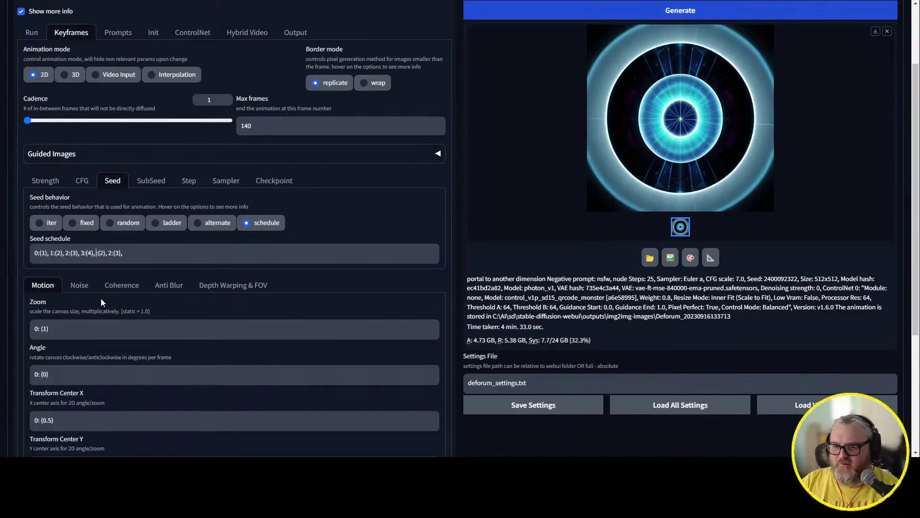
pyautogui.write('4')
pyautogui.press('Right')
pyautogui.press('Right')
pyautogui.press('Right')
pyautogui.press('BackSpace')
pyautogui.write('5')
pyautogui.press('Right')
pyautogui.press('Right')
pyautogui.press('Right')
pyautogui.press('Right')
pyautogui.press('BackSpace')
pyautogui.write('5')
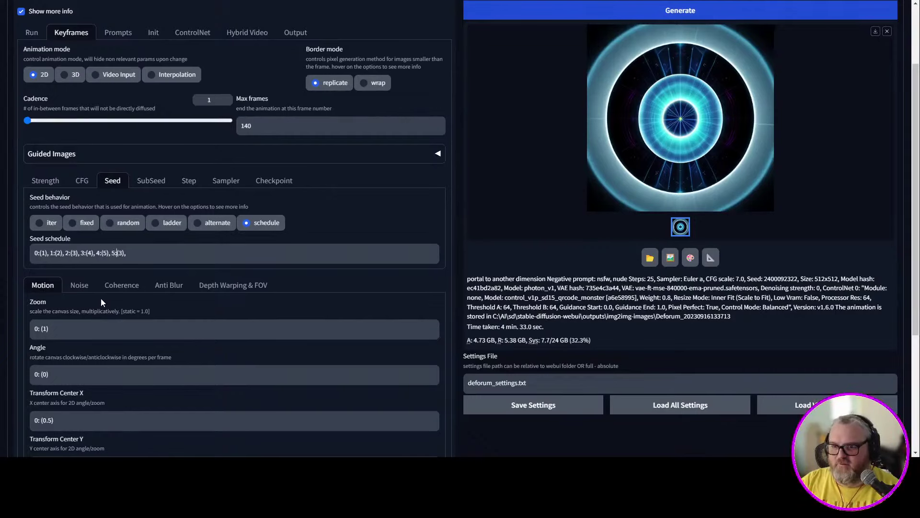
pyautogui.press('Right')
pyautogui.press('Right')
pyautogui.press('Right')
pyautogui.press('BackSpace')
pyautogui.write('6')
# Paste another copy of the entries and renumber them to continue through 11:(12).
pyautogui.press('End')
pyautogui.write('0:(1), 1:(2), 2:(3), 3:(4), 4:(5), 5:(6),')
pyautogui.press('Left')
pyautogui.press('Left')
pyautogui.press('Left')
pyautogui.press('Left')
pyautogui.press('Left')
pyautogui.press('Left')
pyautogui.press('Left')
pyautogui.press('Left')
pyautogui.press('Left')
pyautogui.press('Left')
pyautogui.press('Left')
pyautogui.press('Left')
pyautogui.press('Left')
pyautogui.press('Left')
pyautogui.press('Left')
pyautogui.press('Left')
pyautogui.press('Left')
pyautogui.press('Left')
pyautogui.press('Left')
pyautogui.press('Left')
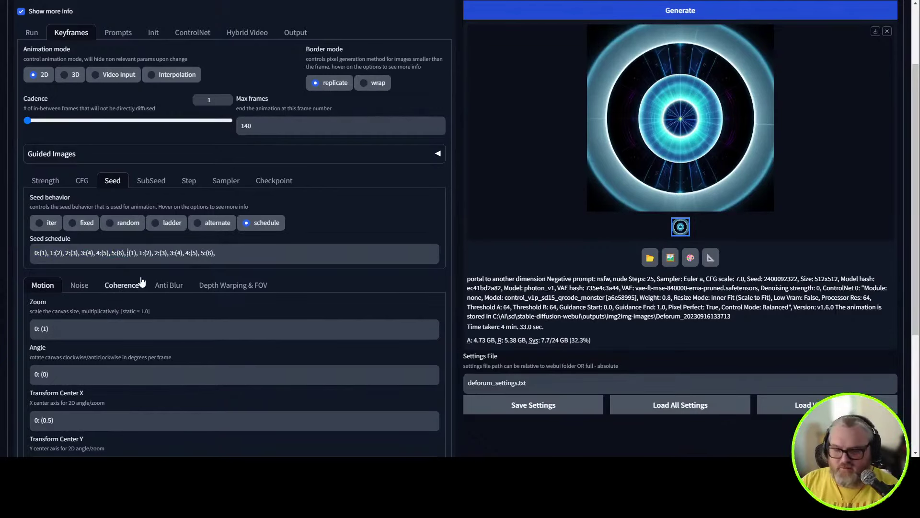
pyautogui.press('BackSpace')
pyautogui.write('6')
pyautogui.press('Right')
pyautogui.press('Right')
pyautogui.press('Right')
pyautogui.press('BackSpace')
pyautogui.write('7')
pyautogui.press('Right')
pyautogui.press('BackSpace')
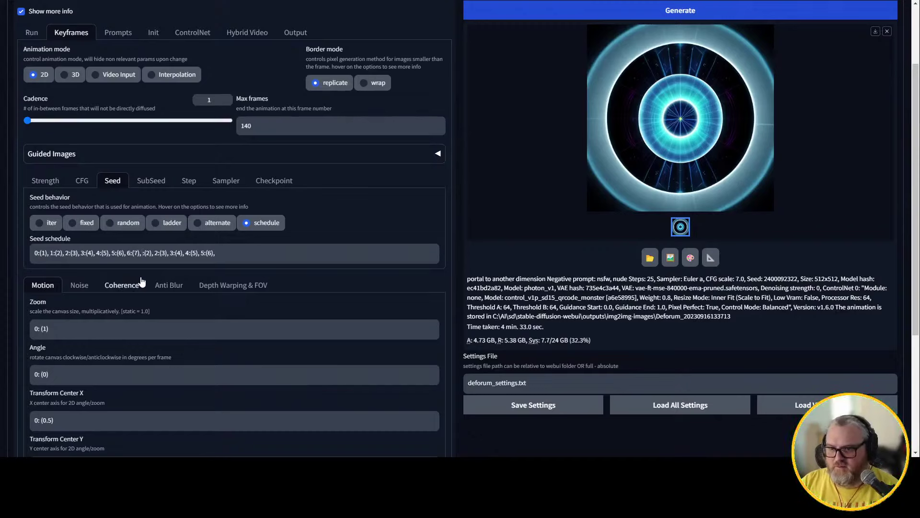
pyautogui.write('7')
pyautogui.press('Right')
pyautogui.press('Right')
pyautogui.press('Right')
pyautogui.press('BackSpace')
pyautogui.write('8')
pyautogui.press('Right')
pyautogui.press('Right')
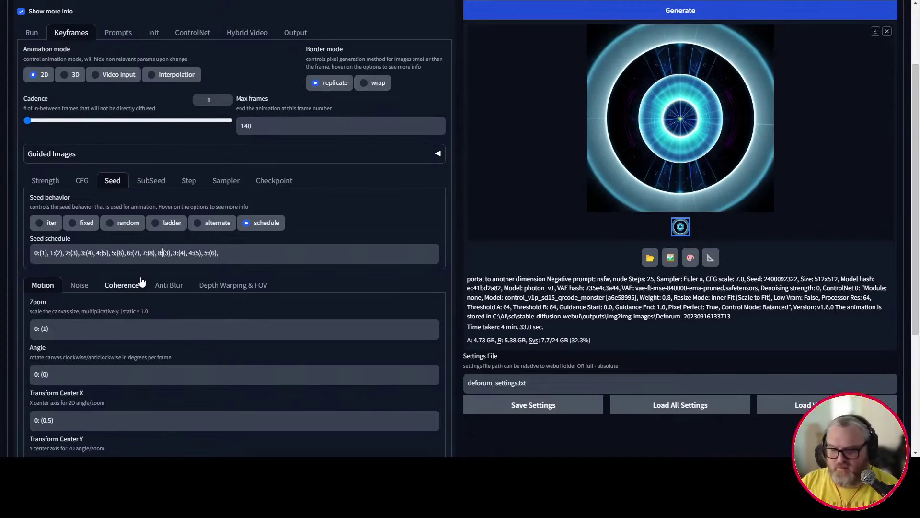
pyautogui.press('Right')
pyautogui.press('BackSpace')
pyautogui.write('10')
pyautogui.press('Right')
pyautogui.press('Right')
pyautogui.press('Right')
pyautogui.press('Right')
pyautogui.press('BackSpace')
pyautogui.write('10')
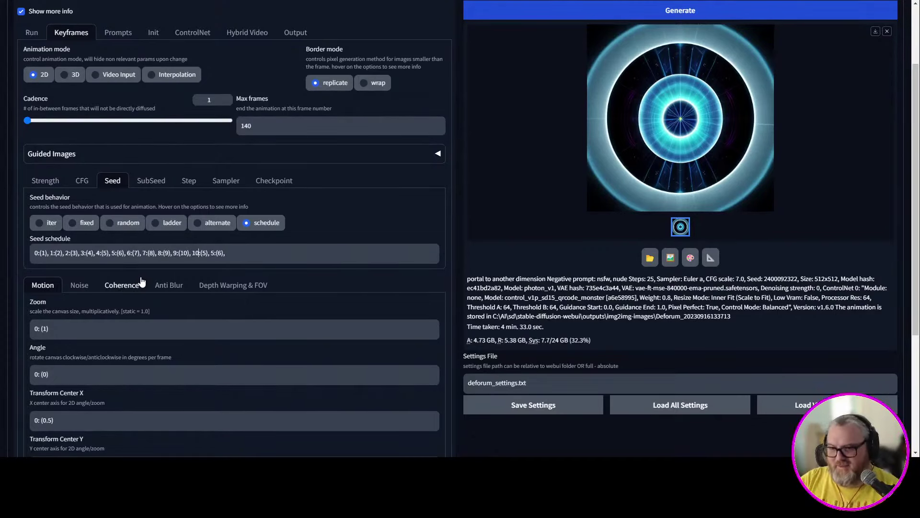
pyautogui.press('Right')
pyautogui.press('Right')
pyautogui.press('Right')
pyautogui.press('BackSpace')
pyautogui.write('11')
pyautogui.press('Right')
pyautogui.write('1')
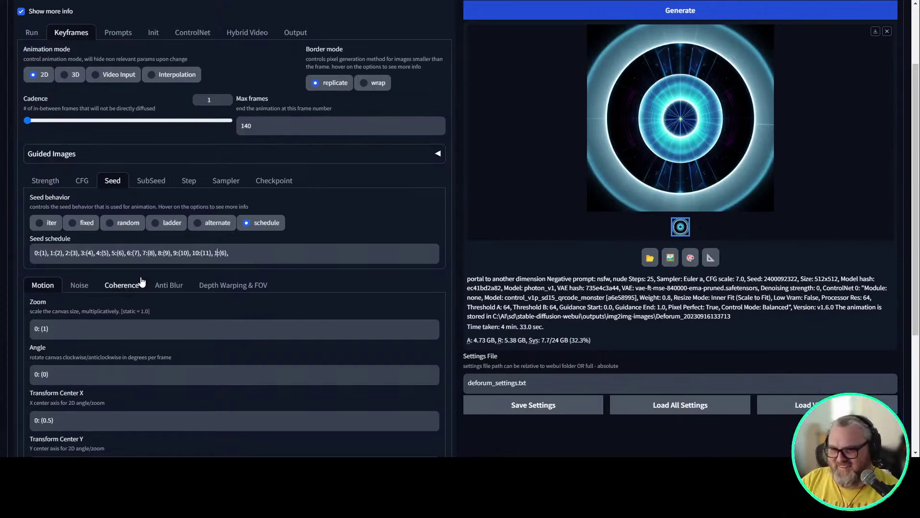
pyautogui.write('1')
pyautogui.press('Right')
pyautogui.press('Right')
pyautogui.press('Right')
pyautogui.press('BackSpace')
pyautogui.write('12')
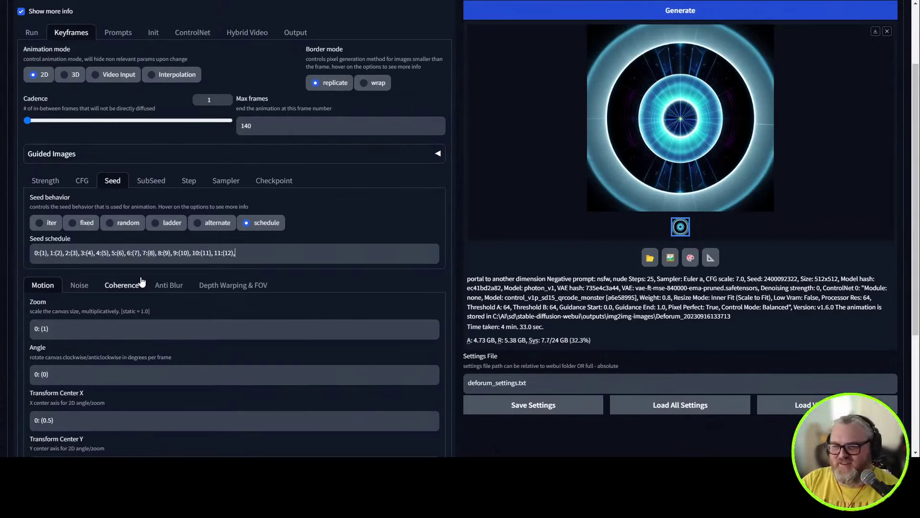
# Append 12:(0) to the schedule and work out 140 - 12 in a new browser tab.
pyautogui.write('12:(0)')
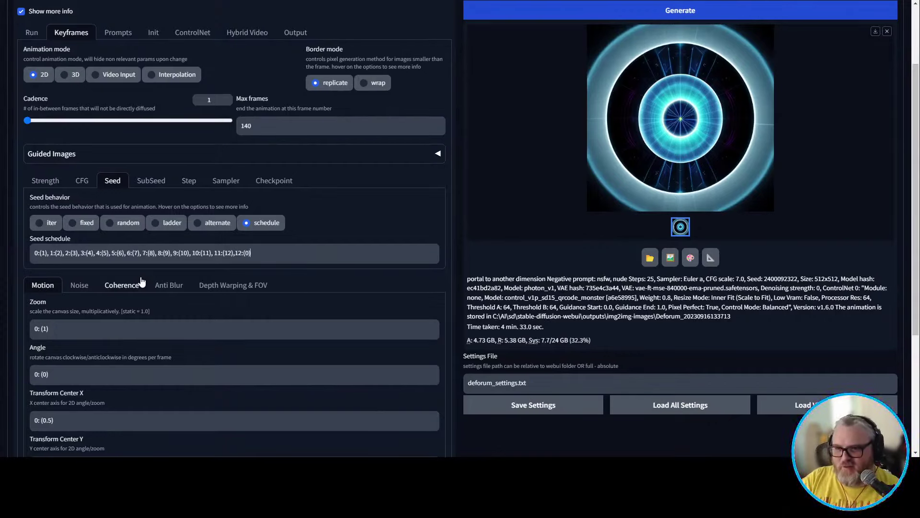
pyautogui.hotkey('ctrl', 't')
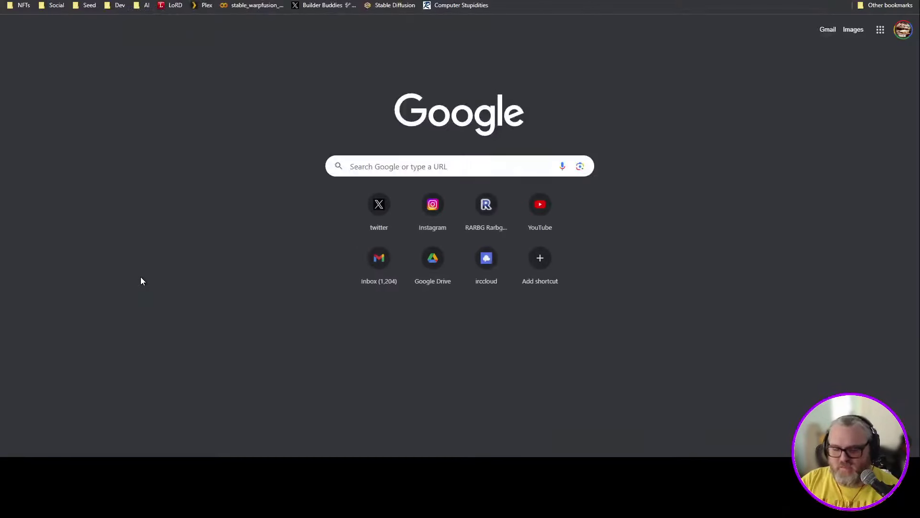
pyautogui.write('140 -')
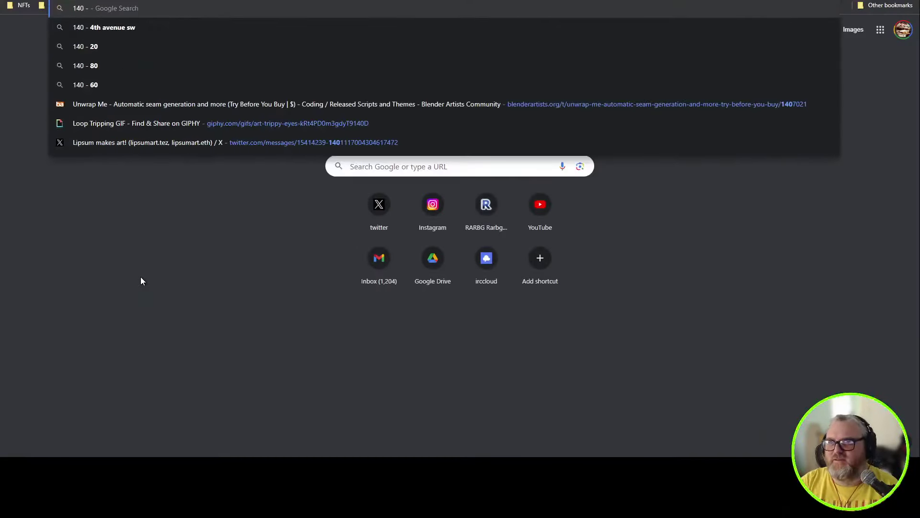
pyautogui.write(' 12')
# Add entries 128:(12) through 131:(9) and change frame 12's seed to -1.
pyautogui.hotkey('ctrl', 'w')
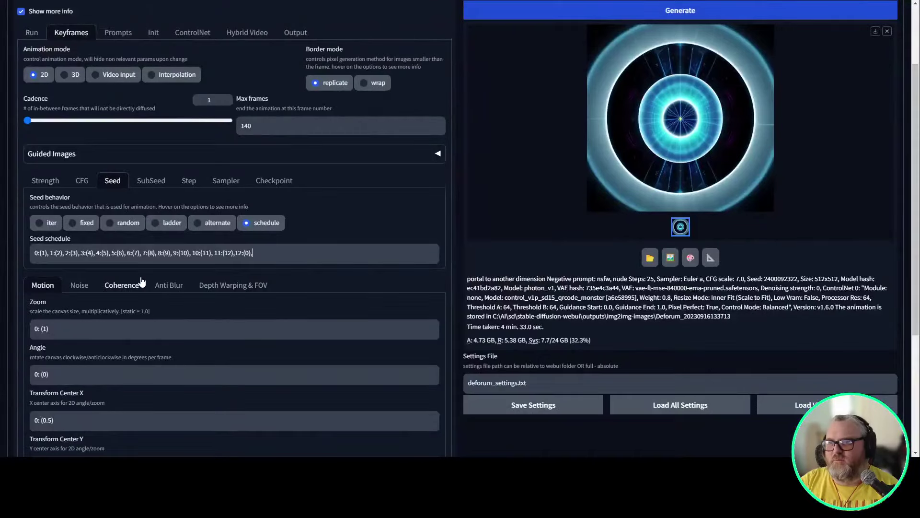
pyautogui.write('128')
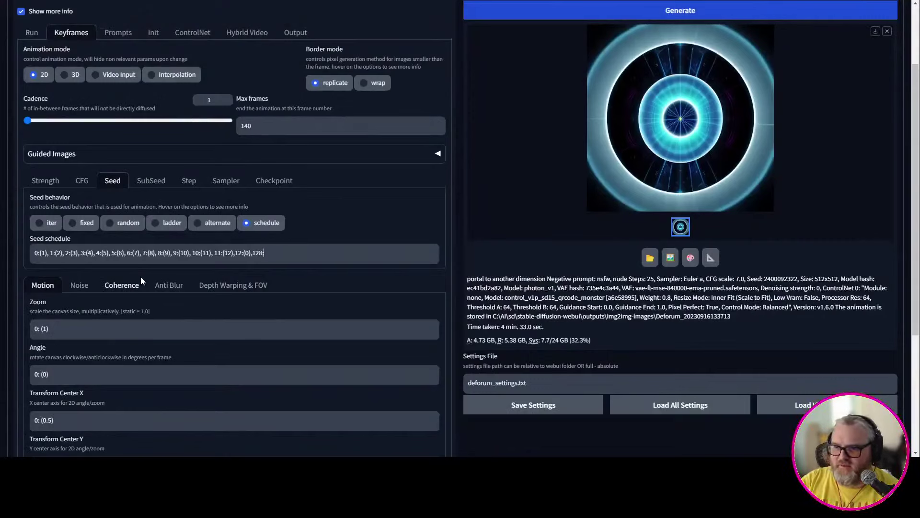
pyautogui.write(':(12)')
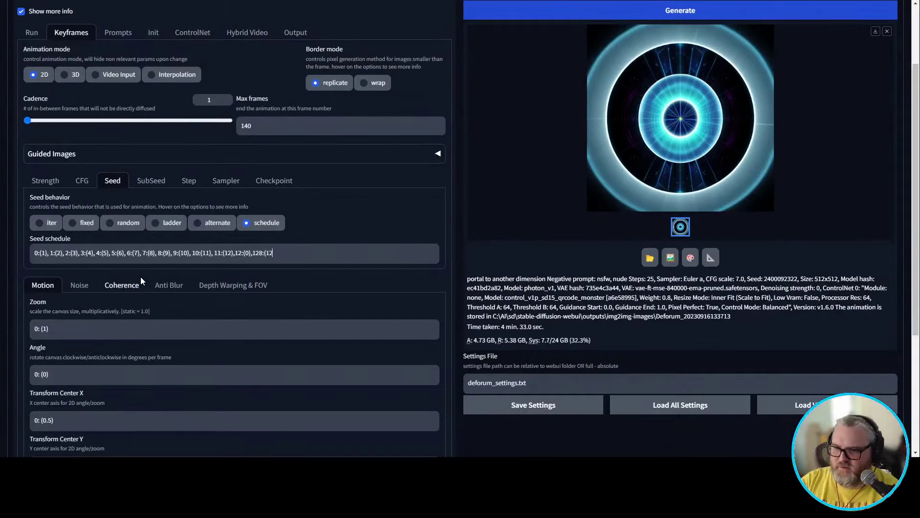
pyautogui.write(', 129')
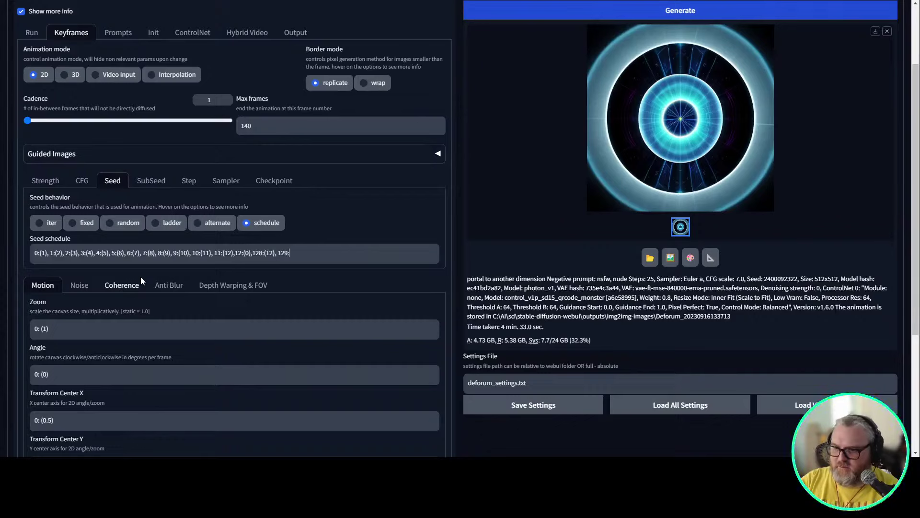
pyautogui.write(':(11), 1')
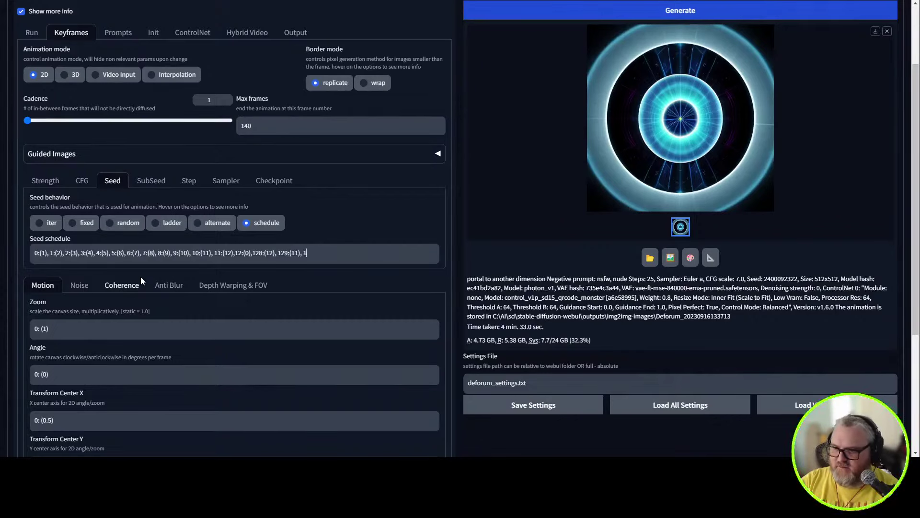
pyautogui.write('30:(10), 131')
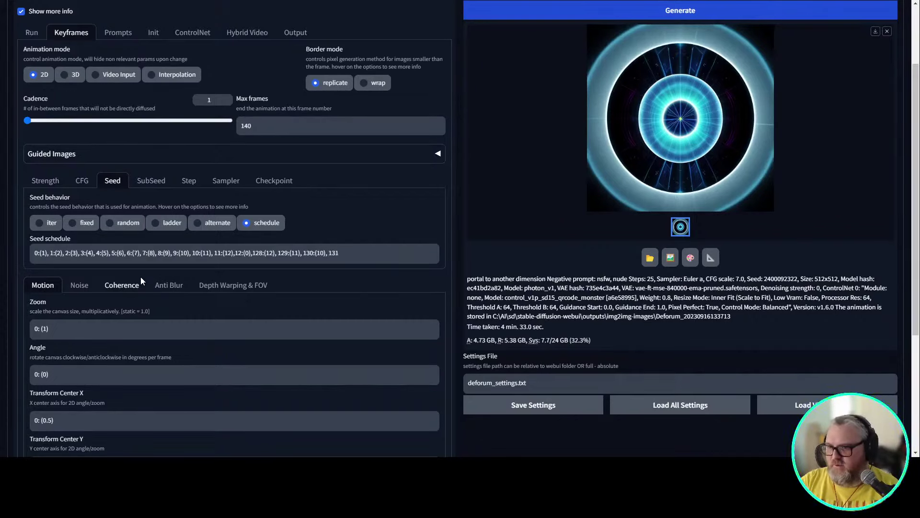
pyautogui.write(':(9),')
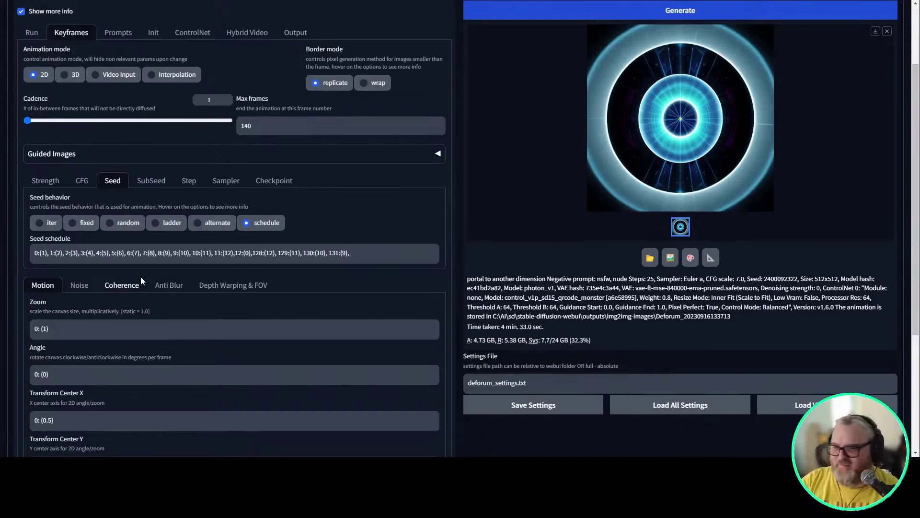
pyautogui.doubleClick(246, 253)
pyautogui.write('-1')
# Append 132:(8) through 139:(1) to the end of the seed schedule.
pyautogui.press('End')
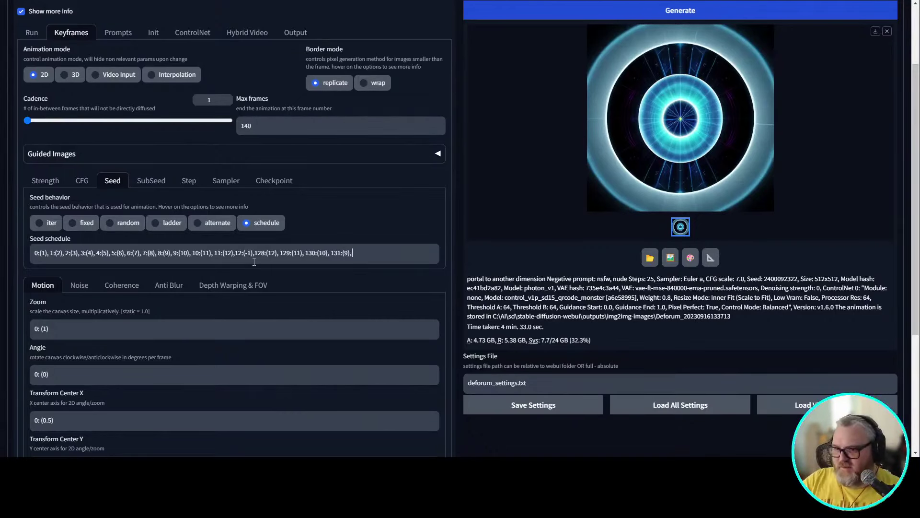
pyautogui.write('132')
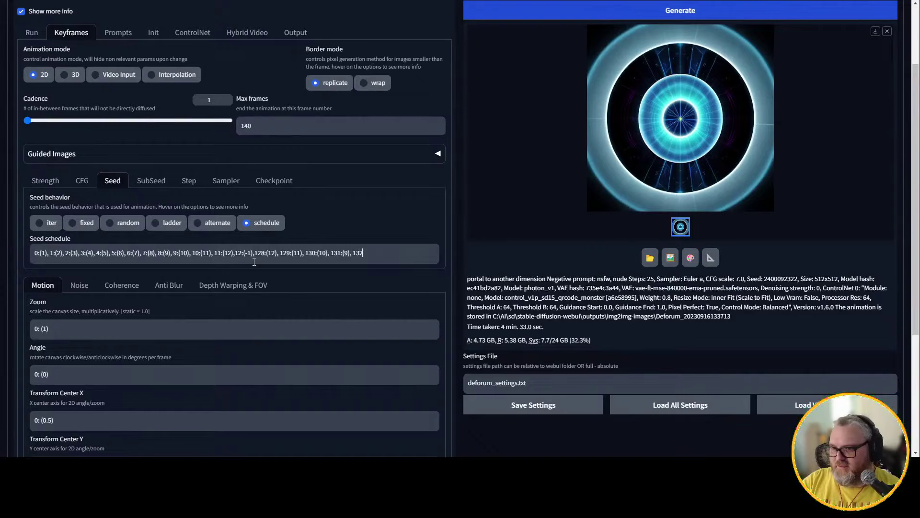
pyautogui.write(':(8), ')
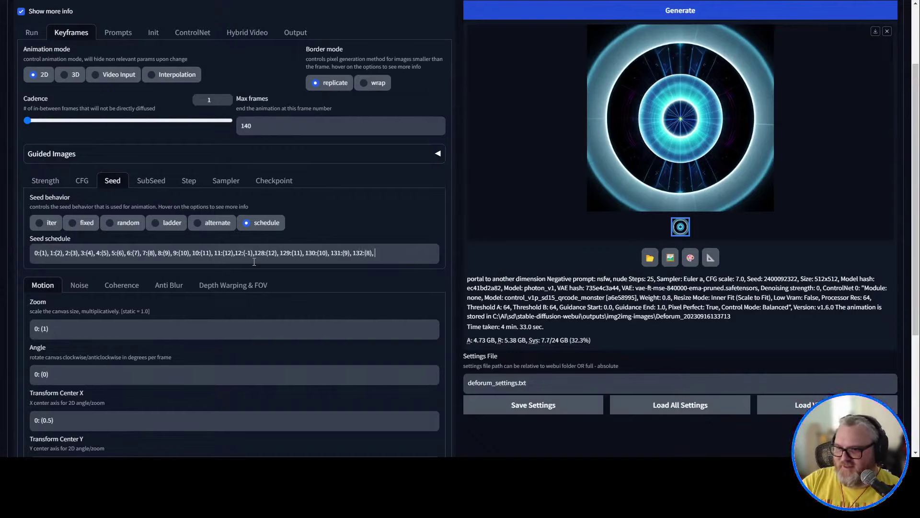
pyautogui.write('133')
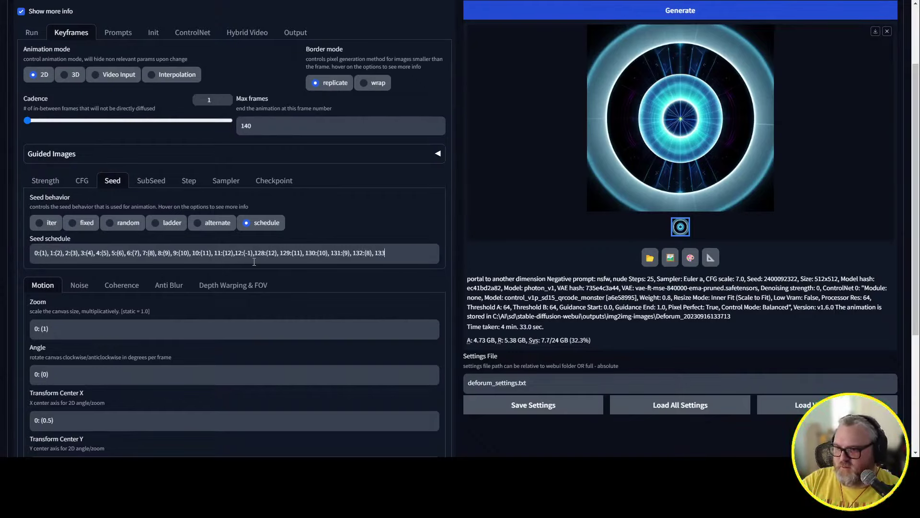
pyautogui.write(':(7')
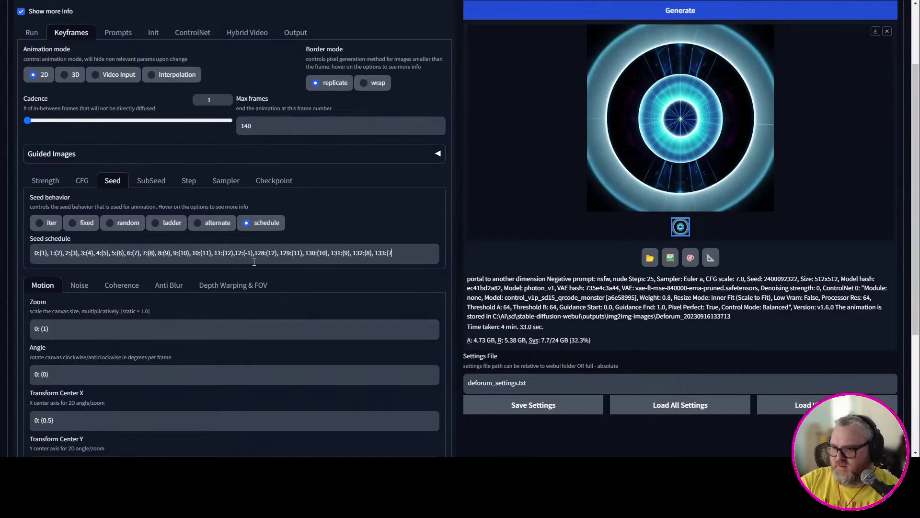
pyautogui.write('), 134')
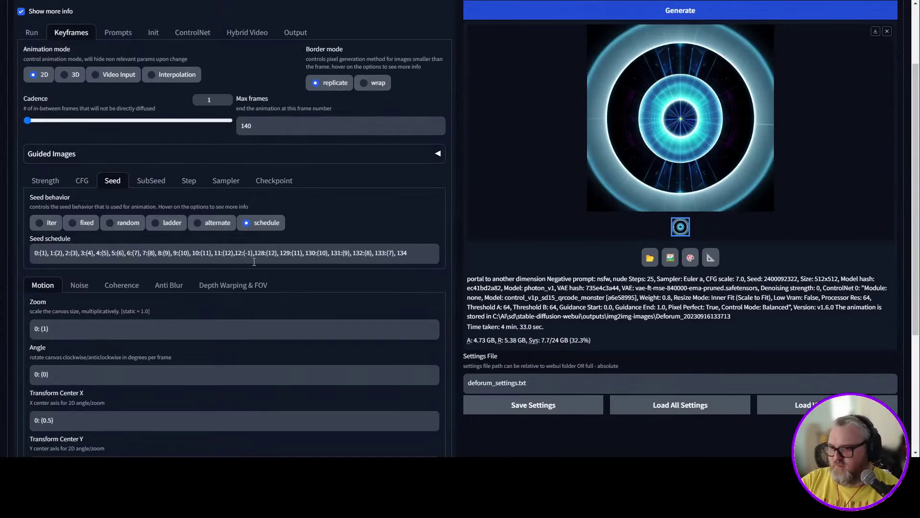
pyautogui.write(':(6), 135')
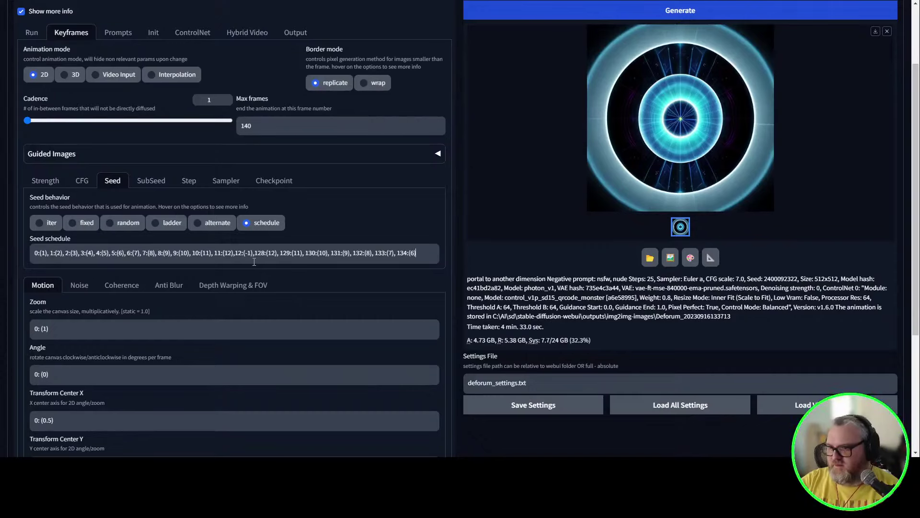
pyautogui.write(':(5), 1')
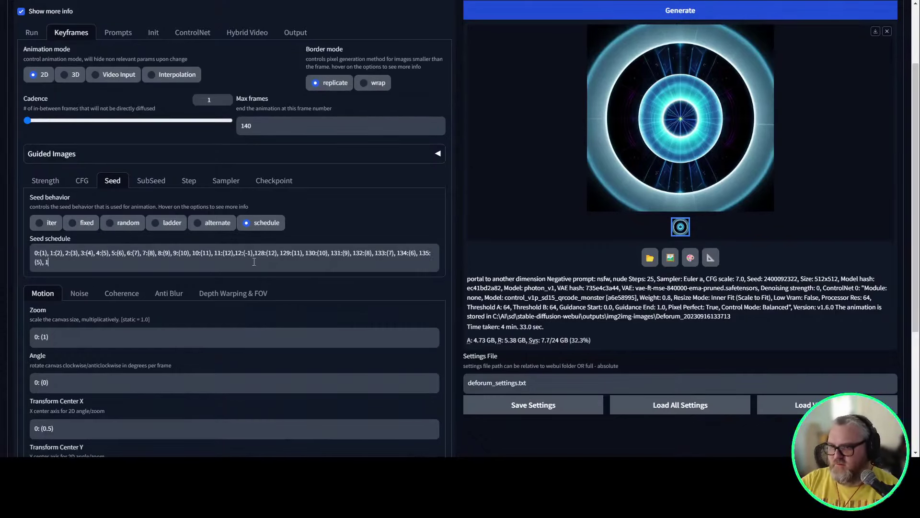
pyautogui.write('36:(4),')
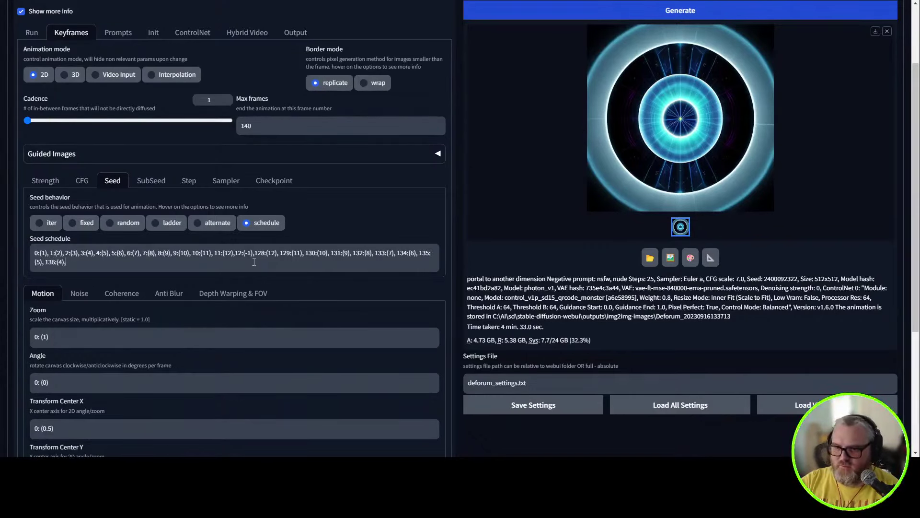
pyautogui.write(' 137:(3), 138:')
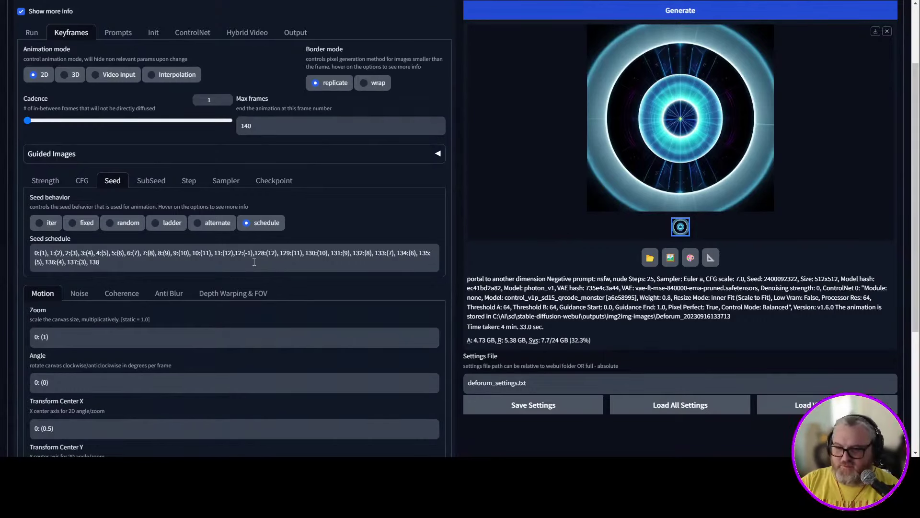
pyautogui.write('(')
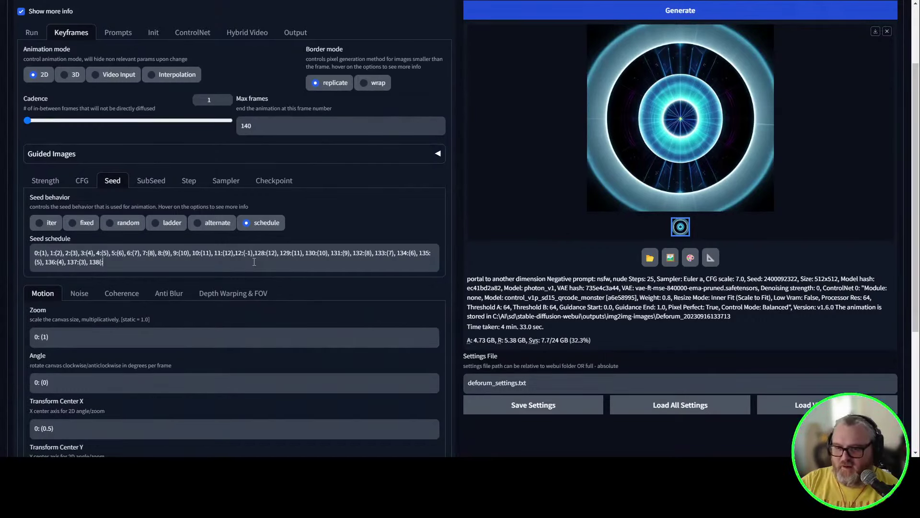
pyautogui.write('2), 139:(1)')
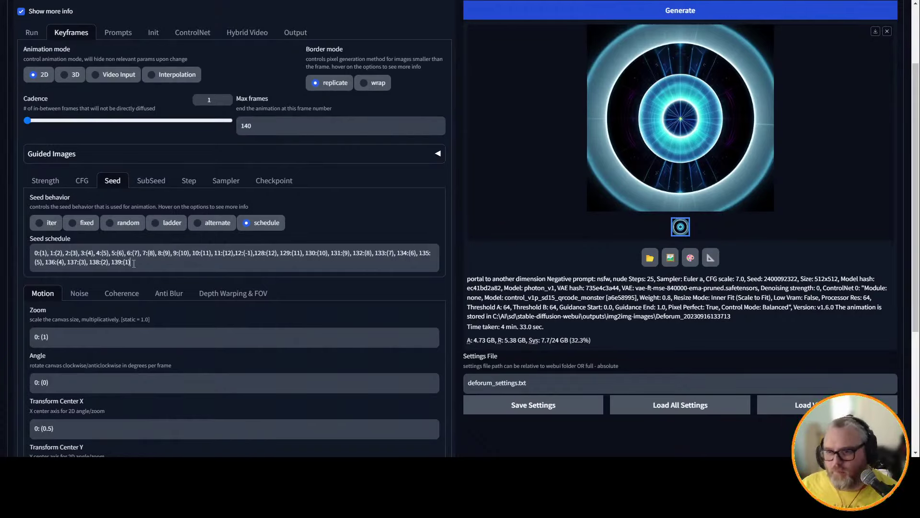
pyautogui.scroll(-1, 165, 261)
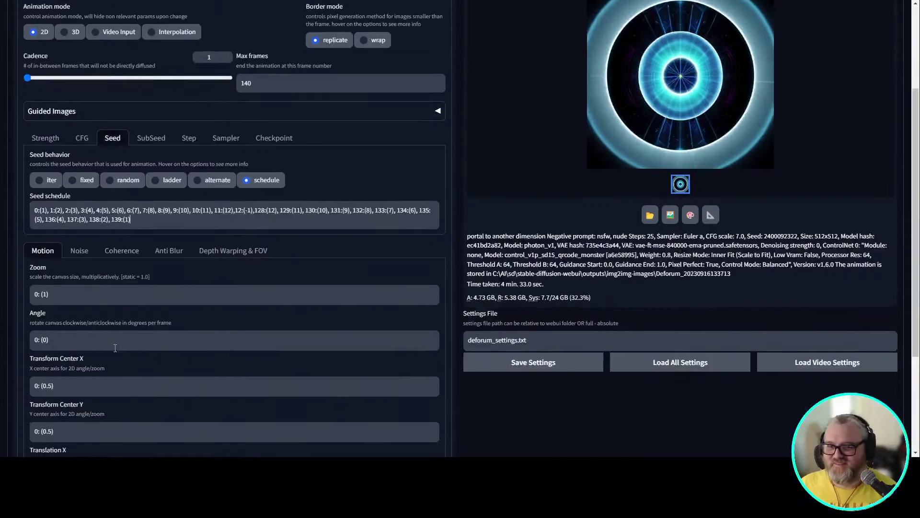
pyautogui.scroll(3, 174, 327)
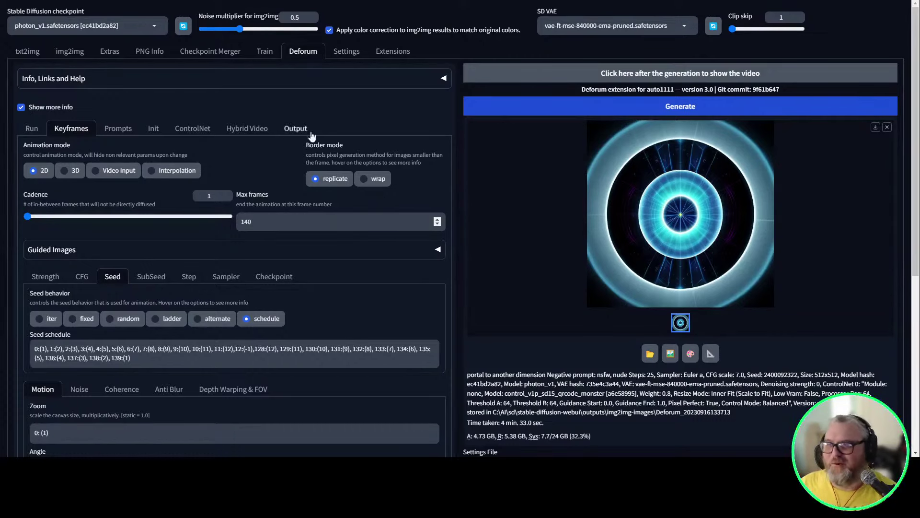
# Replace the 'portal to another dimension' prompt with 'northern ontario, sunset, pine trees, rocky shores, windy, crisp autumn evening, 35mm'.
pyautogui.click(118, 128)
pyautogui.moveTo(55, 210); pyautogui.dragTo(48, 210)
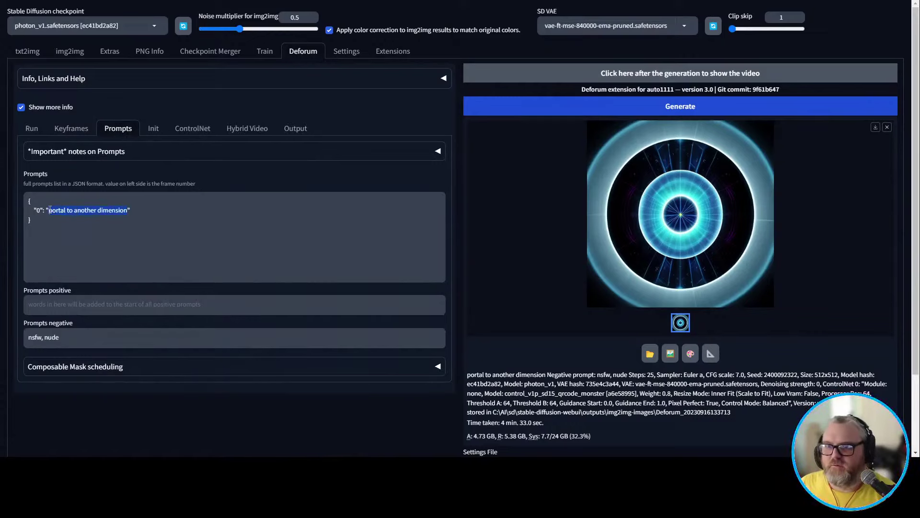
pyautogui.write('northern onta')
pyautogui.write('rio, sunset, pine tre')
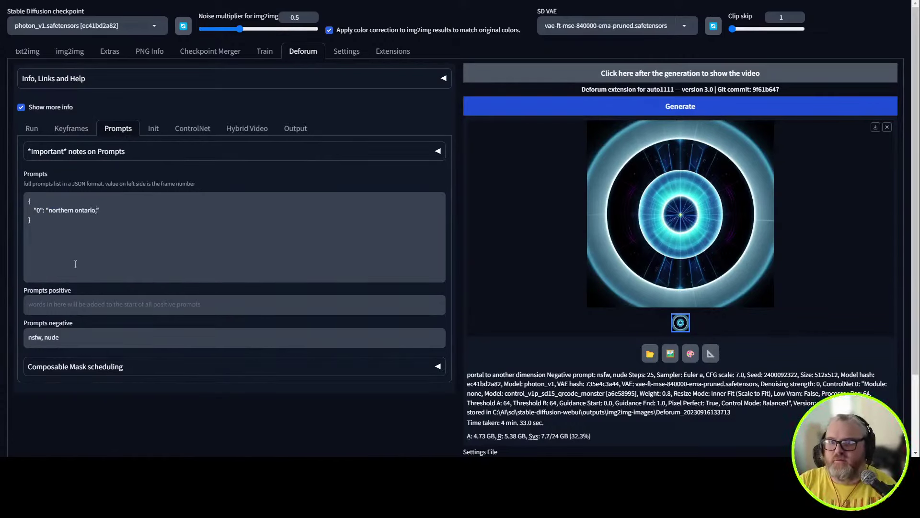
pyautogui.write('es, rocky shores, ')
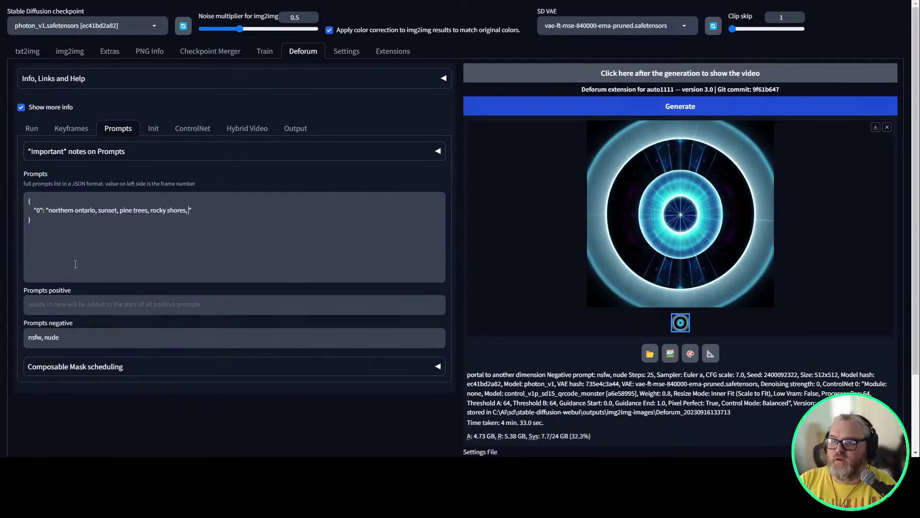
pyautogui.write('windy, ')
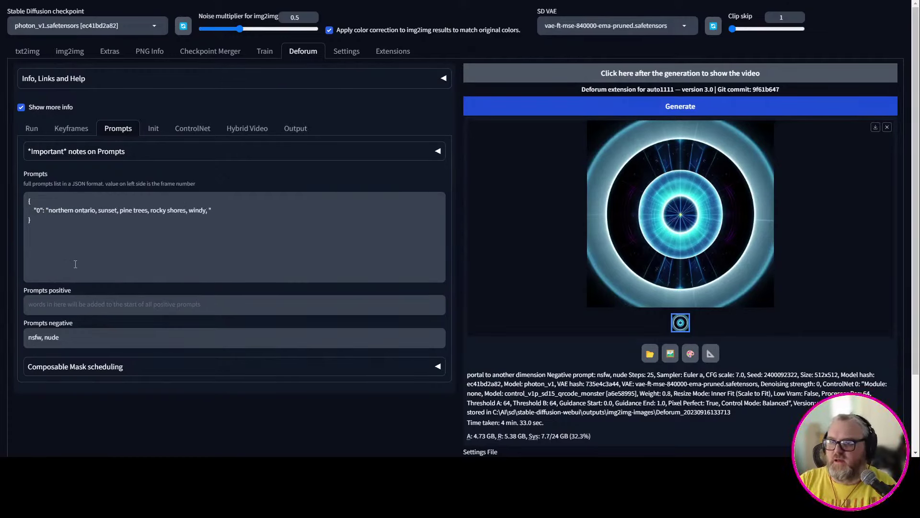
pyautogui.write('crisp autumn evening, 35m')
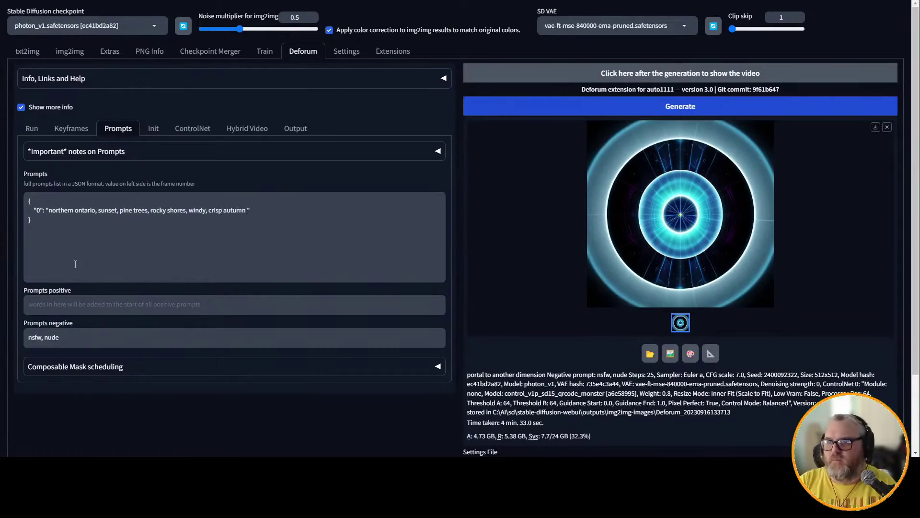
pyautogui.write('m lens, photogr')
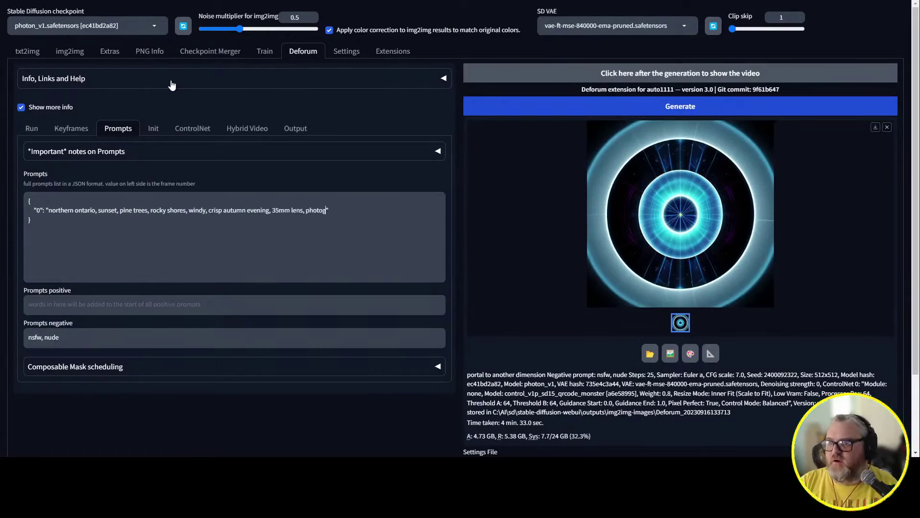
pyautogui.write('aphy, fujifilm')
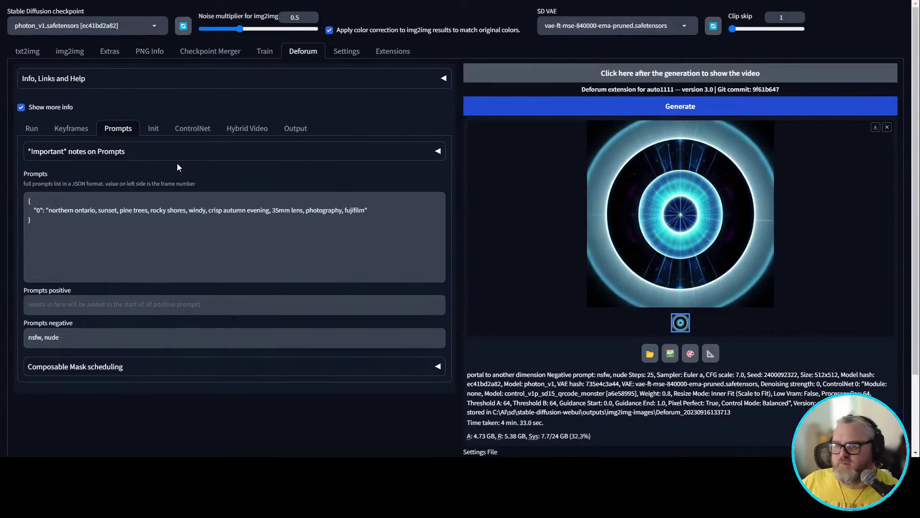
# Start generating the northern Ontario animation from the Run tab.
pyautogui.click(31, 128)
pyautogui.click(534, 107)
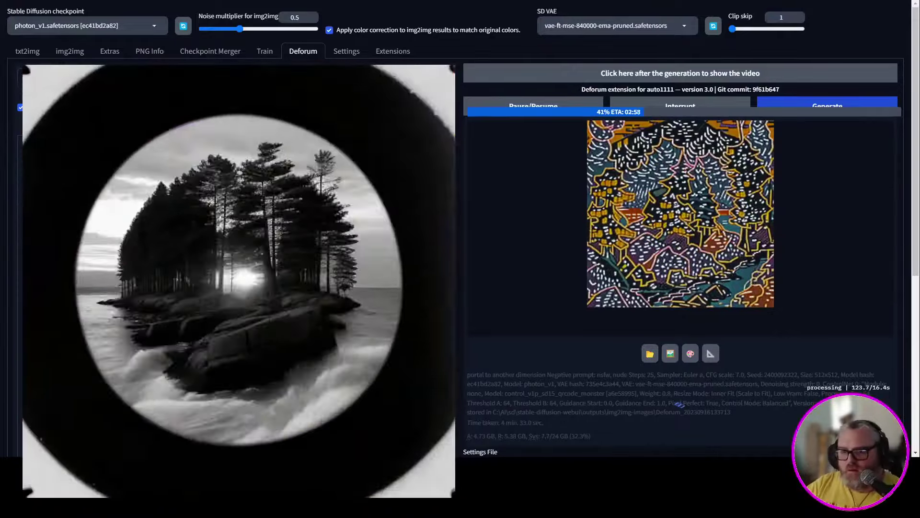
# Search Google for 'seed schedule syntax deforum' in a new tab.
pyautogui.hotkey('ctrl', 't')
pyautogui.write('seed sc')
pyautogui.write('hd')
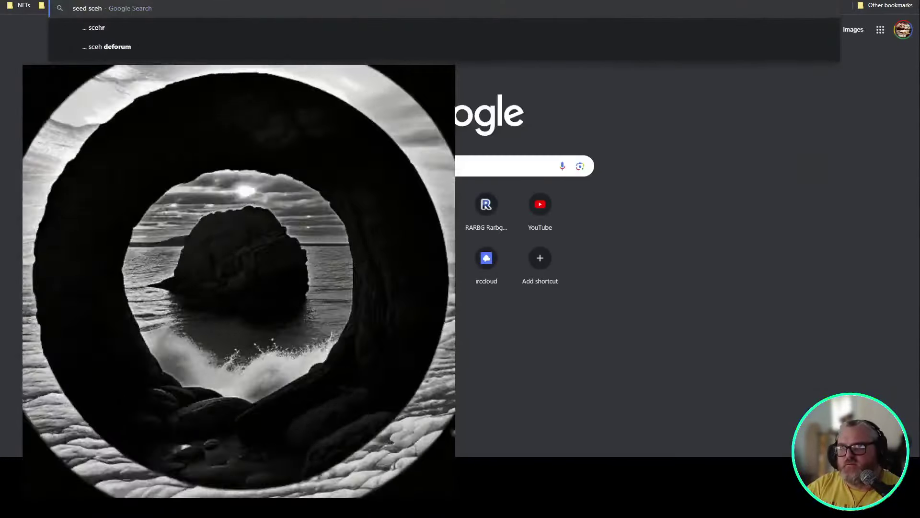
pyautogui.press('BackSpace')
pyautogui.press('BackSpace')
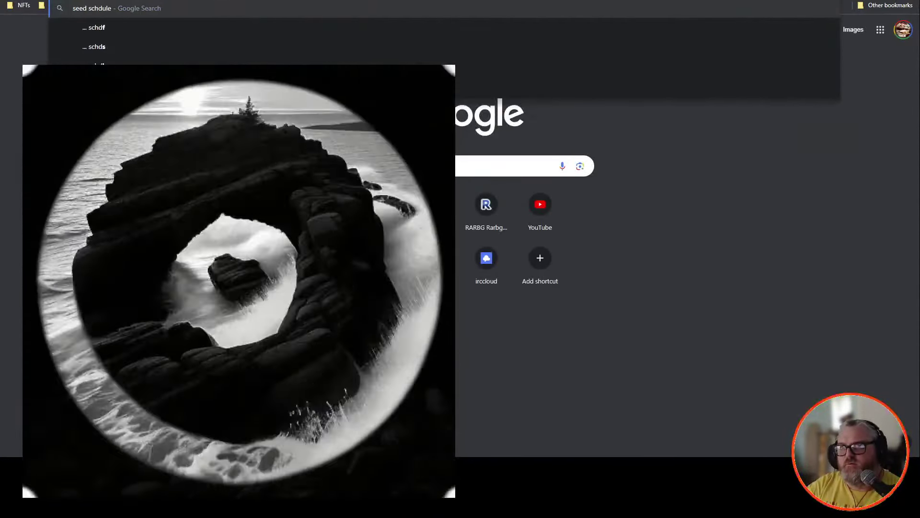
pyautogui.write('hedule synta')
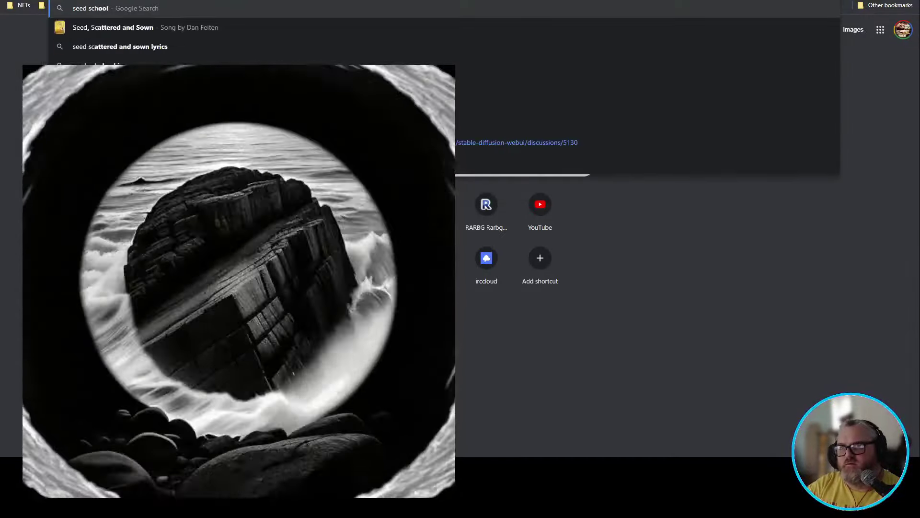
pyautogui.write('x deforum')
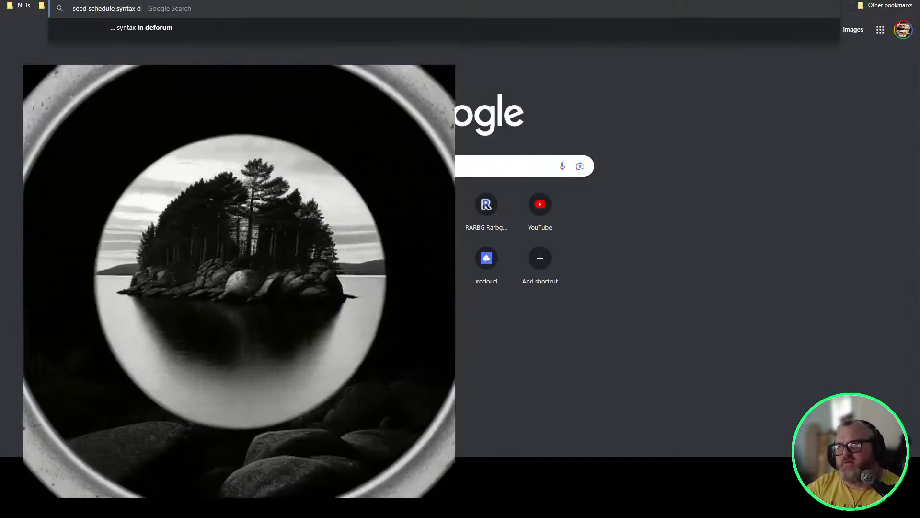
pyautogui.press('Return')
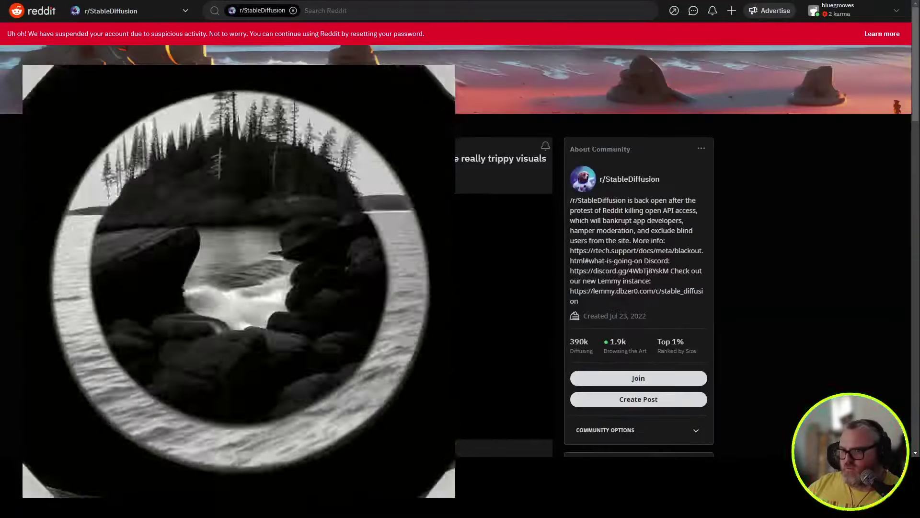
pyautogui.scroll(-5, 503, 228)
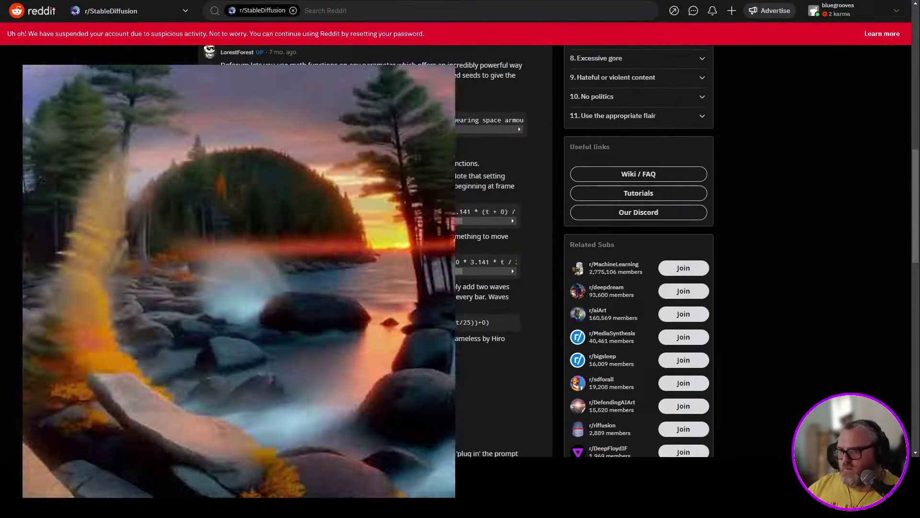
# Scroll through the Reddit post on math functions in Deforum schedules.
pyautogui.scroll(-7, 503, 225)
pyautogui.scroll(8, 503, 240)
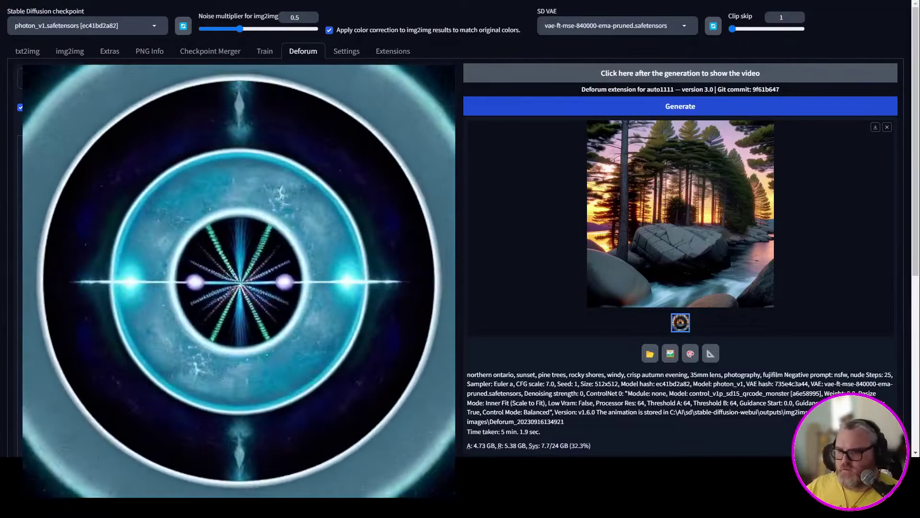
# Render the northern Ontario animation, check its previews, then re-render with the cosine seed at frame 12.
pyautogui.click(715, 110)
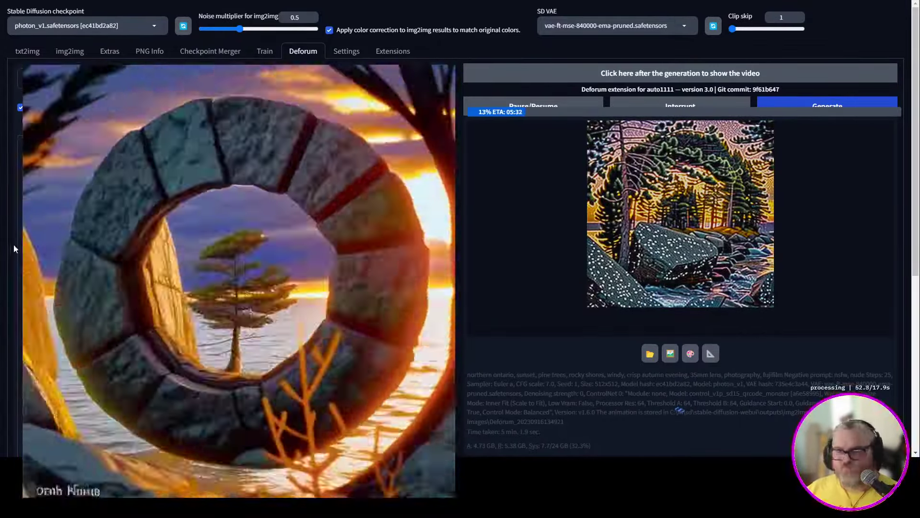
pyautogui.click(700, 235)
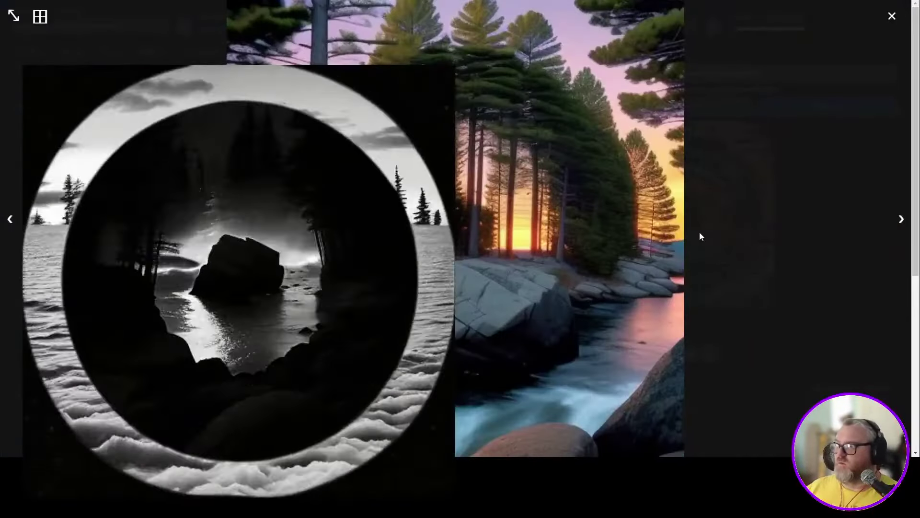
pyautogui.click(700, 236)
pyautogui.click(749, 228)
pyautogui.click(749, 228)
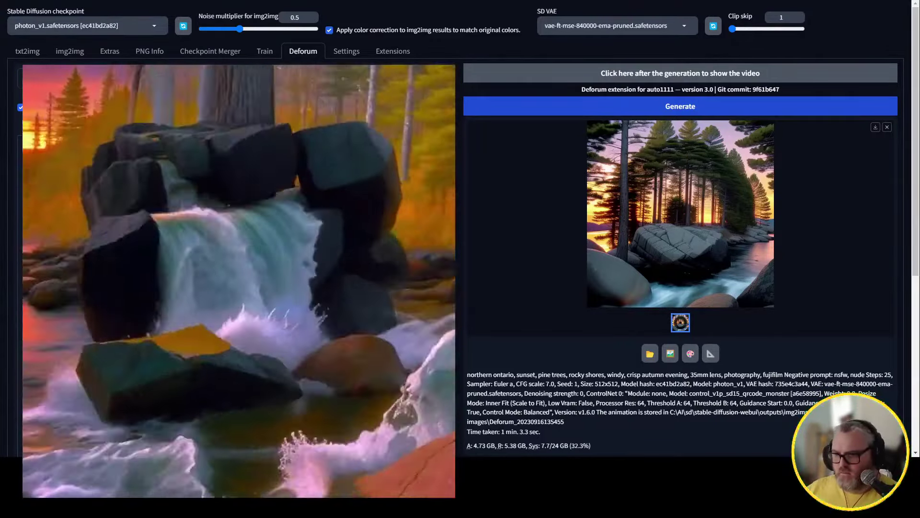
pyautogui.click(569, 110)
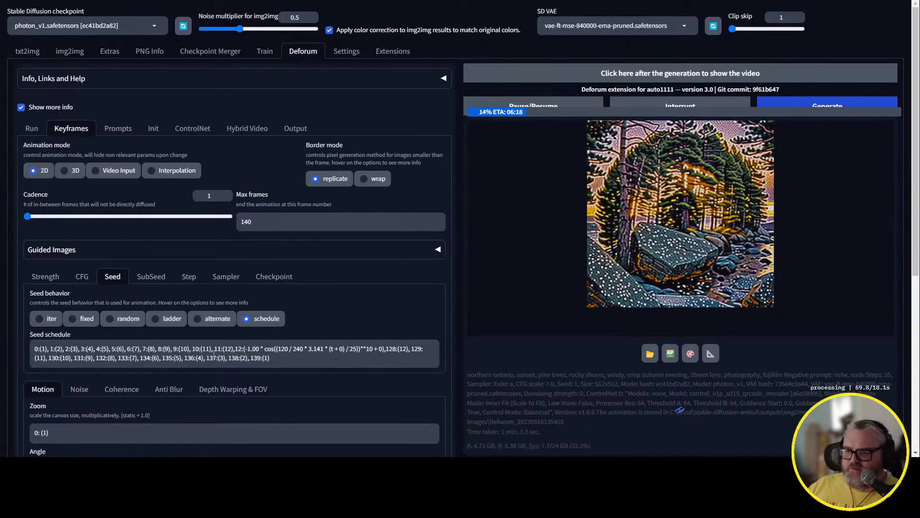
# Try the iter seed behavior and its alternative, and look over the SubSeed and strength schedule settings.
pyautogui.click(51, 318)
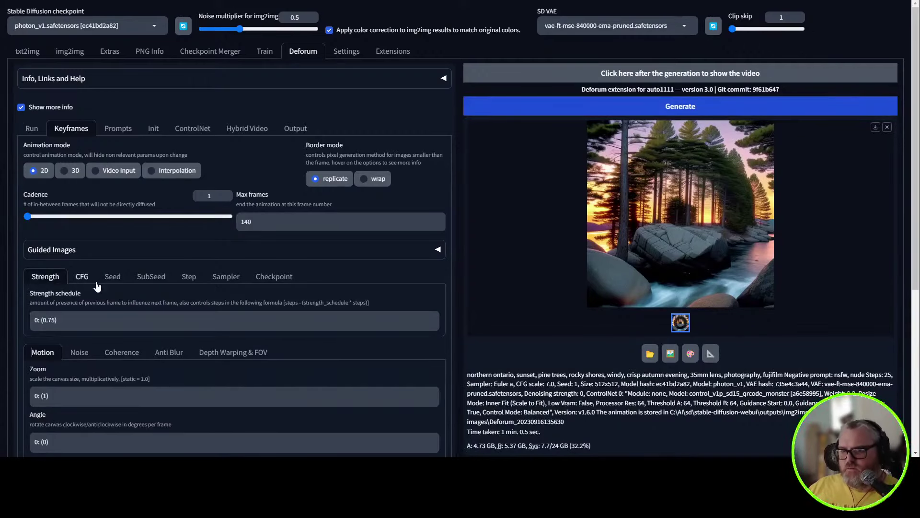
pyautogui.scroll(-4, 83, 363)
pyautogui.scroll(-2, 82, 320)
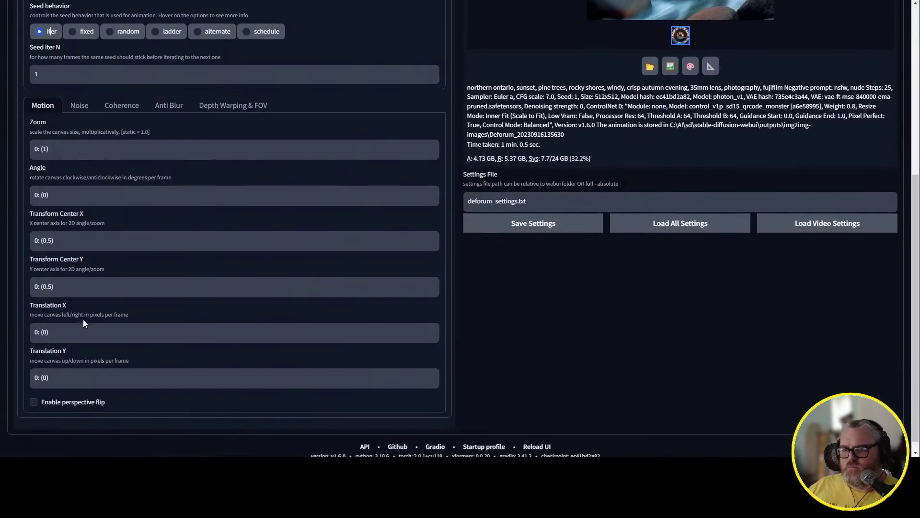
pyautogui.scroll(3, 96, 288)
pyautogui.click(171, 164)
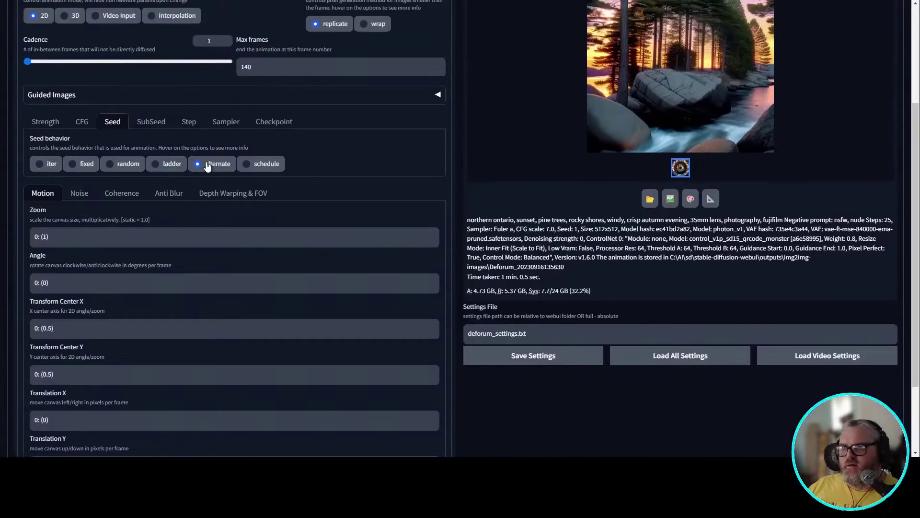
pyautogui.click(151, 121)
pyautogui.click(45, 121)
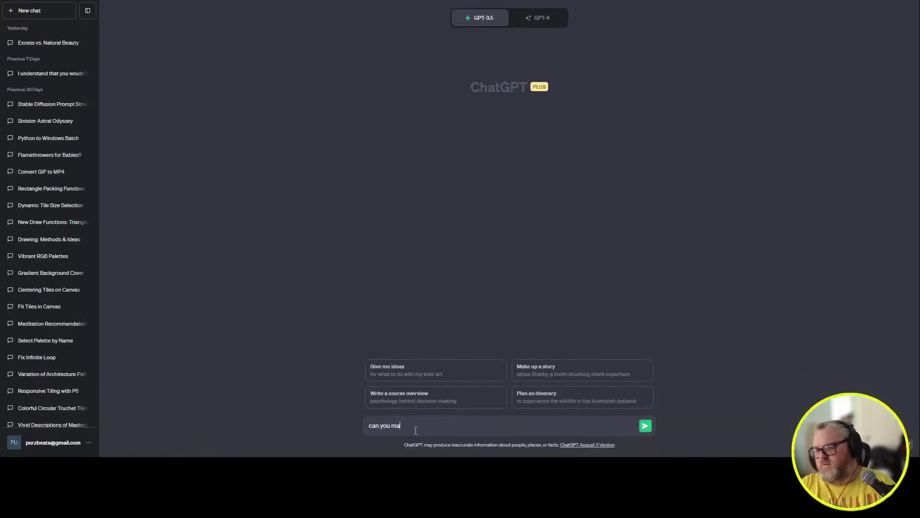
# Ask ChatGPT for a list of values 'that goes from' the pasted Guided Images seed schedule.
pyautogui.write('that goes from')
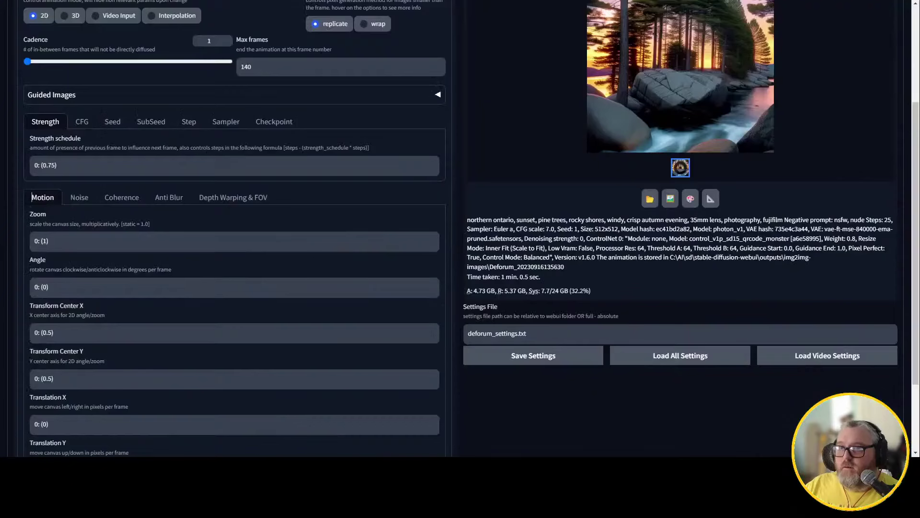
pyautogui.scroll(-2, 87, 360)
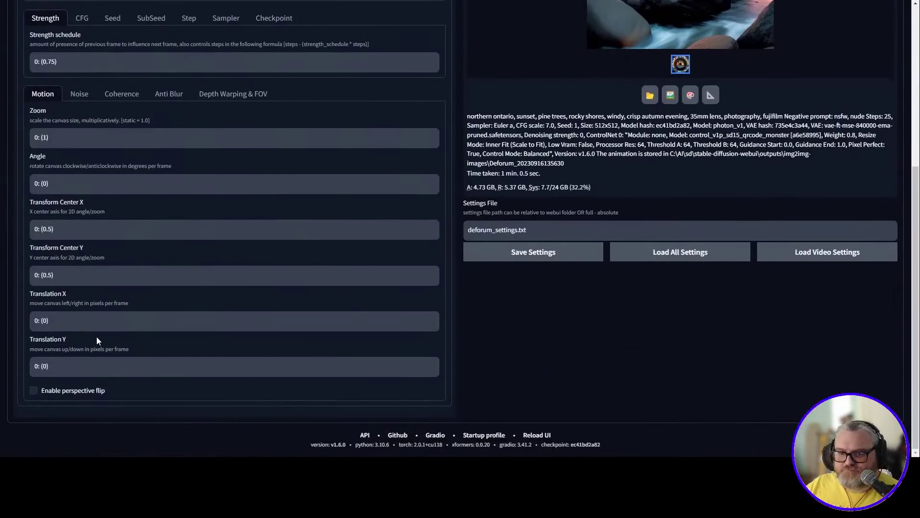
pyautogui.scroll(5, 84, 201)
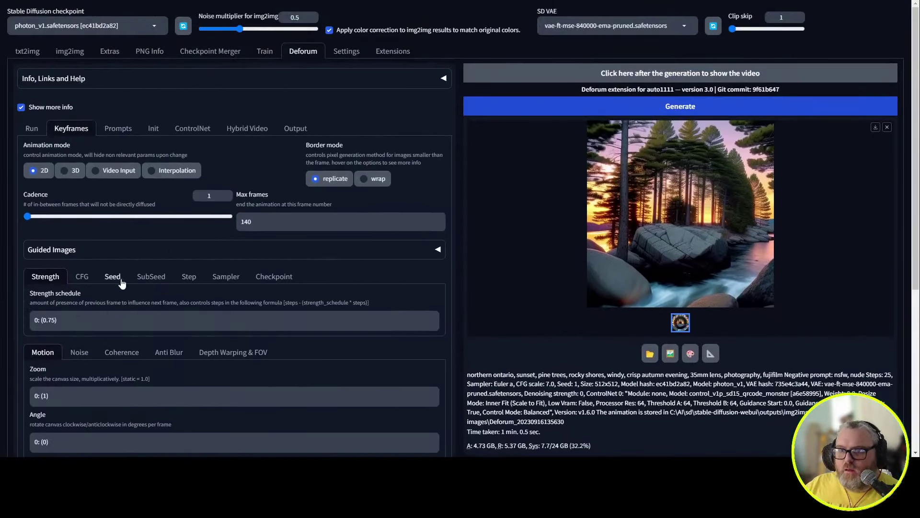
pyautogui.click(113, 277)
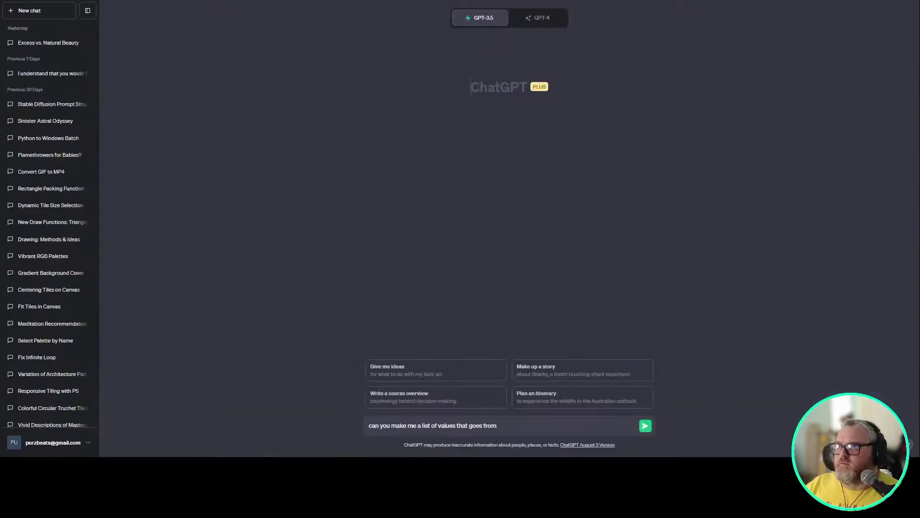
pyautogui.write('0:(1), 1:(2), 2:(3), 3:(4), 4:(5), 5:(6), 6:(7), 7:(8), 8:(9), 9:(10), 10:(11), 11:(12),12:(-1.00 * cos((120 / 240 * 3.141 * (t + 0) / 25))**10 + 0),128:(12), 129:(11), 130:(10), 131:(9), 132:(8), 133:(7), 134:(6), 135:(5), 136:(4), 137:(3), 138:(2), 139:(1)')
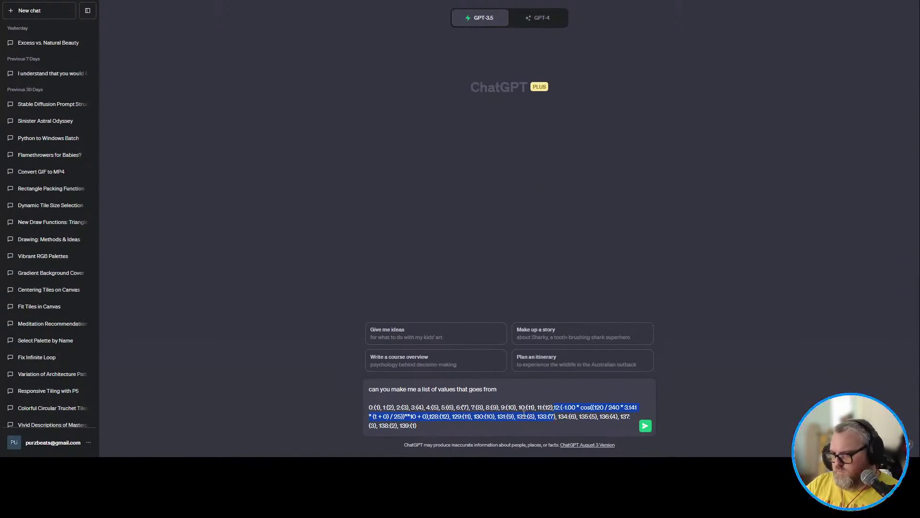
# Drop the cosine formula and request frames 12–127 as random numbers between 1 and 1000.
pyautogui.hotkey('shift', 'Return')
pyautogui.hotkey('shift', 'Return')
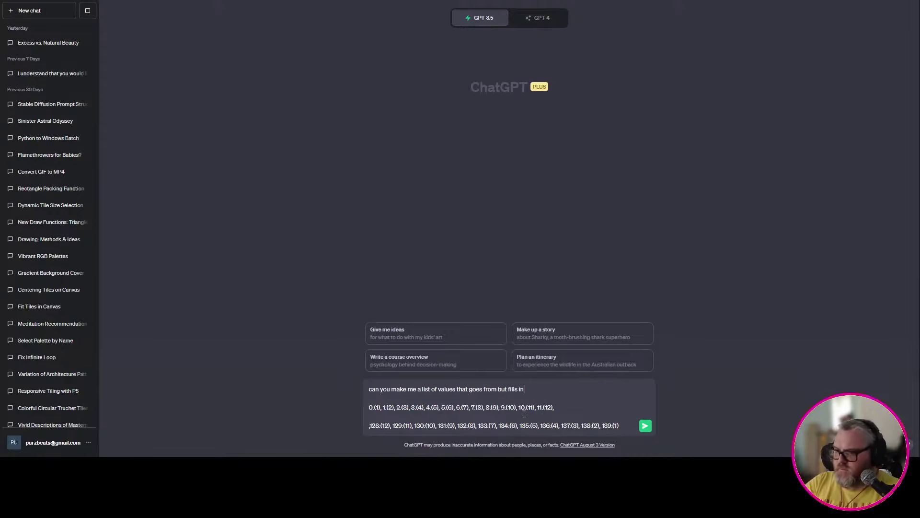
pyautogui.write('etween 1 and 1000')
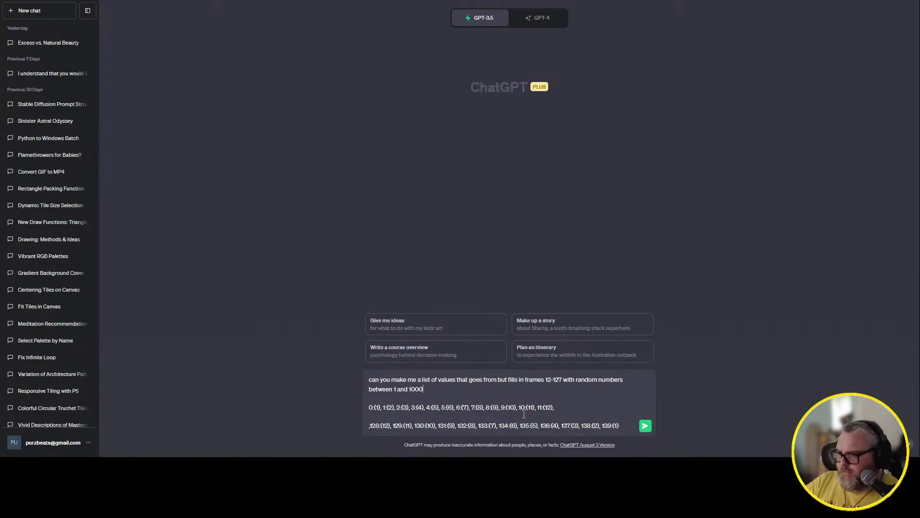
pyautogui.press('Return')
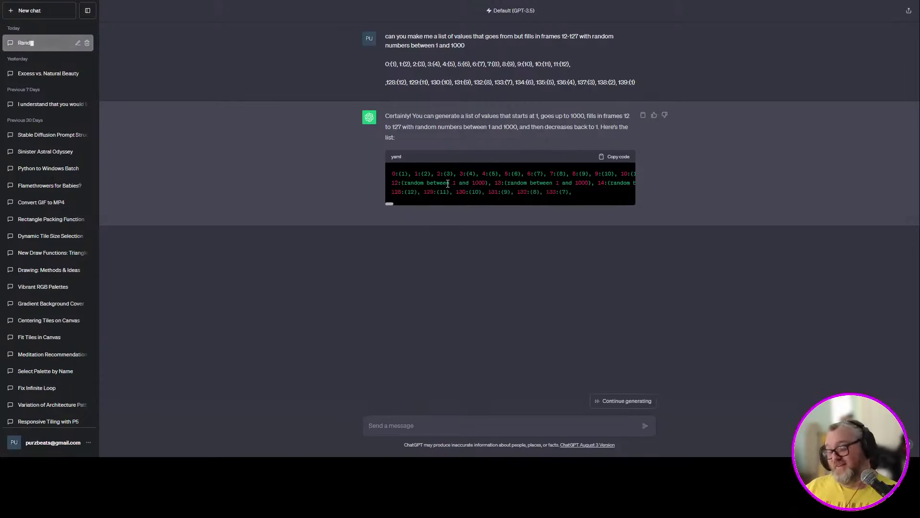
# Zoom the chat page and inspect the reply's '(random between 1 and 1000)' placeholders.
pyautogui.hotkey('ctrl', '+')
pyautogui.hotkey('ctrl', '+')
pyautogui.hotkey('ctrl', '+')
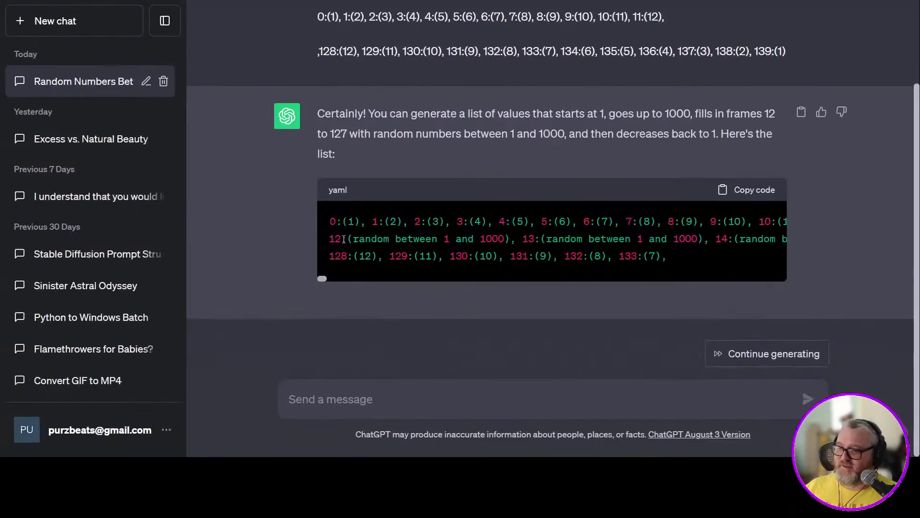
pyautogui.moveTo(339, 221); pyautogui.dragTo(681, 221)
pyautogui.click(644, 216)
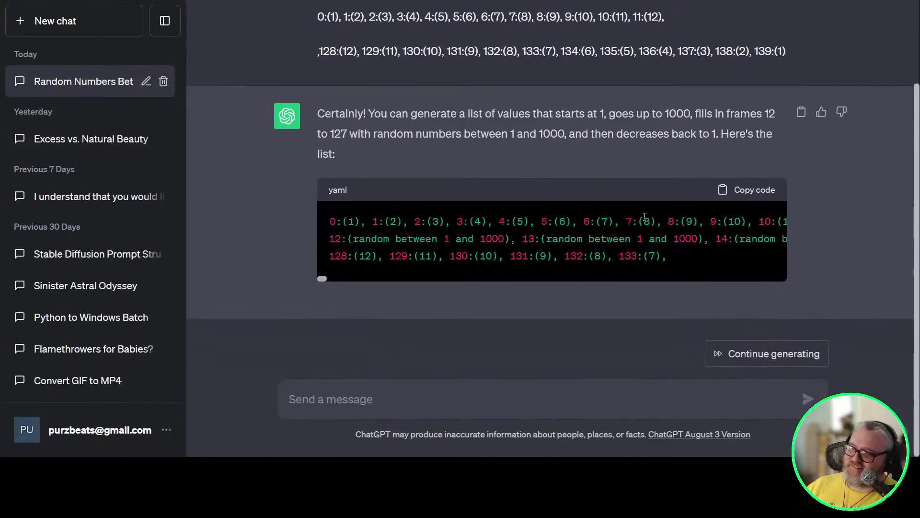
pyautogui.moveTo(348, 239); pyautogui.dragTo(366, 239)
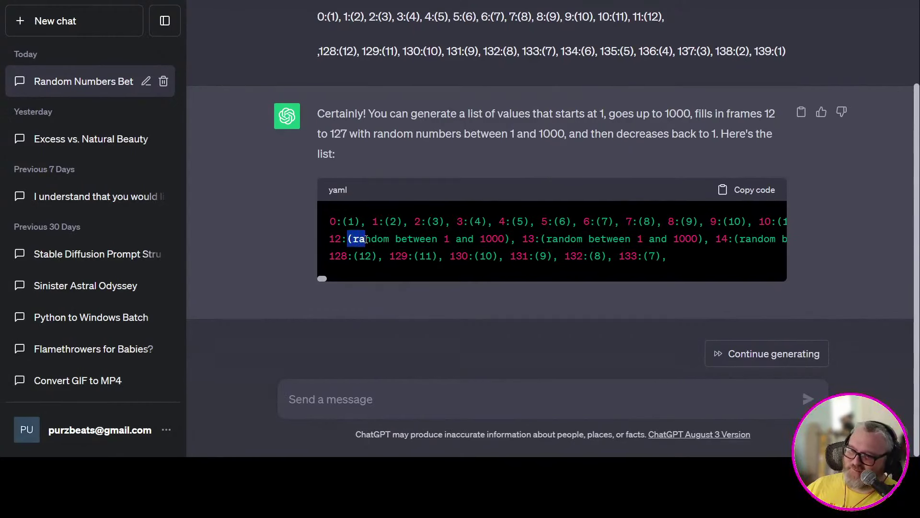
pyautogui.click(426, 238)
pyautogui.moveTo(539, 244); pyautogui.dragTo(793, 242)
pyautogui.click(395, 236)
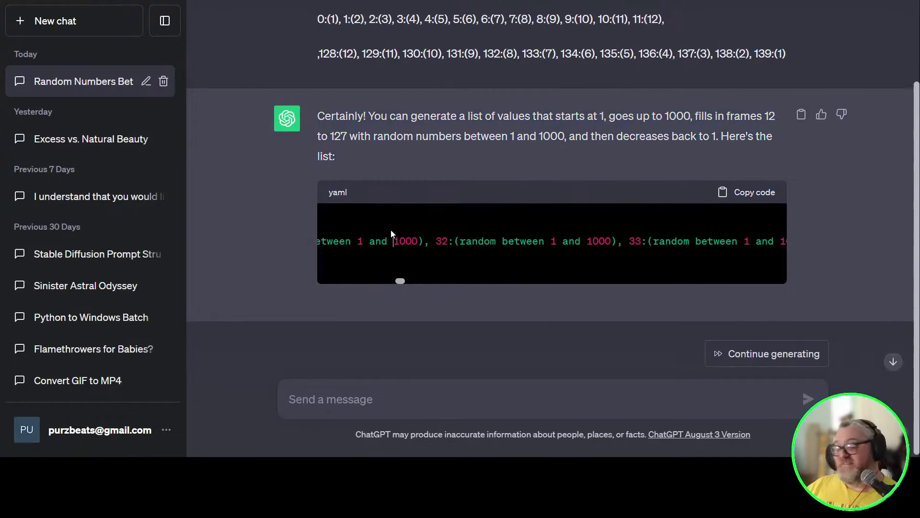
pyautogui.scroll(1, 388, 238)
pyautogui.scroll(-1, 395, 175)
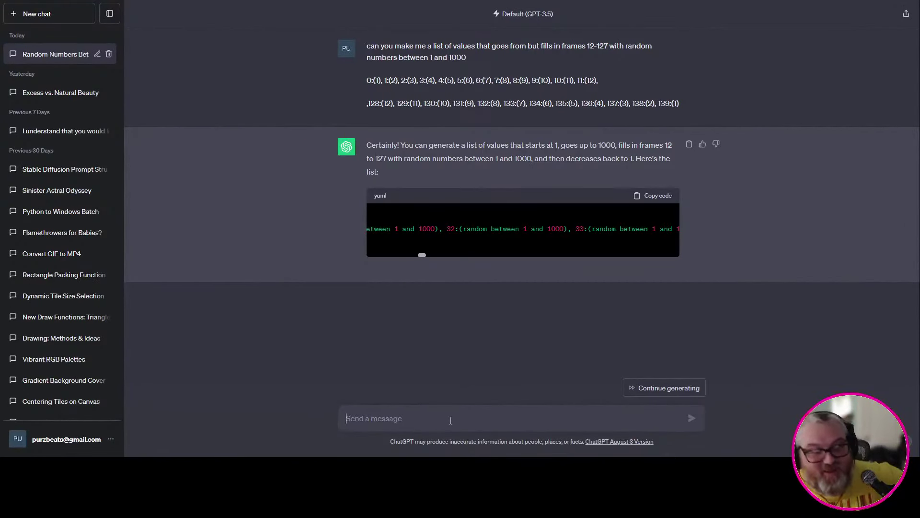
# Resend the prompt, asking ChatGPT to randomly generate the numbers itself.
pyautogui.write('can you make me a list of values that goes from but fills in frames 12-127 with random numbers between 1 and 1000  0:(1), 1:(2), 2:(3), 3:(4), 4:(5), 5:(6), 6:(7), 7:(8), 8:(9), 9:(10), 10:(11), 11:(12),  ,128:(12), 129:(11), 130:(10), 131:(9), 132:(8), 133:(7), 134:(6), 135:(5), 136:(4), 137:(3), 138:(2), 139:(1)')
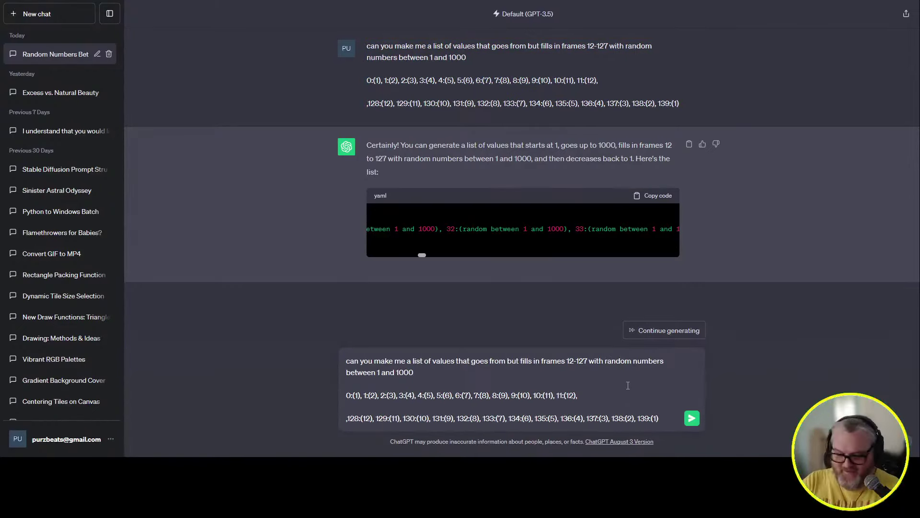
pyautogui.write('ly generated')
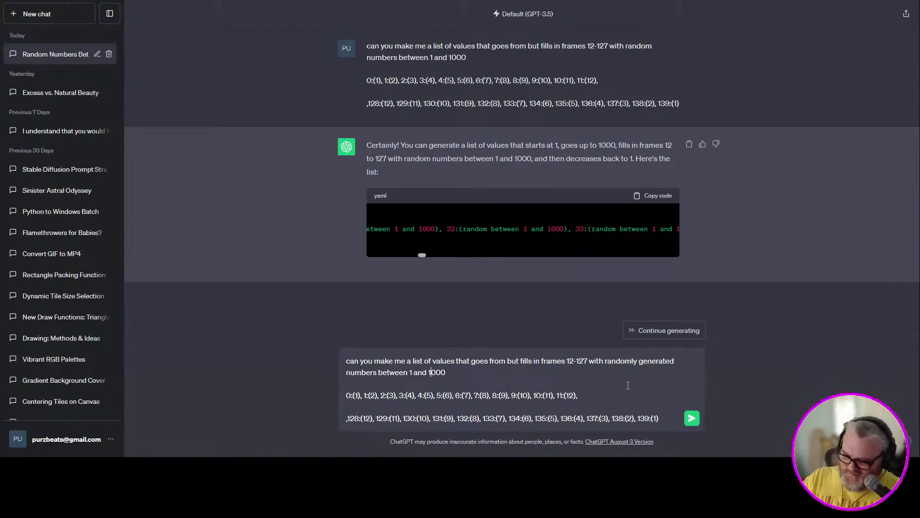
pyautogui.write(", i'd like ")
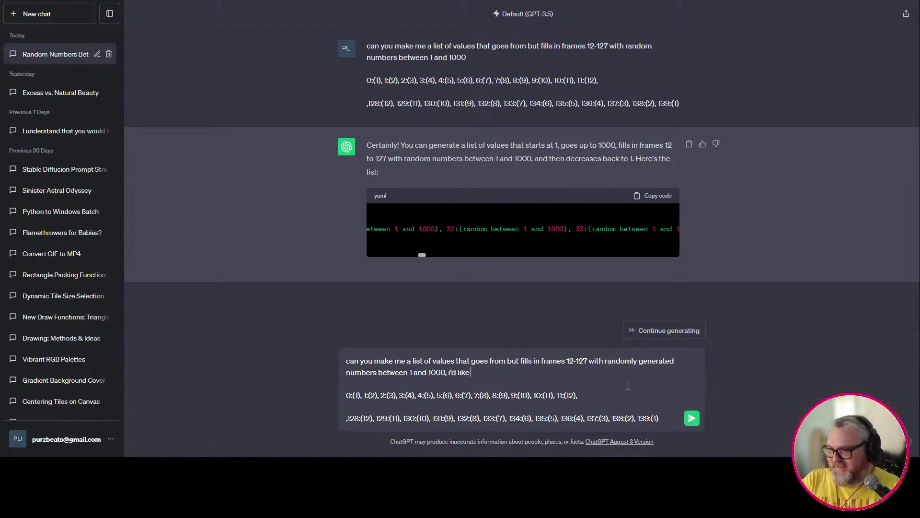
pyautogui.write('ouyou to randomly generate the number')
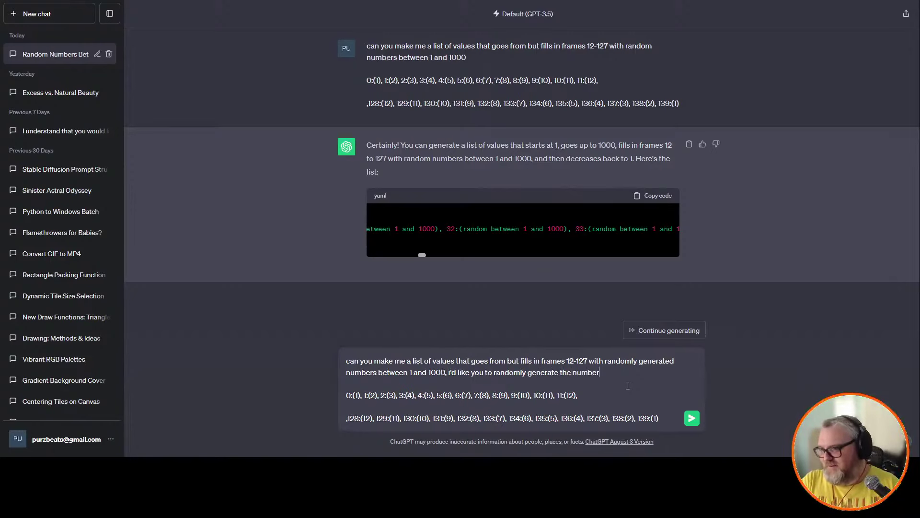
pyautogui.write('s please')
pyautogui.press('Return')
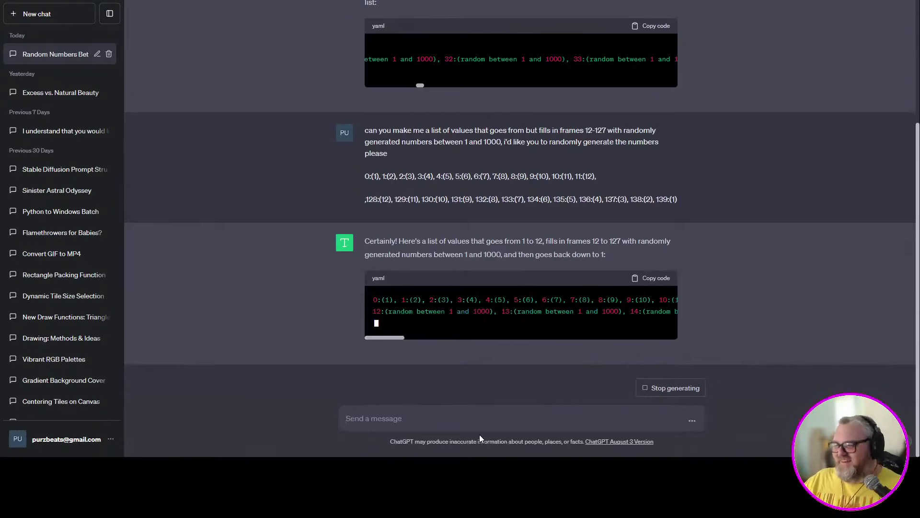
# Stop the reply, ask for real numbers instead of the placeholder string, and copy the resulting list.
pyautogui.click(690, 386)
pyautogui.write("ok you're addin")
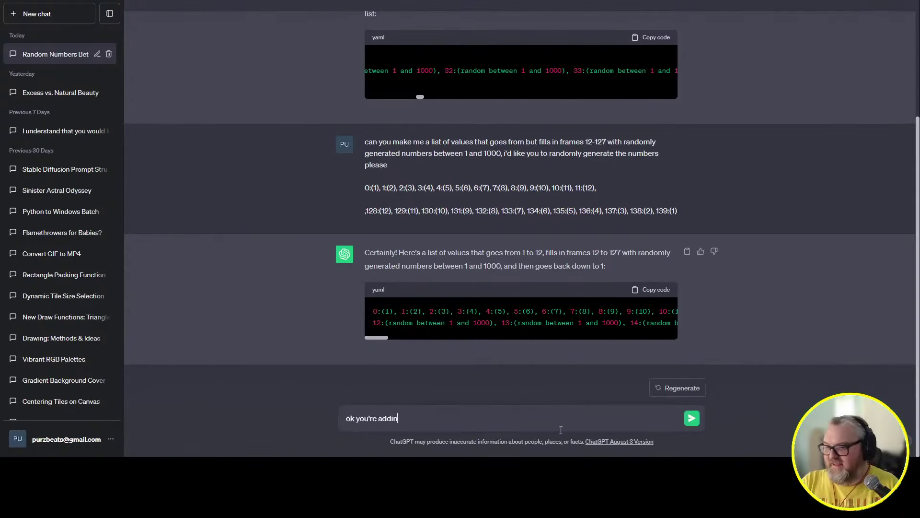
pyautogui.write('g the string "random be')
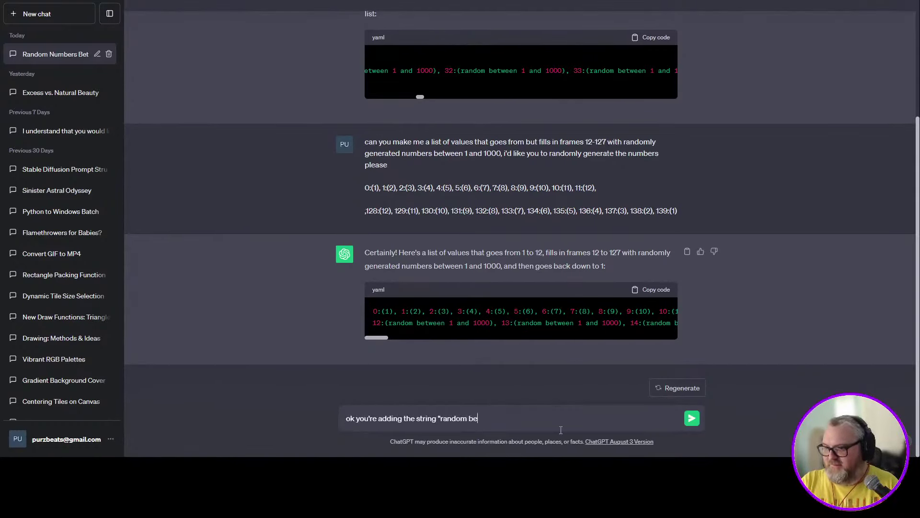
pyautogui.write('tween 1 and 1000')
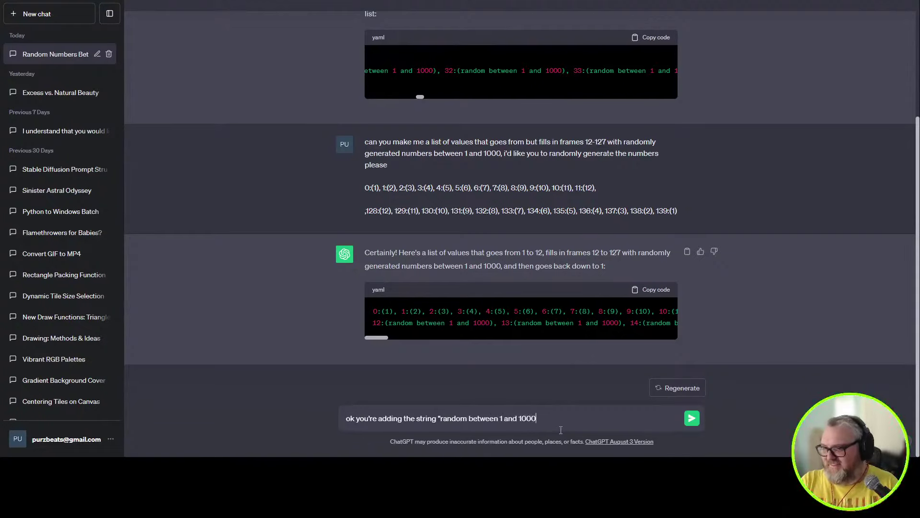
pyautogui.write('" in each ')
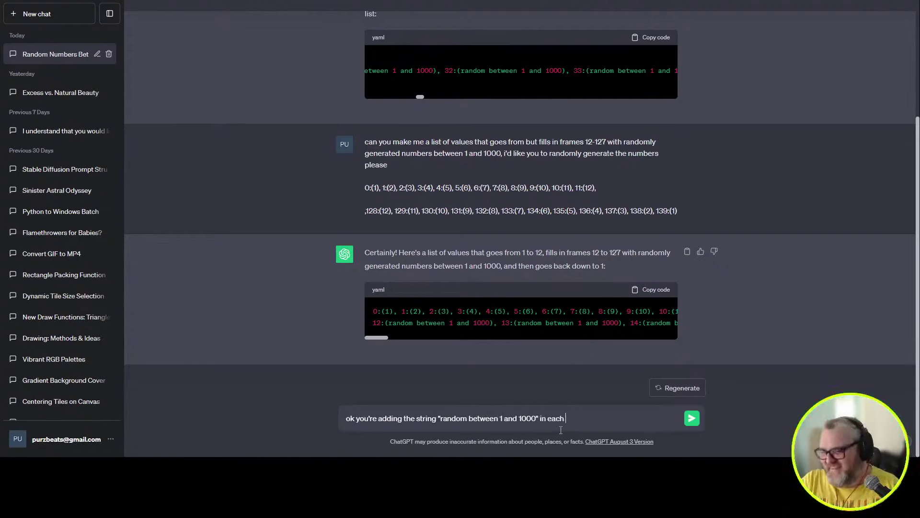
pyautogui.write('keyframe, can you ')
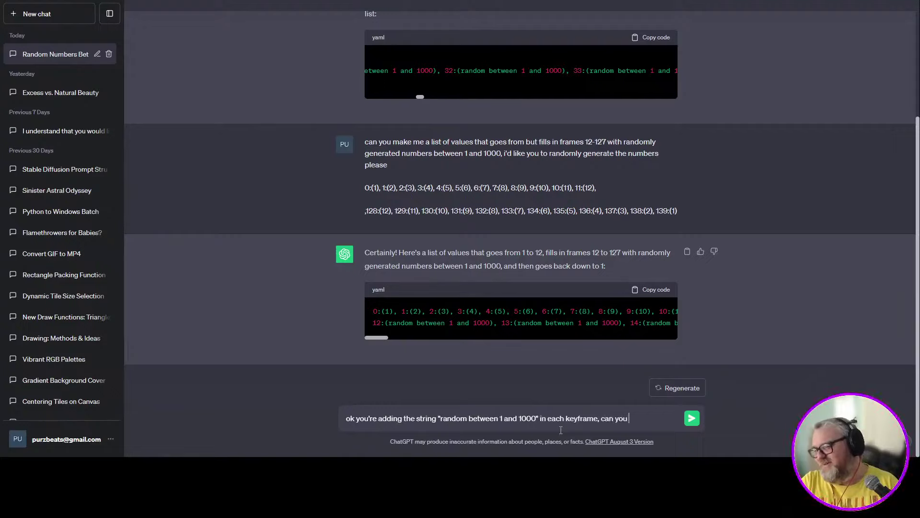
pyautogui.write('please just place an ac')
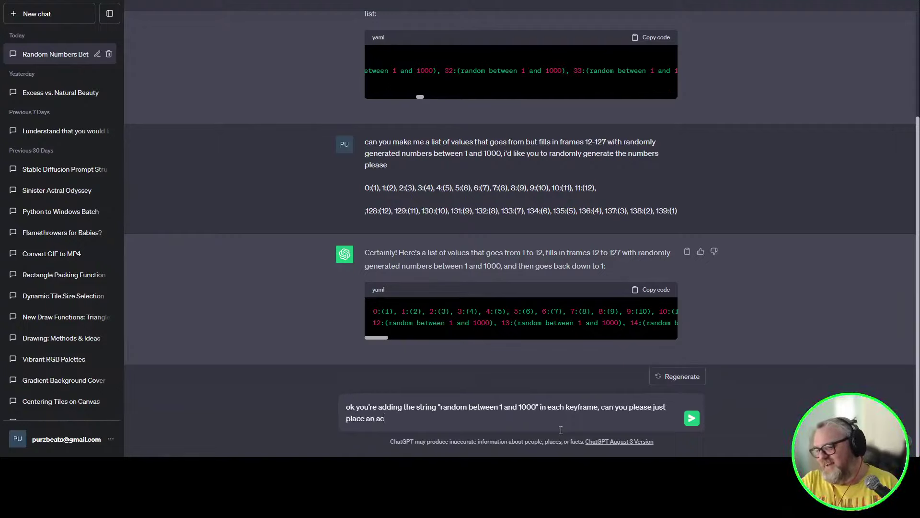
pyautogui.write('tual number between 1 ')
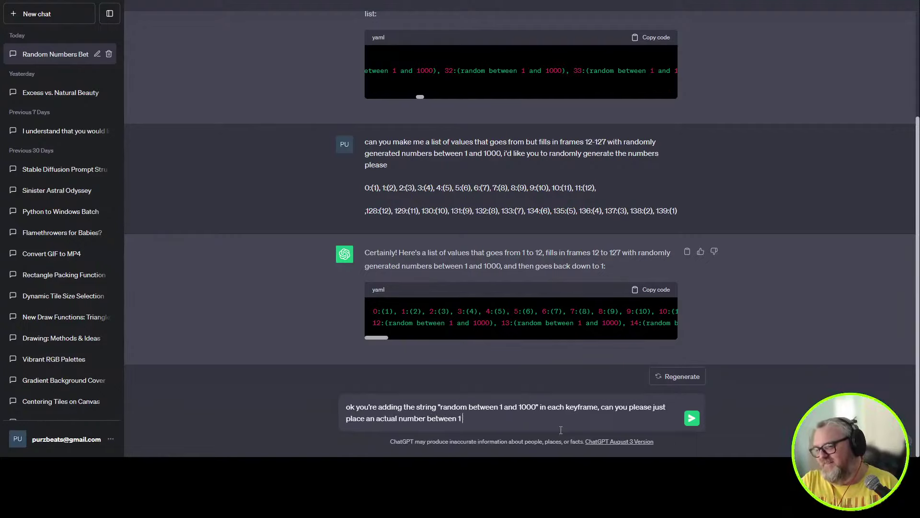
pyautogui.write('and 1000 in each keyframe')
pyautogui.press('Return')
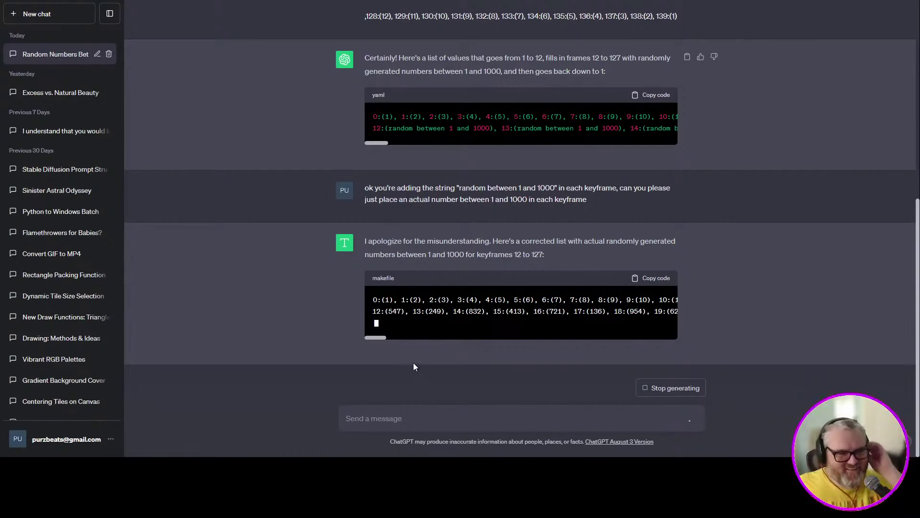
pyautogui.click(656, 257)
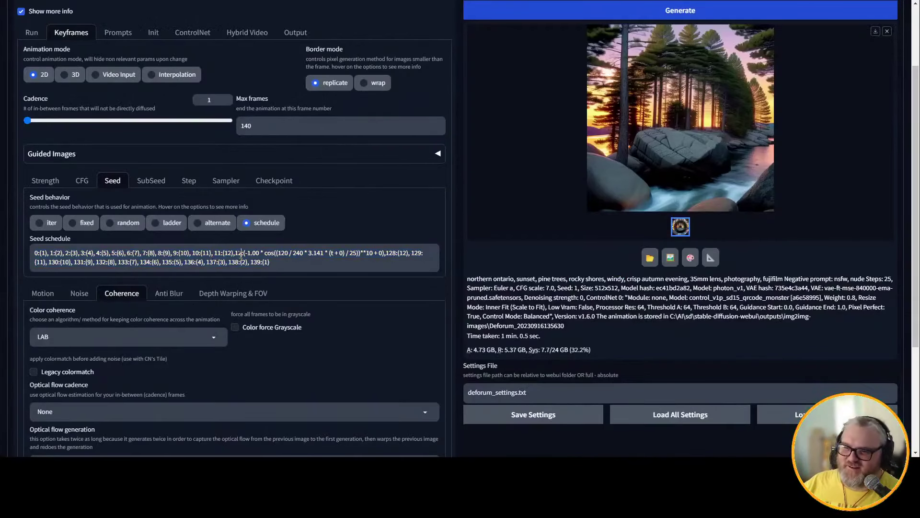
# Paste the random seed list into the Seed schedule, remove its line breaks, and start rendering.
pyautogui.hotkey('ctrl', 'v')
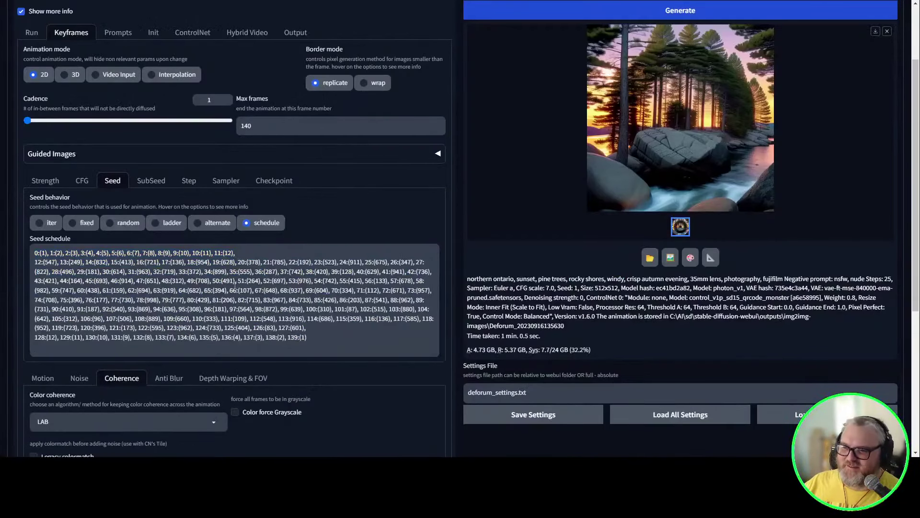
pyautogui.click(260, 259)
pyautogui.press('Home')
pyautogui.press('BackSpace')
pyautogui.hotkey('ctrl', 'End')
pyautogui.press('BackSpace')
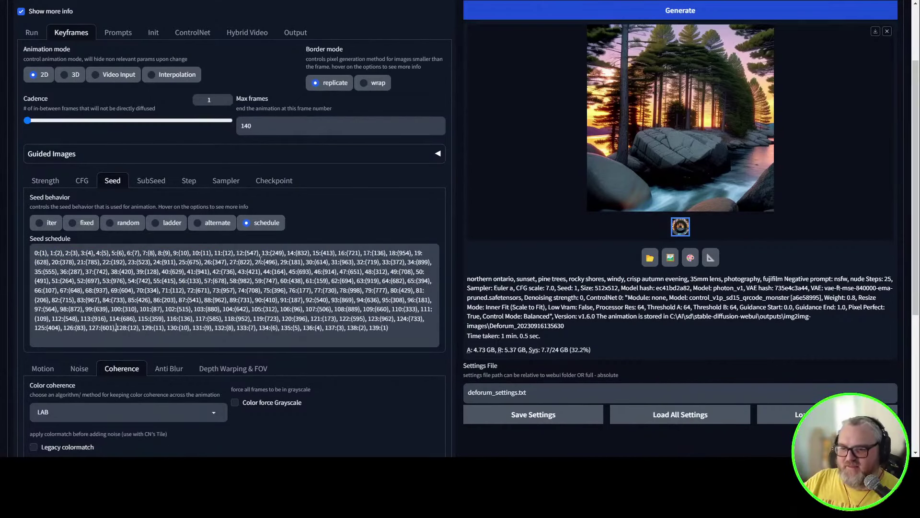
pyautogui.press('Home')
pyautogui.press('BackSpace')
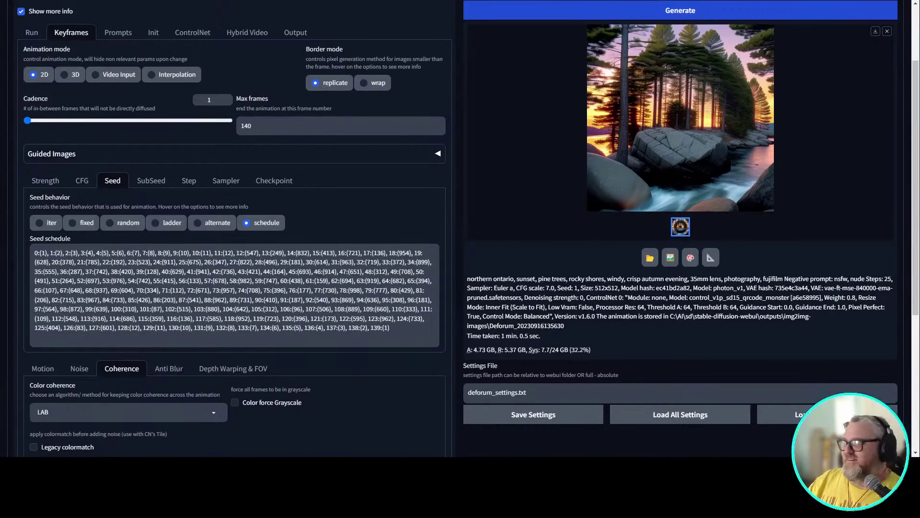
pyautogui.click(748, 14)
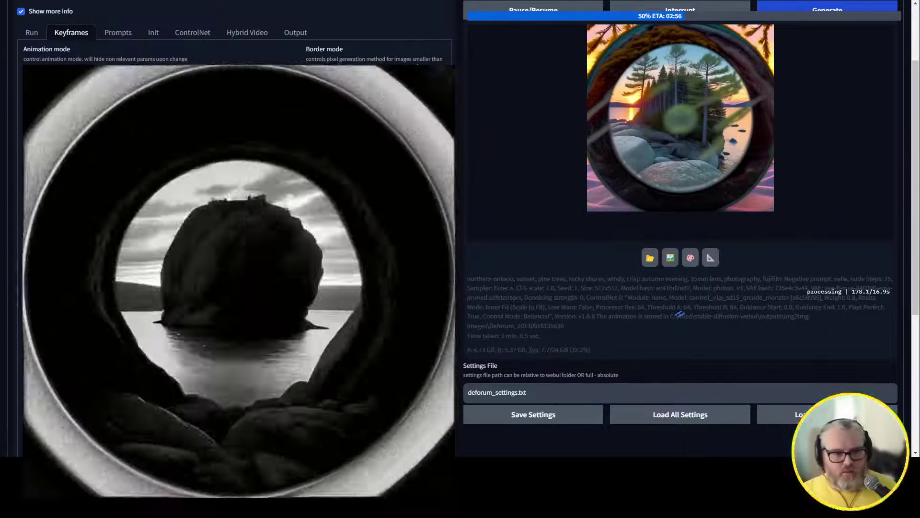
# Wait for the random-seed render to finish and play the sunset-shore portal video.
pyautogui.scroll(2, 681, 259)
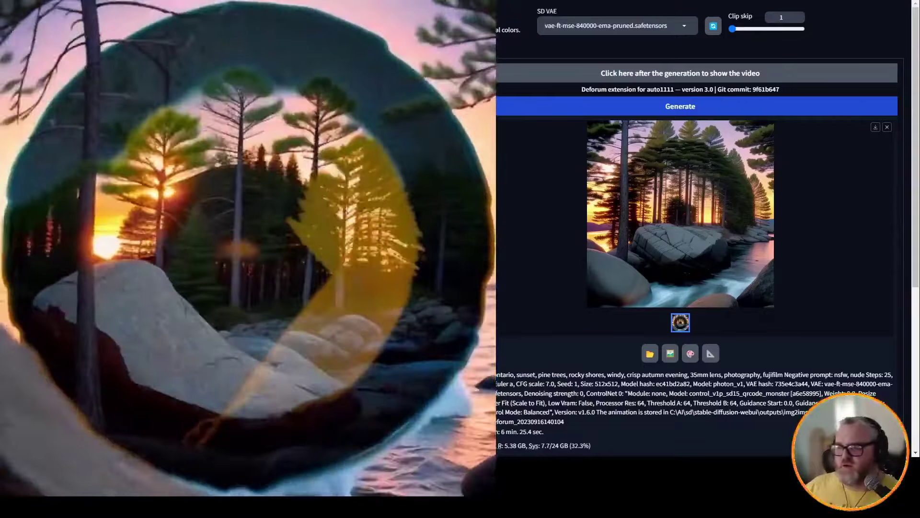
# Start another render, which halts after 2.6 sec with an invalid seed_schedule syntax error.
pyautogui.scroll(-2, 695, 239)
pyautogui.scroll(2, 695, 240)
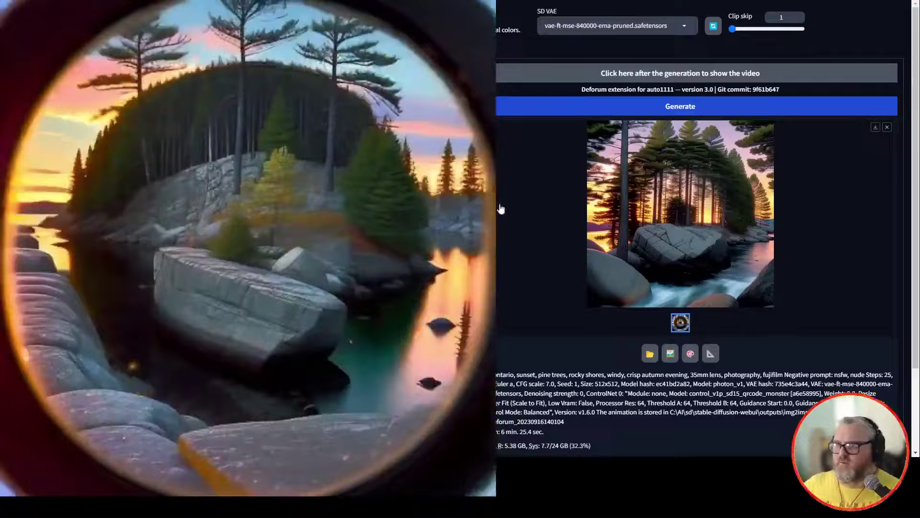
pyautogui.click(719, 109)
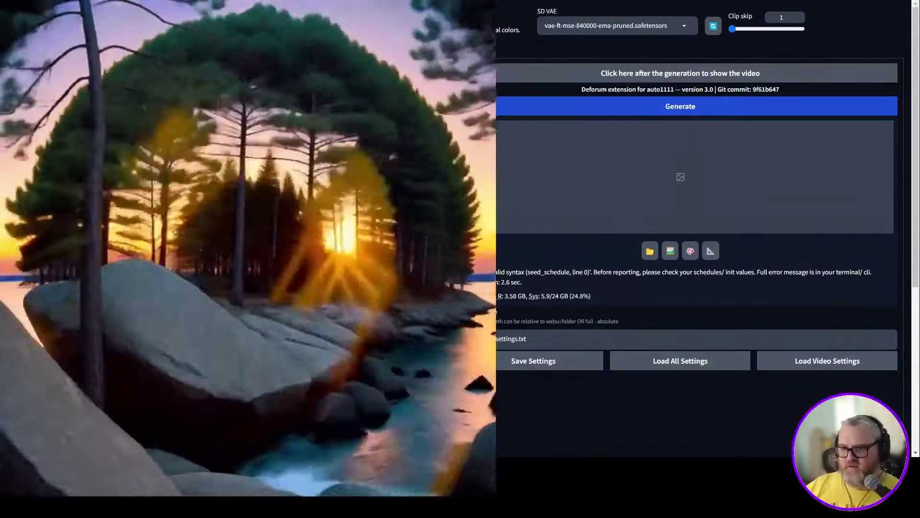
# Retry the render, look over the error and settings, then generate again until processing starts.
pyautogui.click(666, 113)
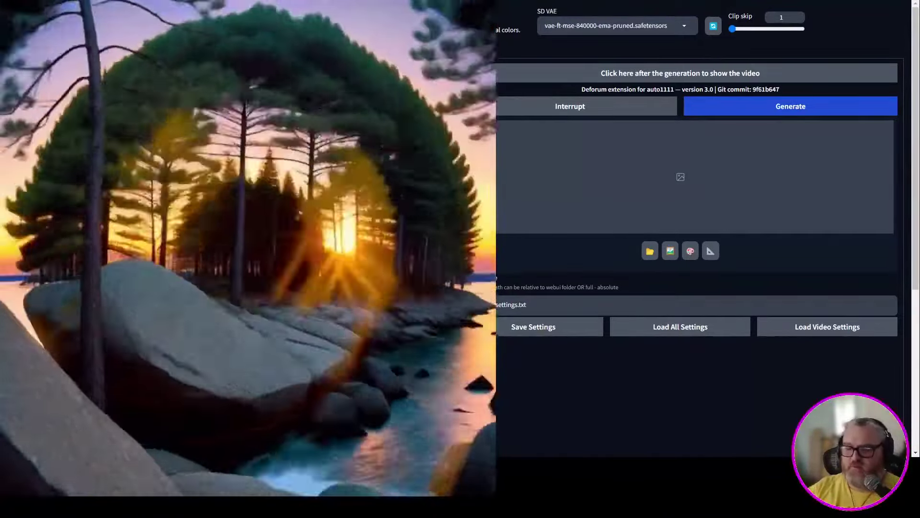
pyautogui.scroll(-2, 695, 240)
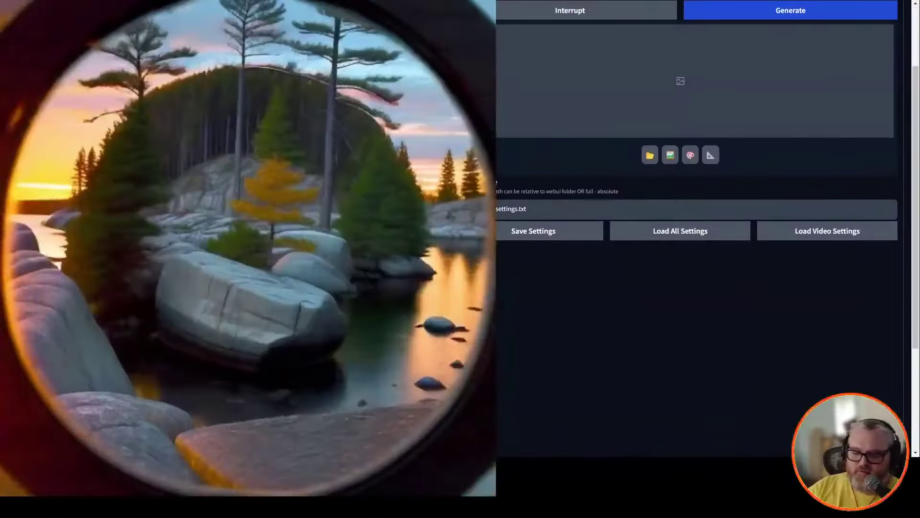
pyautogui.scroll(-3, 695, 240)
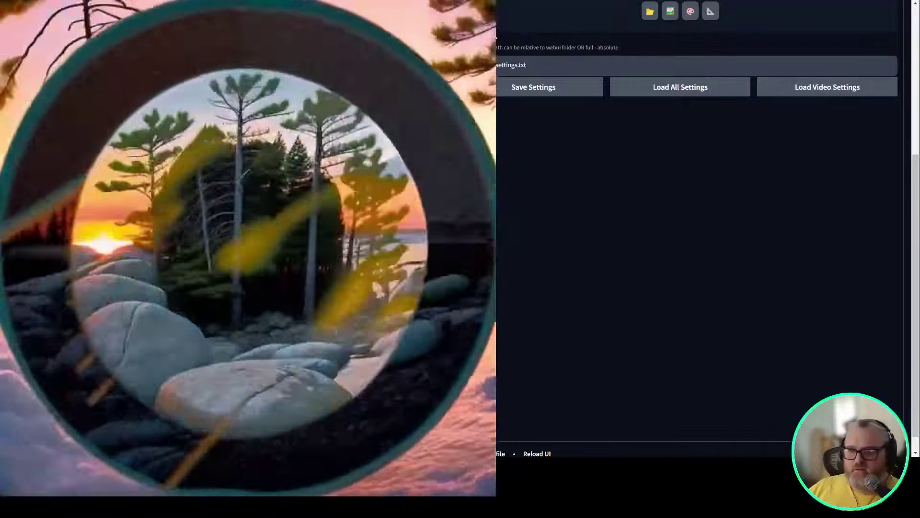
pyautogui.scroll(1, 695, 240)
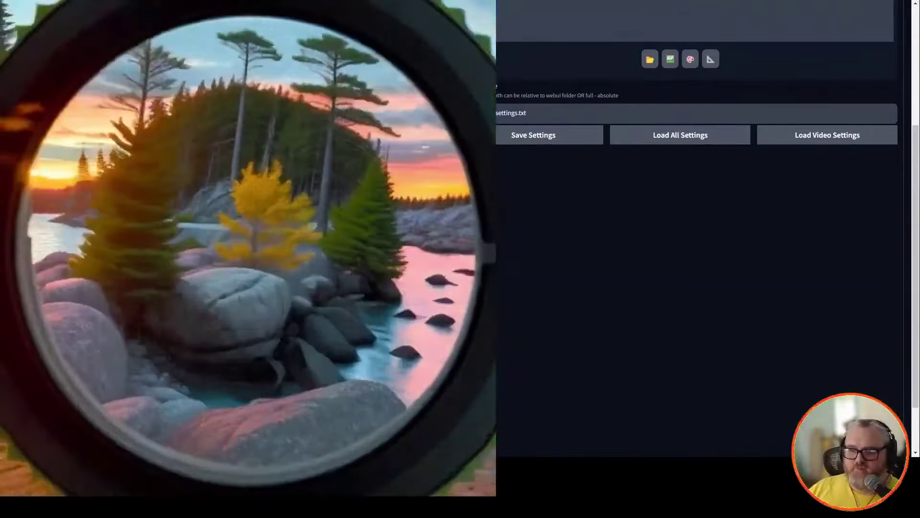
pyautogui.scroll(3, 695, 240)
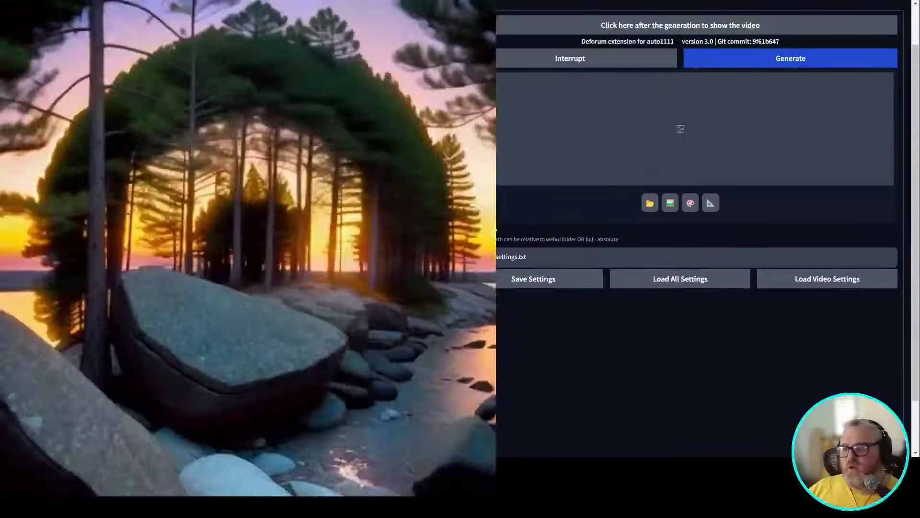
pyautogui.scroll(1, 695, 240)
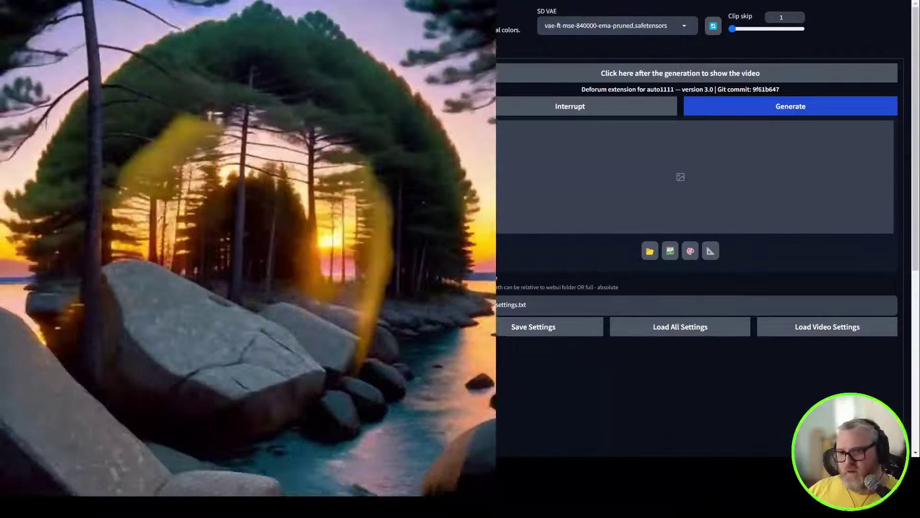
pyautogui.scroll(-2, 695, 239)
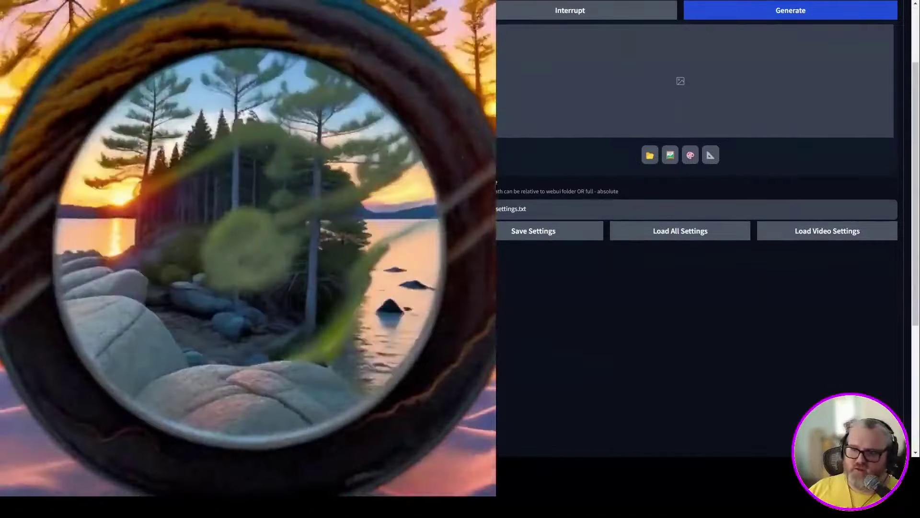
pyautogui.scroll(-3, 695, 239)
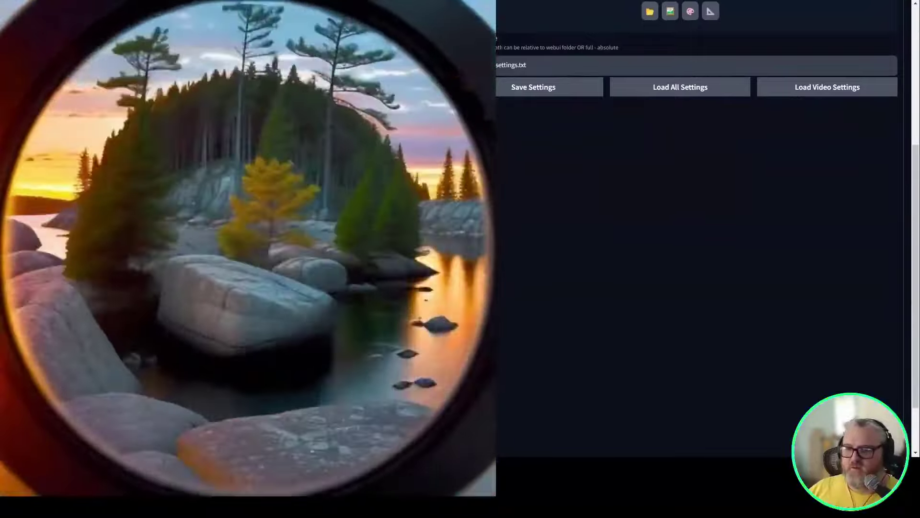
pyautogui.scroll(5, 695, 239)
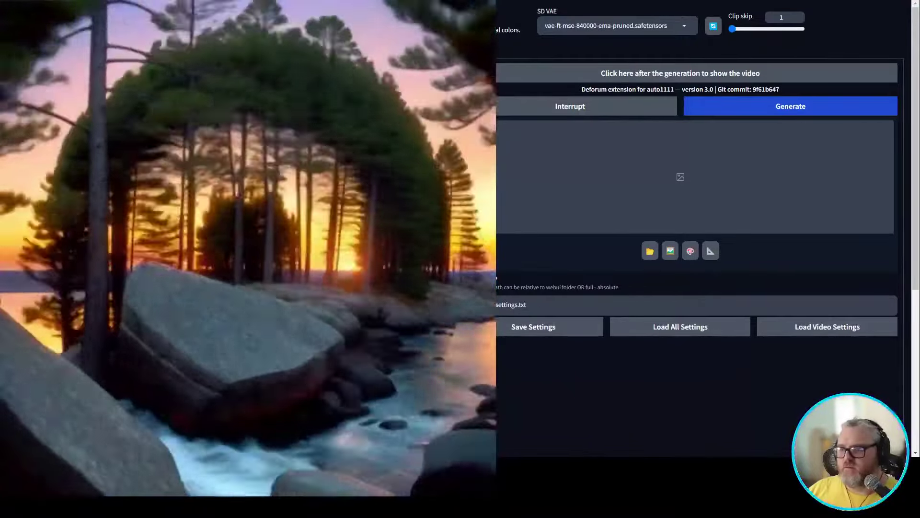
pyautogui.scroll(-5, 695, 240)
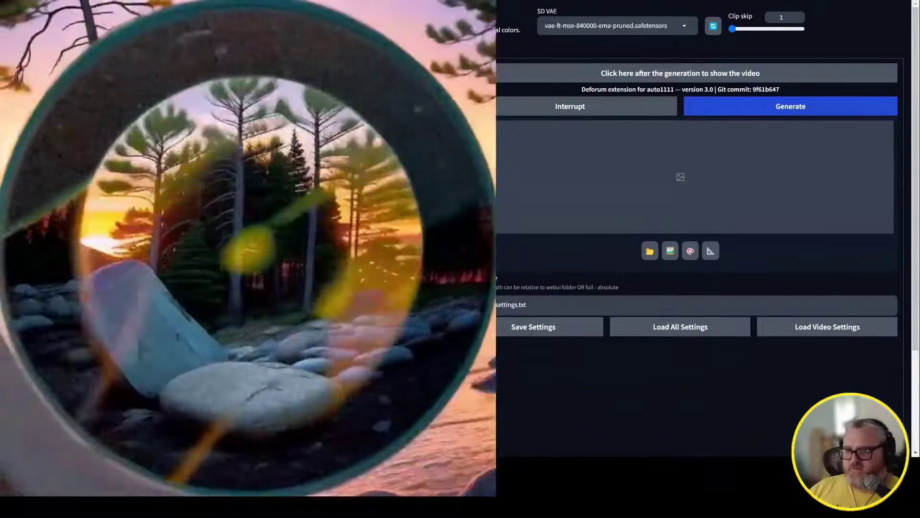
pyautogui.scroll(-3, 695, 240)
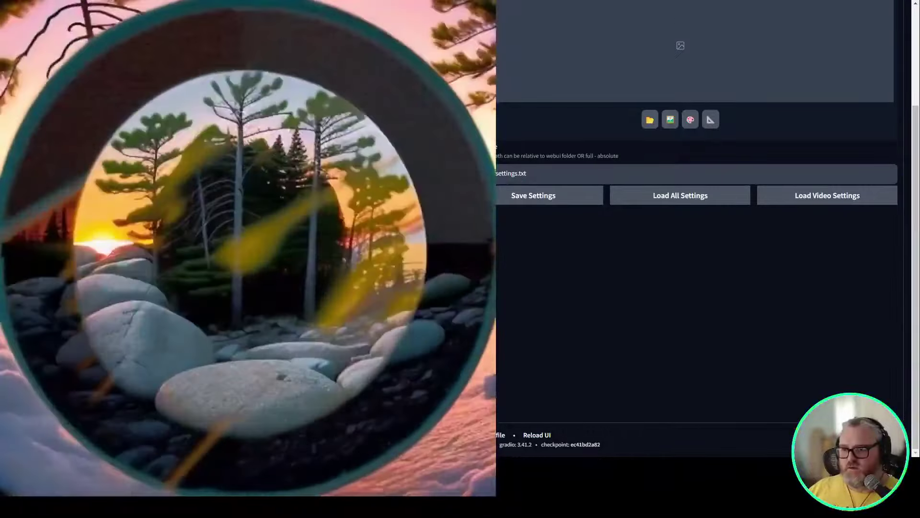
pyautogui.scroll(3, 695, 240)
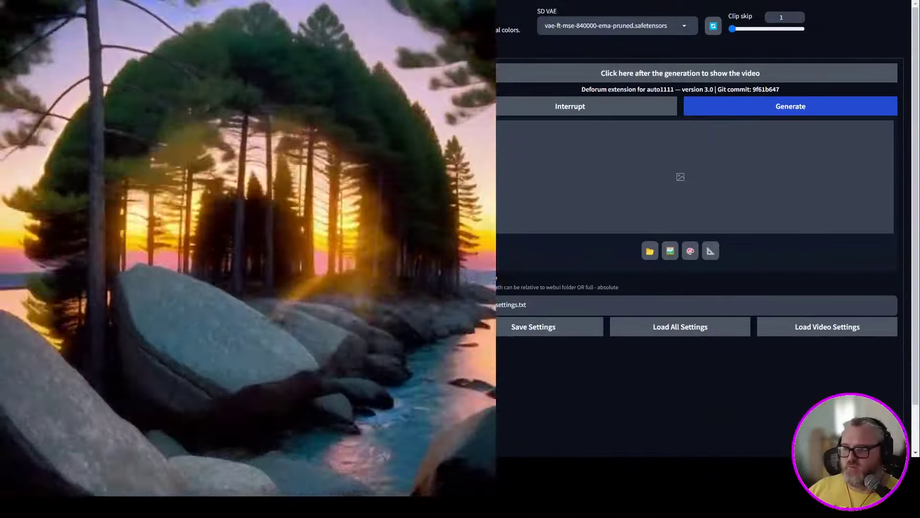
pyautogui.scroll(-1, 700, 239)
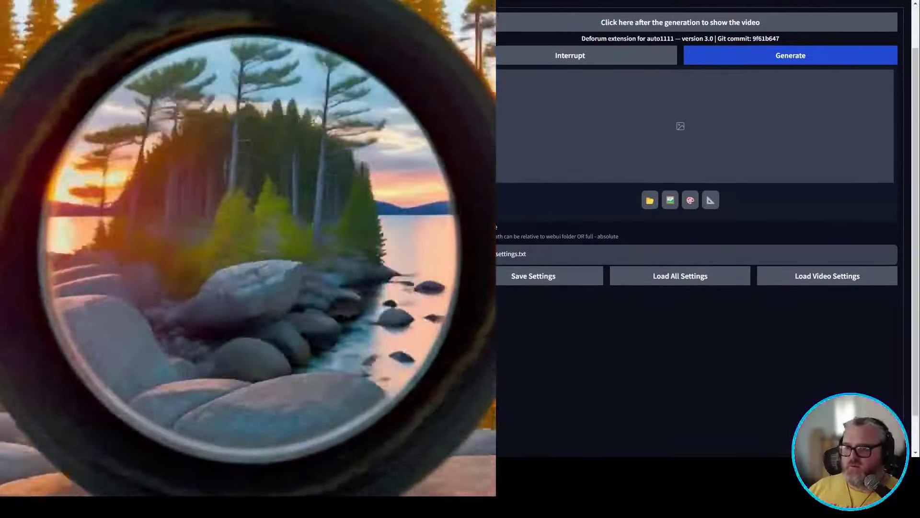
pyautogui.scroll(-1, 700, 240)
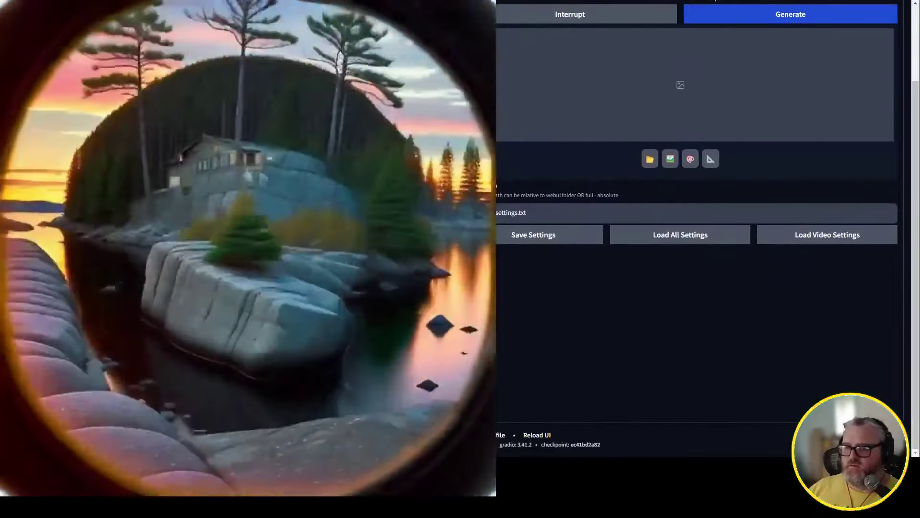
pyautogui.scroll(-4, 700, 240)
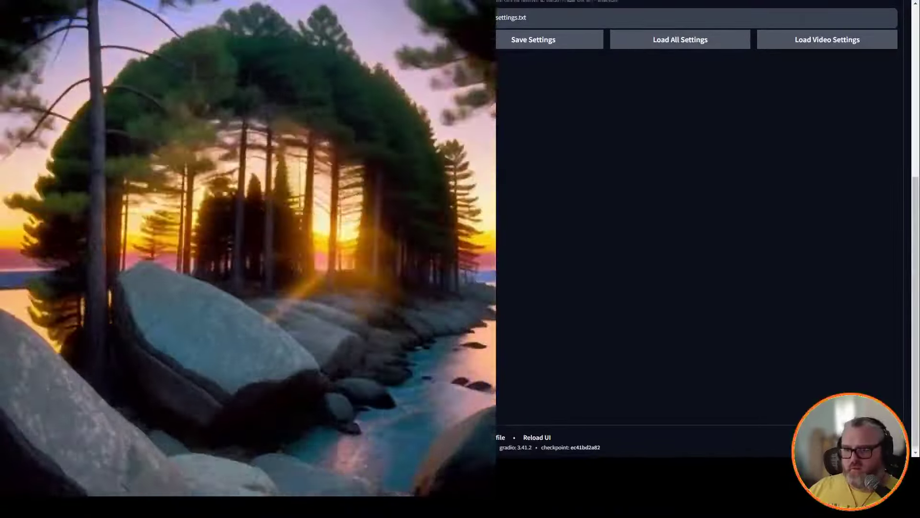
pyautogui.scroll(6, 699, 240)
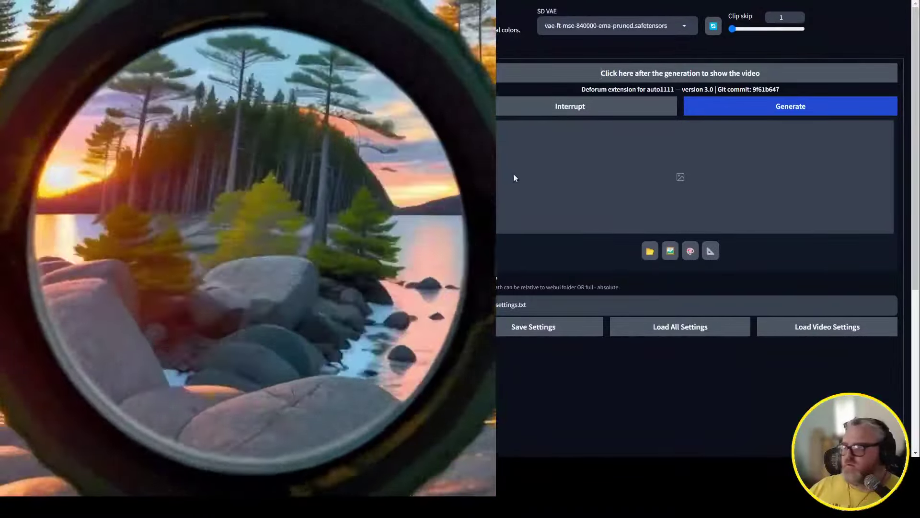
pyautogui.click(746, 108)
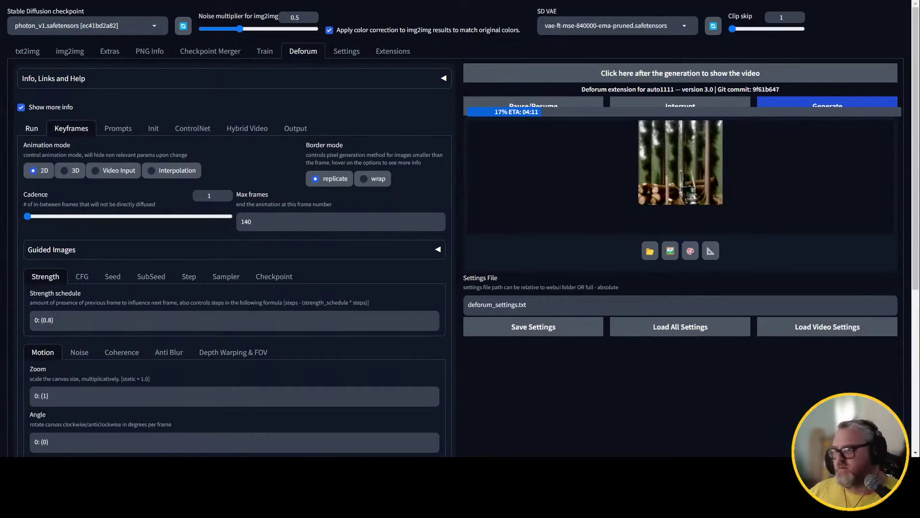
# Mid-render, review the Run sampler/seed and Keyframes settings, then show the deforestation chainsaw prompt.
pyautogui.click(34, 128)
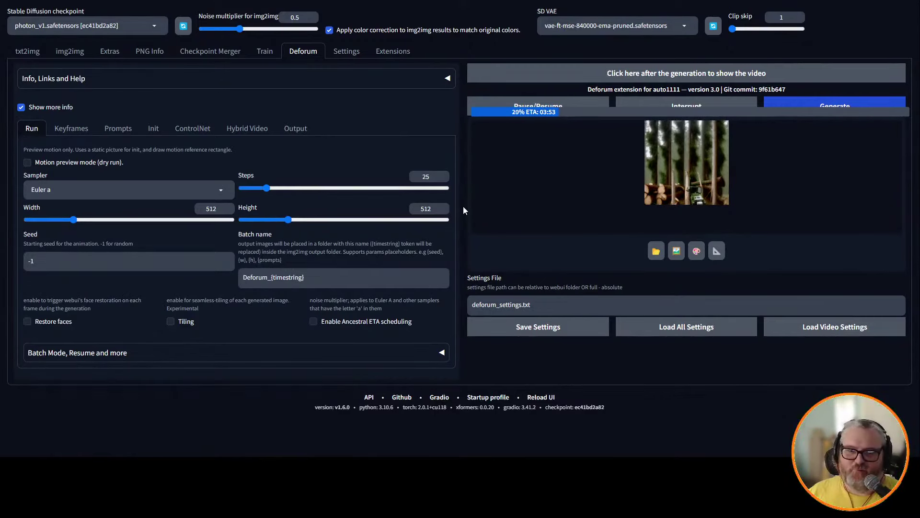
pyautogui.click(71, 128)
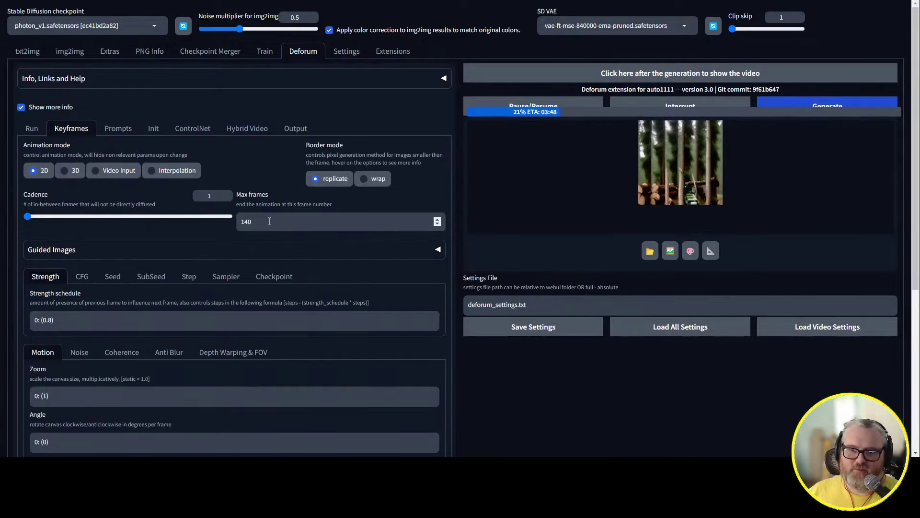
pyautogui.scroll(-2, 51, 307)
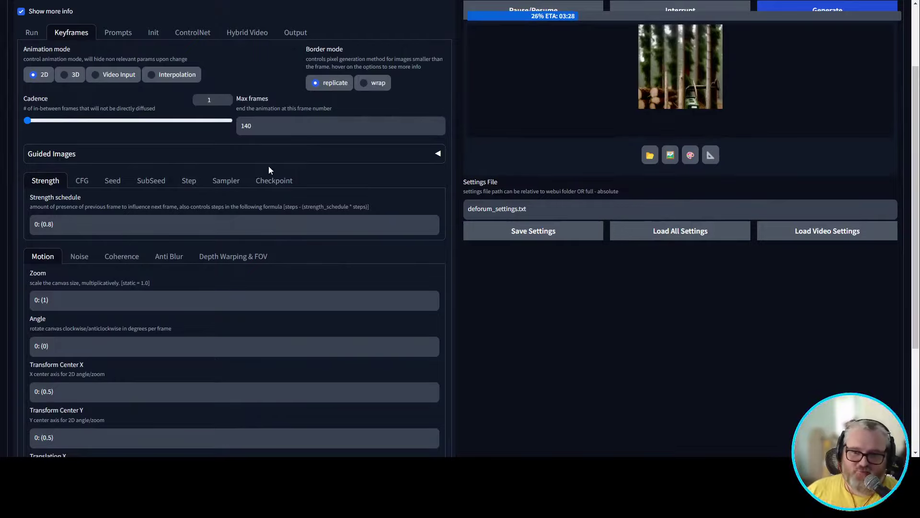
pyautogui.scroll(-1, 173, 242)
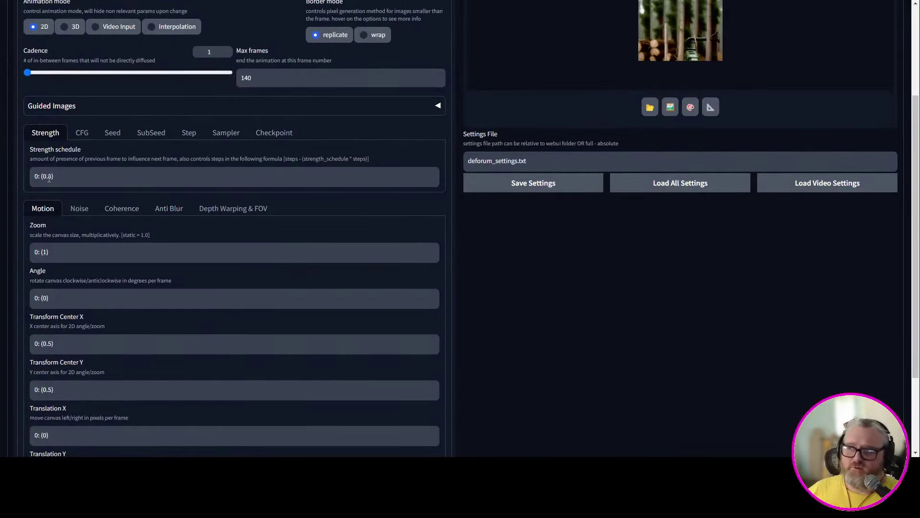
pyautogui.scroll(2, 141, 209)
pyautogui.scroll(-1, 140, 209)
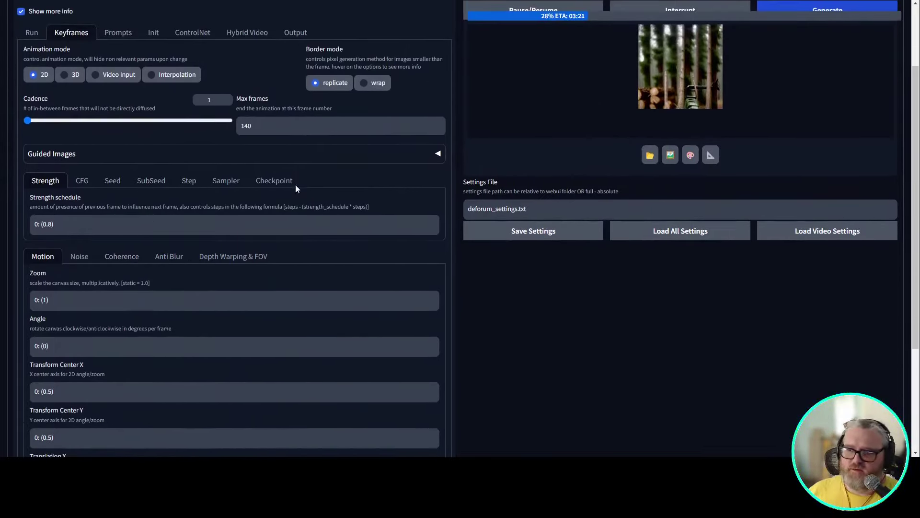
pyautogui.scroll(1, 376, 170)
pyautogui.scroll(-1, 257, 203)
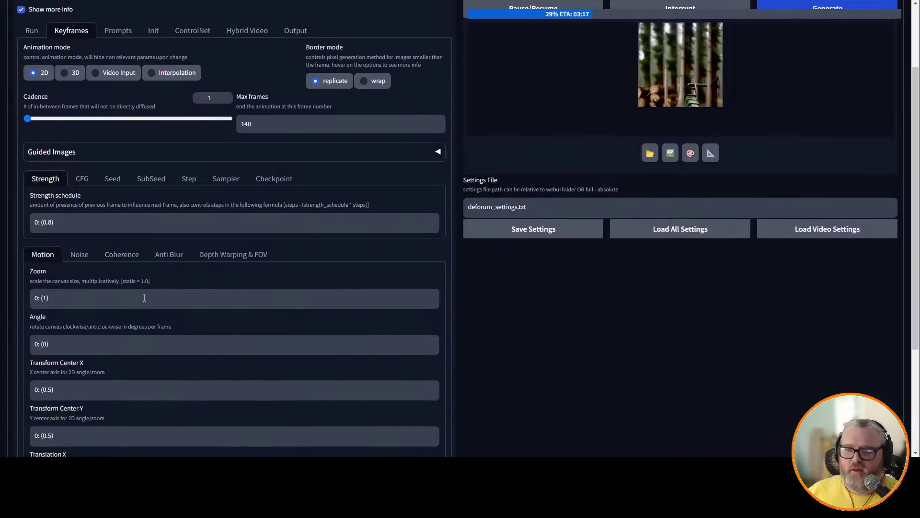
pyautogui.scroll(-1, 43, 250)
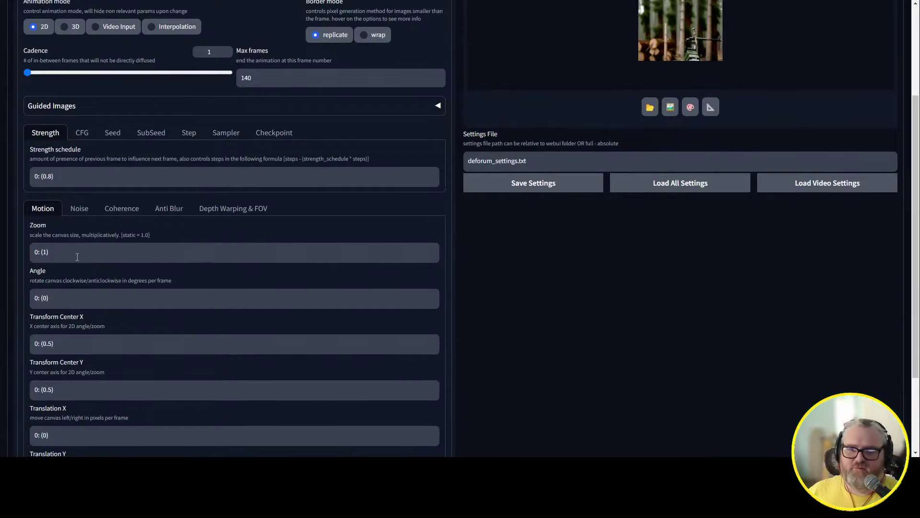
pyautogui.scroll(-2, 107, 258)
pyautogui.scroll(4, 107, 258)
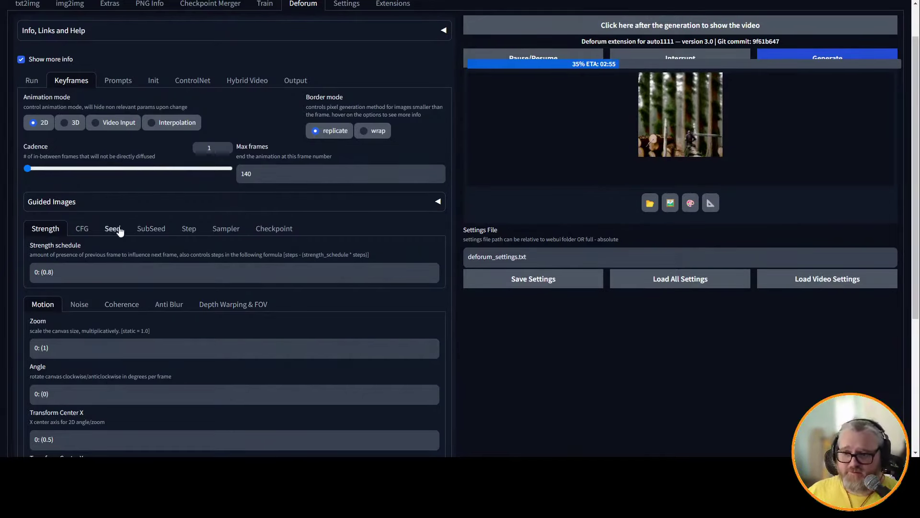
pyautogui.click(119, 81)
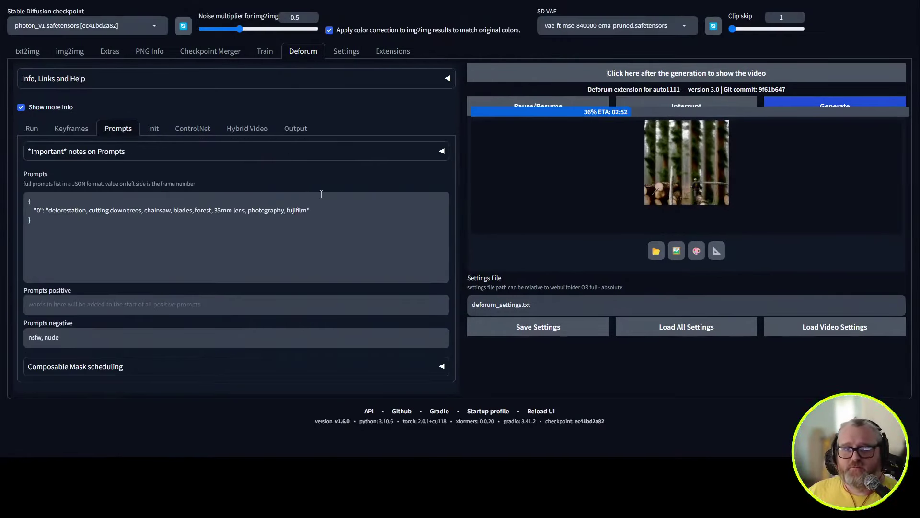
# Show the Video Init settings and ControlNet unit 1 using qrcode_monster on saw_blades.mov.
pyautogui.click(154, 128)
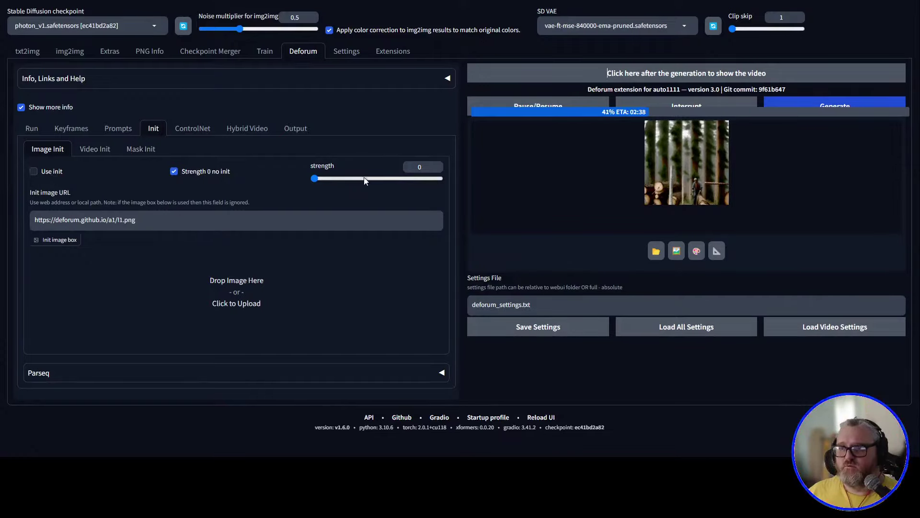
pyautogui.click(92, 151)
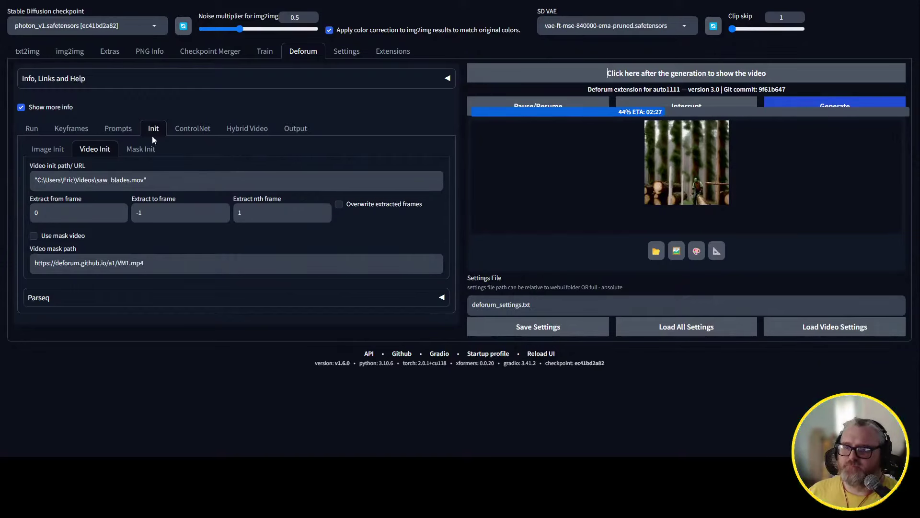
pyautogui.click(193, 127)
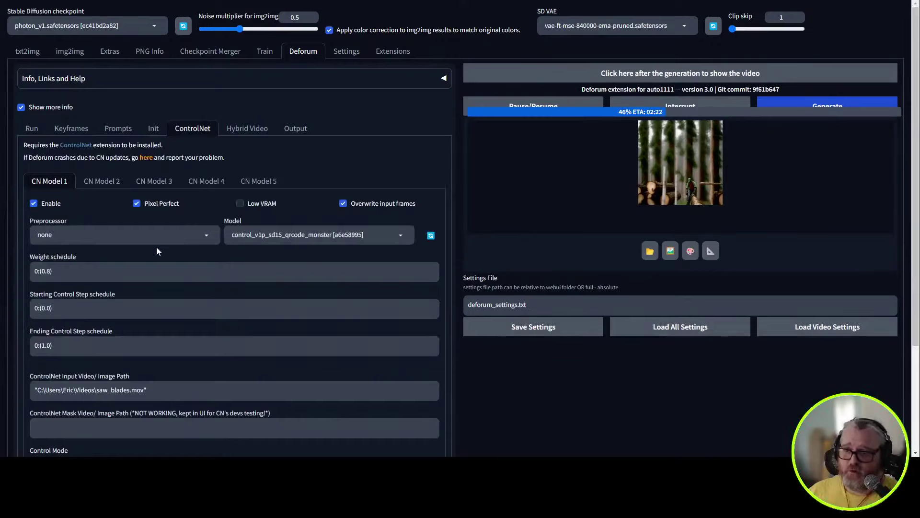
# Keep qrcode_monster as the ControlNet model and review the Hybrid Video settings (Optical Flow, Farneback).
pyautogui.click(324, 233)
pyautogui.click(322, 209)
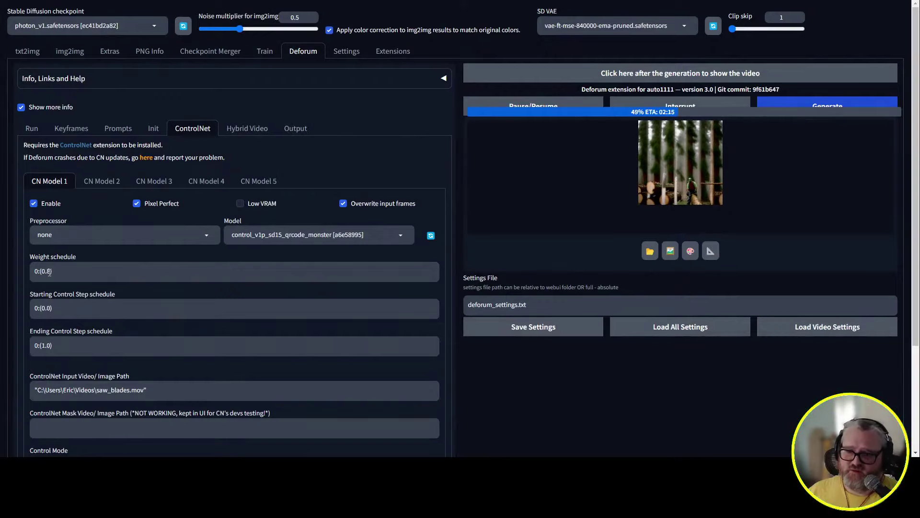
pyautogui.scroll(-3, 104, 278)
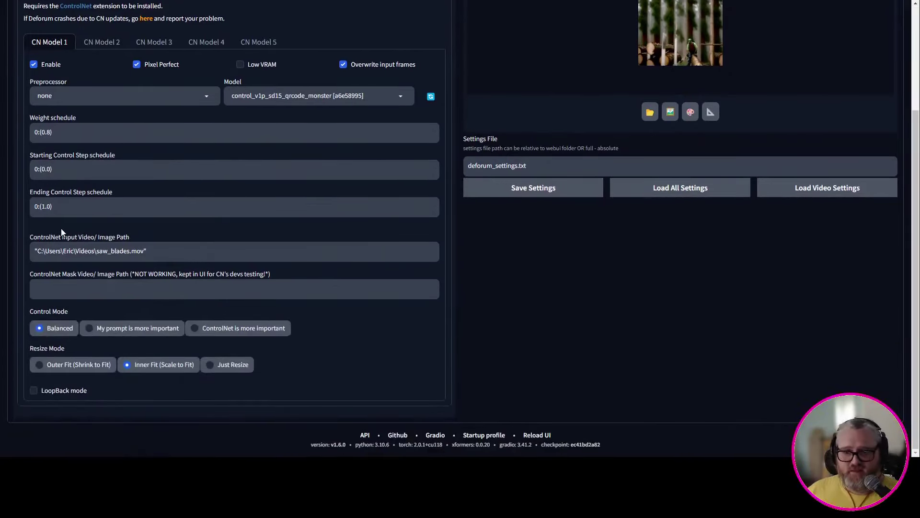
pyautogui.scroll(1, 141, 242)
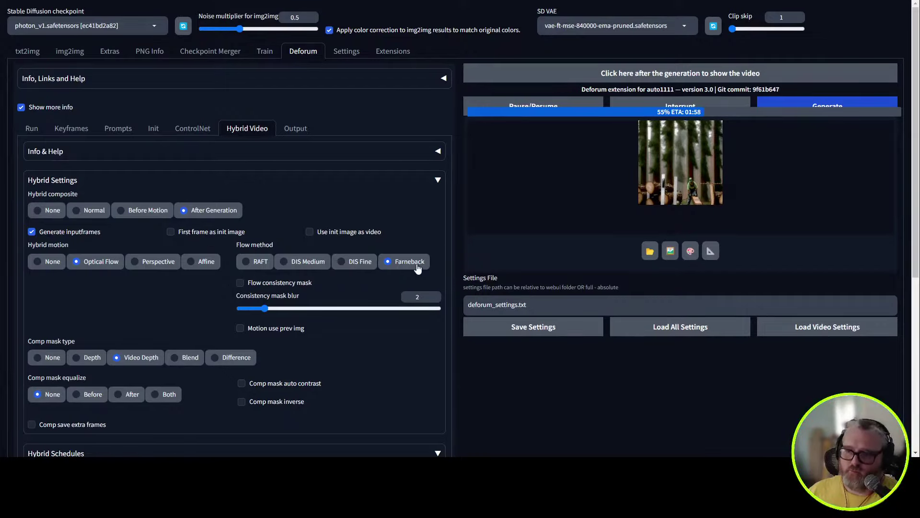
# Review the Hybrid Schedules: comp alpha 0:(0), flow factor 0:(1), comp mask blend alpha 0:(0.5).
pyautogui.scroll(-2, 288, 207)
pyautogui.scroll(-1, 91, 259)
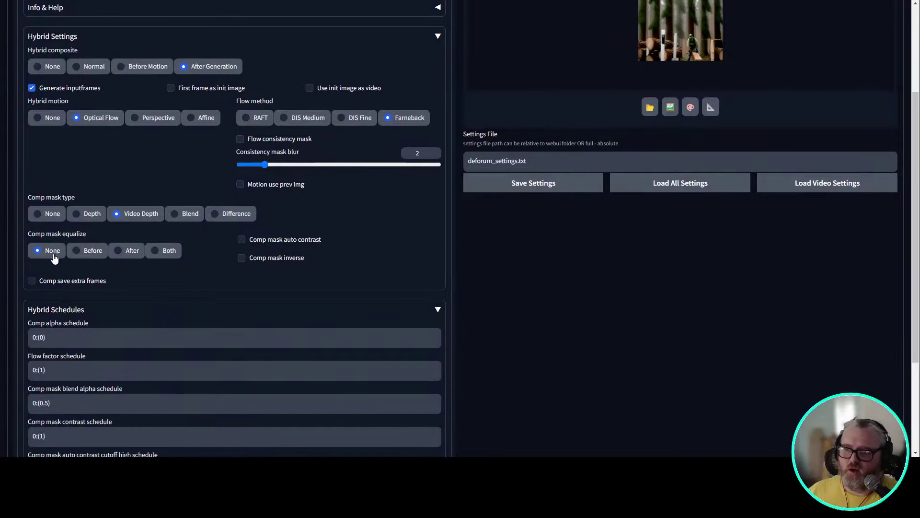
pyautogui.scroll(-3, 57, 235)
pyautogui.doubleClick(42, 193)
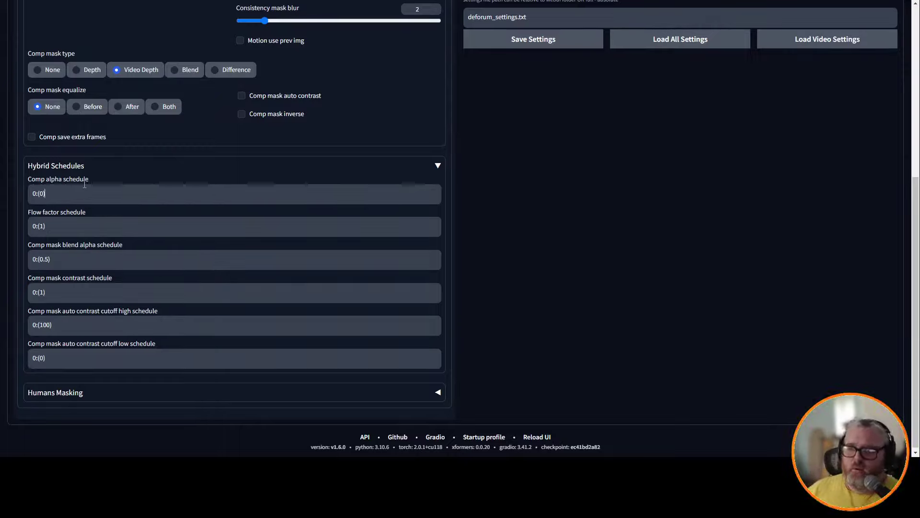
pyautogui.scroll(2, 150, 216)
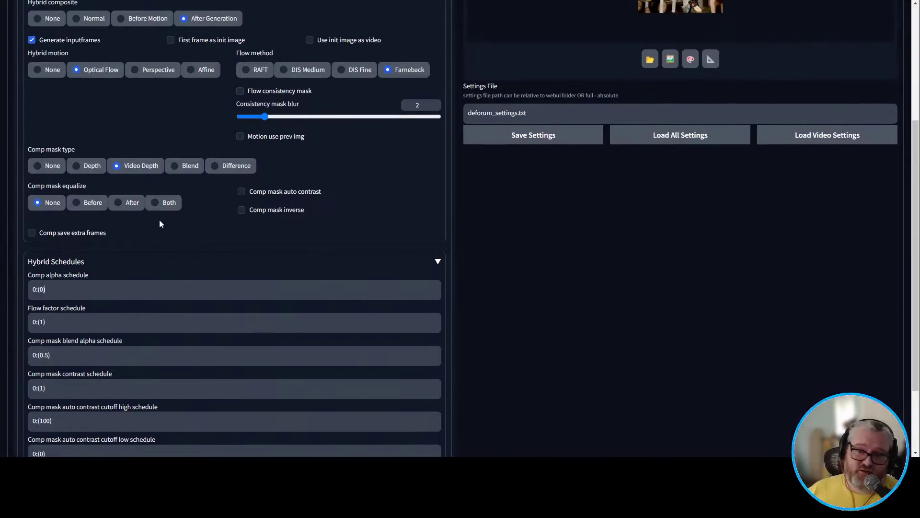
pyautogui.scroll(4, 160, 223)
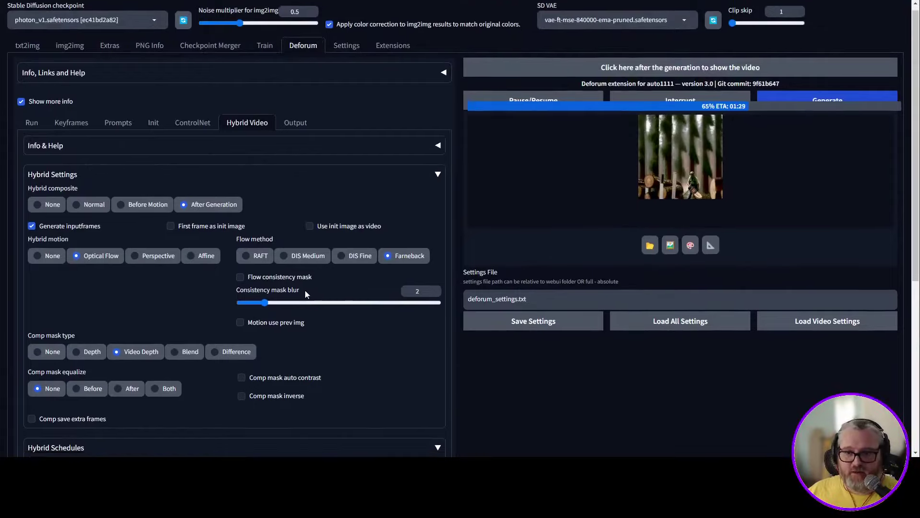
pyautogui.scroll(-5, 128, 295)
pyautogui.scroll(5, 41, 241)
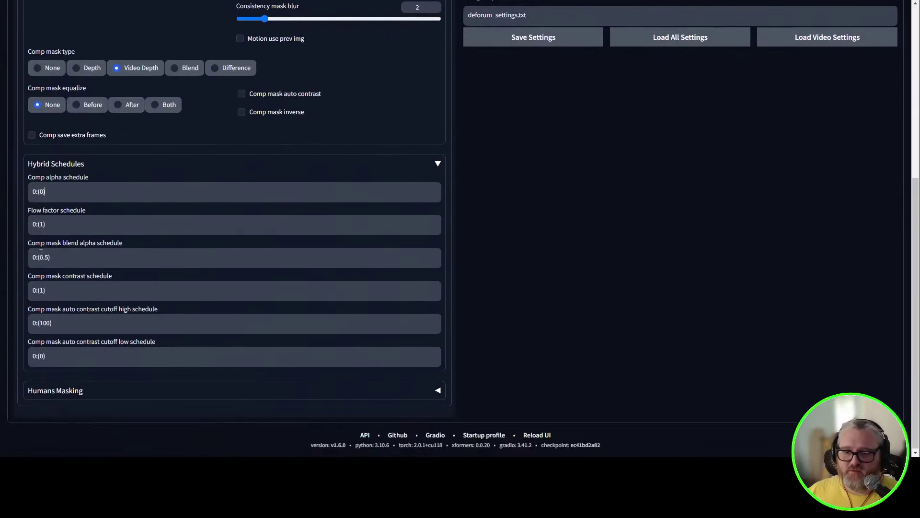
# Open Deforum's Init settings on the Image Init options while the saw-blade render completes.
pyautogui.click(153, 128)
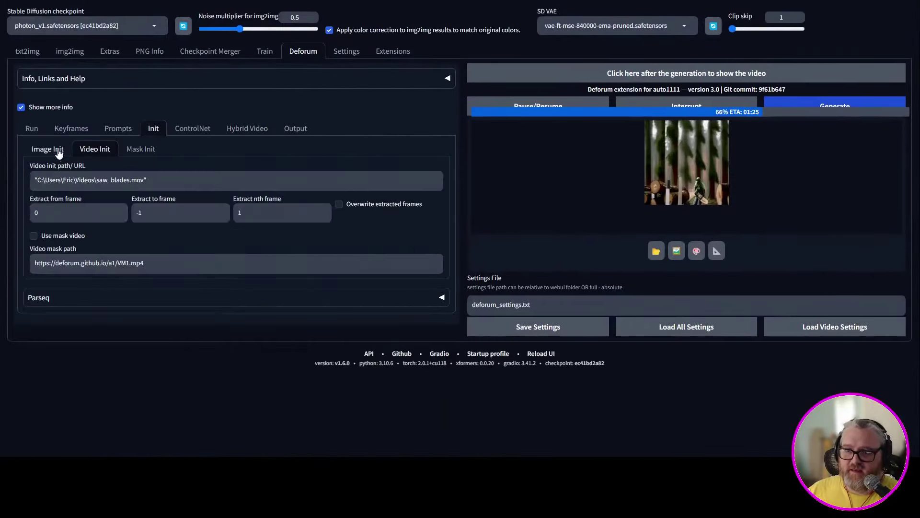
pyautogui.click(52, 148)
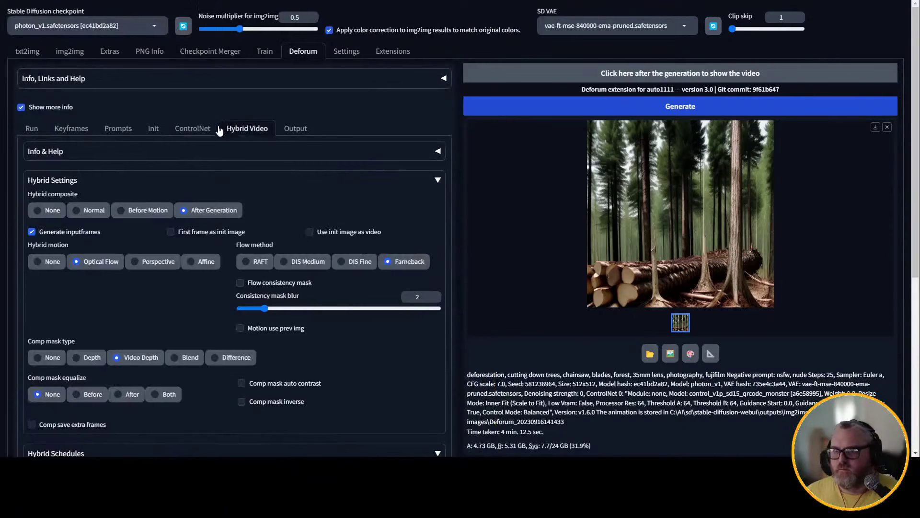
# Check the house-of-mirrors analog horror prompt in Prompts and generate the animation.
pyautogui.click(118, 128)
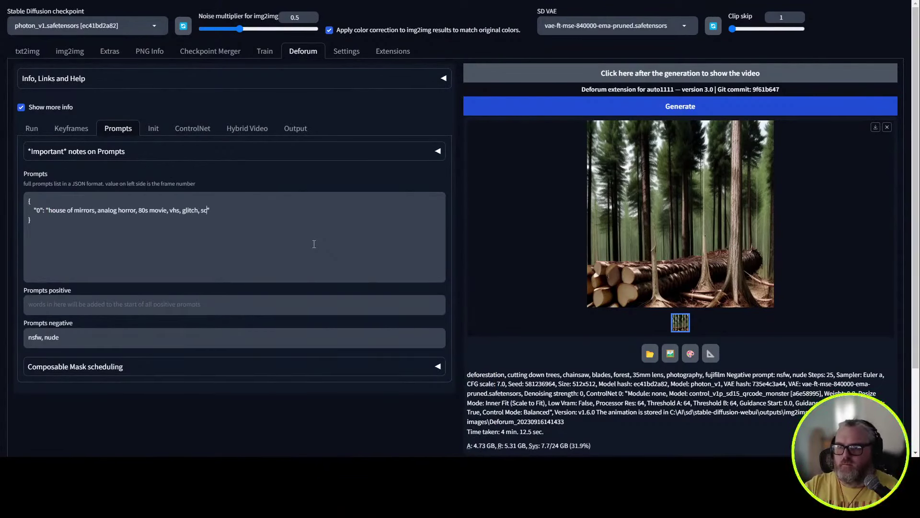
pyautogui.click(655, 104)
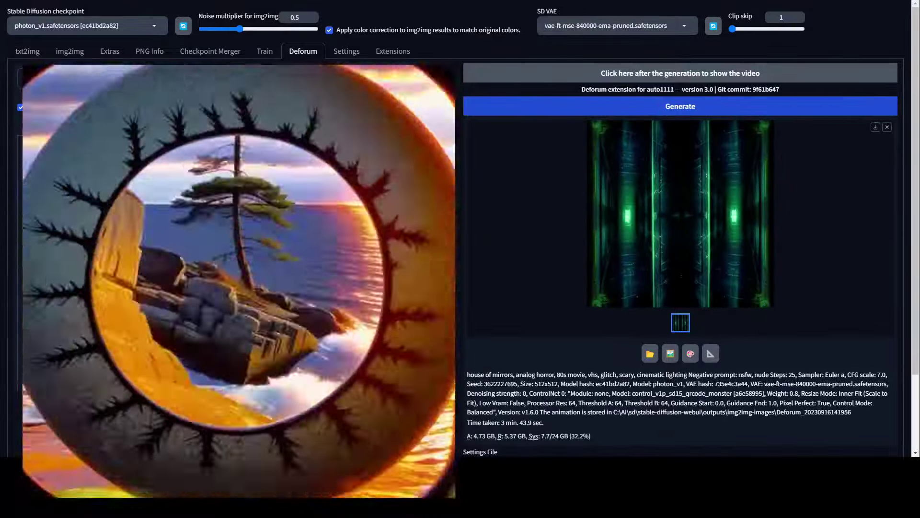
# Generate the house-of-mirrors animation again, yielding a girl in a blue dress between mirror bands.
pyautogui.click(653, 109)
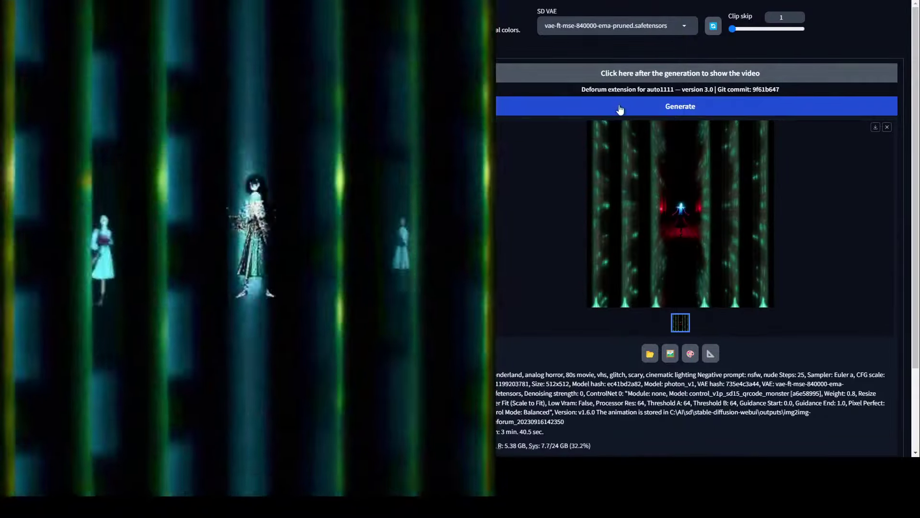
# Run Deforum with the triadic spraypaint-on-concrete prompt and let the render finish.
pyautogui.click(620, 110)
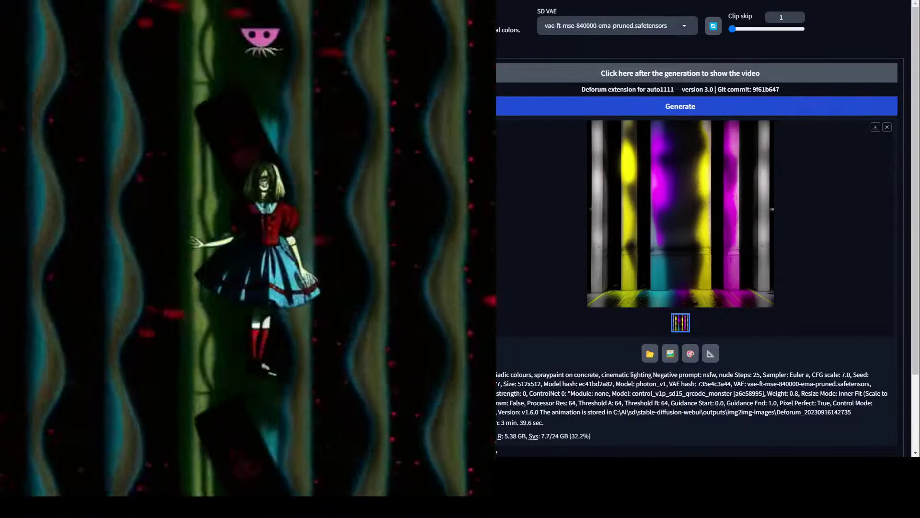
# Start another Deforum generation with Ctrl+Enter, then return to Blender's saw-blade material nodes.
pyautogui.hotkey('ctrl', 'Return')
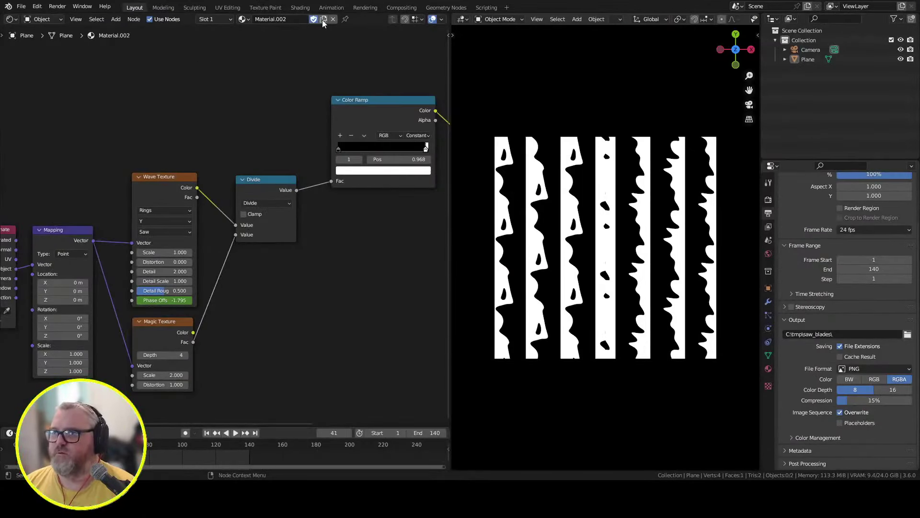
# Duplicate the mask material and replace Magic Texture with a Voronoi Texture wired into Divide.
pyautogui.click(324, 19)
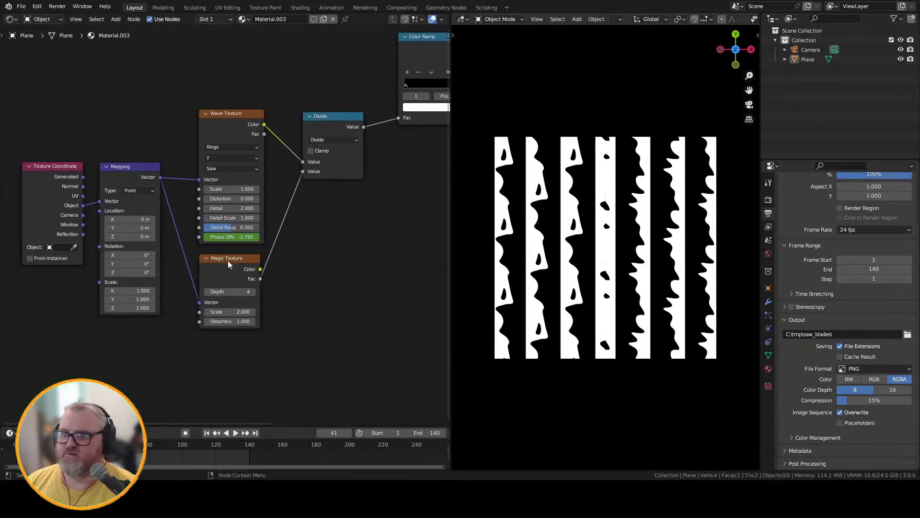
pyautogui.press('x')
pyautogui.hotkey('shift', 'a')
pyautogui.moveTo(216, 267)
pyautogui.click(271, 381)
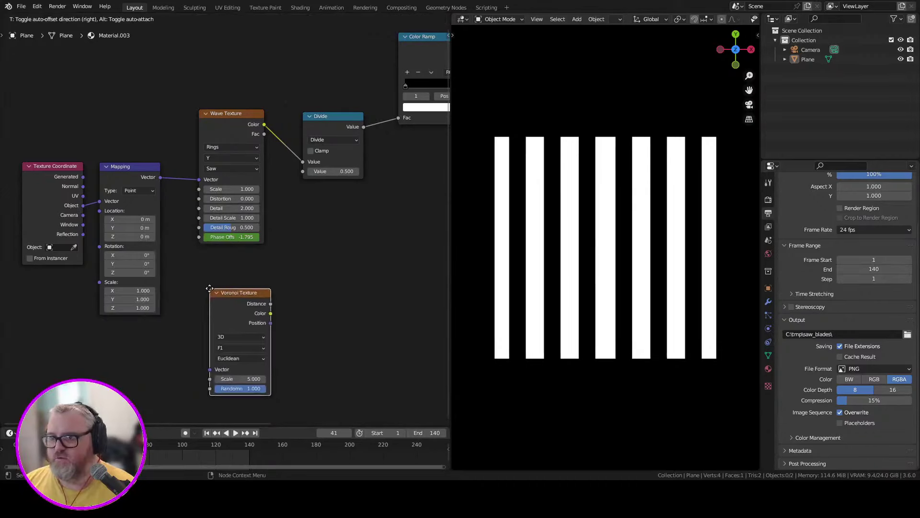
pyautogui.click(198, 258)
pyautogui.moveTo(160, 177); pyautogui.dragTo(197, 339)
pyautogui.moveTo(259, 274)
pyautogui.mouseDown()
pyautogui.moveTo(309, 200)
pyautogui.moveTo(306, 174)
pyautogui.mouseUp()
# Set Voronoi to Smooth F1 and the Wave Texture to X direction at scale 0.25, with playback running.
pyautogui.click(230, 317)
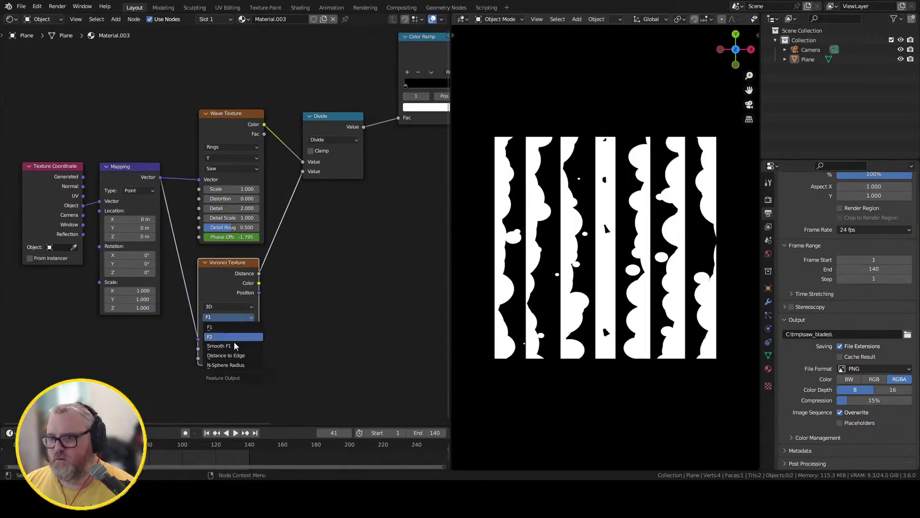
pyautogui.click(234, 342)
pyautogui.hotkey('shift', 'ctrl', 'space')
pyautogui.click(232, 189)
pyautogui.write('0.25')
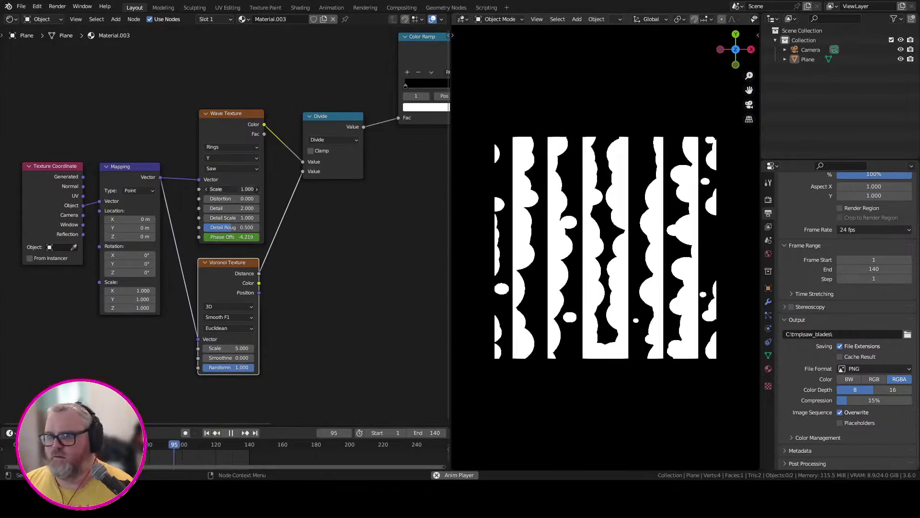
pyautogui.press('Return')
pyautogui.click(230, 158)
pyautogui.click(225, 159)
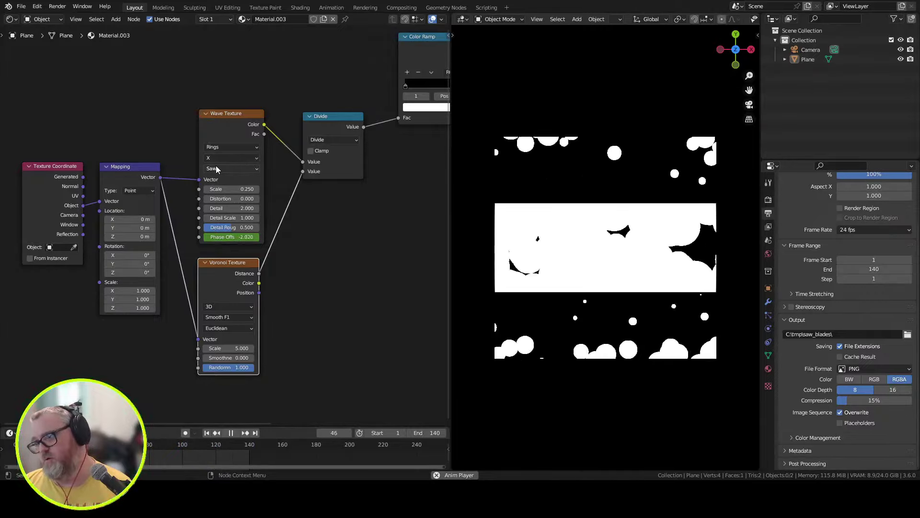
# Set Voronoi to Minkowski at scale 6.2 and keep Triangle waves at scale 0.1.
pyautogui.moveTo(235, 348)
pyautogui.mouseDown()
pyautogui.moveTo(221, 349)
pyautogui.moveTo(230, 349)
pyautogui.mouseUp()
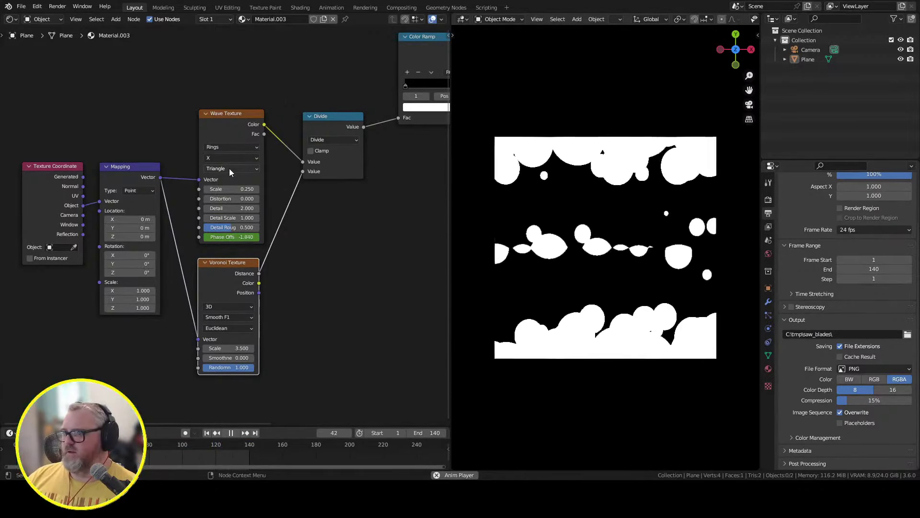
pyautogui.click(229, 169)
pyautogui.click(229, 168)
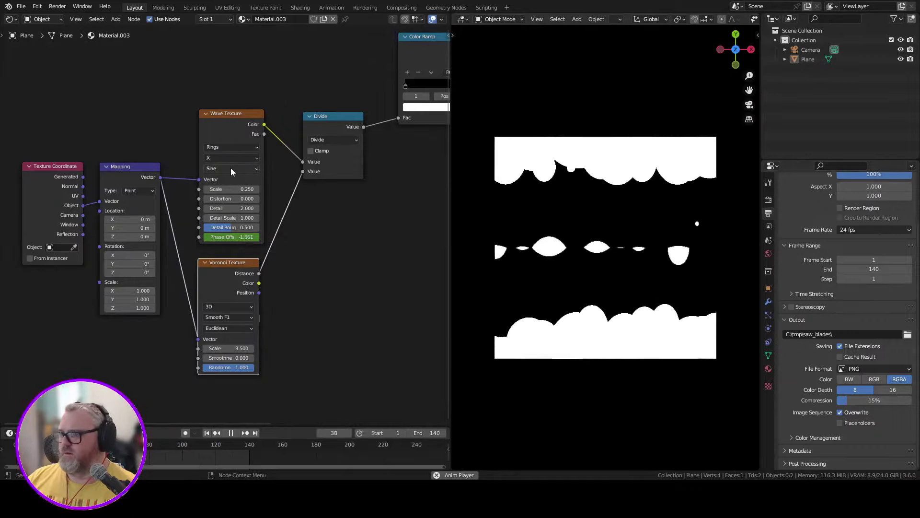
pyautogui.click(233, 328)
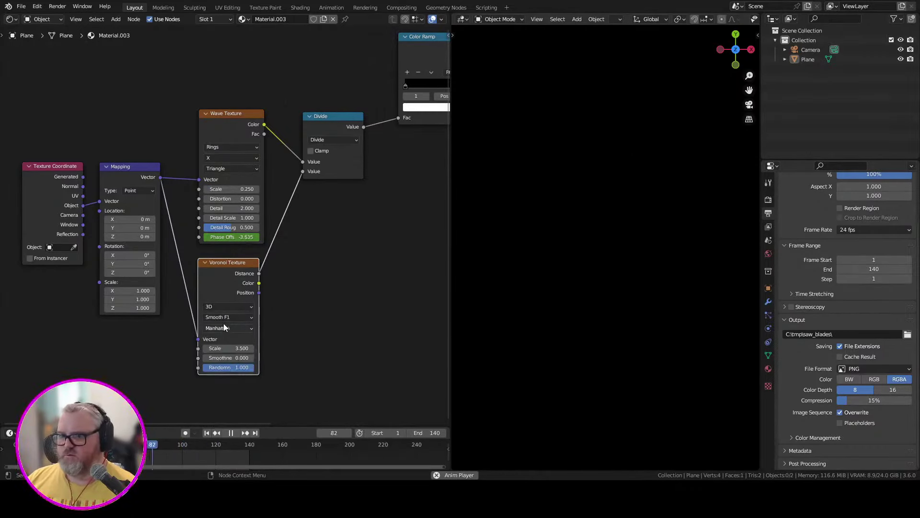
pyautogui.click(224, 328)
pyautogui.scroll(-2, 218, 326)
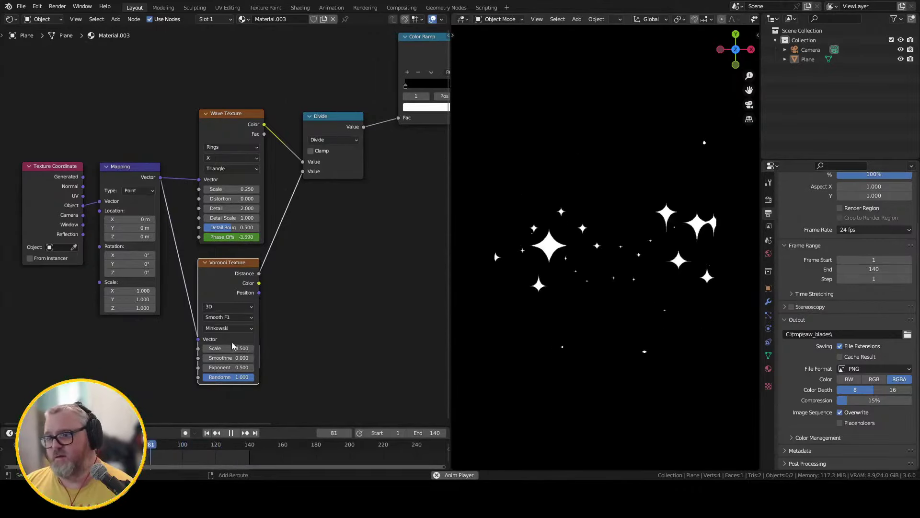
pyautogui.moveTo(235, 348); pyautogui.dragTo(216, 348)
pyautogui.hotkey('ctrl', 'z')
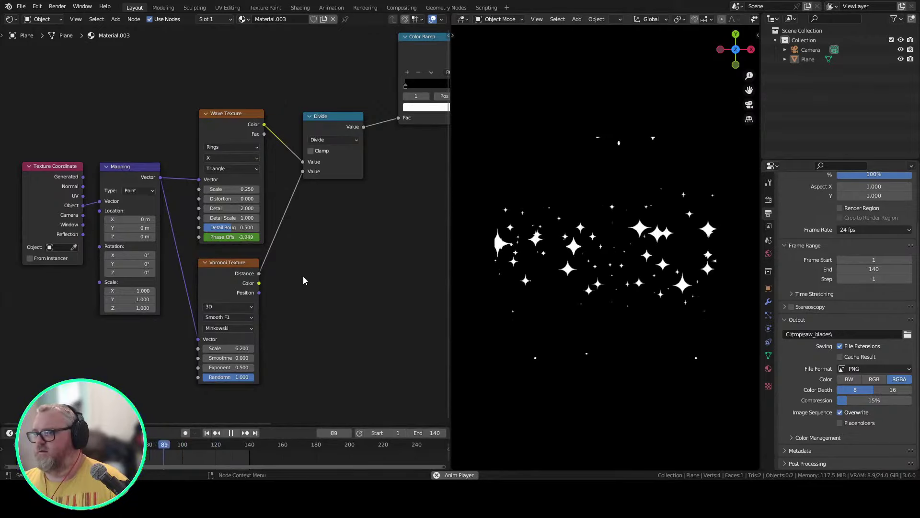
pyautogui.hotkey('ctrl', 'z')
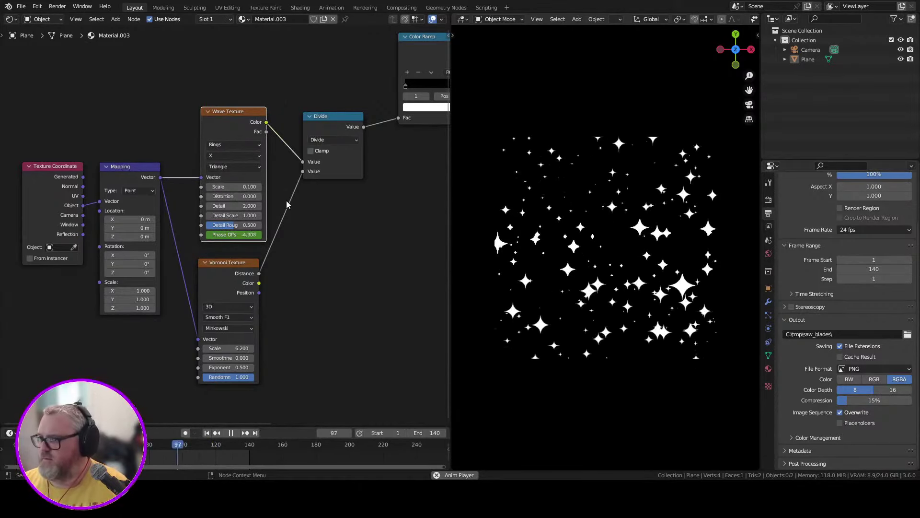
pyautogui.press('Escape')
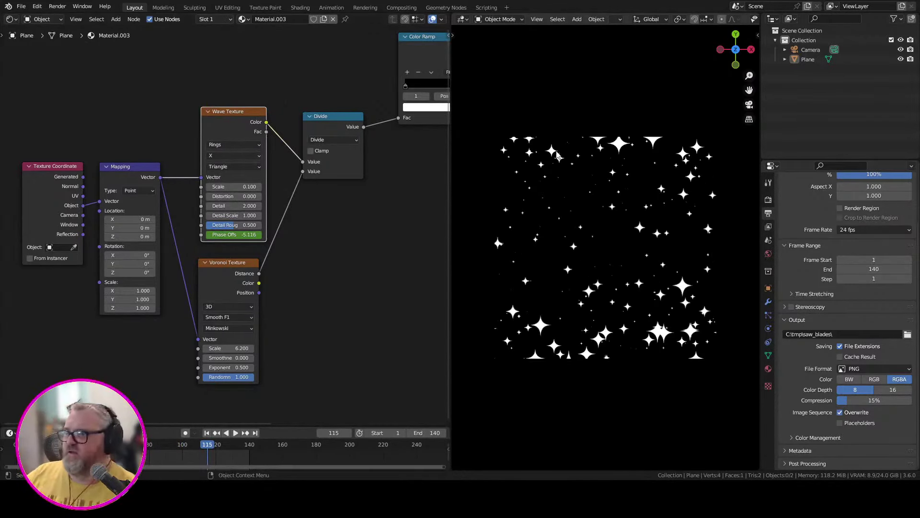
# Set the output folder to C:\tmp\sparkles and start rendering the animation.
pyautogui.scroll(2, 814, 365)
pyautogui.doubleClick(818, 372)
pyautogui.write('sparkles')
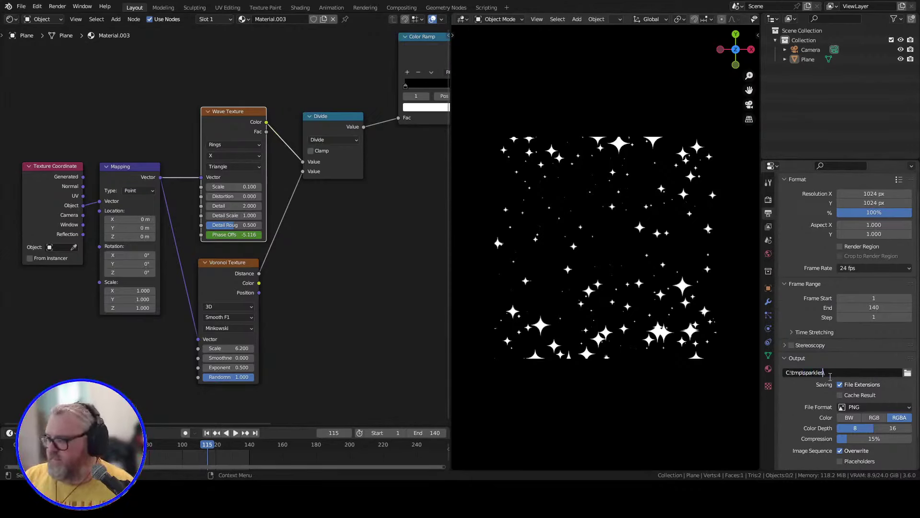
pyautogui.press('Return')
pyautogui.click(57, 6)
pyautogui.click(72, 27)
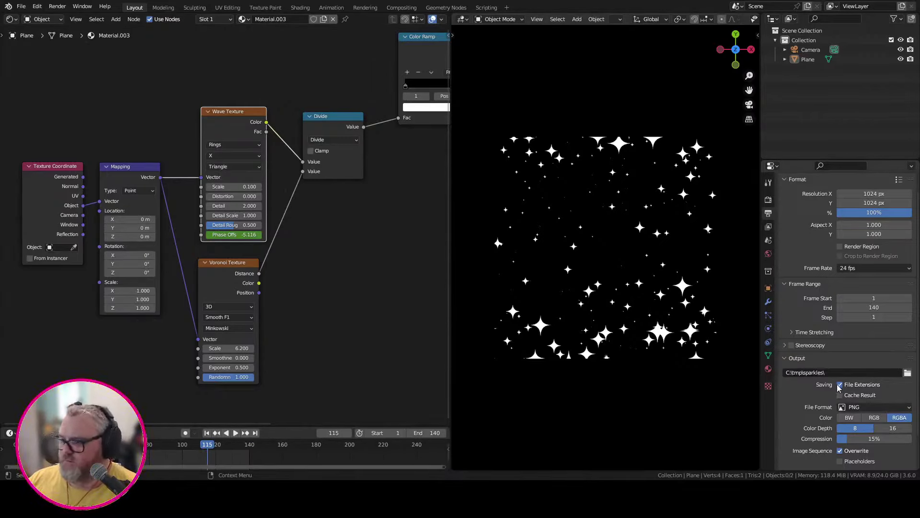
# Switch output to FFmpeg MPEG-4 video at Perceptually Lossless quality and re-render the animation.
pyautogui.click(873, 407)
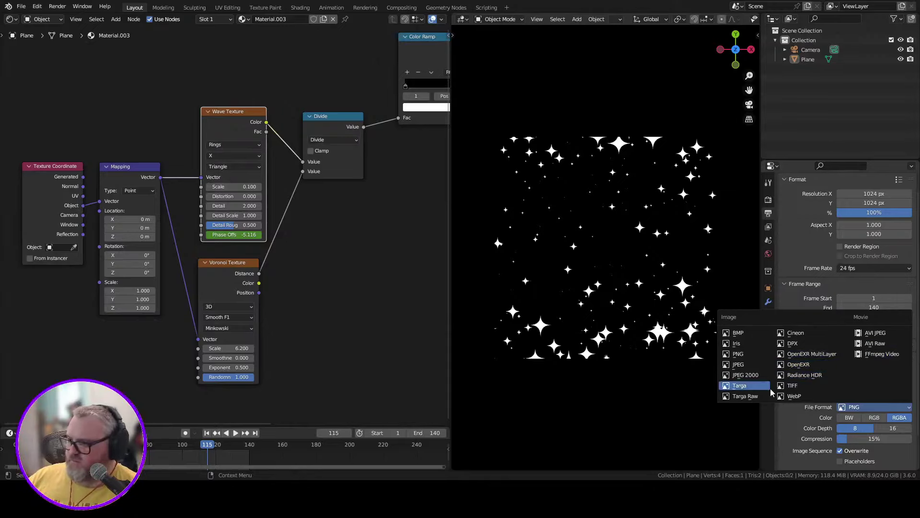
pyautogui.click(883, 353)
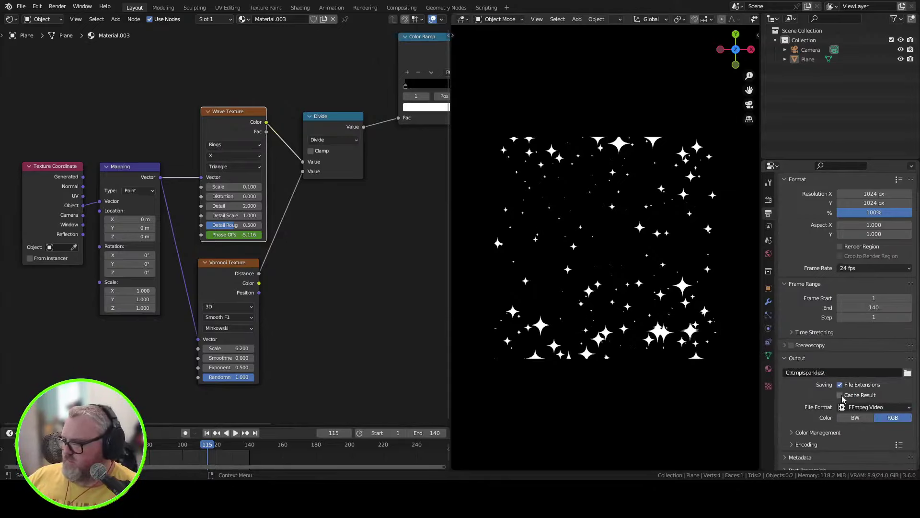
pyautogui.click(806, 445)
pyautogui.scroll(-4, 855, 383)
pyautogui.click(875, 375)
pyautogui.click(865, 350)
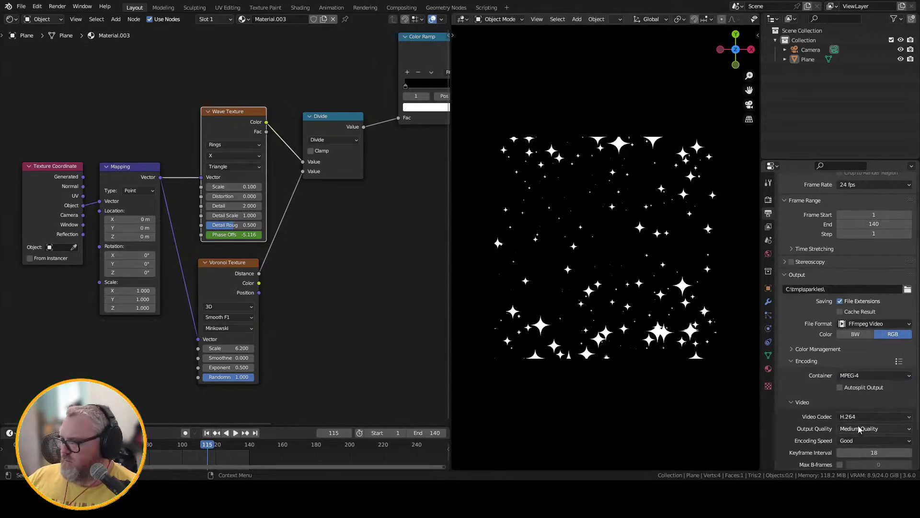
pyautogui.click(859, 428)
pyautogui.click(878, 398)
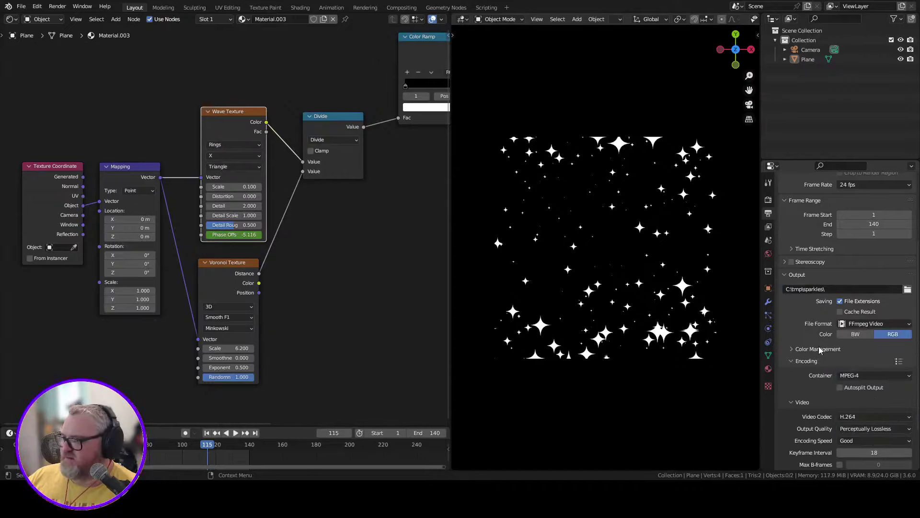
pyautogui.click(57, 6)
pyautogui.click(67, 24)
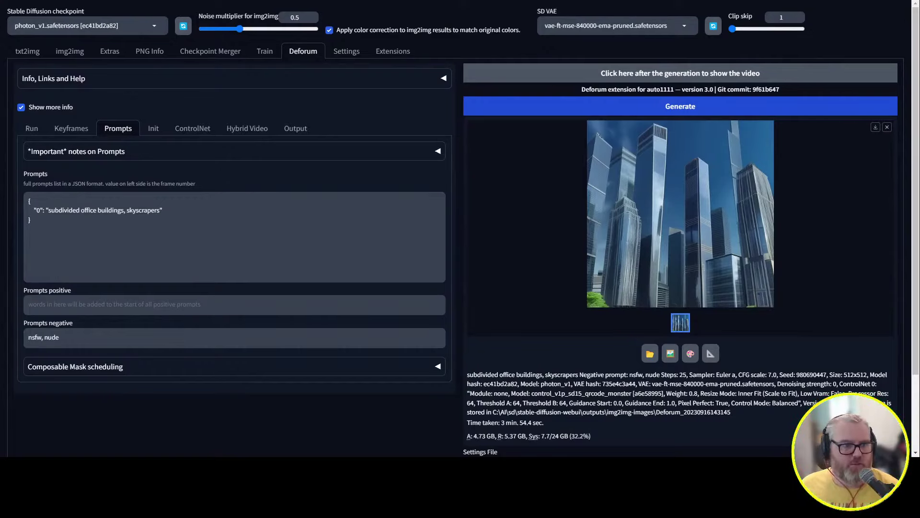
# Paste C:\tmp\sparkles\0001-0140.mp4 as Deforum's Video Init path.
pyautogui.click(192, 128)
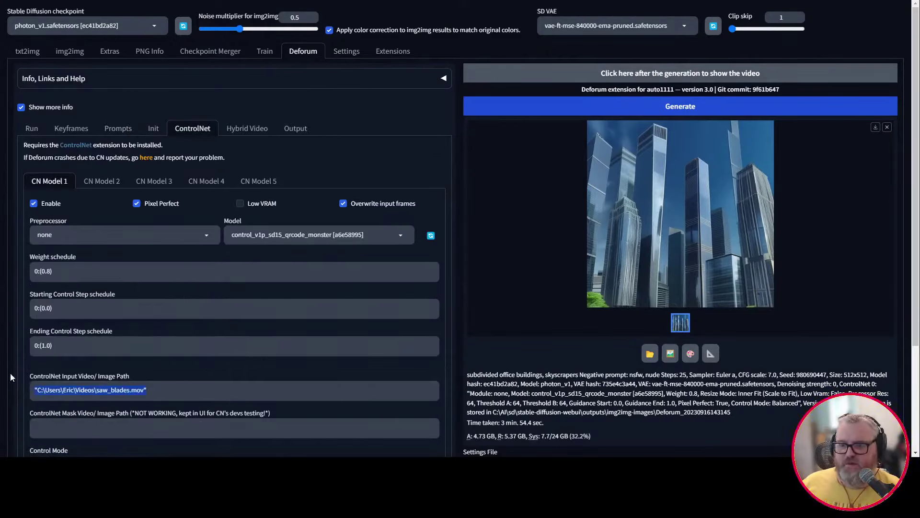
pyautogui.click(154, 128)
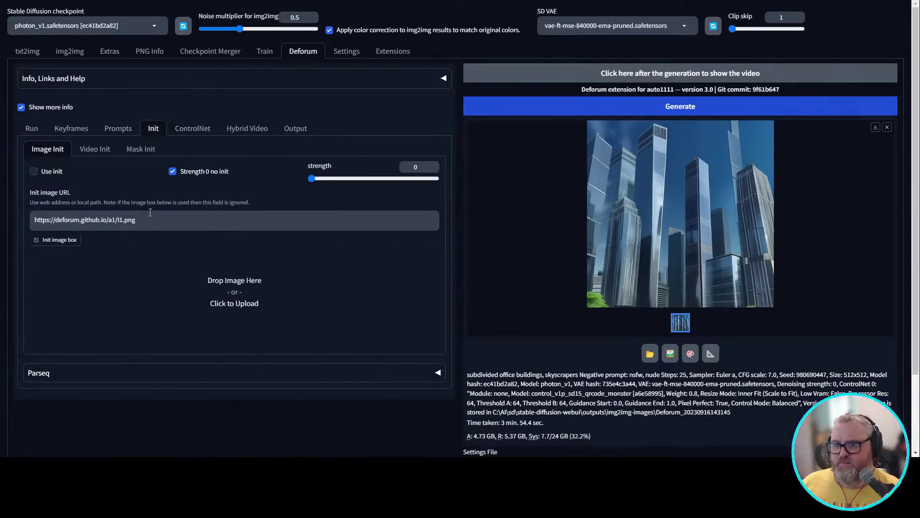
pyautogui.click(95, 149)
pyautogui.click(151, 190)
pyautogui.hotkey('ctrl', 'a')
pyautogui.write('"C:\\tmp\\sparkles\\0001-0140.mp4"')
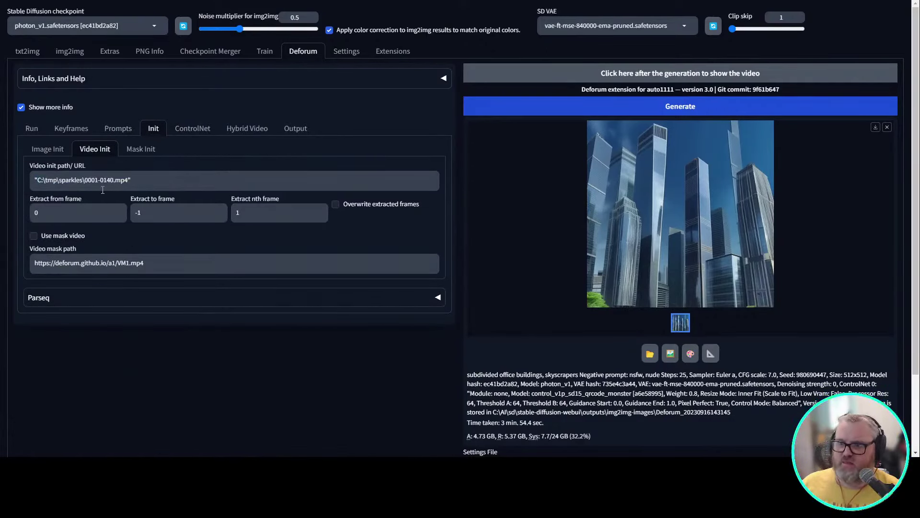
# Replace the skyscraper prompt with 'beautiful night sky, littered with stars, evening campfire, smoke and marshmellows' and generate.
pyautogui.click(244, 128)
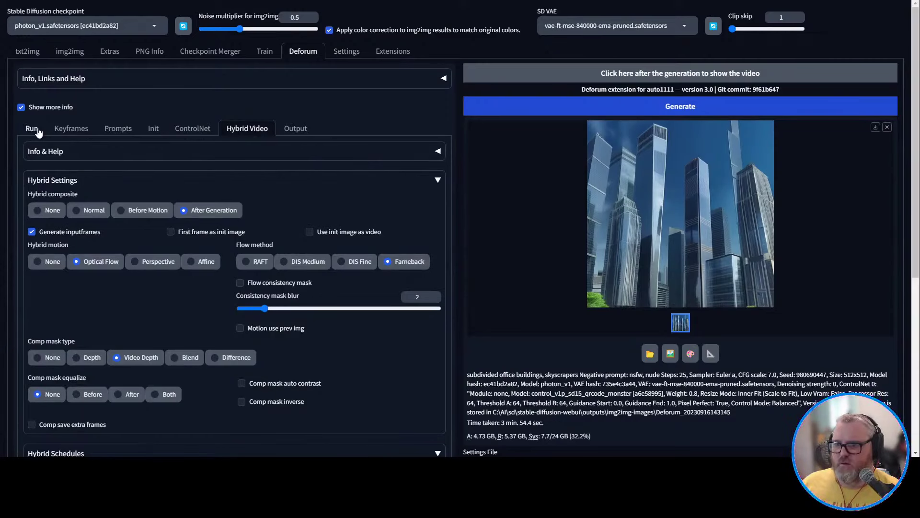
pyautogui.click(37, 130)
pyautogui.click(71, 129)
pyautogui.click(118, 128)
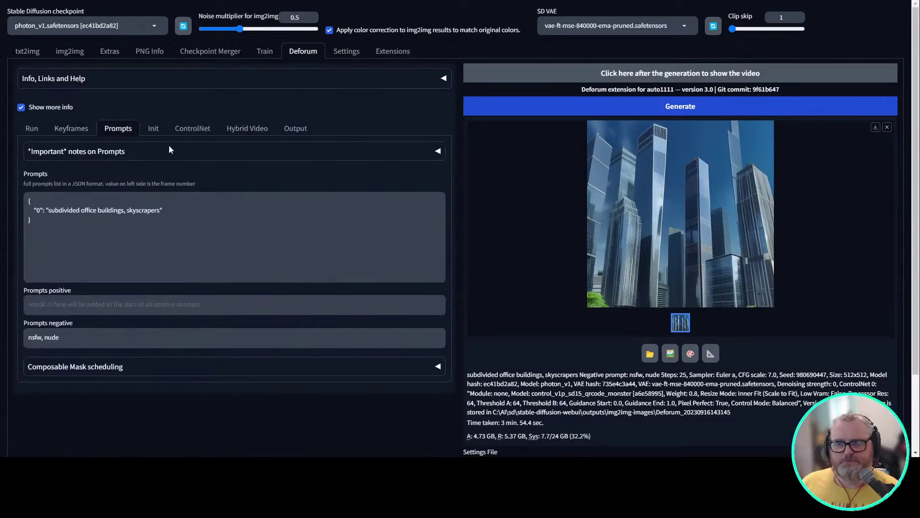
pyautogui.moveTo(160, 211); pyautogui.dragTo(134, 211)
pyautogui.moveTo(53, 213); pyautogui.dragTo(48, 212)
pyautogui.write('beautiful night sky')
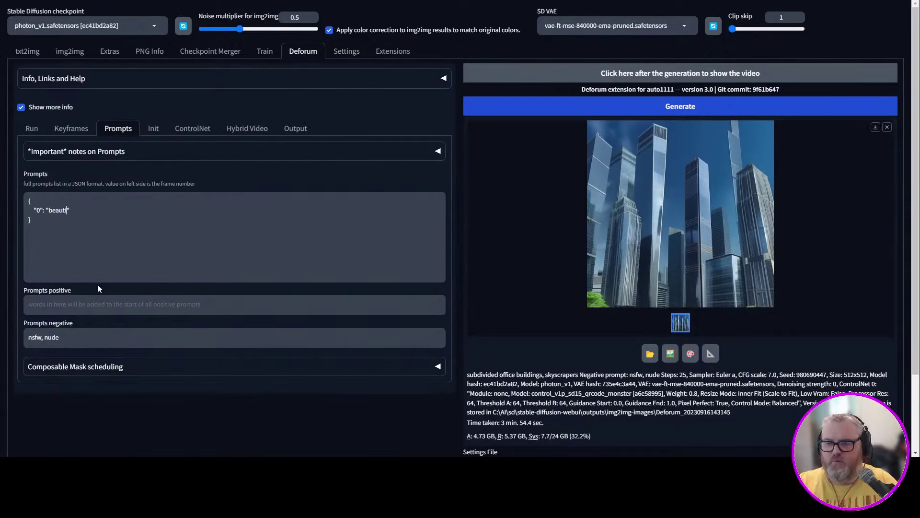
pyautogui.write(', littered with stars')
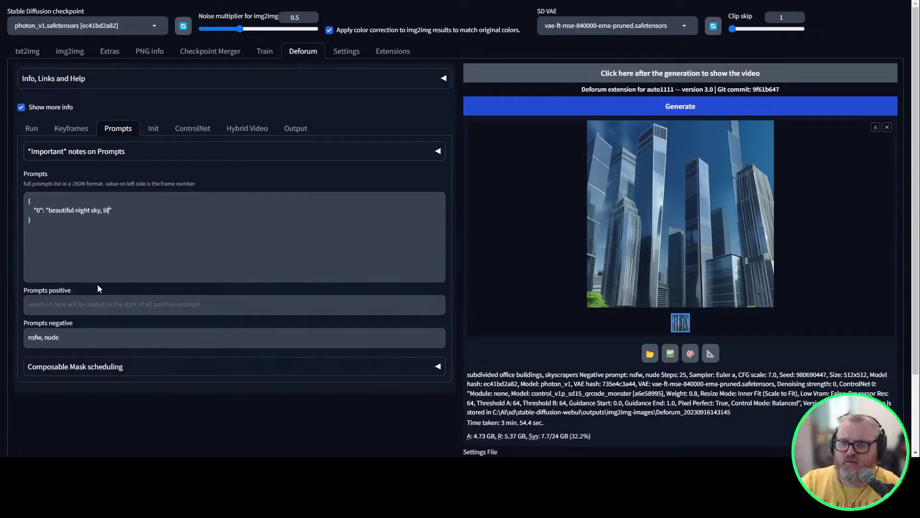
pyautogui.write(', evening c')
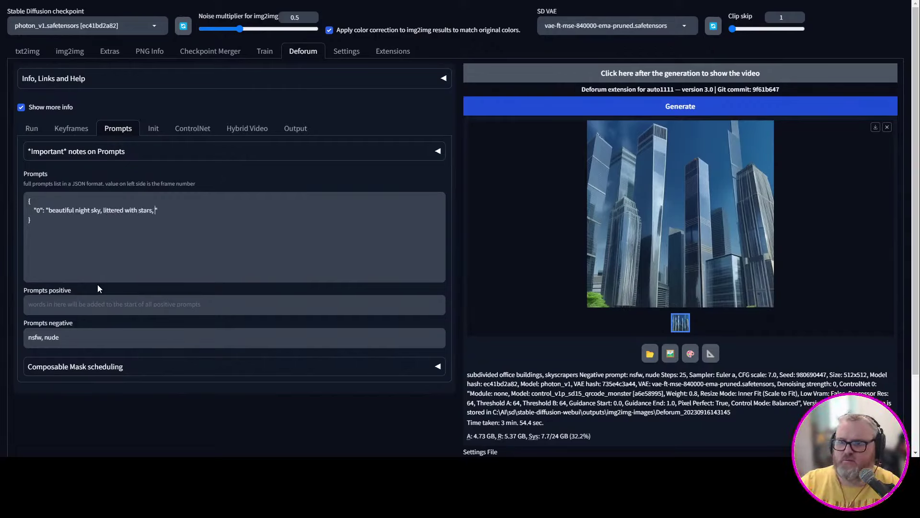
pyautogui.write('ampfire, ')
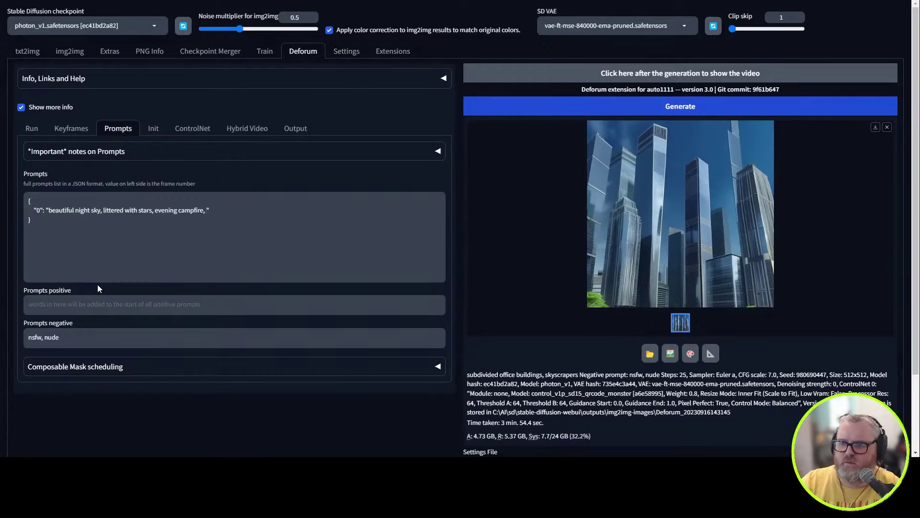
pyautogui.write('smoke and ma')
pyautogui.write('rshmellows')
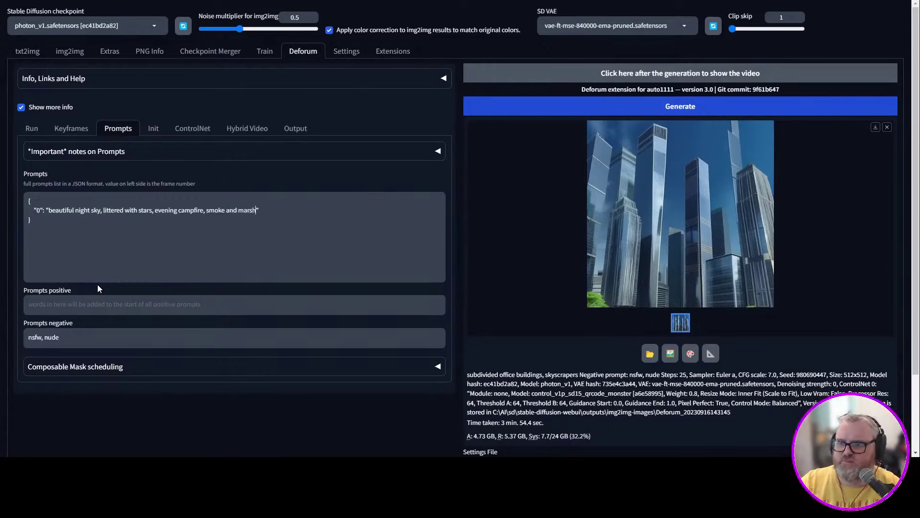
pyautogui.click(545, 109)
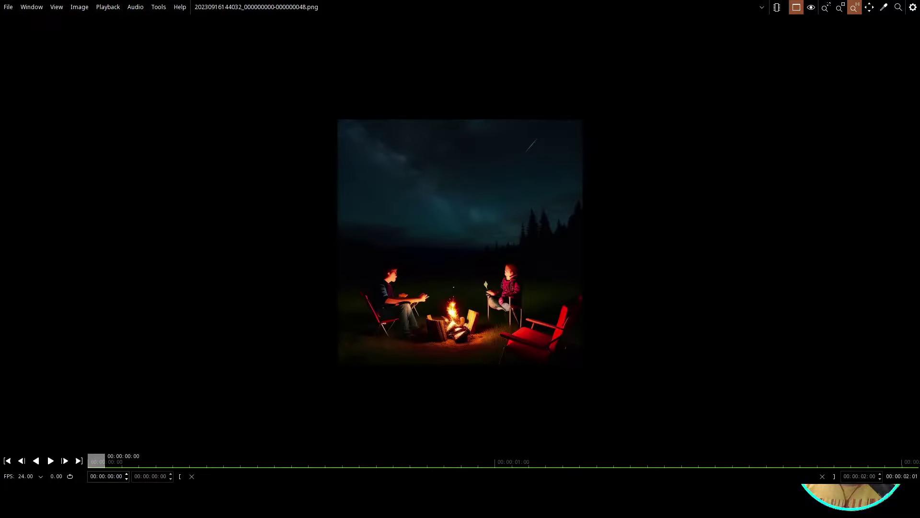
# Play the campfire frames fitted to the window, then make the viewer a narrower window.
pyautogui.press('space')
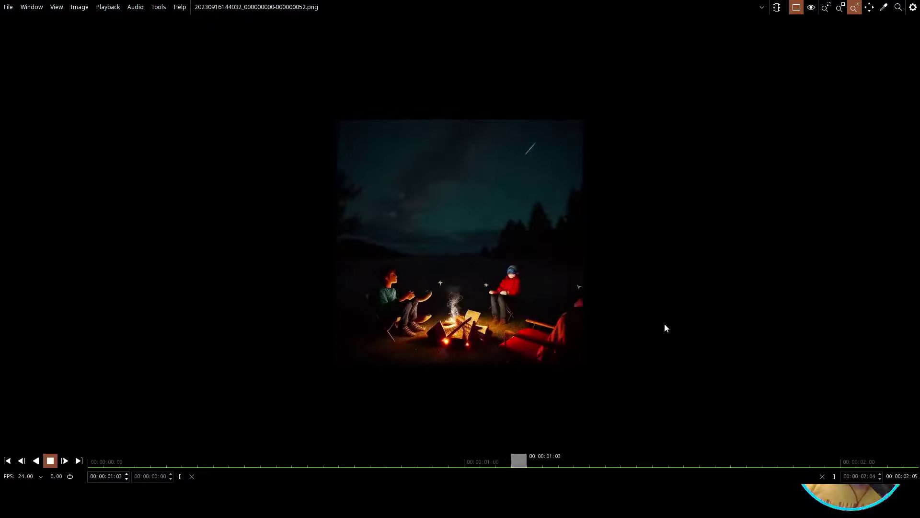
pyautogui.press('BackSpace')
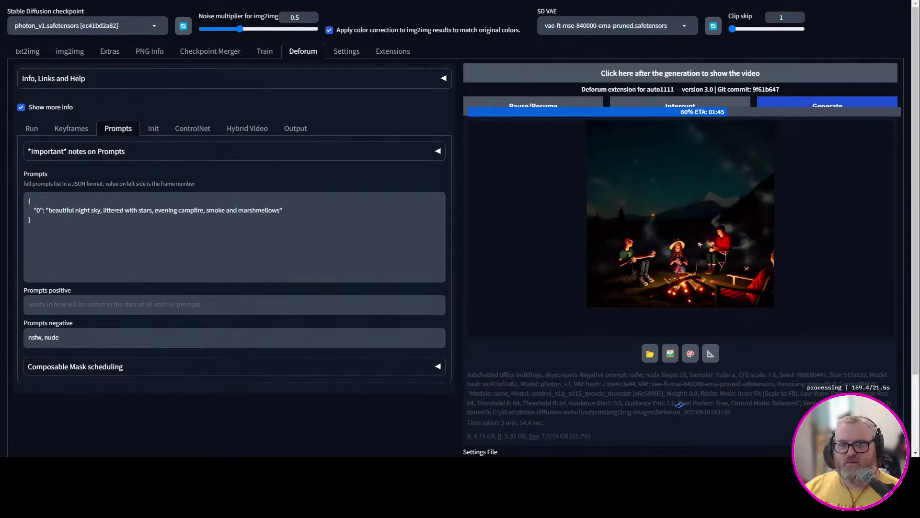
pyautogui.hotkey('alt', 'Tab')
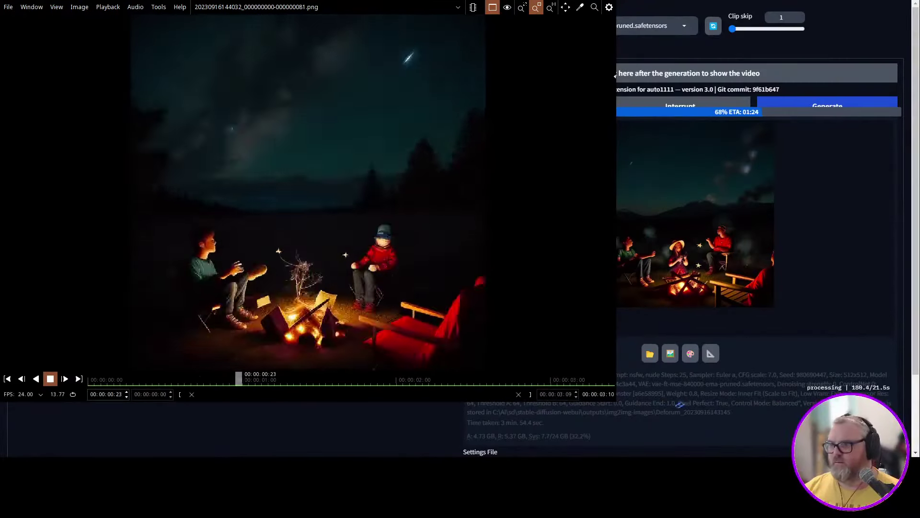
pyautogui.moveTo(615, 76); pyautogui.dragTo(355, 258)
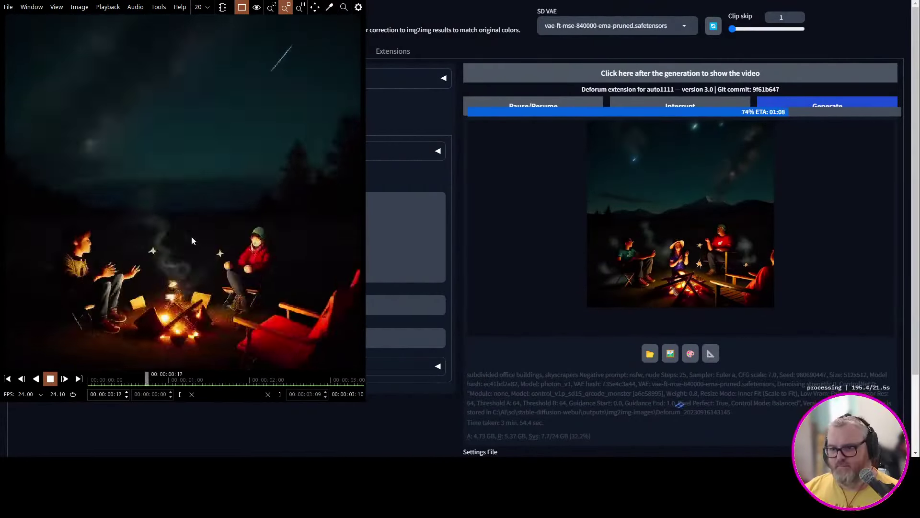
# Try the viewer's image display and zoom-to-fit options, then close mrViewer.
pyautogui.click(8, 7)
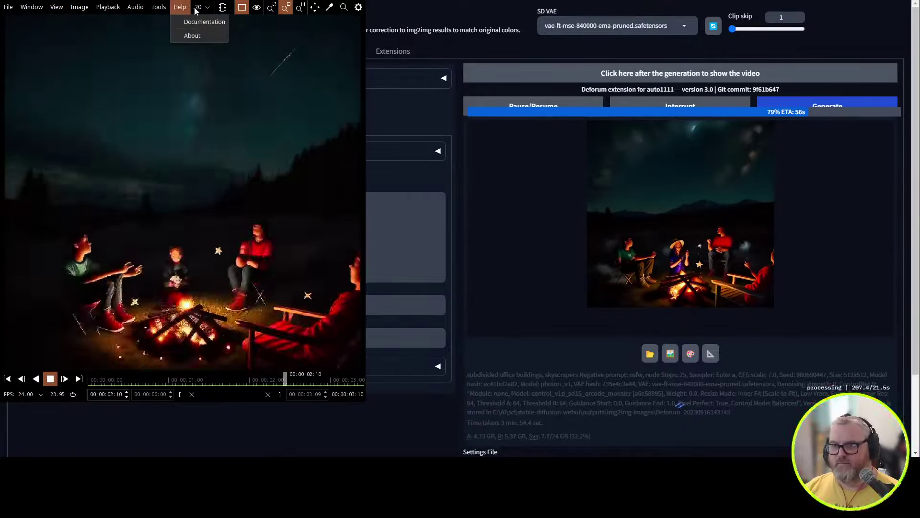
pyautogui.click(82, 45)
pyautogui.click(80, 7)
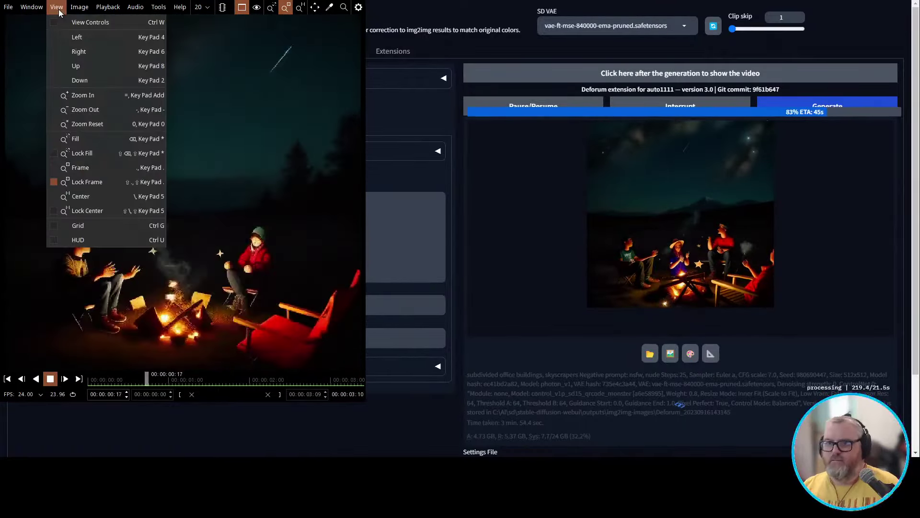
pyautogui.click(144, 106)
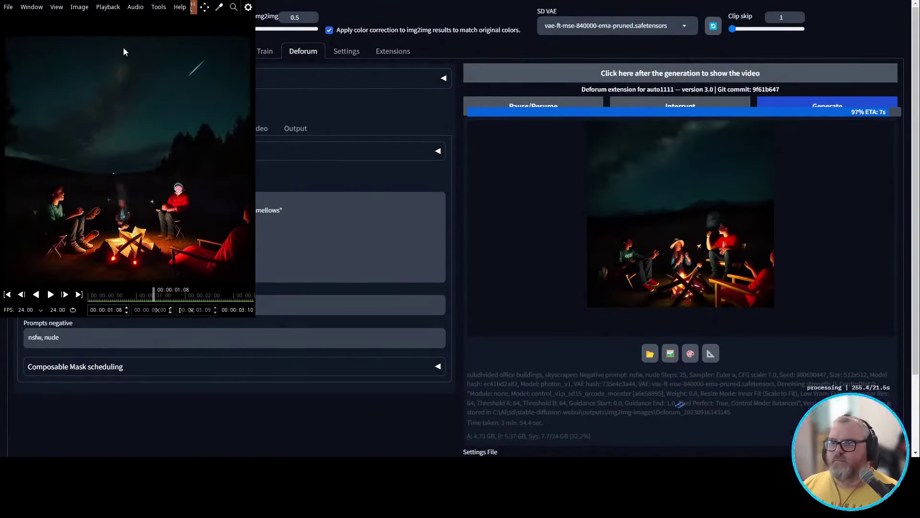
pyautogui.press('Escape')
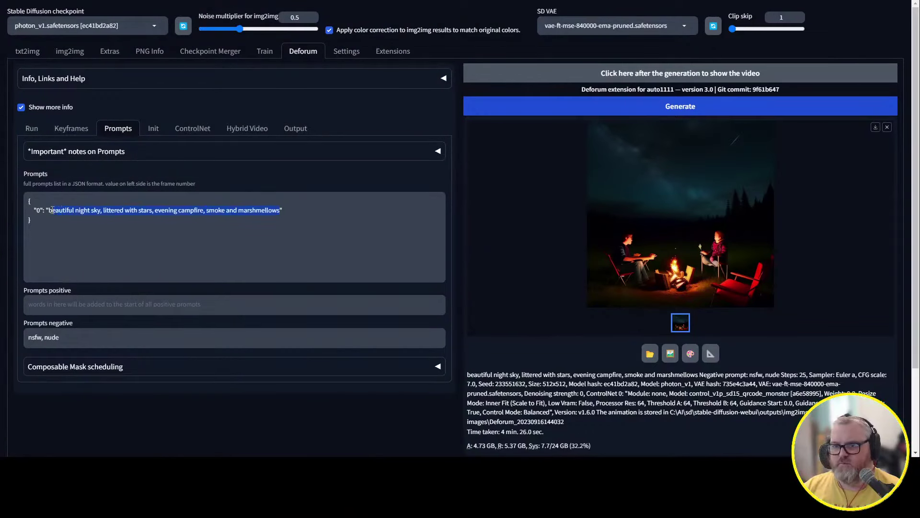
# Set the prompt to 'space battle over jupiter, large ships, energy weapons, sci-fi 70s book cover, explosions' and generate.
pyautogui.write('space battle')
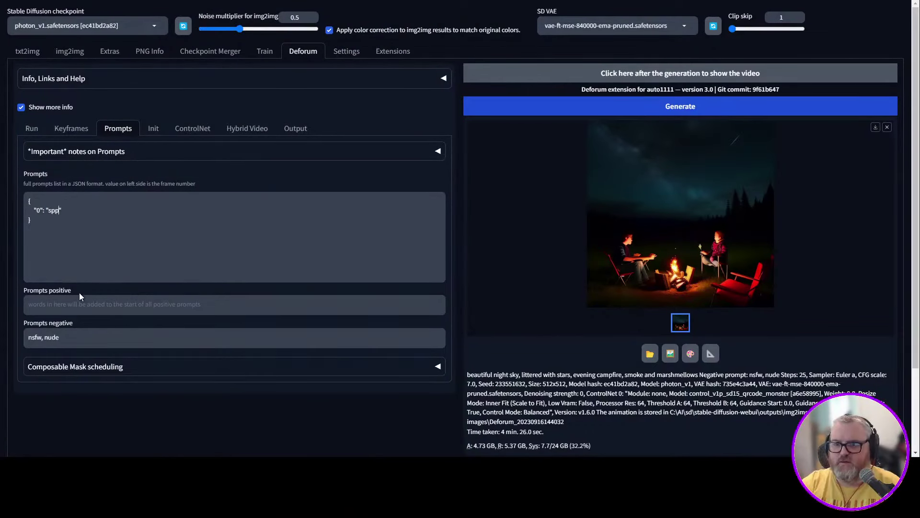
pyautogui.write(' over jupiter, ')
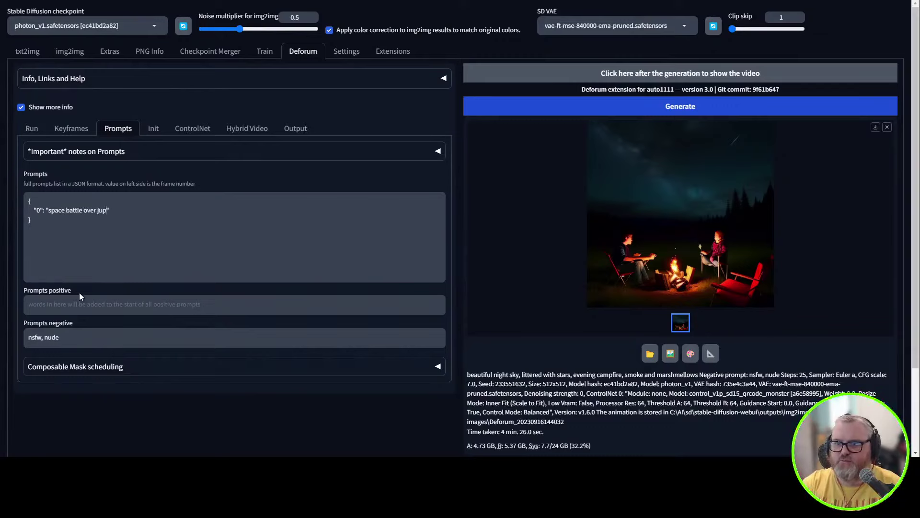
pyautogui.write('large ships, energy we')
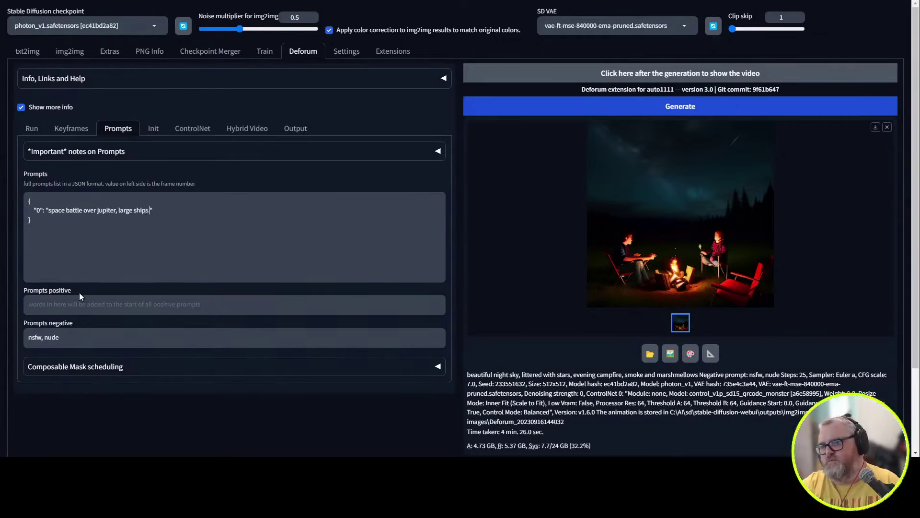
pyautogui.write('apons, sci-fi 70s book cov')
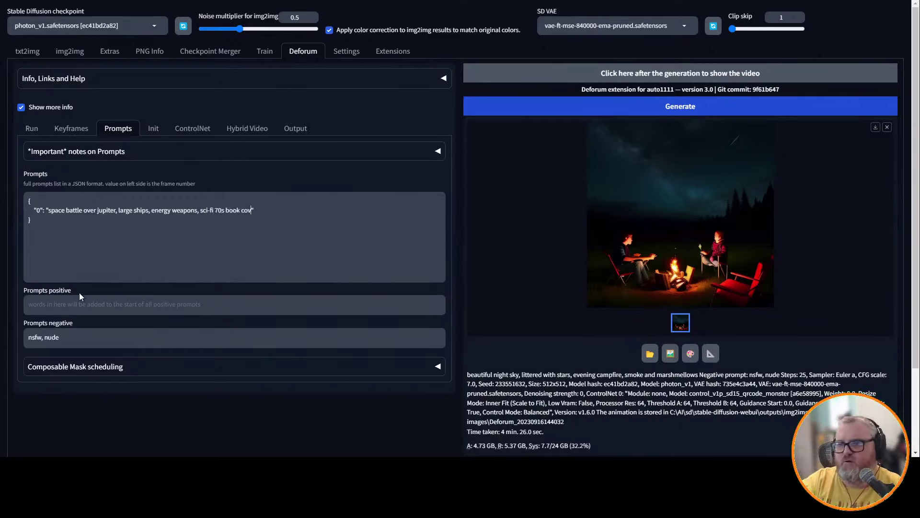
pyautogui.write('er, explosions')
pyautogui.hotkey('ctrl', 'Return')
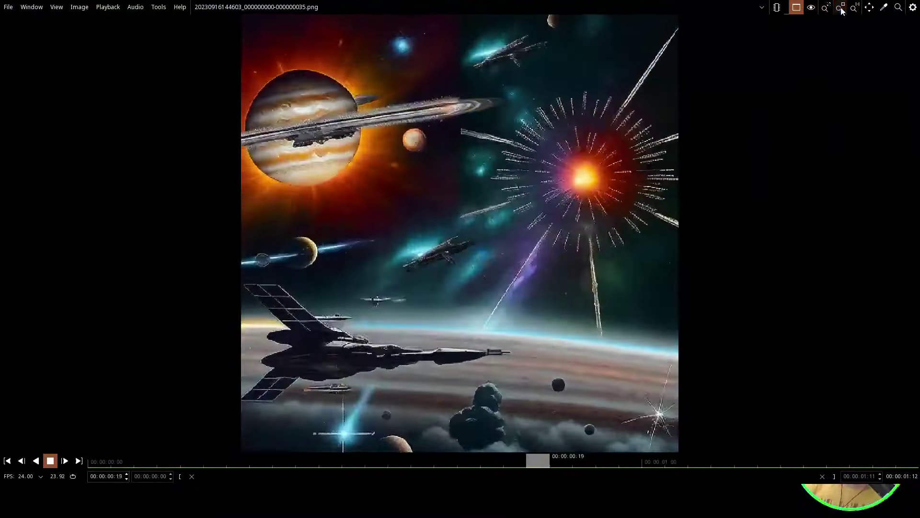
# Toggle the frames between native 1:1 size and fit-to-view.
pyautogui.click(849, 9)
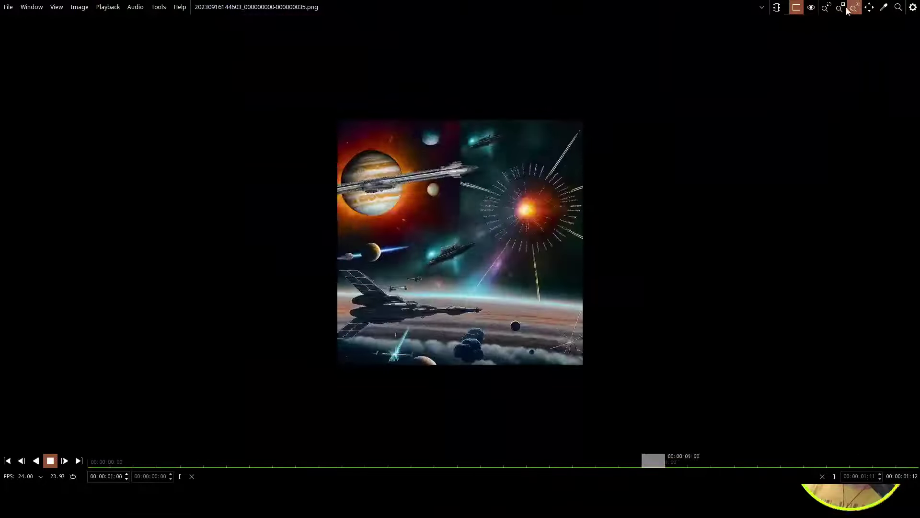
pyautogui.click(840, 8)
pyautogui.click(854, 8)
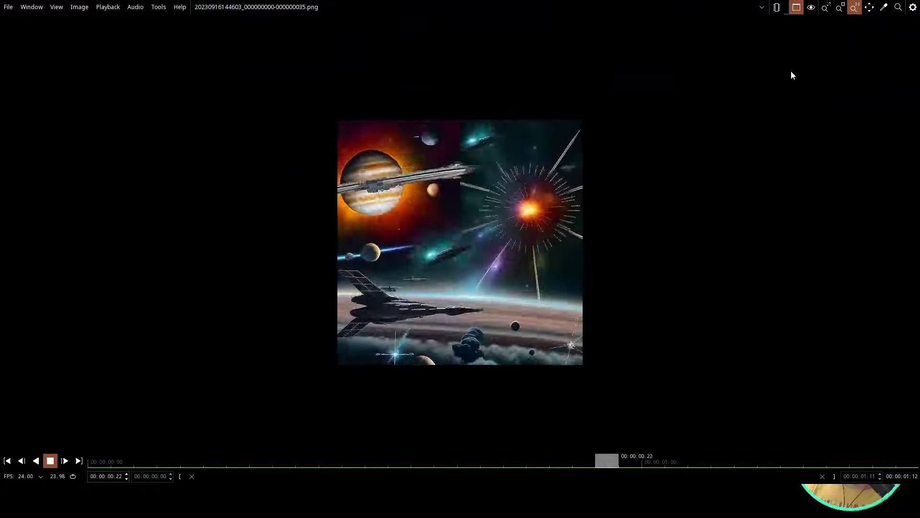
# Load the latest space-battle frame sequence and play it fitted to the window.
pyautogui.click(8, 7)
pyautogui.click(32, 94)
pyautogui.click(9, 6)
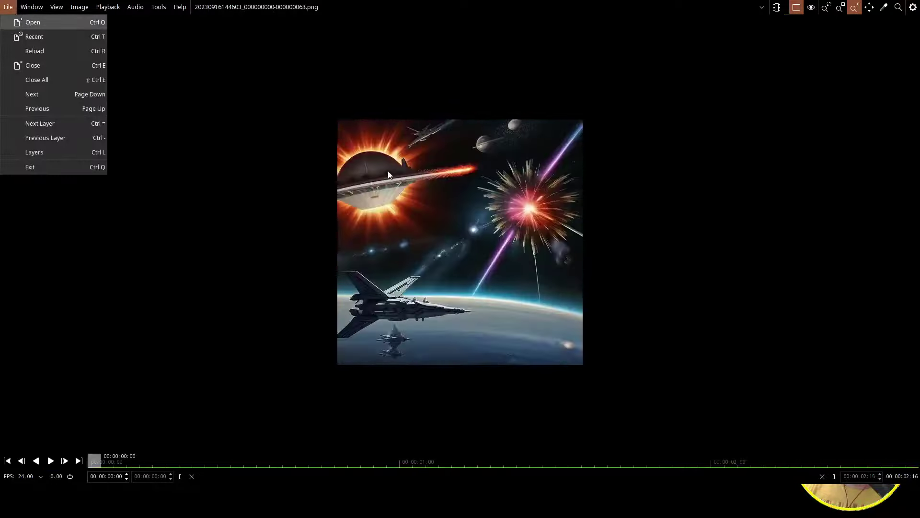
pyautogui.click(388, 175)
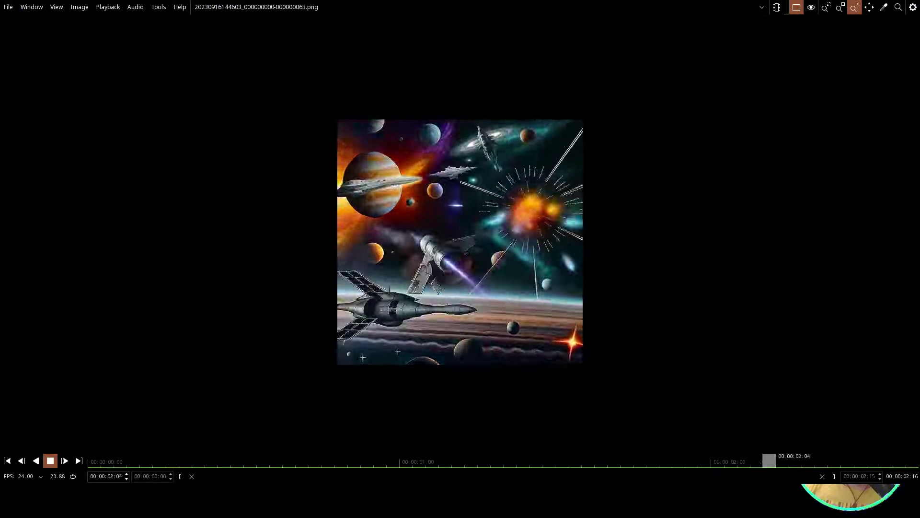
pyautogui.press('f')
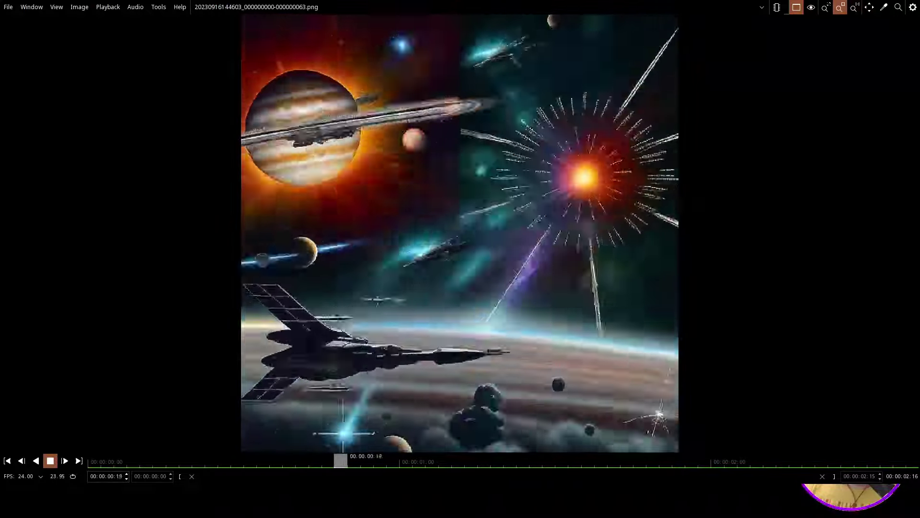
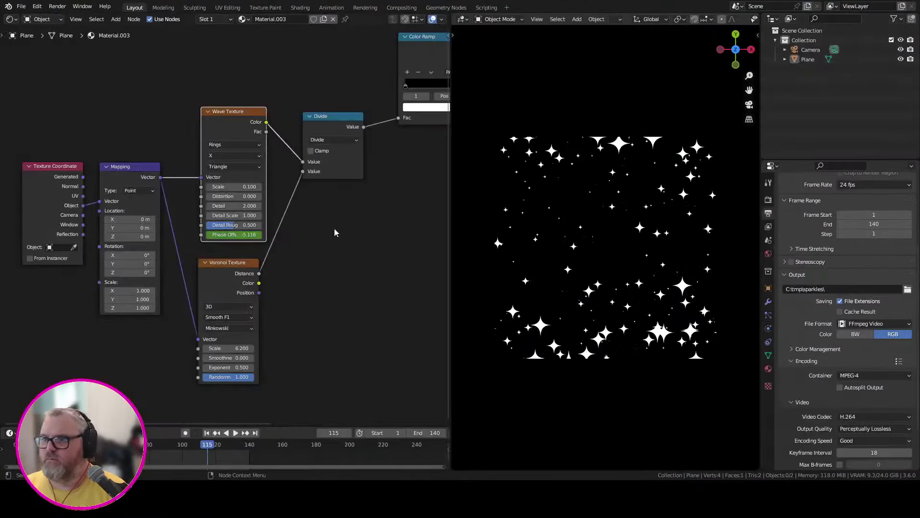
# Make a new copy of the sparkles material.
pyautogui.scroll(-2, 334, 228)
pyautogui.click(284, 18)
pyautogui.write('sp')
pyautogui.click(324, 18)
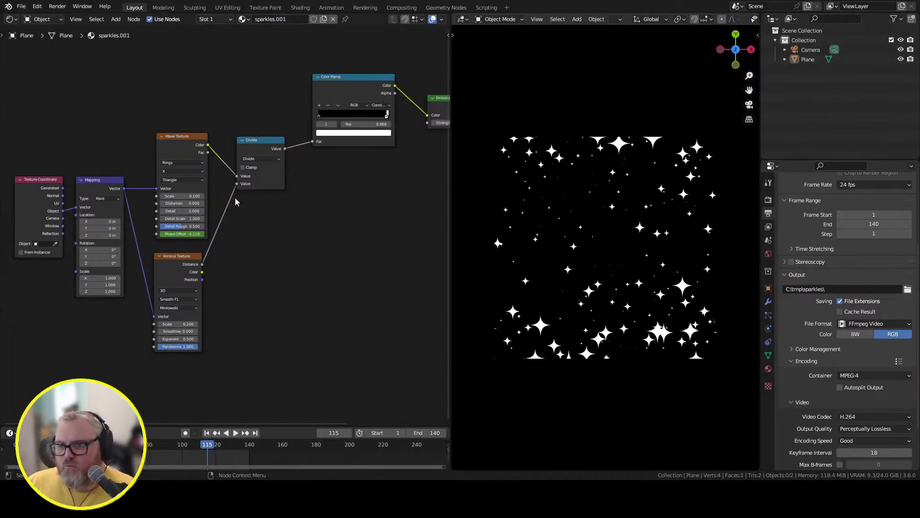
# Replace the Voronoi node with a second Wave Texture fed by Mapping and wired into Divide.
pyautogui.click(172, 263)
pyautogui.press('x')
pyautogui.hotkey('shift', 'a')
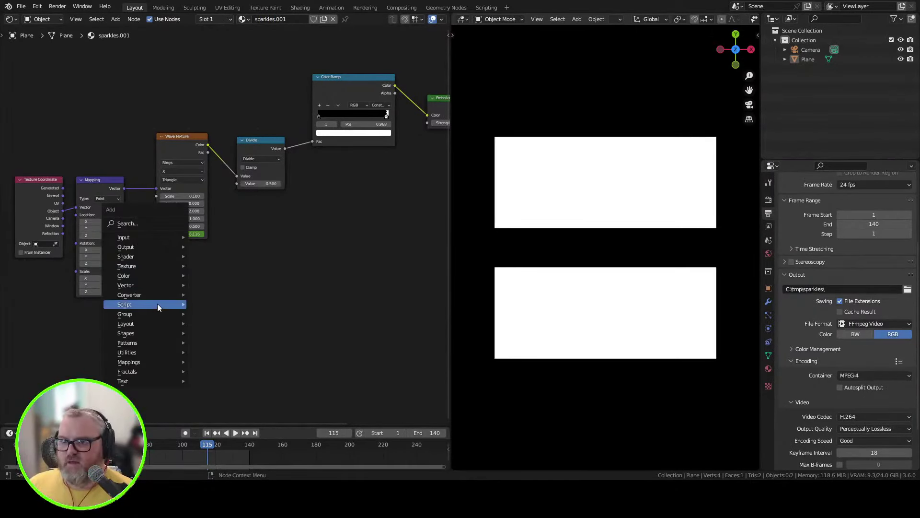
pyautogui.moveTo(154, 267)
pyautogui.click(220, 403)
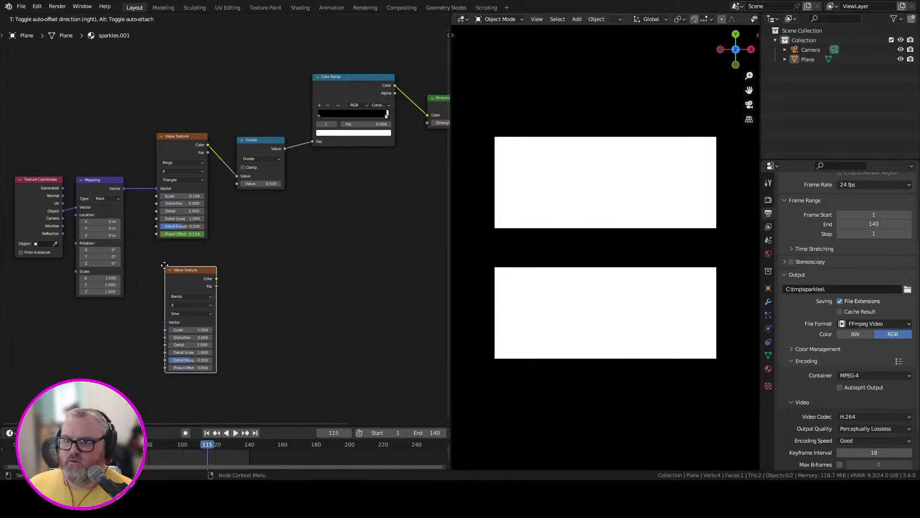
pyautogui.click(184, 287)
pyautogui.moveTo(123, 188); pyautogui.dragTo(157, 306)
pyautogui.moveTo(208, 262); pyautogui.dragTo(236, 183)
# Play the animation, switch the second Wave Texture to Rings, and set the first's direction to Z.
pyautogui.press('space')
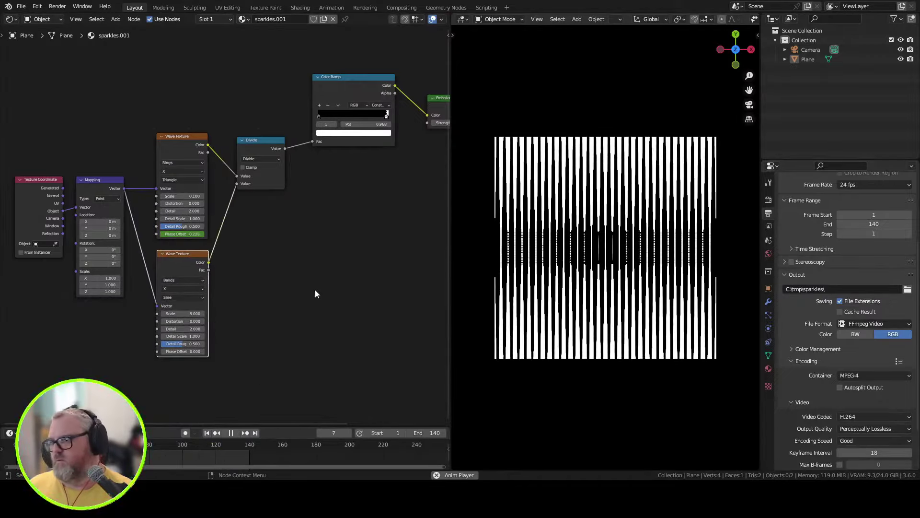
pyautogui.moveTo(182, 313)
pyautogui.mouseDown()
pyautogui.moveTo(168, 313)
pyautogui.moveTo(192, 312)
pyautogui.mouseUp()
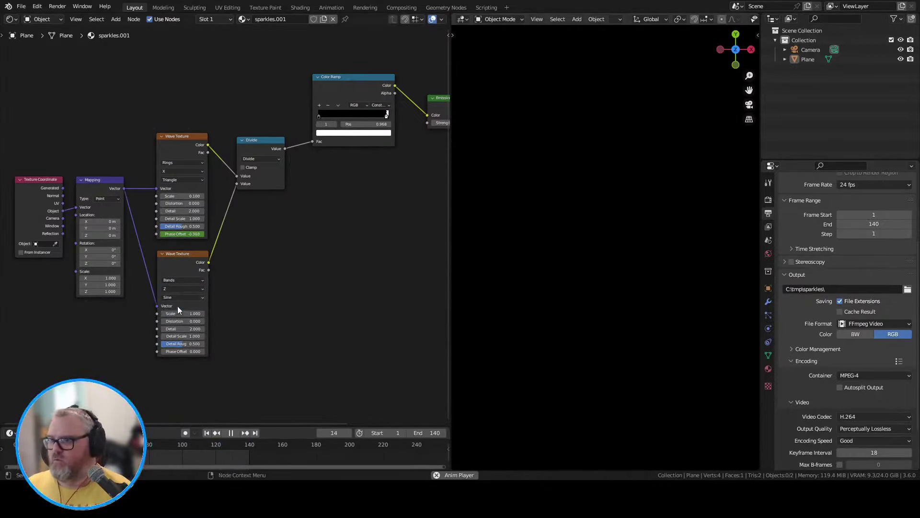
pyautogui.click(178, 280)
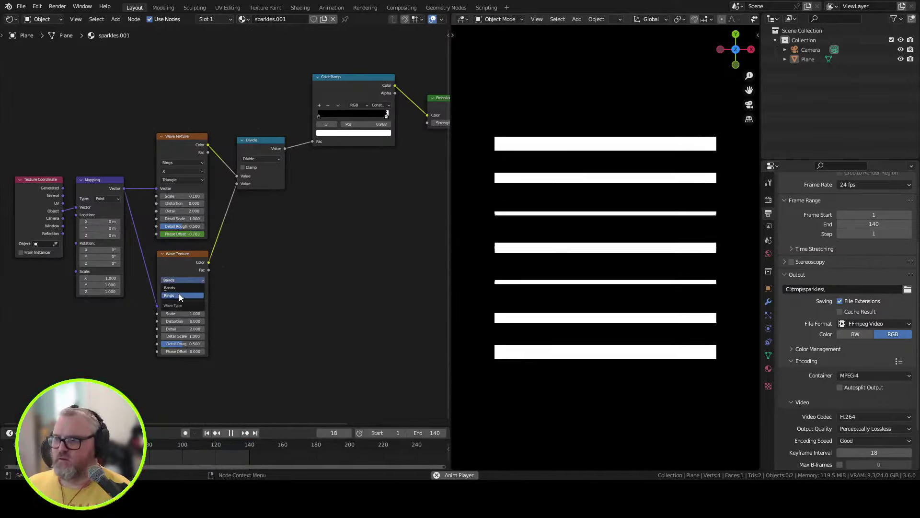
pyautogui.click(179, 295)
pyautogui.click(182, 172)
pyautogui.click(182, 194)
# Set the Wave Texture scales to 2.400 and 0.300 and the second's profile to Saw.
pyautogui.click(182, 170)
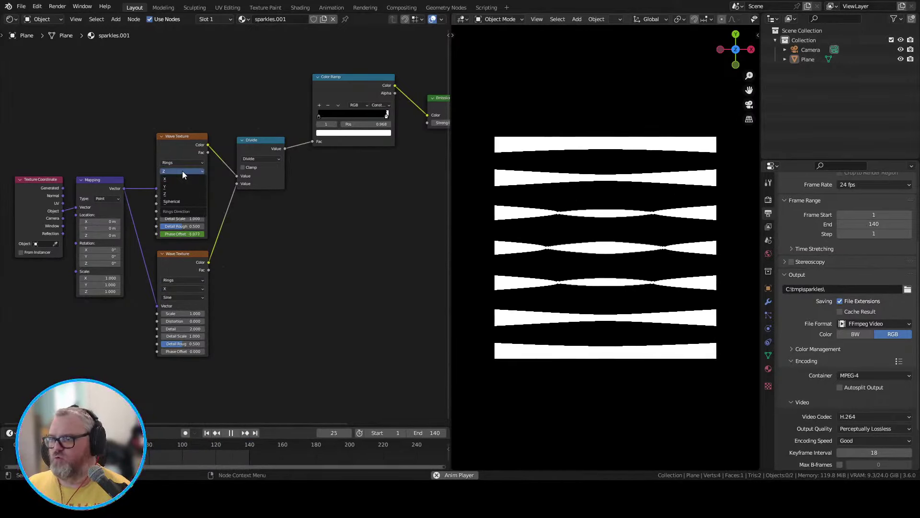
pyautogui.moveTo(181, 313); pyautogui.dragTo(200, 318)
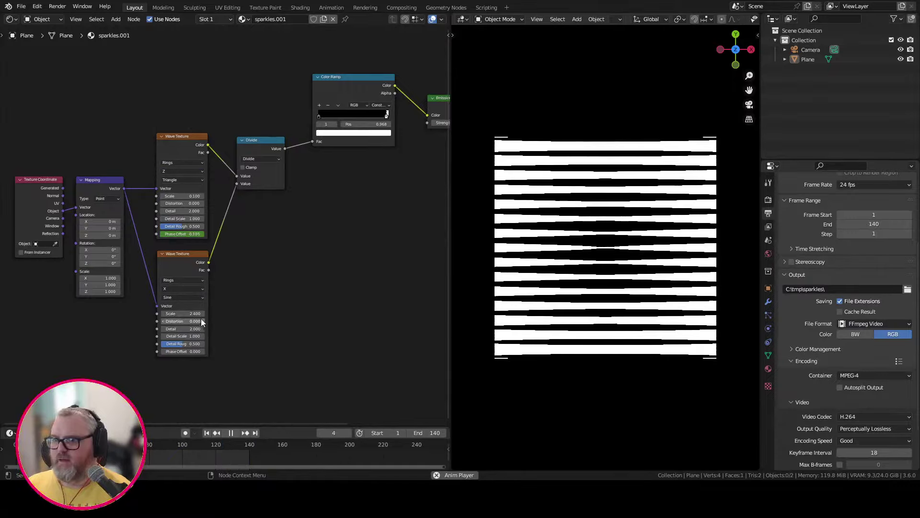
pyautogui.moveTo(182, 196); pyautogui.dragTo(191, 195)
pyautogui.click(182, 297)
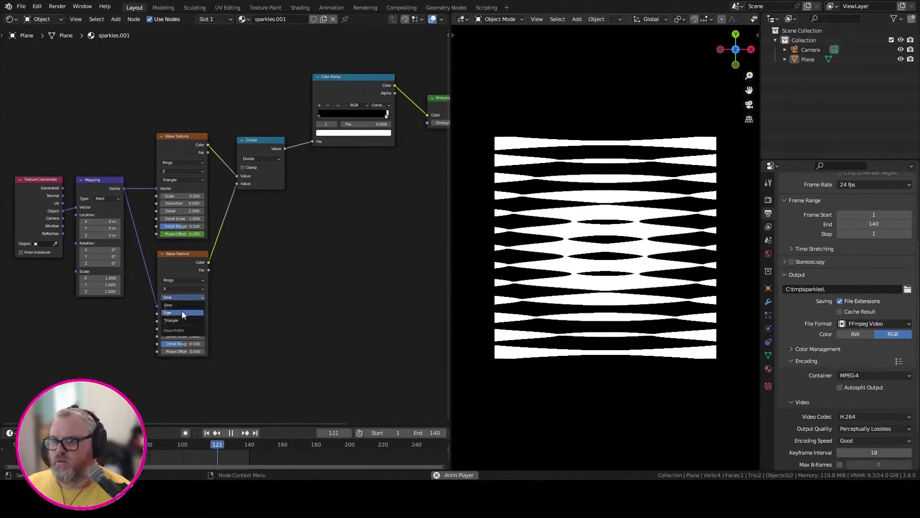
pyautogui.click(182, 312)
pyautogui.click(180, 170)
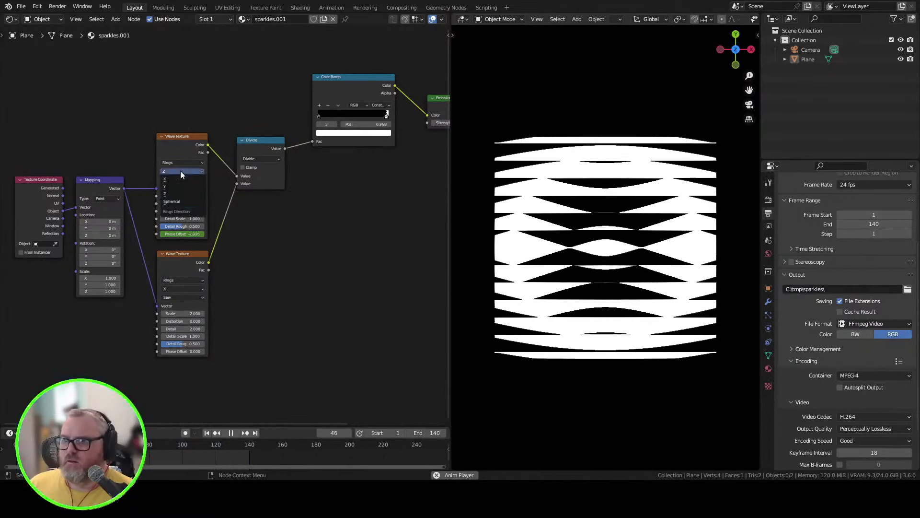
pyautogui.click(179, 193)
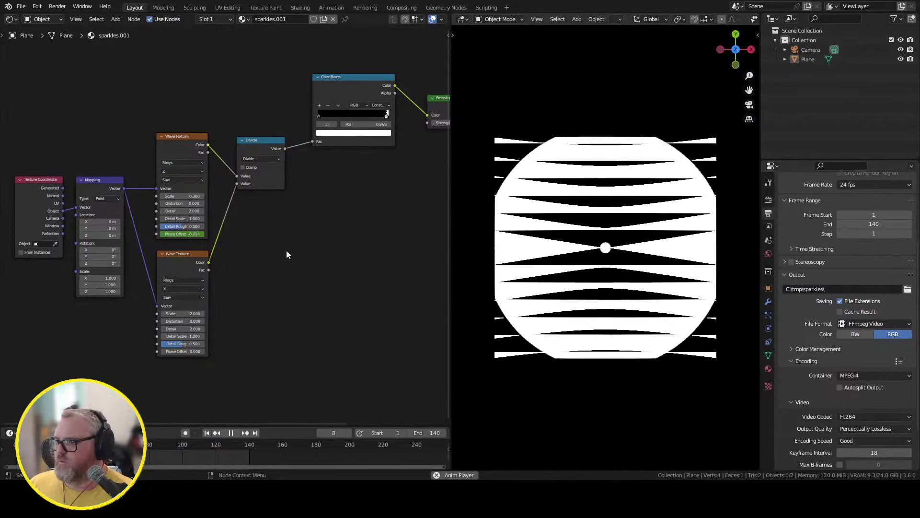
# Set the second Wave Texture Scale to 0.250, stop playback, and render the animation to video.
pyautogui.moveTo(189, 313); pyautogui.dragTo(191, 313)
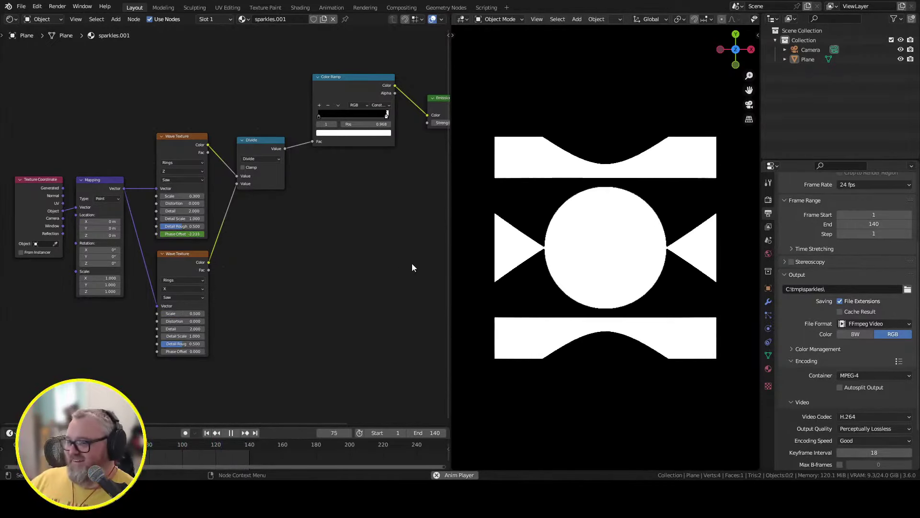
pyautogui.press('Escape')
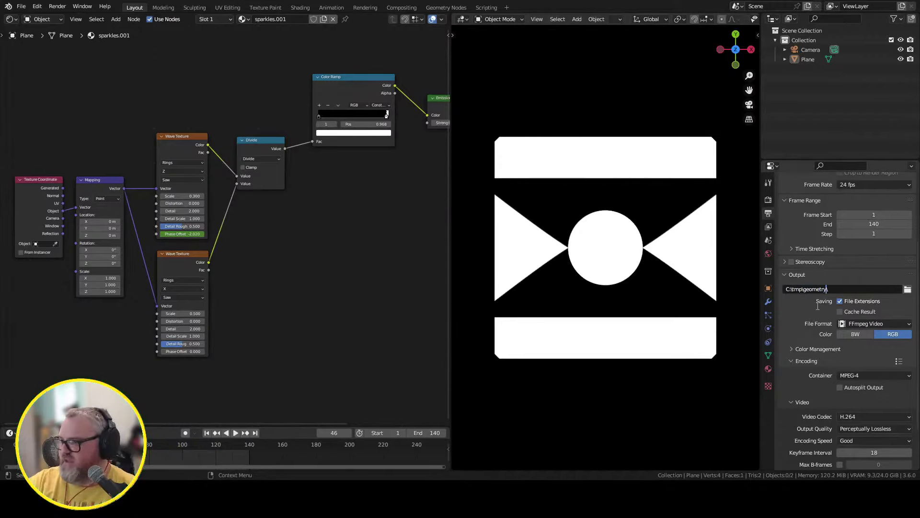
pyautogui.click(57, 6)
pyautogui.click(72, 27)
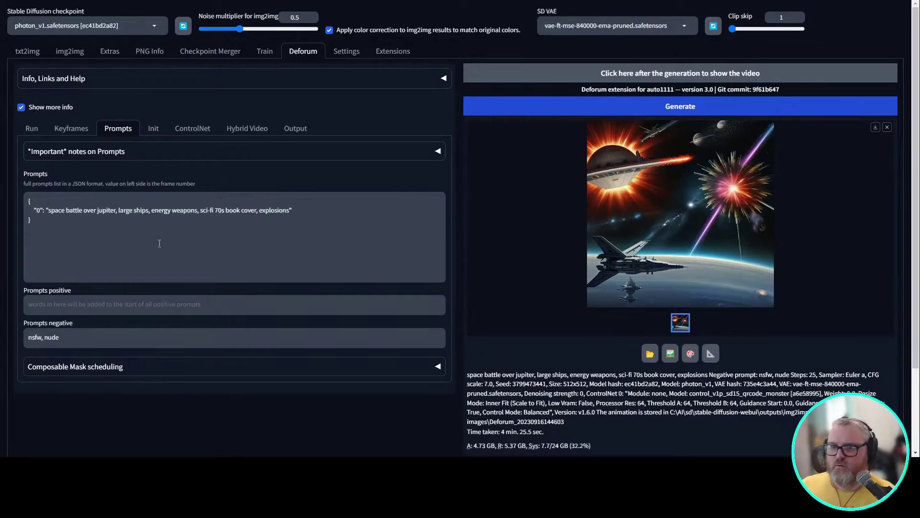
# Paste C:\tmp\geometry\0001-0140.mp4 as the ControlNet input video path.
pyautogui.click(153, 128)
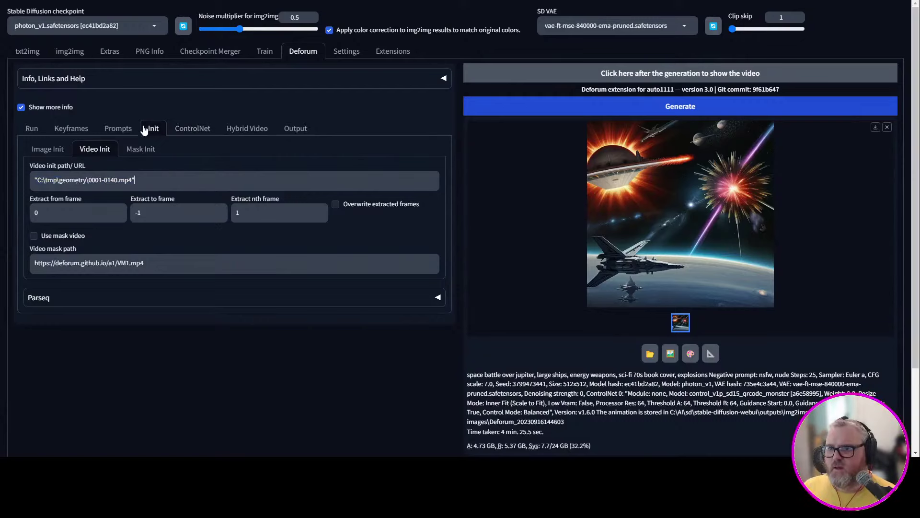
pyautogui.click(192, 129)
pyautogui.scroll(-3, 144, 249)
pyautogui.write('"C:\\tmp\\geometry\\0001-0140.mp4"')
pyautogui.scroll(3, 143, 226)
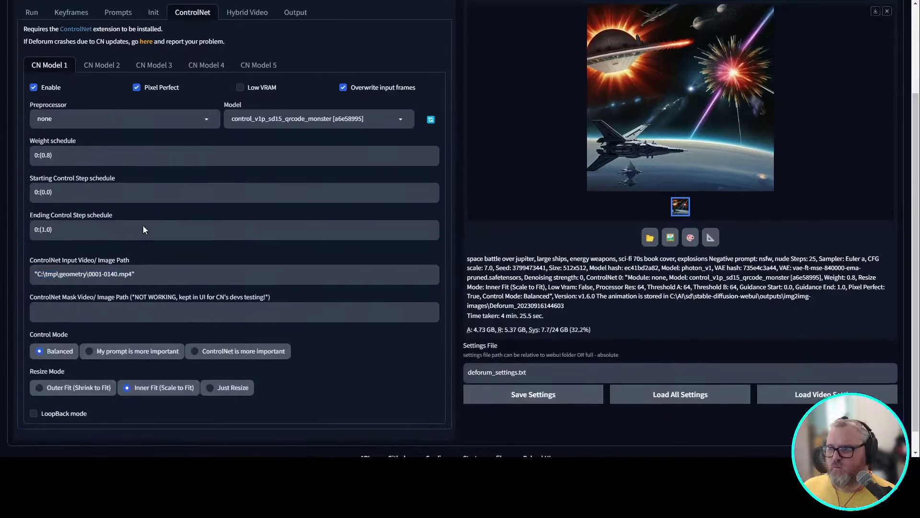
# Replace the space-battle prompt with 'bauhaus design, triadic color palette, clean'.
pyautogui.click(43, 132)
pyautogui.click(62, 129)
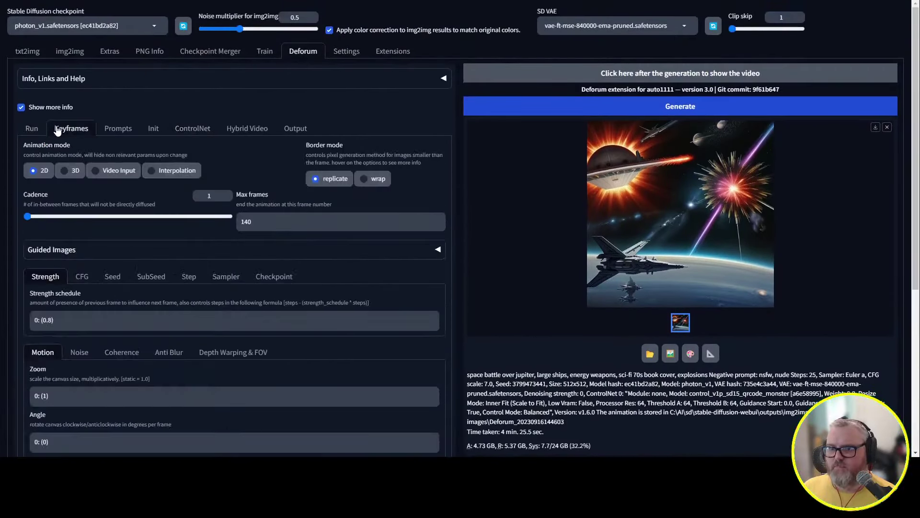
pyautogui.click(109, 130)
pyautogui.moveTo(99, 212); pyautogui.dragTo(46, 210)
pyautogui.write('bauhaus')
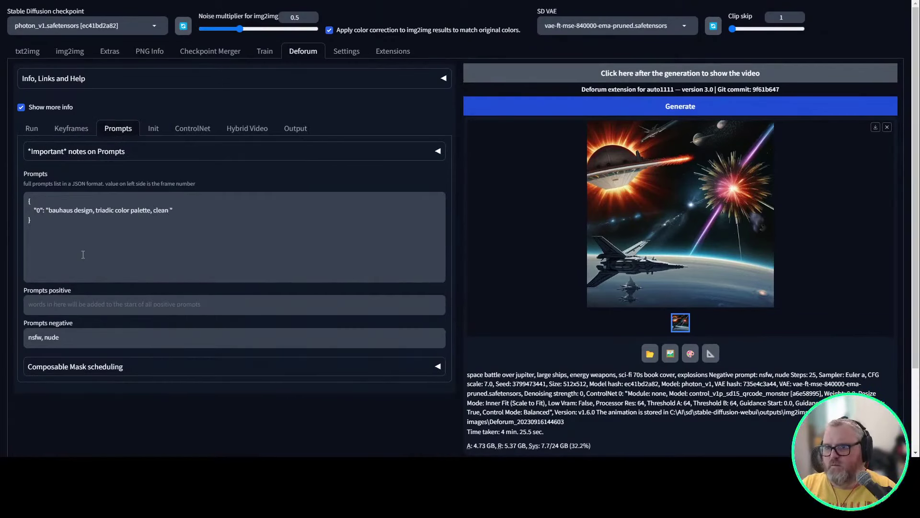
pyautogui.hotkey('ctrl', 'Return')
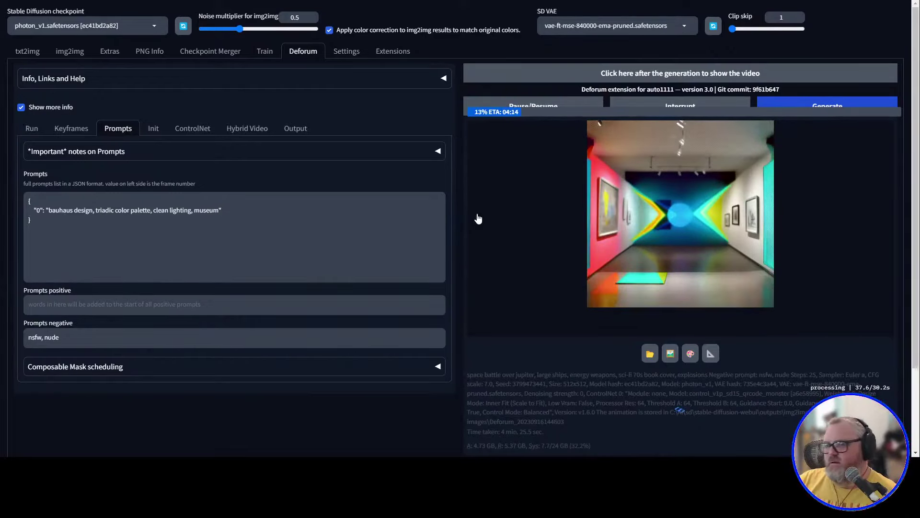
pyautogui.click(270, 132)
pyautogui.scroll(-5, 97, 266)
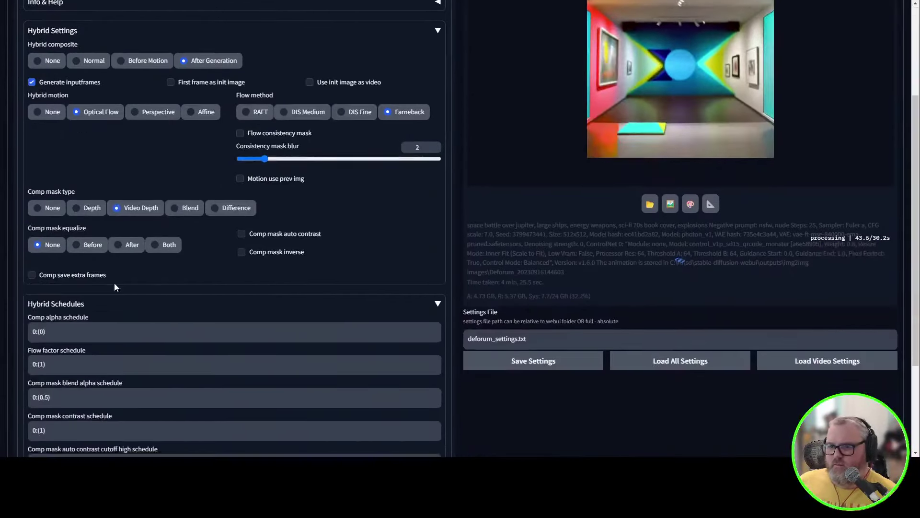
pyautogui.scroll(5, 57, 326)
pyautogui.click(192, 129)
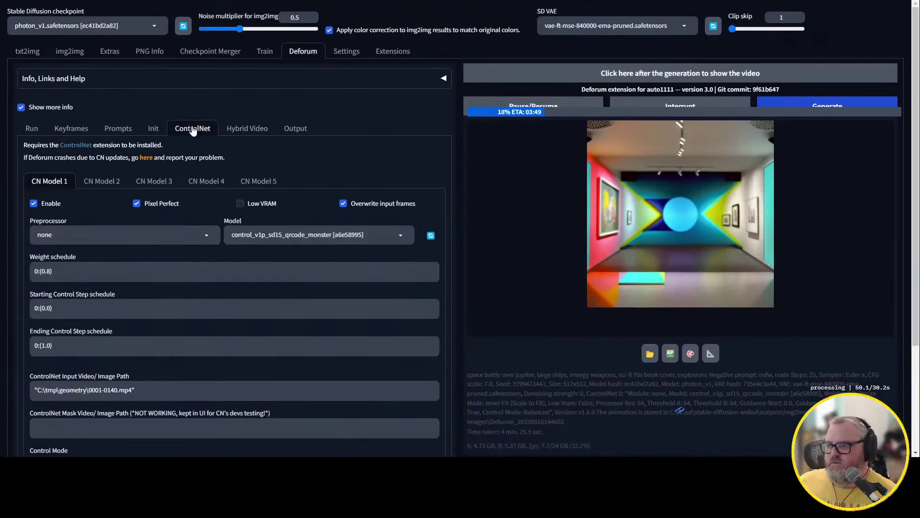
pyautogui.scroll(-3, 151, 273)
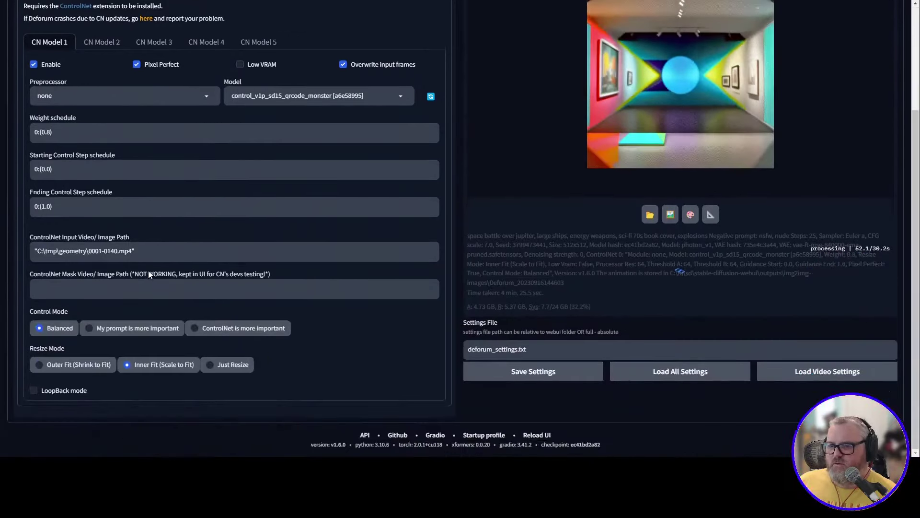
pyautogui.scroll(3, 150, 275)
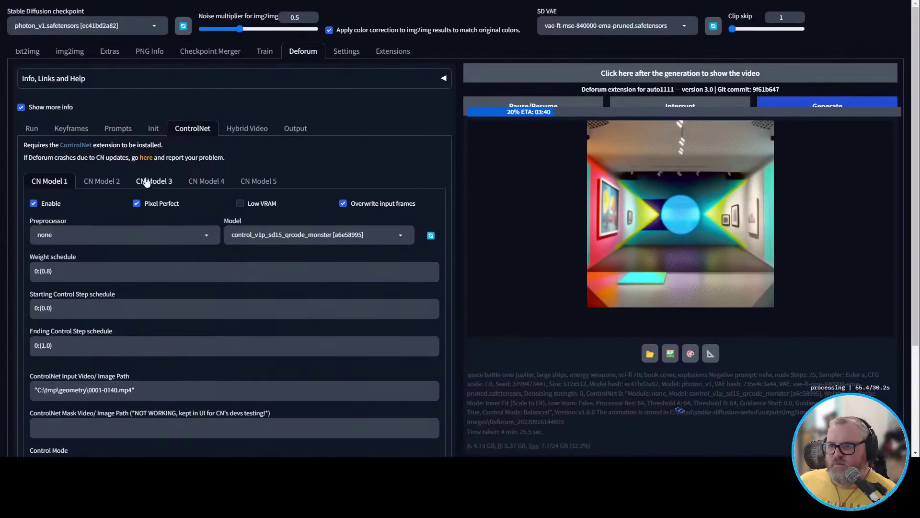
pyautogui.click(71, 128)
pyautogui.scroll(-4, 117, 190)
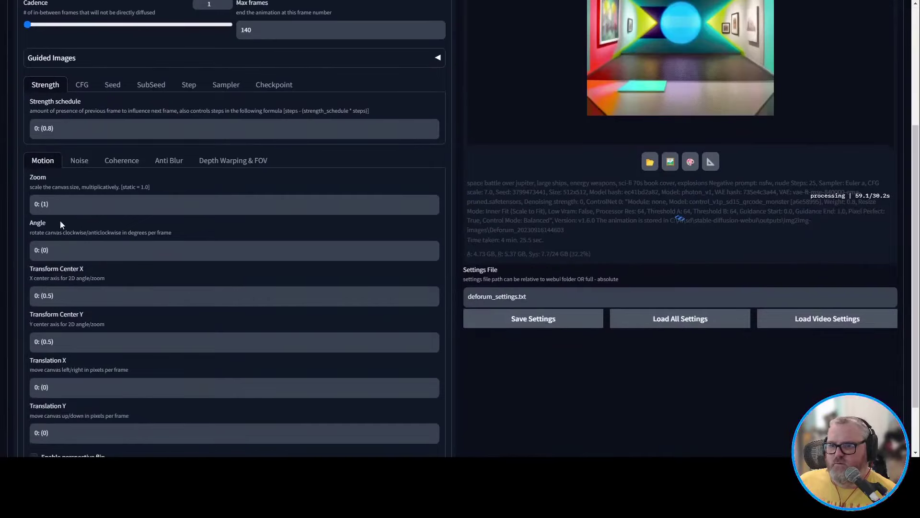
pyautogui.scroll(-2, 59, 221)
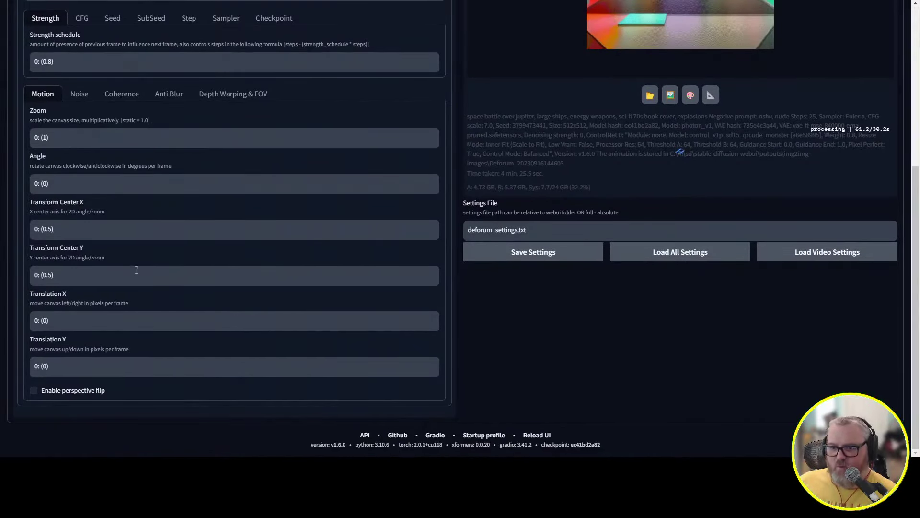
pyautogui.scroll(6, 136, 268)
pyautogui.click(253, 277)
pyautogui.click(189, 277)
pyautogui.click(151, 277)
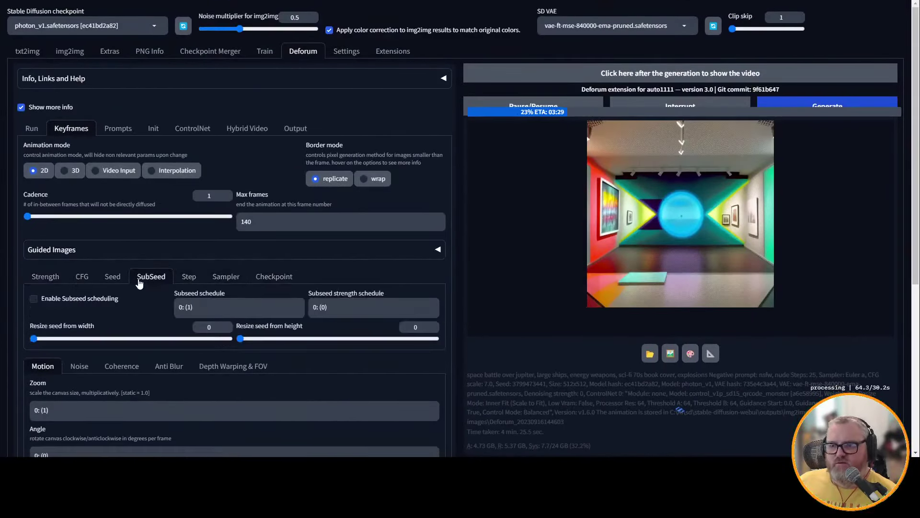
pyautogui.click(189, 277)
pyautogui.click(150, 280)
pyautogui.click(112, 277)
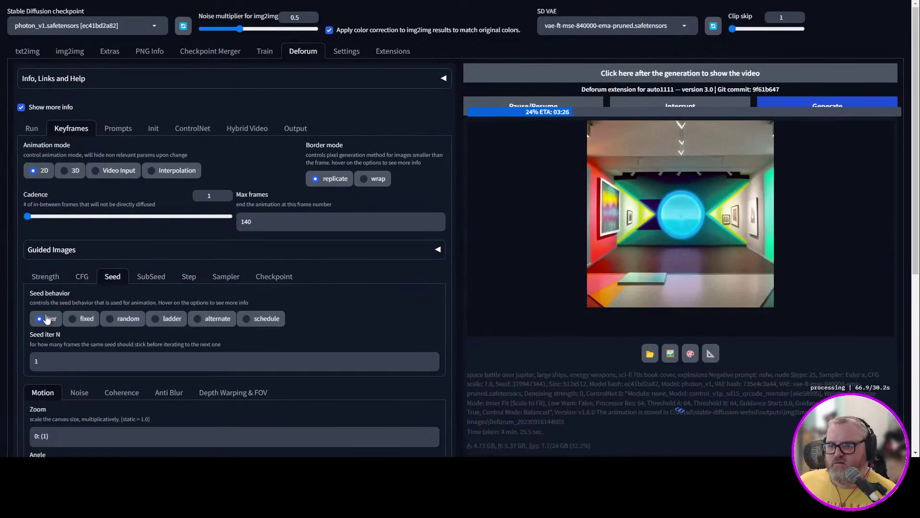
pyautogui.click(86, 278)
pyautogui.click(47, 278)
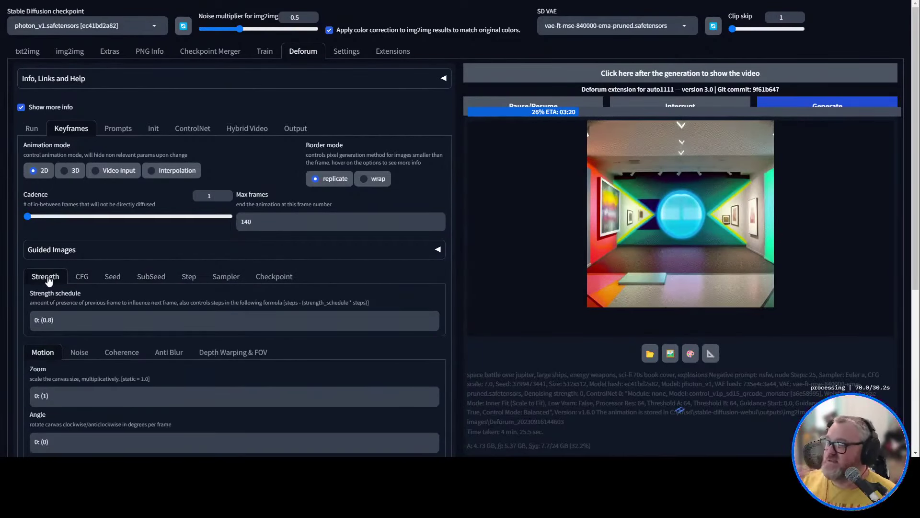
pyautogui.click(32, 129)
pyautogui.click(192, 128)
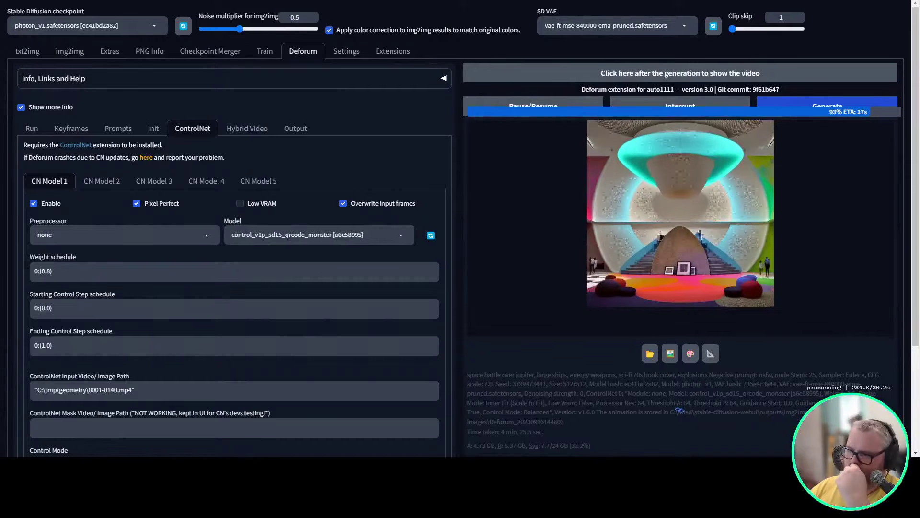
# Add 'modern comfortable furnishings, warm, inviting' after 'museum,' and trim the stray trailing characters.
pyautogui.click(118, 128)
pyautogui.write('dern comfortable furnishings, warm, inviting, mo')
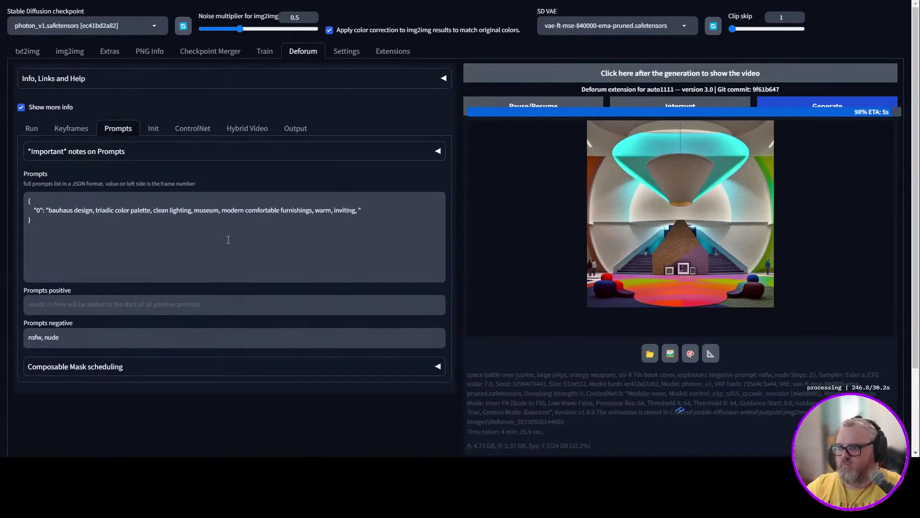
pyautogui.press('BackSpace')
pyautogui.press('BackSpace')
pyautogui.press('BackSpace')
pyautogui.press('BackSpace')
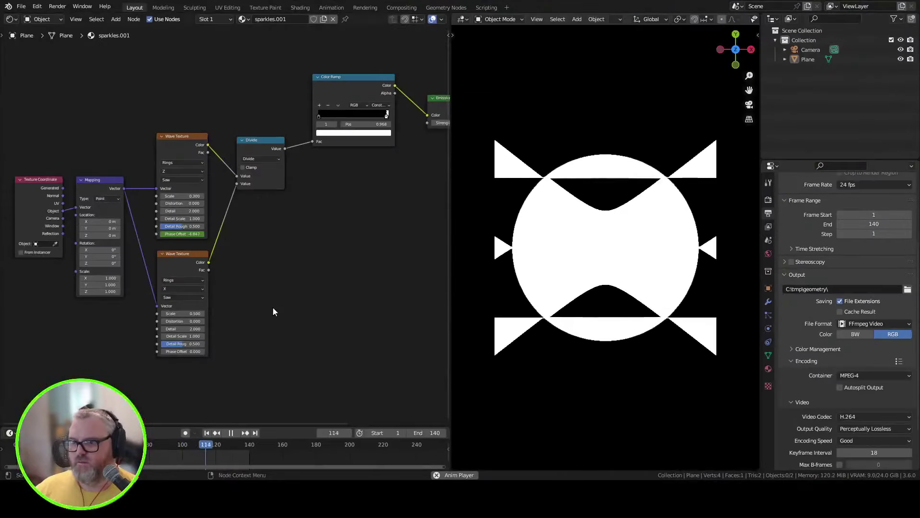
# Switch the Math node to Multiply, adjust the second Wave Texture scale, and set the colour ramp stop to 0.100.
pyautogui.click(261, 159)
pyautogui.click(262, 180)
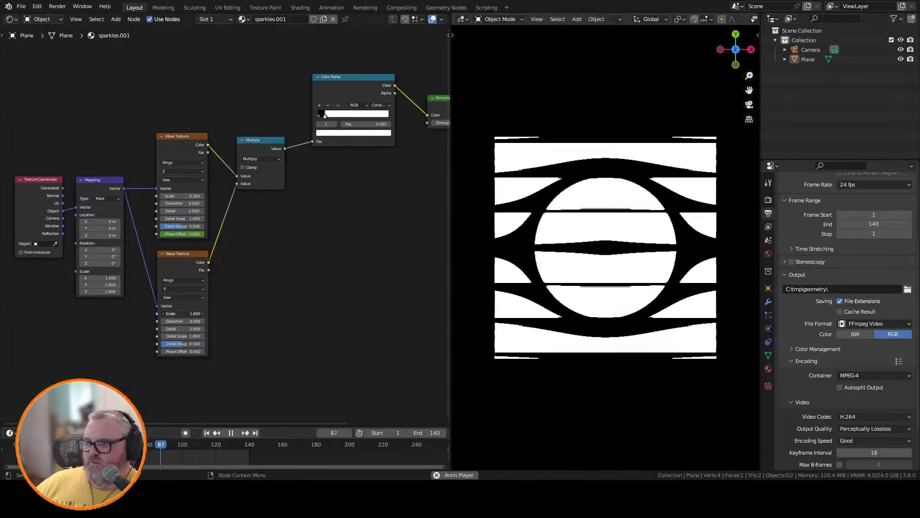
pyautogui.moveTo(189, 314)
pyautogui.mouseDown()
pyautogui.moveTo(173, 313)
pyautogui.moveTo(202, 313)
pyautogui.mouseUp()
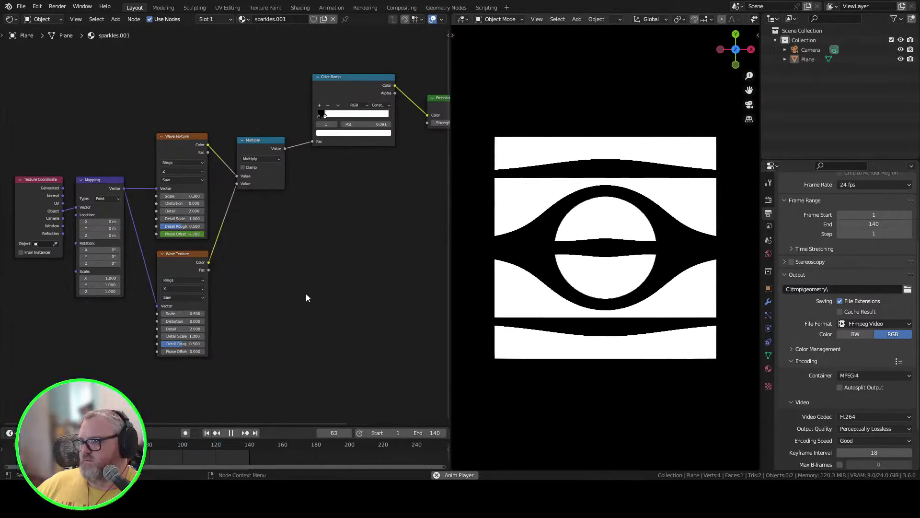
pyautogui.moveTo(325, 114); pyautogui.dragTo(328, 115)
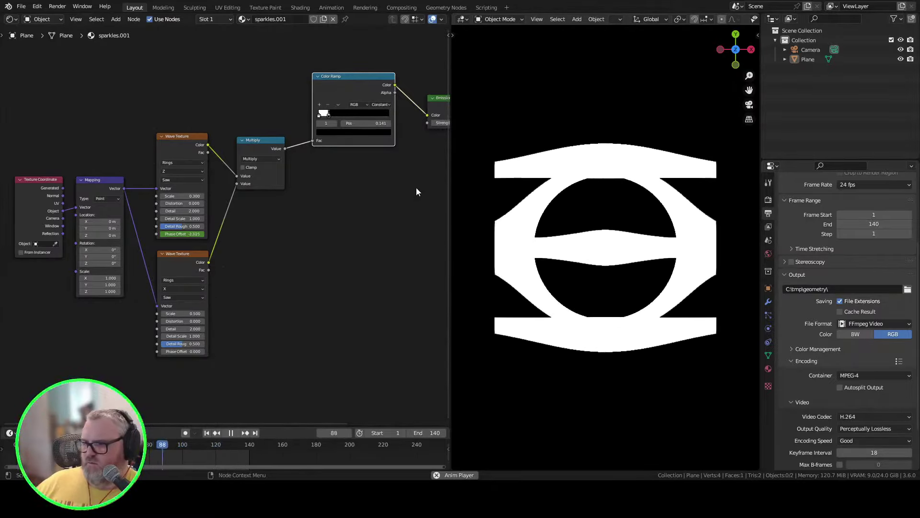
pyautogui.press('space')
pyautogui.moveTo(327, 115); pyautogui.dragTo(324, 115)
# Change the output folder to C:\tmp\bulge\ and render the animation.
pyautogui.doubleClick(815, 289)
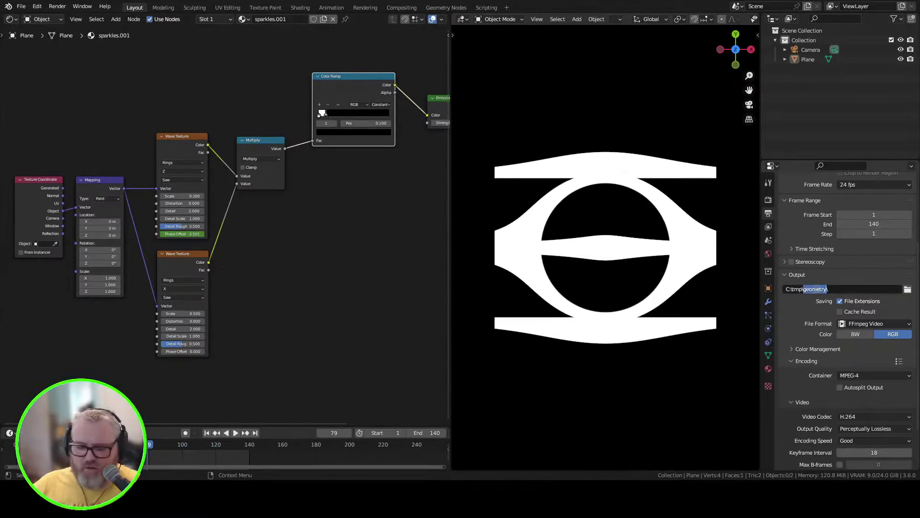
pyautogui.write('bulge\\')
pyautogui.press('Return')
pyautogui.hotkey('ctrl', 'F12')
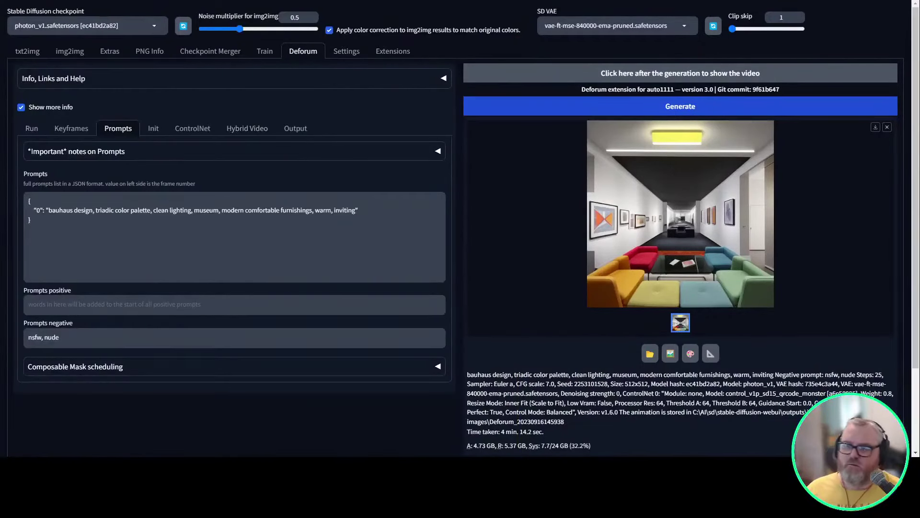
# Point the Video Init path at C:\tmp\bulge\0001-0140.mp4.
pyautogui.click(247, 128)
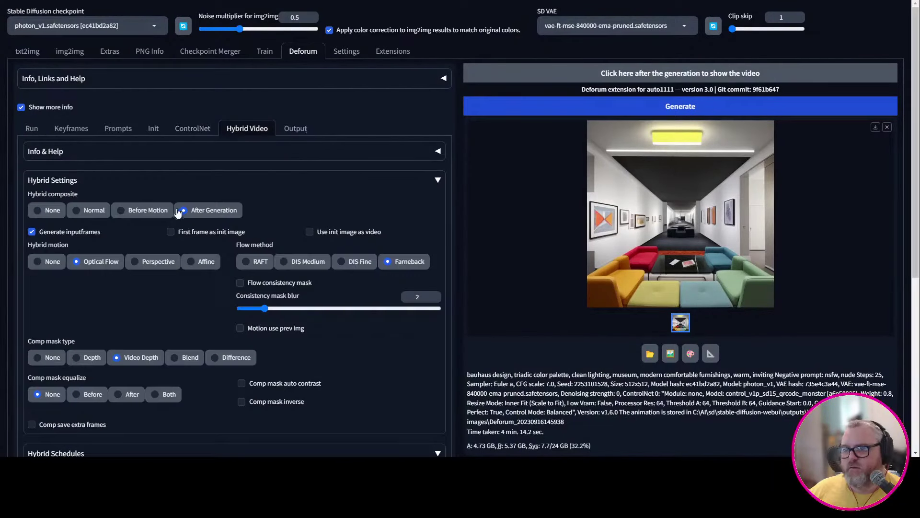
pyautogui.scroll(-6, 177, 212)
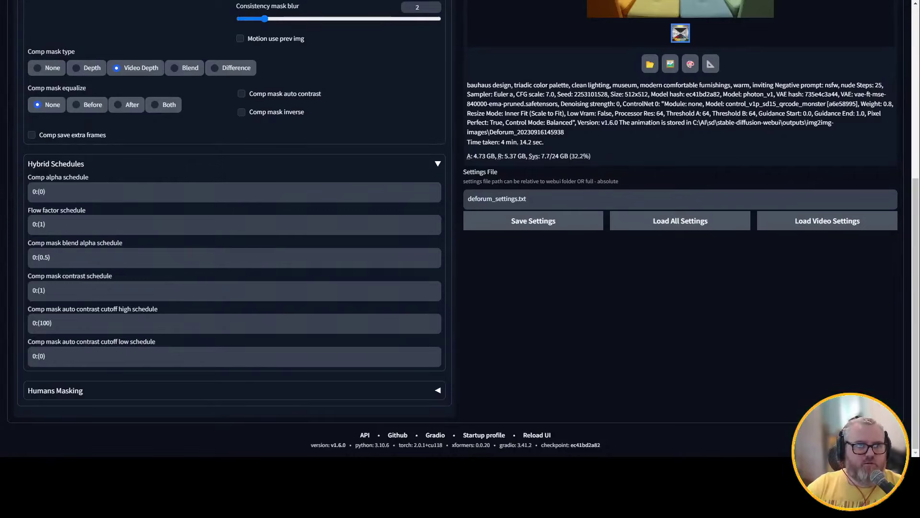
pyautogui.scroll(6, 177, 212)
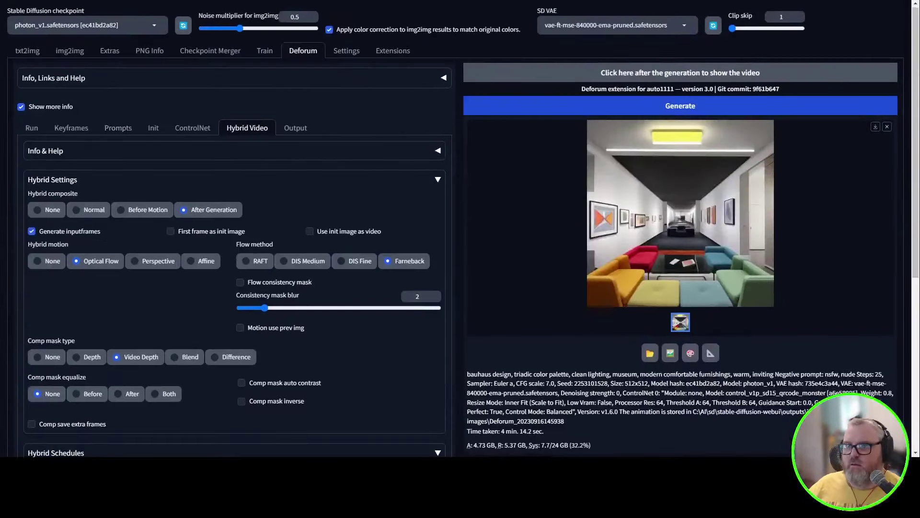
pyautogui.click(153, 128)
pyautogui.hotkey('ctrl', 'a')
pyautogui.write('"C:\\tmp\\bulge\\0001-0140.mp4"')
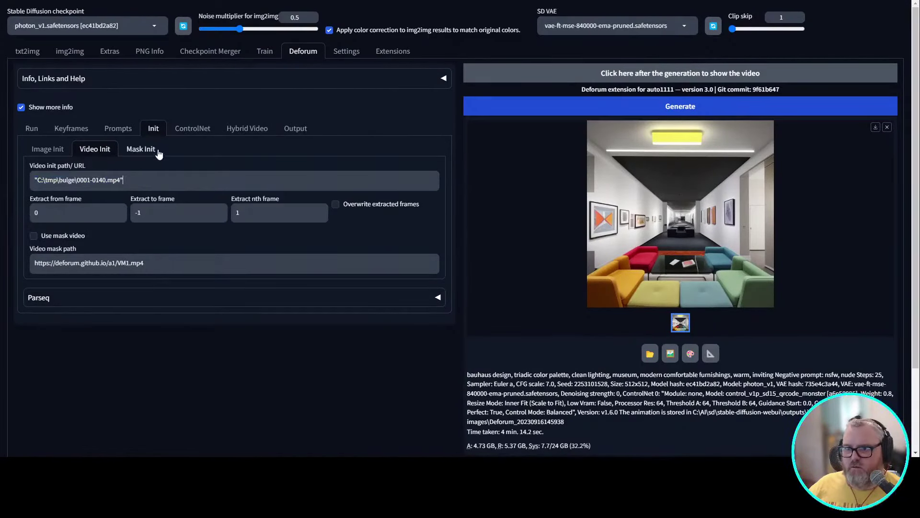
pyautogui.click(245, 129)
# Set the ControlNet input video to the bulge render and return to the Run tab.
pyautogui.click(192, 129)
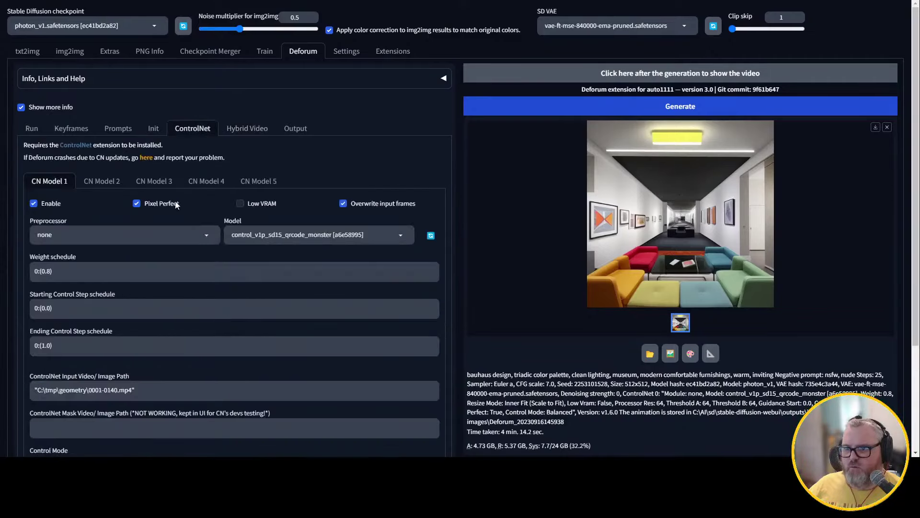
pyautogui.scroll(-3, 102, 310)
pyautogui.write('"C:\\tmp\\bulge\\0001-0140.mp4"')
pyautogui.scroll(1, 230, 240)
pyautogui.click(31, 28)
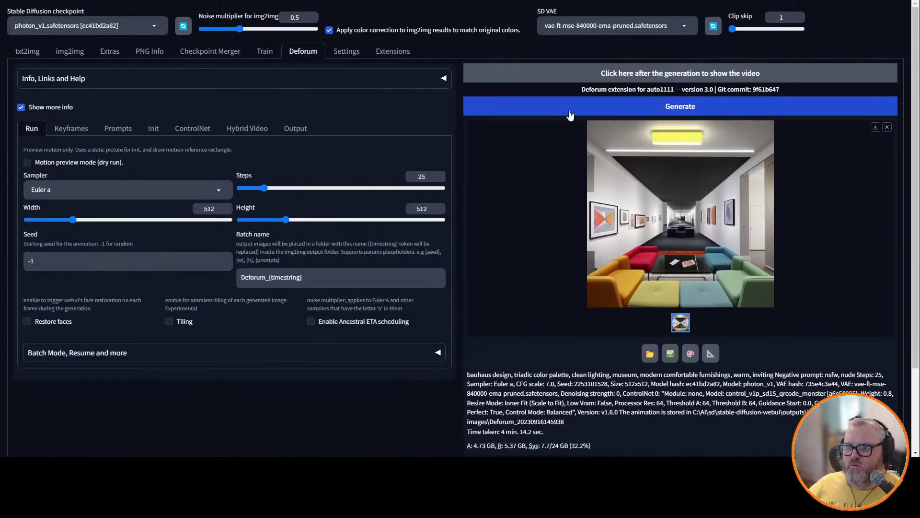
# Generate the bulge-driven Bauhaus animation and preview the finished living-room frame.
pyautogui.click(700, 106)
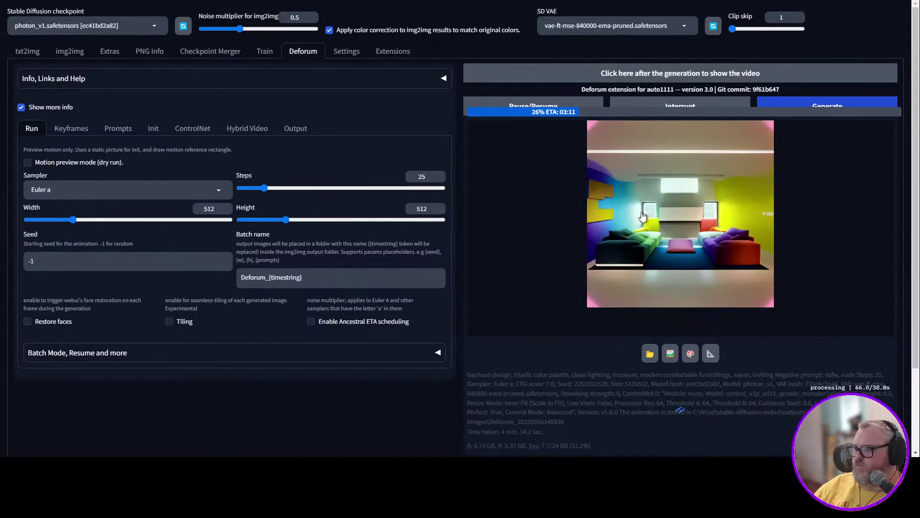
pyautogui.click(650, 353)
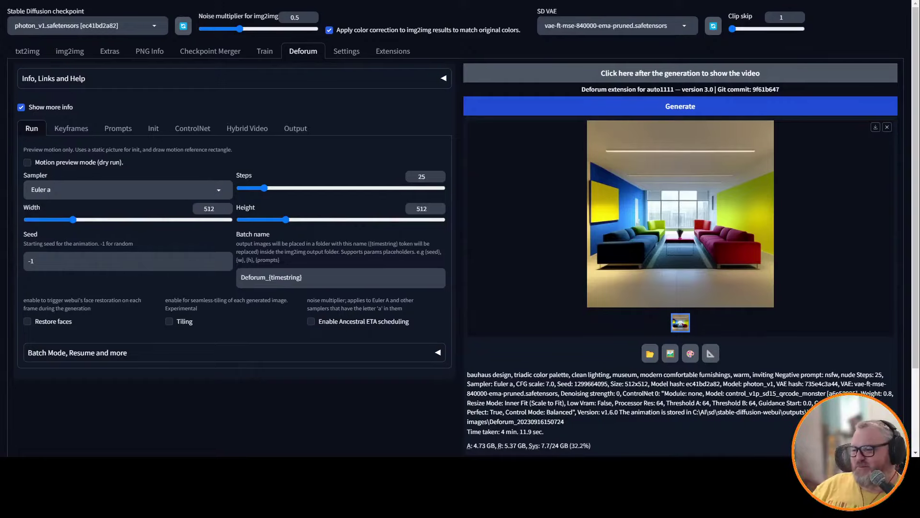
pyautogui.click(722, 251)
pyautogui.click(220, 432)
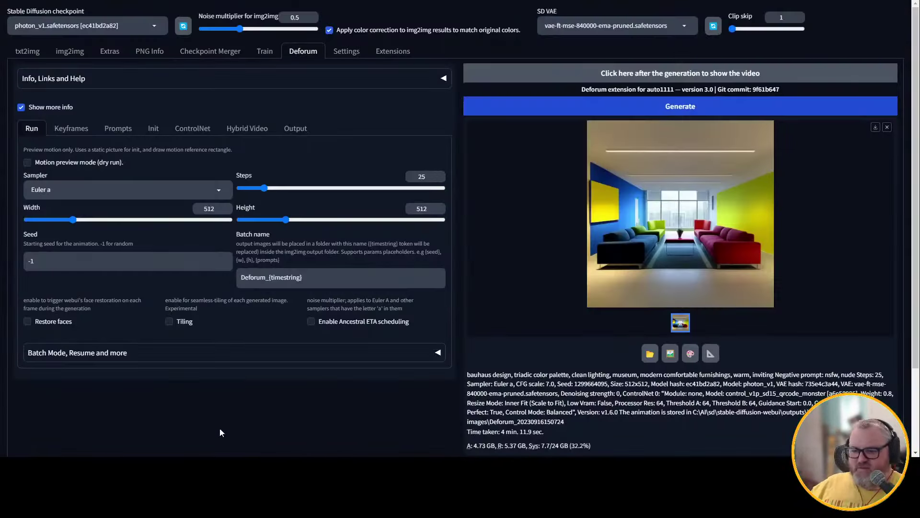